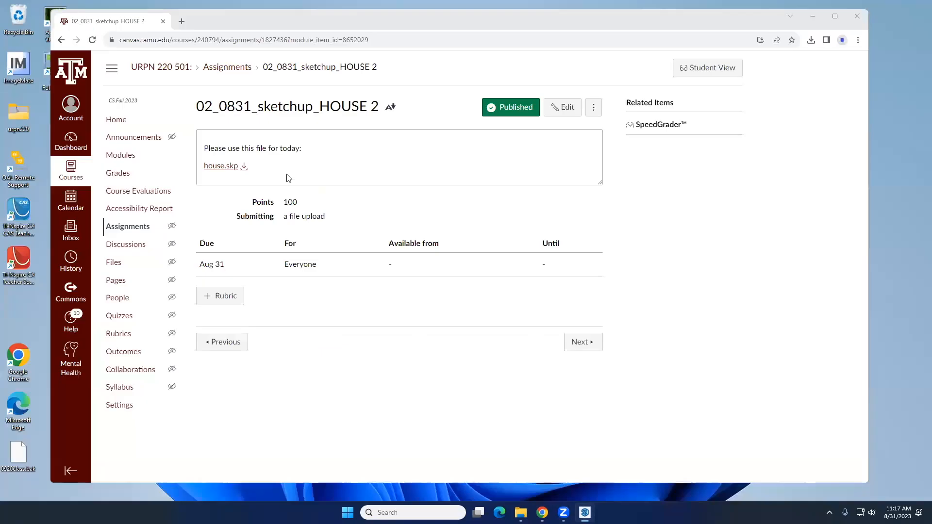
# - Open the course modules page and follow its Youtube Playlist for Recordings link
pyautogui.click(125, 155)
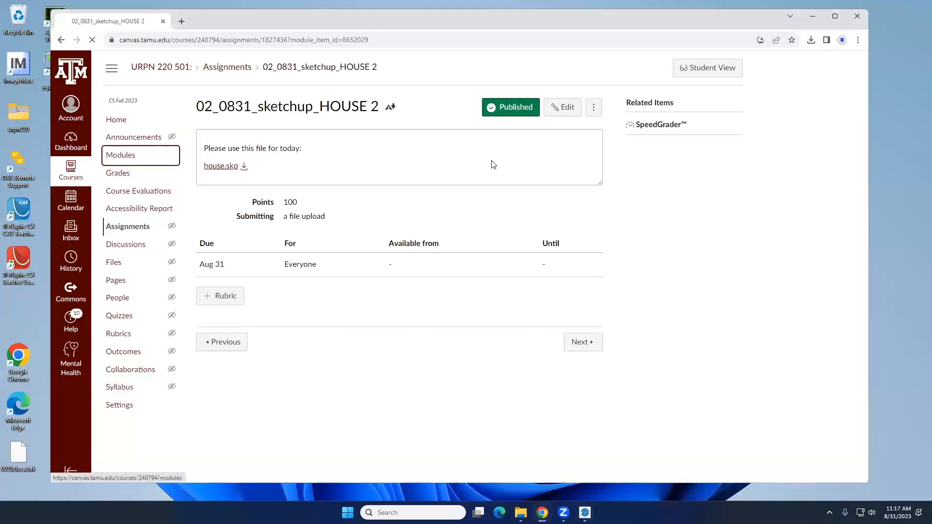
pyautogui.scroll(-1, 412, 166)
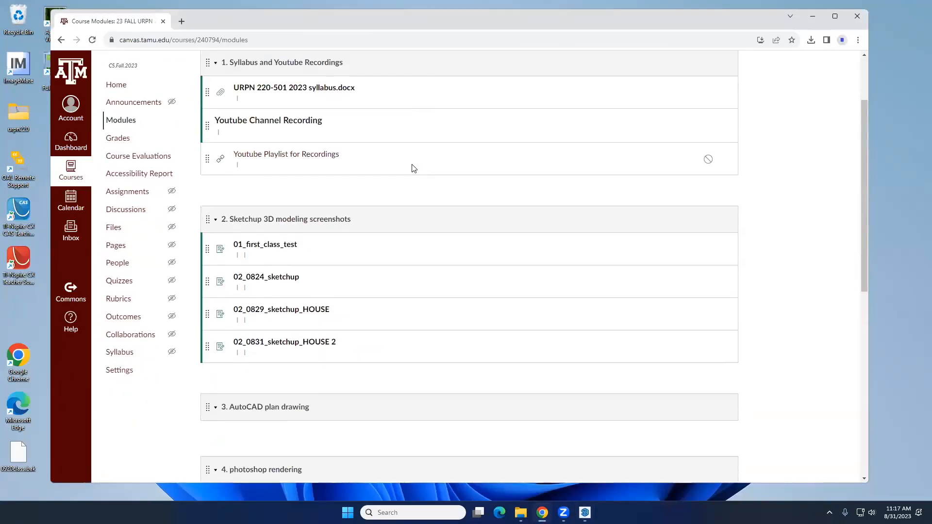
pyautogui.scroll(1, 437, 160)
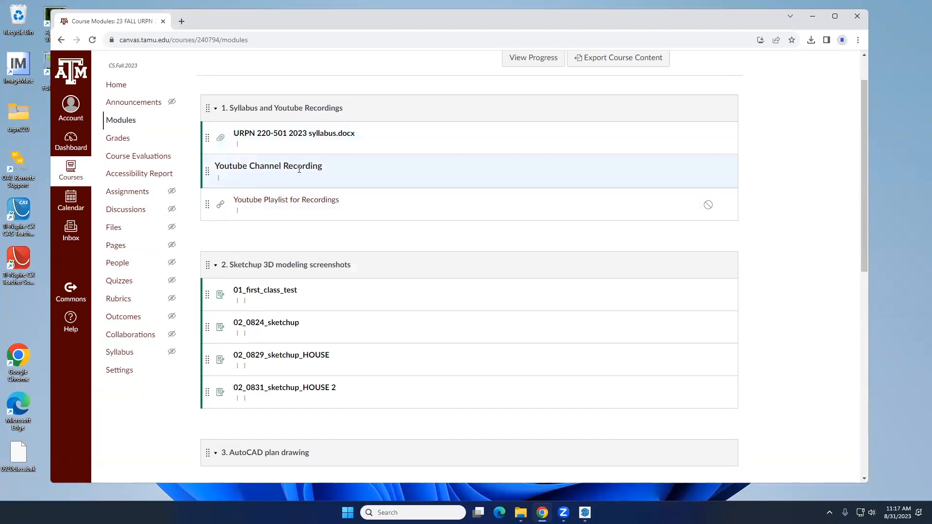
pyautogui.click(279, 200)
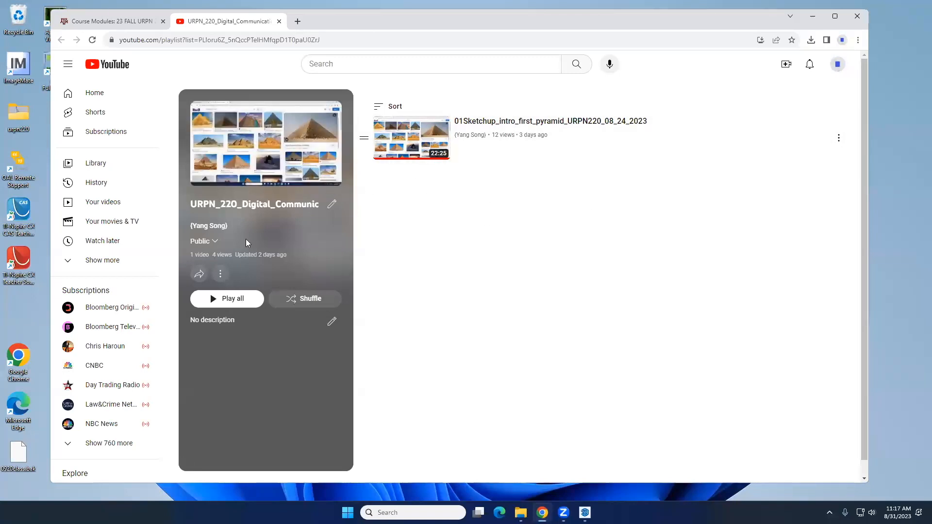
# - Open the channel that owns the playlist and look through its playlist sections
pyautogui.click(212, 228)
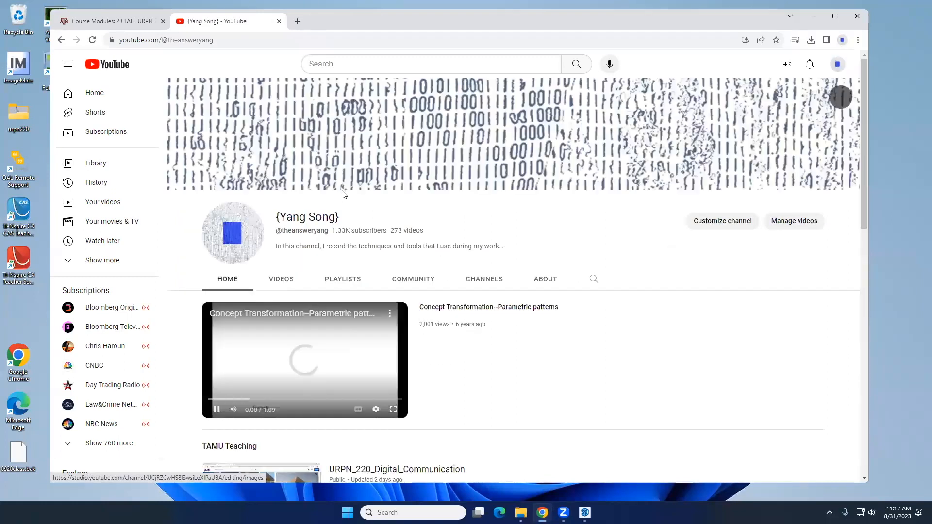
pyautogui.scroll(-3, 297, 228)
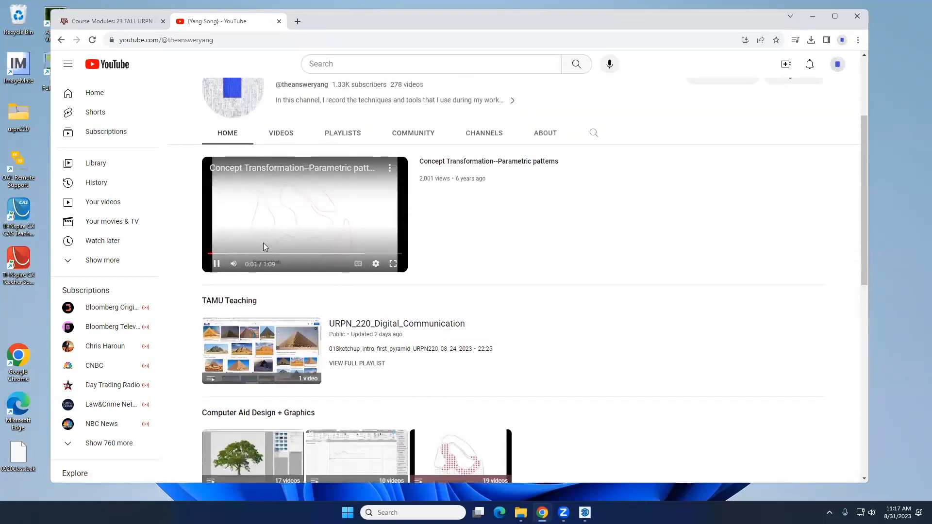
pyautogui.scroll(2, 310, 168)
pyautogui.scroll(-8, 521, 292)
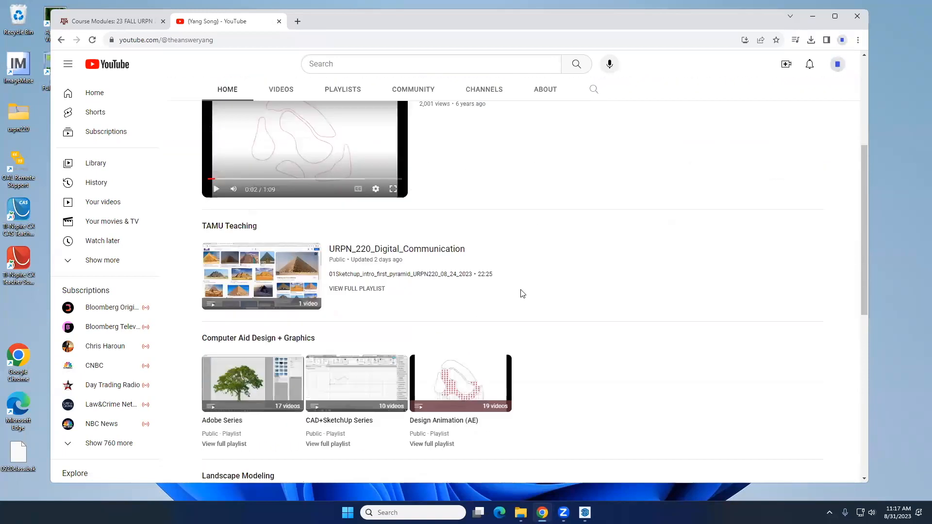
pyautogui.scroll(-2, 403, 275)
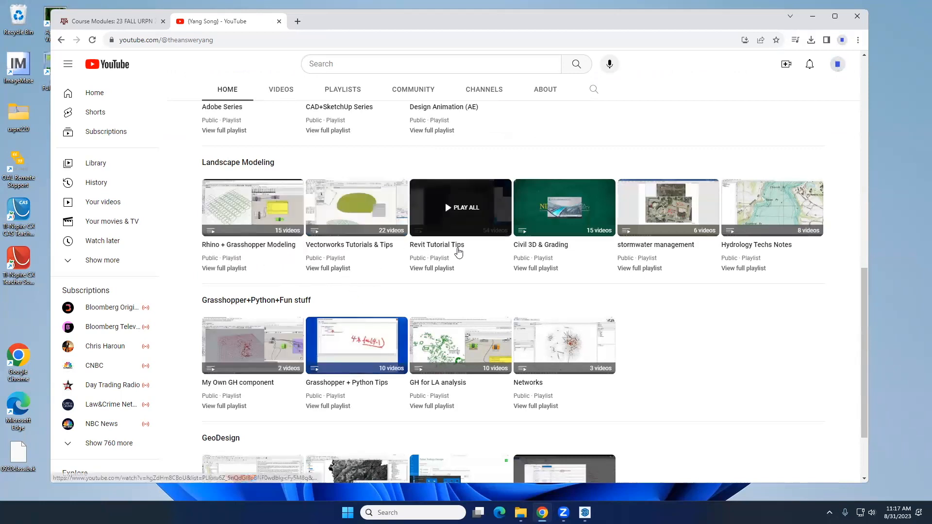
pyautogui.scroll(-2, 442, 268)
pyautogui.scroll(4, 441, 270)
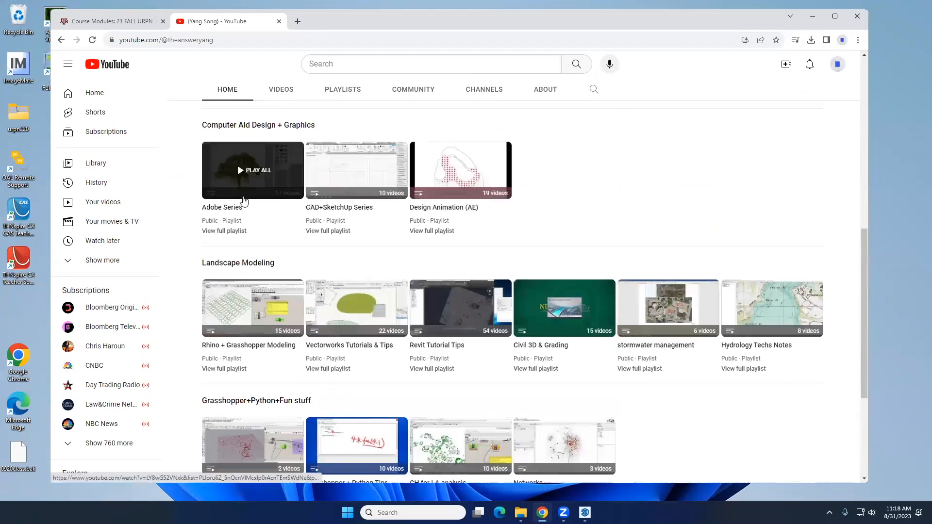
# - Open the CAD+SketchUp Series playlist, pause its first video, and look through the listed tips
pyautogui.click(334, 230)
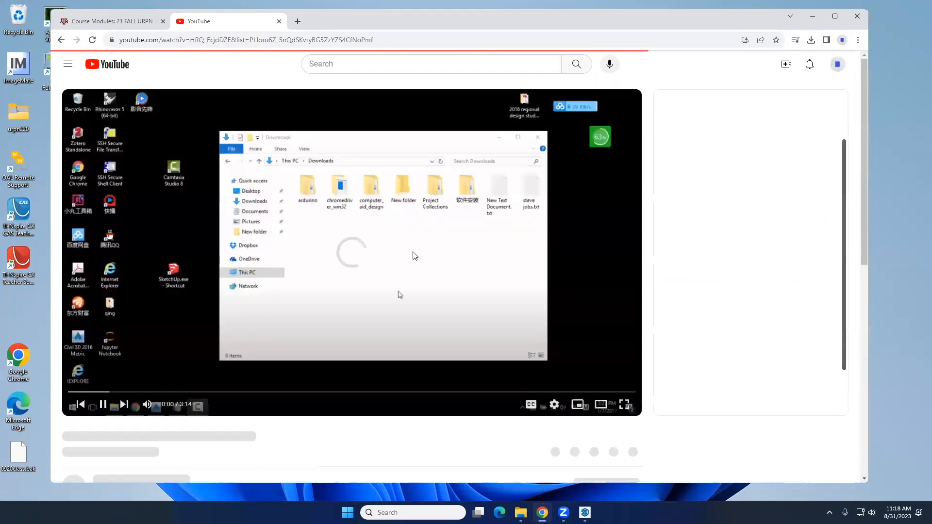
pyautogui.click(413, 252)
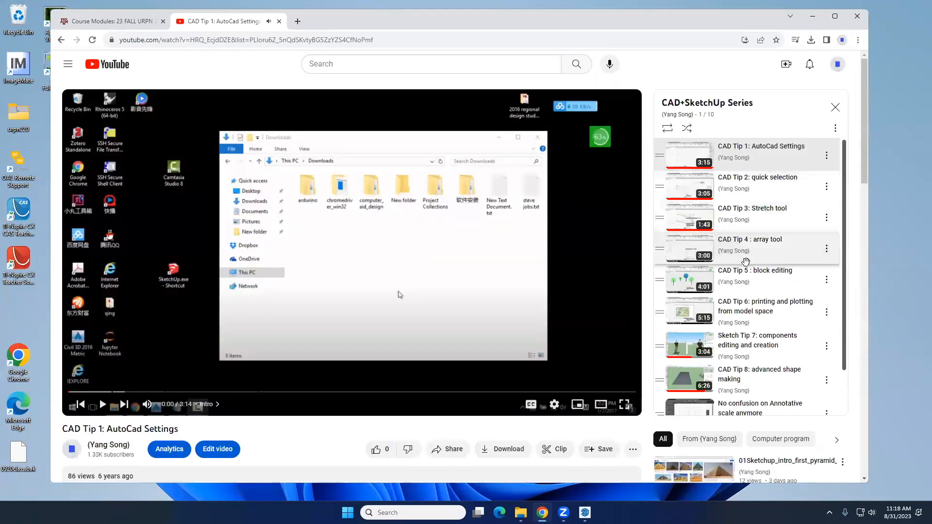
pyautogui.scroll(-1, 752, 290)
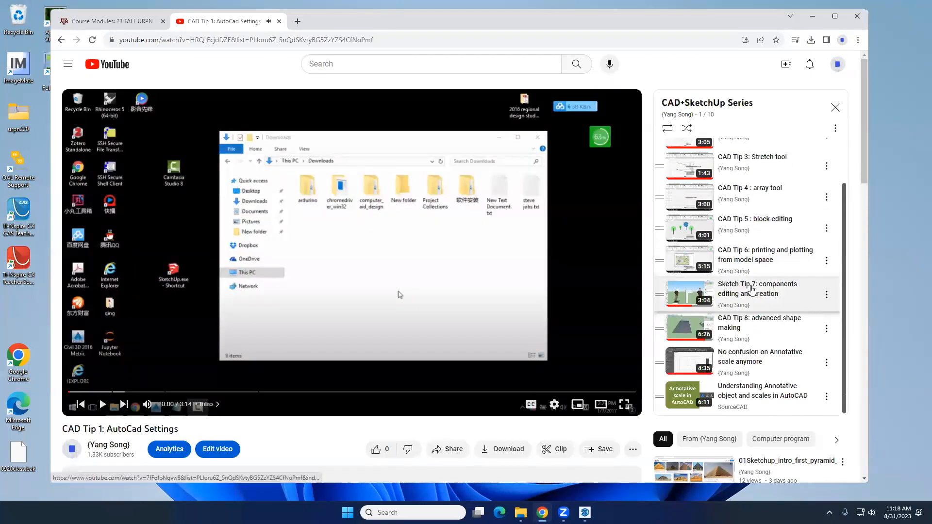
# - Return to the channel home page to browse its playlist sections, and check back on the course modules page
pyautogui.click(61, 39)
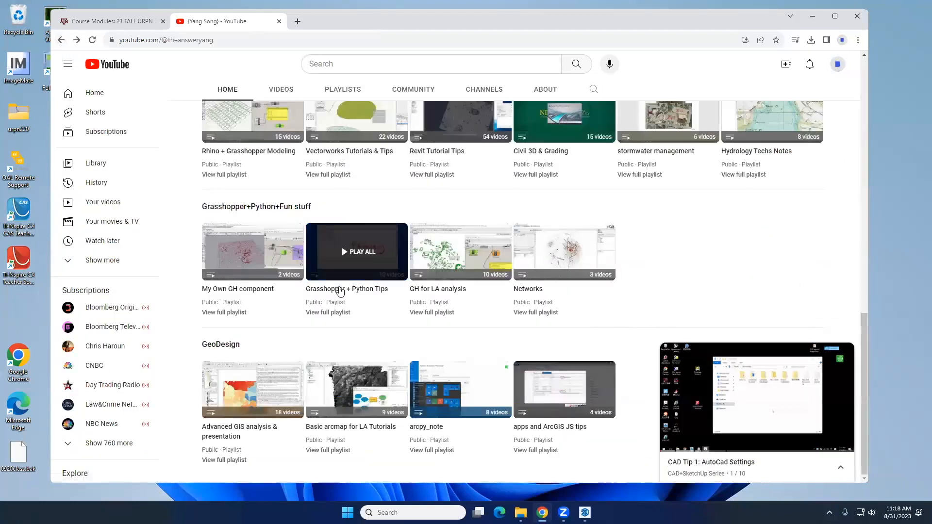
pyautogui.scroll(3, 340, 294)
pyautogui.scroll(-3, 379, 290)
pyautogui.scroll(6, 379, 290)
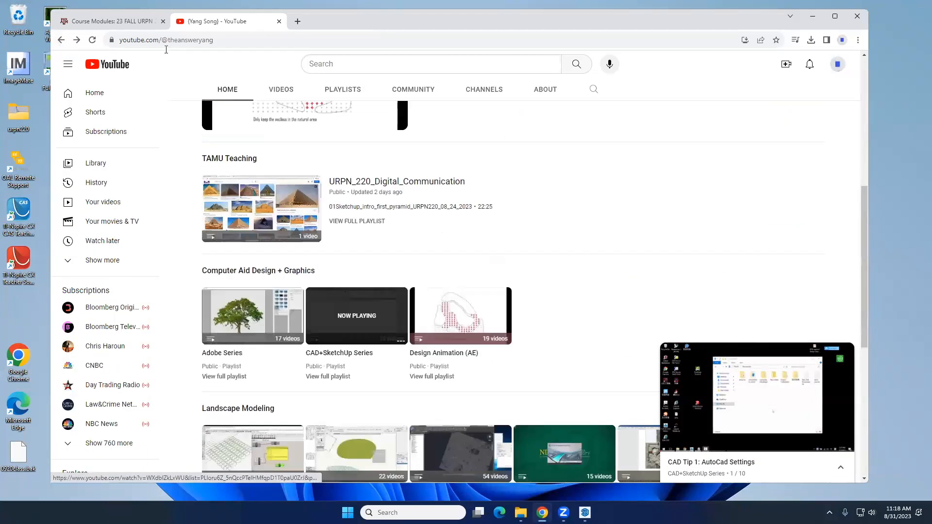
pyautogui.click(126, 23)
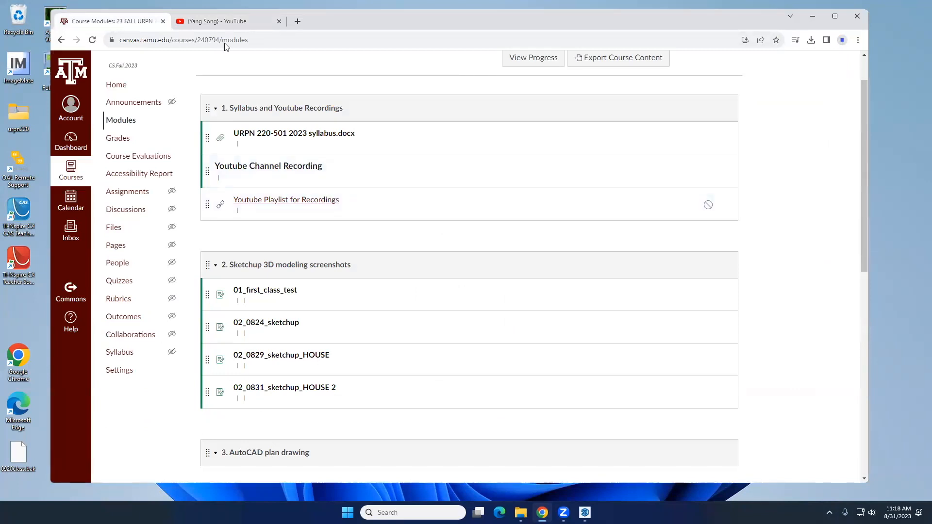
pyautogui.hotkey('ctrl', 'Tab')
# - Minimize the browser, switch to the house model in SketchUp, and examine its front facade
pyautogui.click(808, 19)
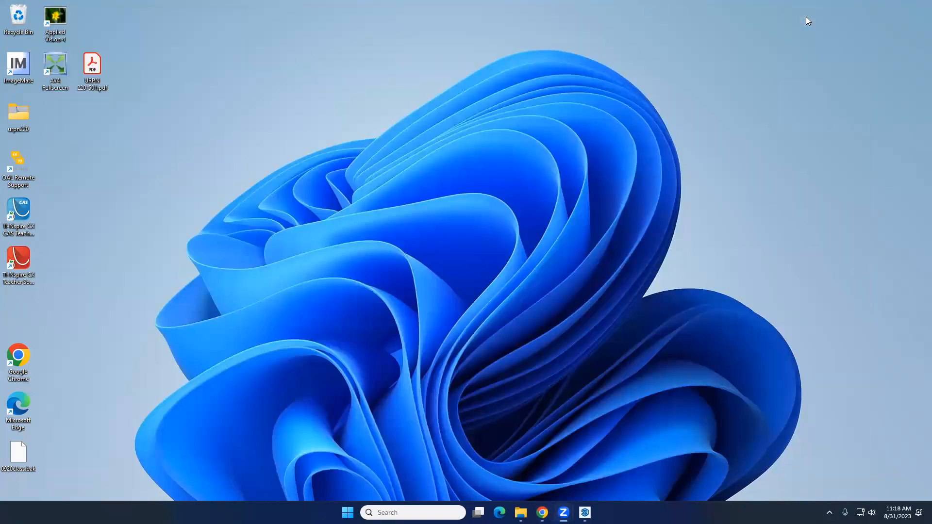
pyautogui.click(585, 513)
pyautogui.moveTo(266, 207); pyautogui.dragTo(322, 258, button='middle')
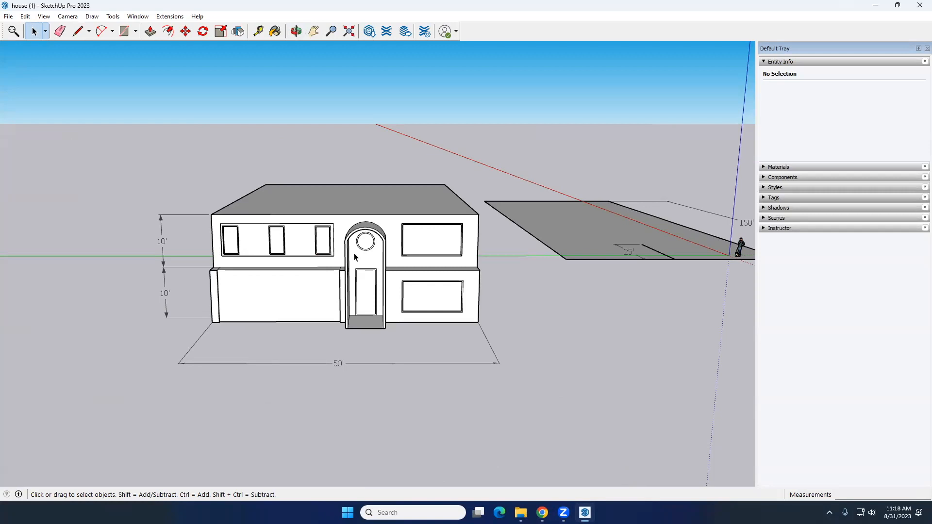
pyautogui.moveTo(353, 252); pyautogui.dragTo(319, 265, button='middle')
pyautogui.scroll(3, 325, 241)
pyautogui.moveTo(249, 259); pyautogui.dragTo(383, 257, button='middle')
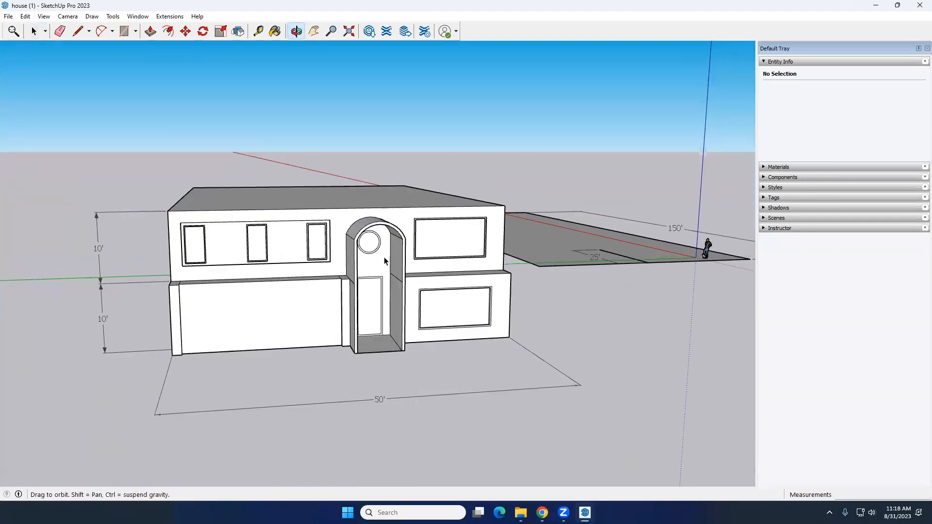
pyautogui.scroll(6, 371, 261)
pyautogui.scroll(-8, 371, 261)
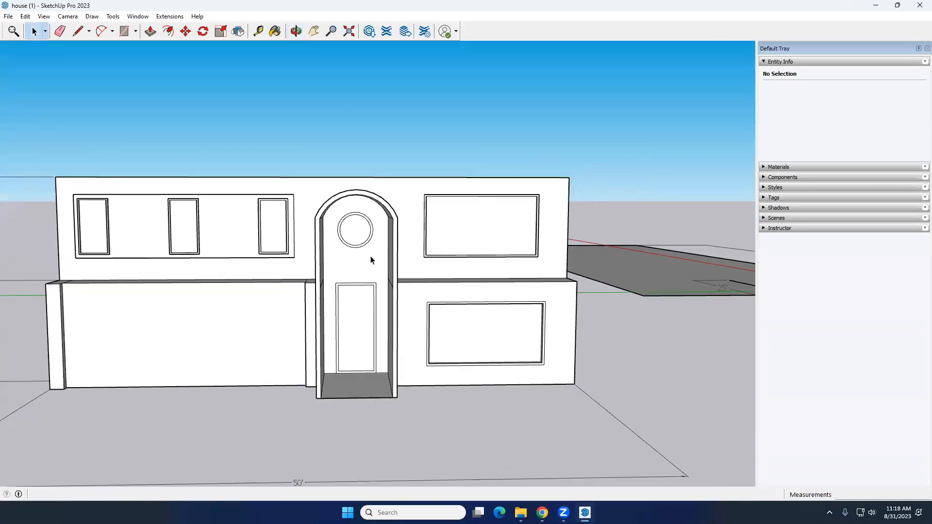
# - Show the Large Tool Set toolbar
pyautogui.rightClick(540, 27)
pyautogui.rightClick(506, 36)
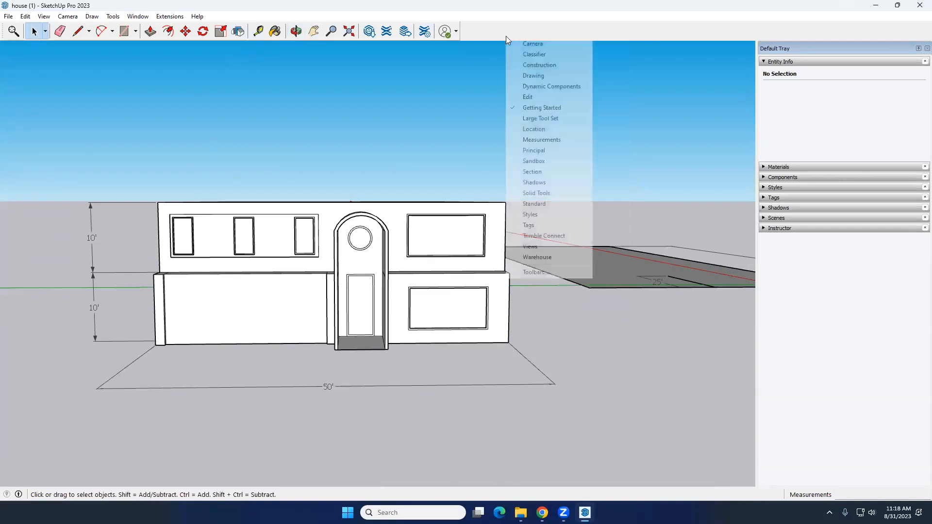
pyautogui.click(542, 119)
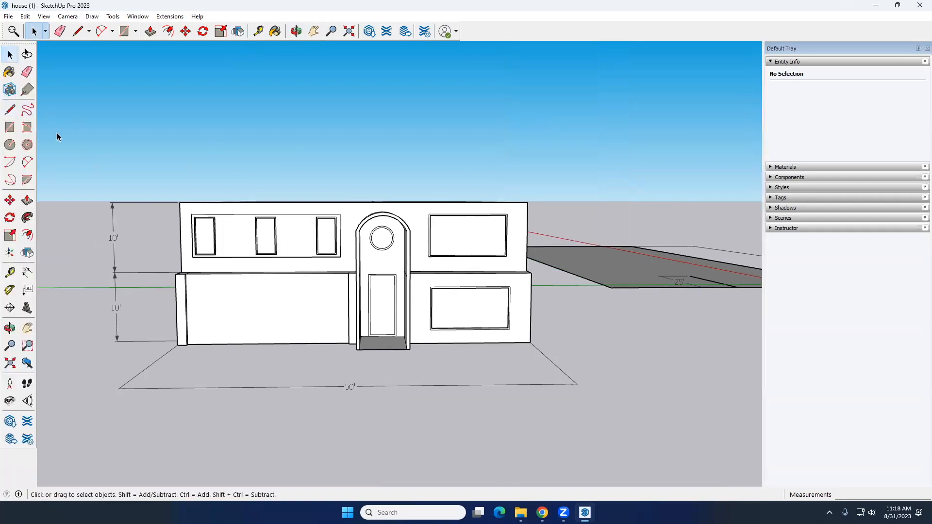
pyautogui.click(25, 237)
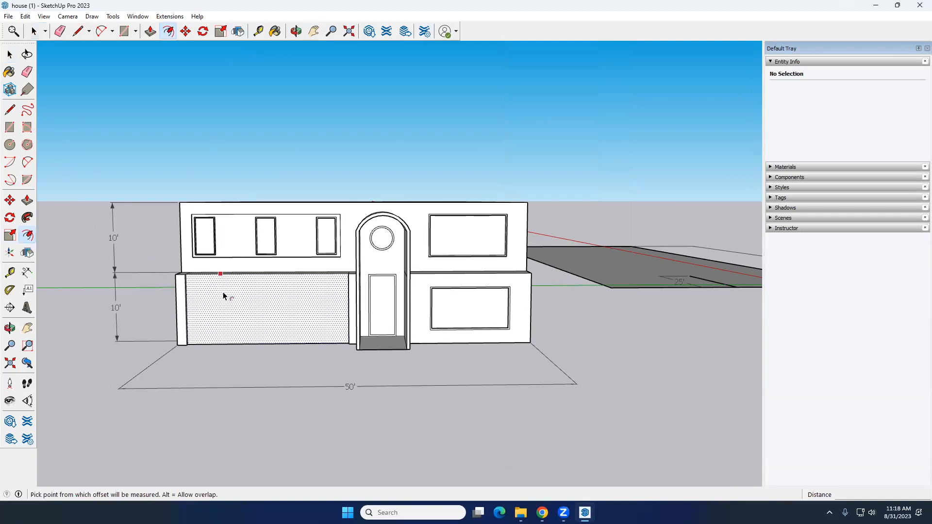
pyautogui.click(223, 274)
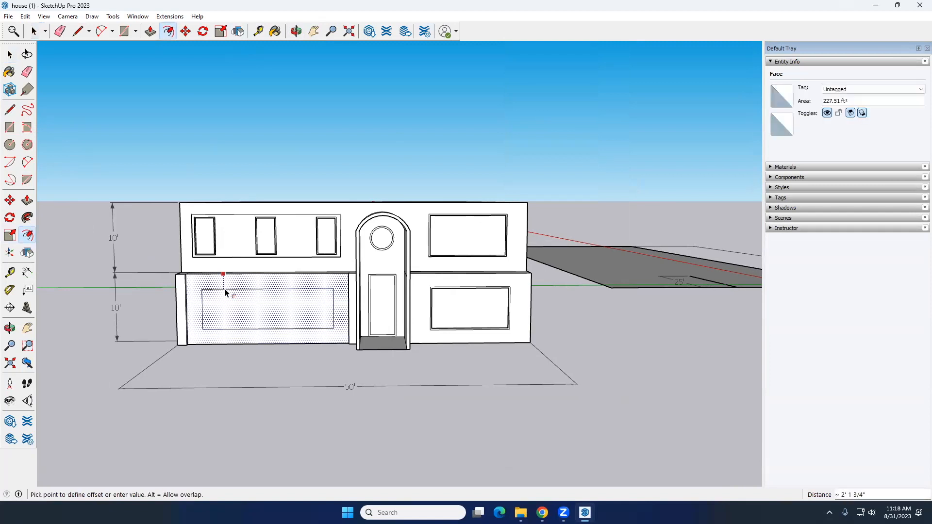
pyautogui.press('Escape')
pyautogui.press('space')
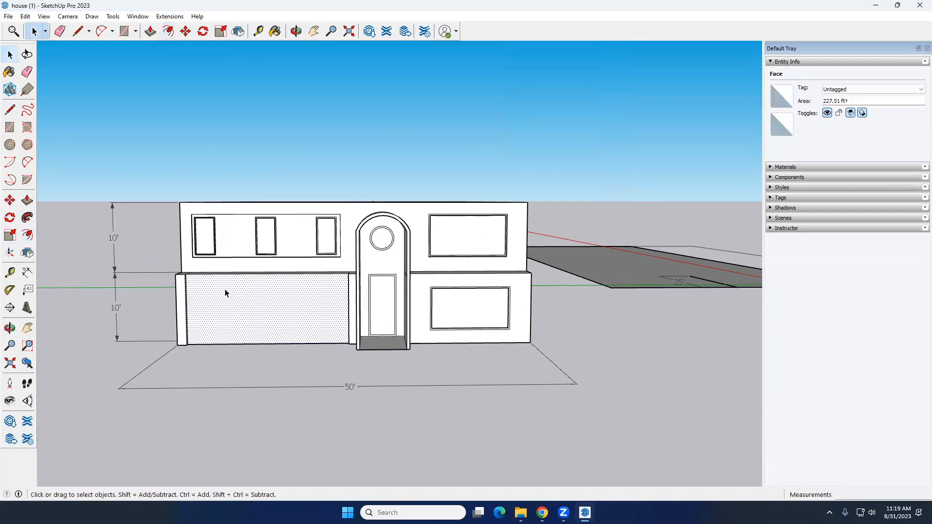
pyautogui.click(265, 370)
# - Examine the house model's front facade, arched entrance and side walls from several angles
pyautogui.scroll(-1, 269, 377)
pyautogui.moveTo(449, 345); pyautogui.dragTo(437, 415, button='middle')
pyautogui.scroll(-4, 371, 314)
pyautogui.moveTo(372, 315); pyautogui.dragTo(444, 247, button='middle')
pyautogui.scroll(6, 400, 296)
pyautogui.moveTo(435, 295); pyautogui.dragTo(243, 310, button='middle')
pyautogui.moveTo(471, 302); pyautogui.dragTo(249, 304, button='middle')
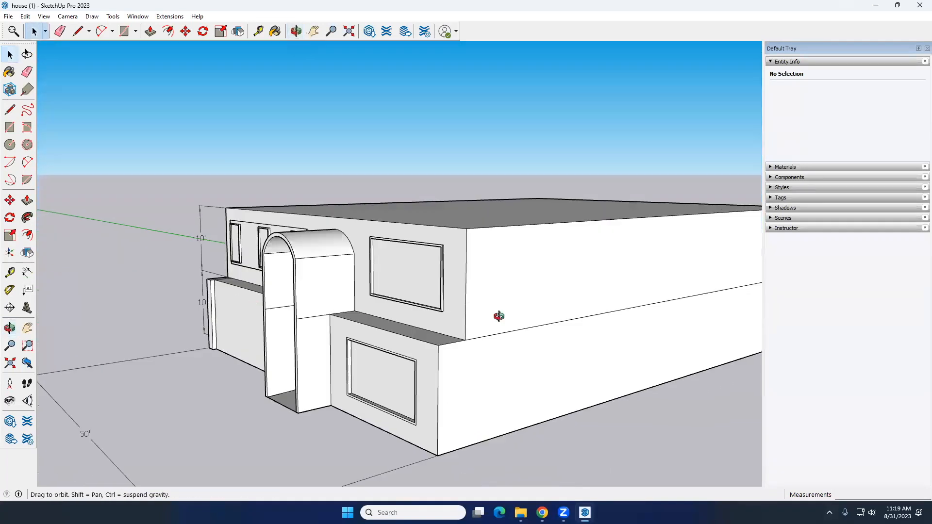
pyautogui.moveTo(498, 316); pyautogui.dragTo(651, 336, button='middle')
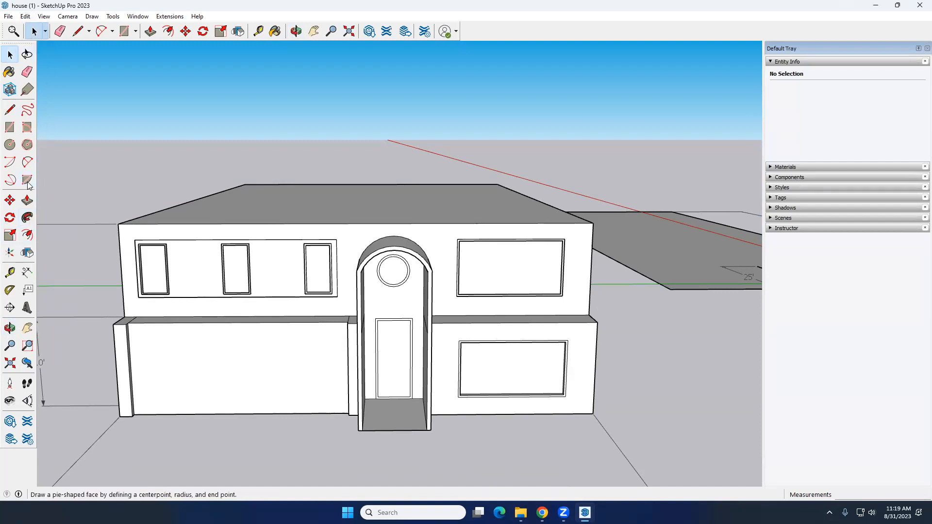
# - Open the toolbar list, look through the available toolbars, and close it without changes
pyautogui.click(25, 16)
pyautogui.moveTo(44, 18)
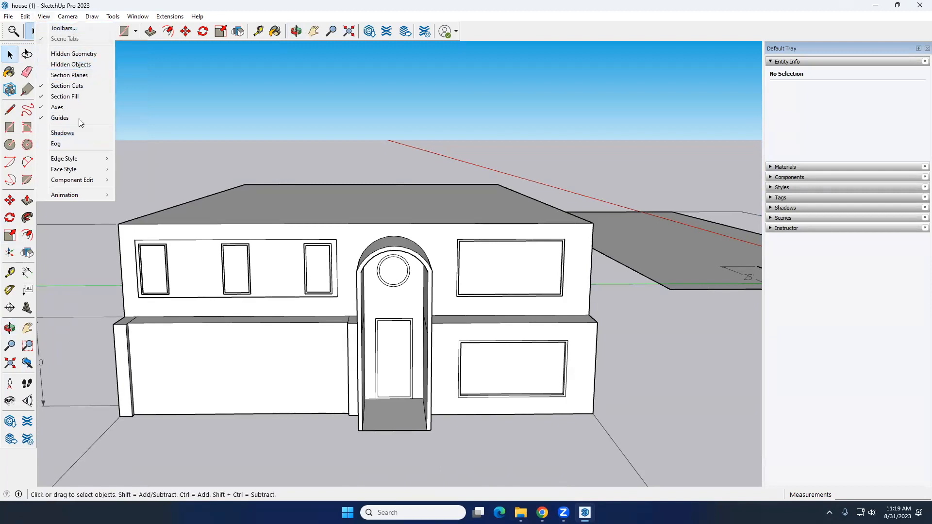
pyautogui.click(63, 28)
pyautogui.scroll(-3, 475, 276)
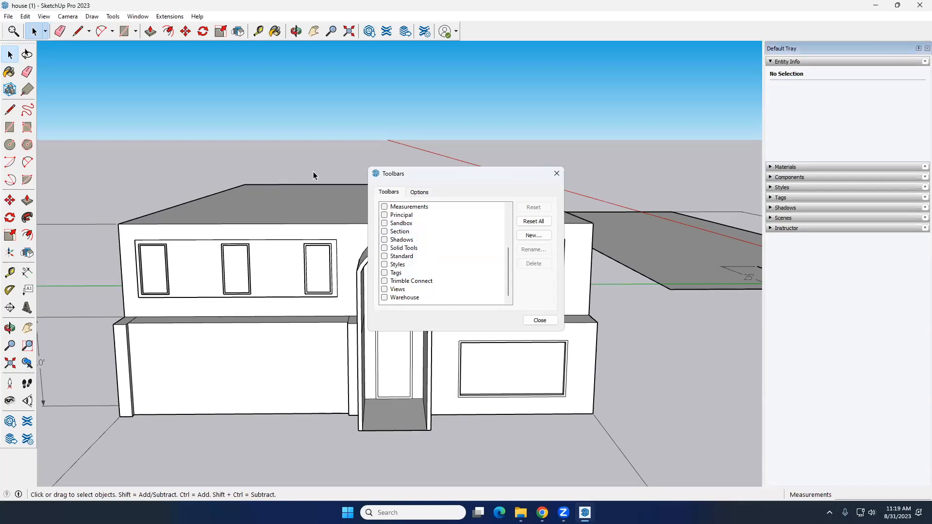
pyautogui.press('Escape')
# - Review the house's stepped side volume and the overall front view with its dimensions and the neighbouring ground plane
pyautogui.moveTo(338, 233); pyautogui.dragTo(235, 218, button='middle')
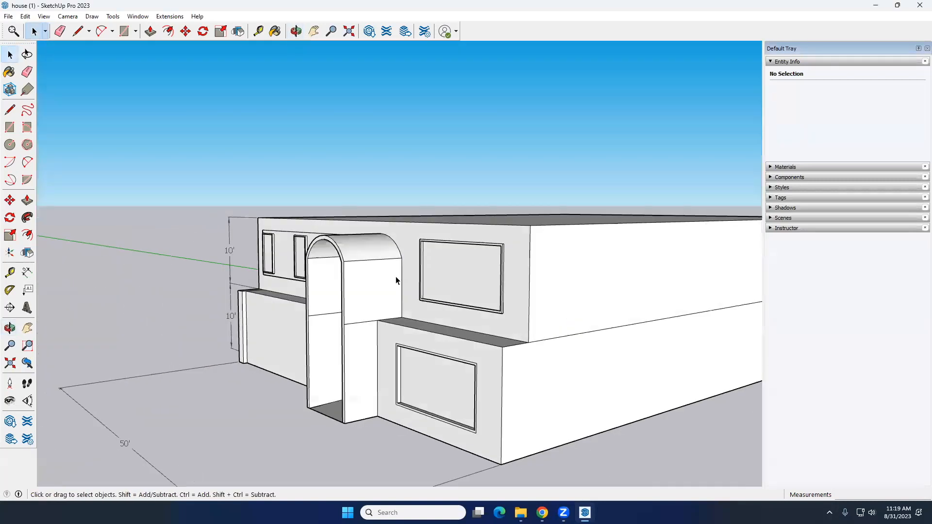
pyautogui.scroll(-5, 397, 279)
pyautogui.moveTo(412, 349); pyautogui.dragTo(454, 377, button='middle')
pyautogui.scroll(3, 297, 342)
pyautogui.scroll(2, 297, 345)
pyautogui.moveTo(322, 340); pyautogui.dragTo(476, 302, button='middle')
pyautogui.scroll(3, 309, 362)
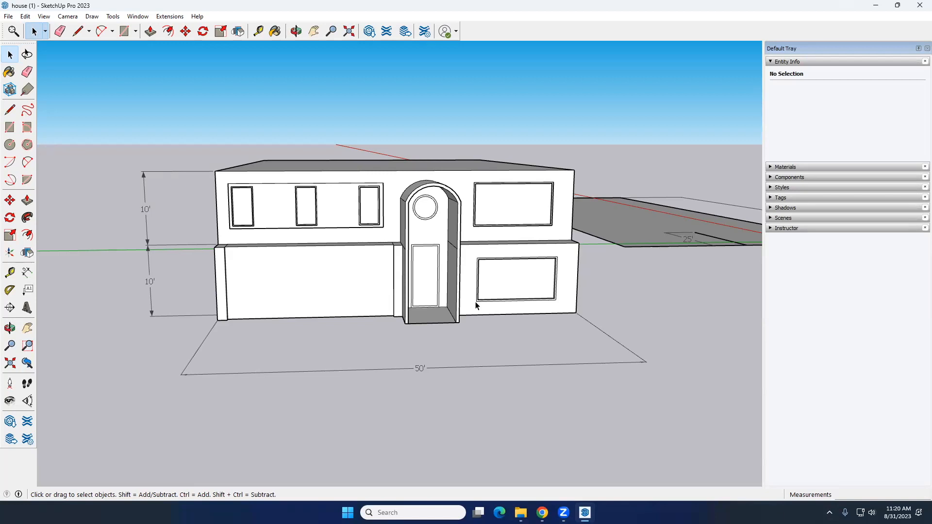
pyautogui.scroll(-5, 261, 266)
pyautogui.moveTo(410, 250); pyautogui.dragTo(338, 259, button='middle')
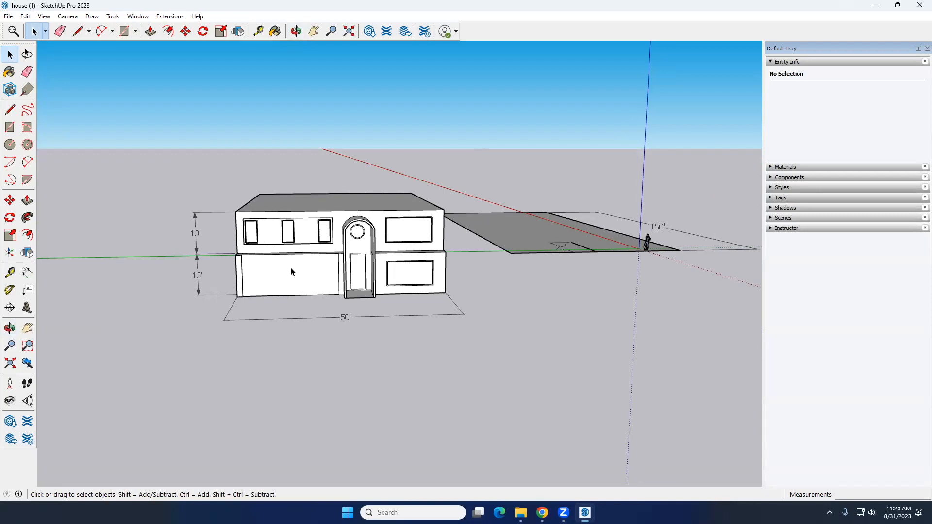
# - Draw a square about 5' 1" per side on the recessed ground-floor garage wall
pyautogui.scroll(8, 291, 270)
pyautogui.moveTo(273, 262); pyautogui.dragTo(228, 258, button='middle')
pyautogui.click(10, 127)
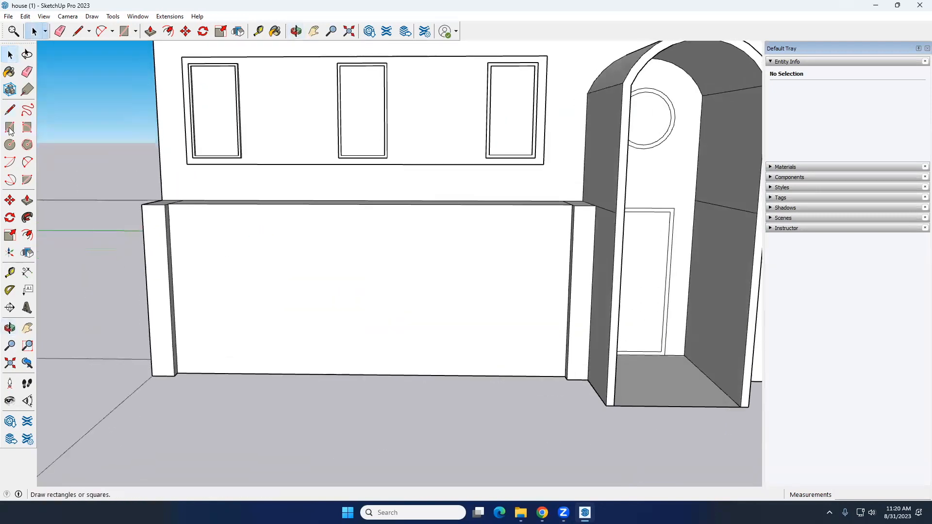
pyautogui.click(210, 234)
pyautogui.click(301, 322)
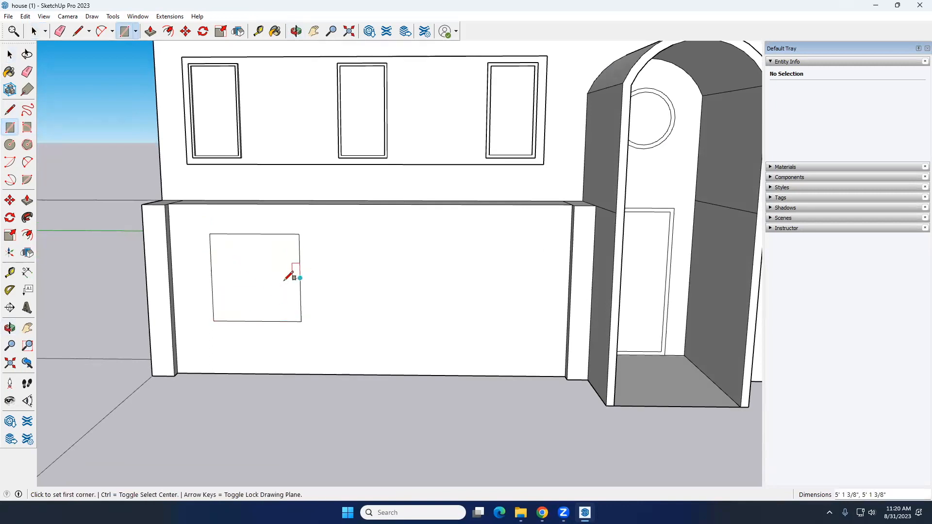
# - Pull the square on the garage wall outward by about 1' 2" with Push/Pull
pyautogui.press('p')
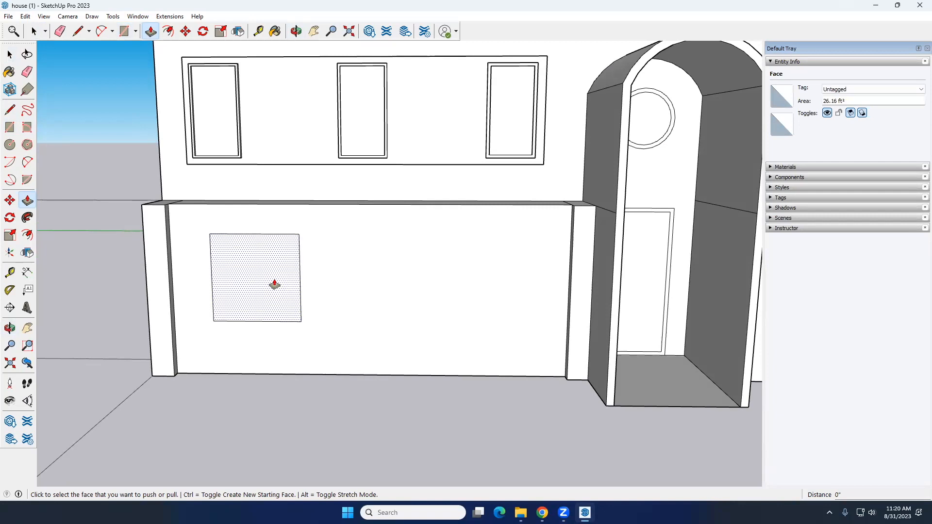
pyautogui.click(275, 285)
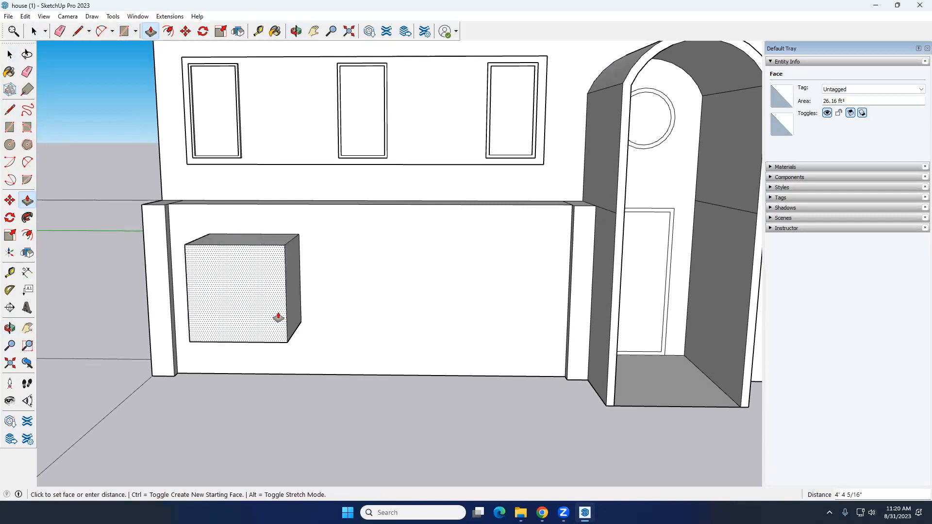
pyautogui.press('Escape')
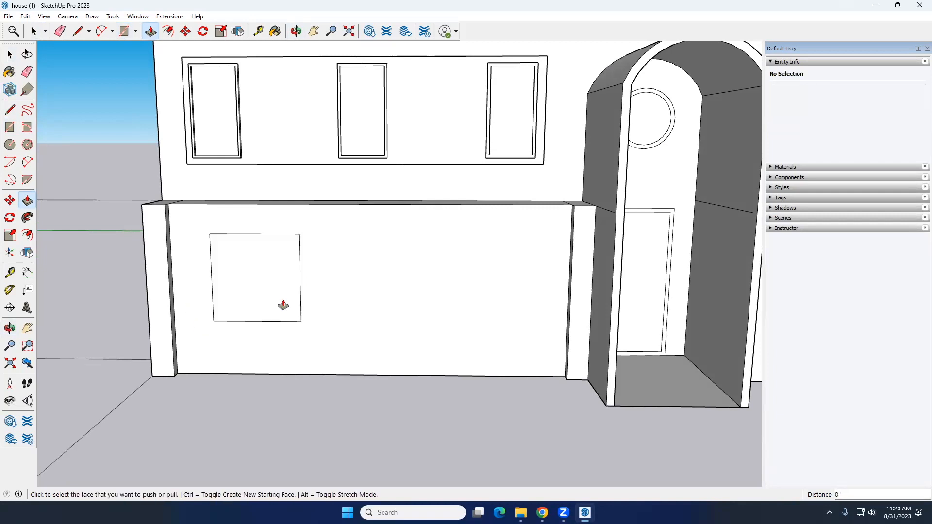
pyautogui.click(282, 288)
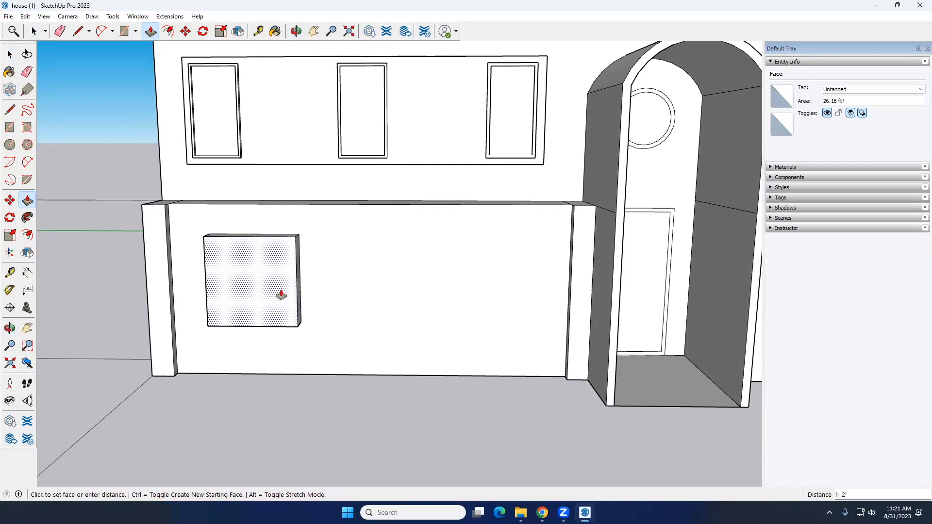
pyautogui.click(281, 295)
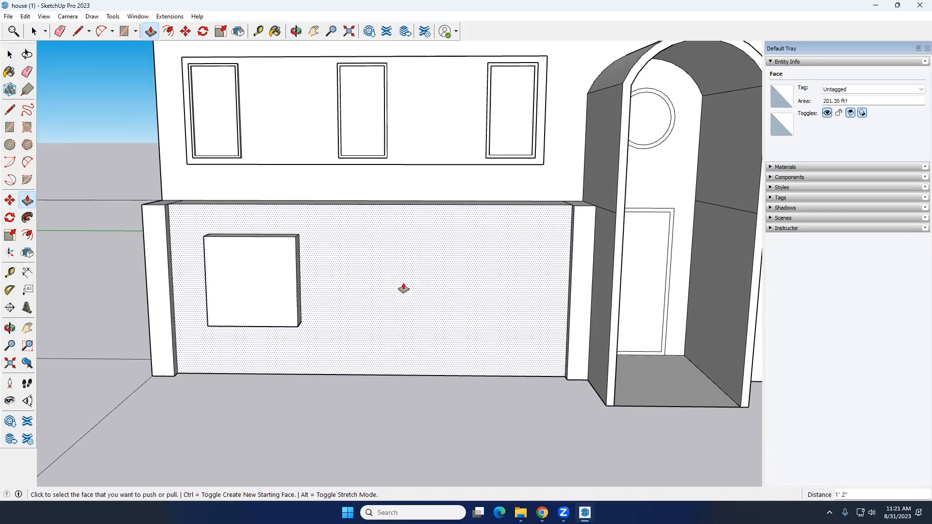
pyautogui.press('space')
# - Draw a full-height strip about 9" wide along the left edge of the raised square's front face
pyautogui.scroll(-3, 400, 286)
pyautogui.moveTo(410, 294); pyautogui.dragTo(281, 266, button='middle')
pyautogui.scroll(5, 356, 275)
pyautogui.scroll(-3, 381, 287)
pyautogui.scroll(3, 281, 266)
pyautogui.moveTo(348, 312); pyautogui.dragTo(302, 301, button='middle')
pyautogui.click(10, 127)
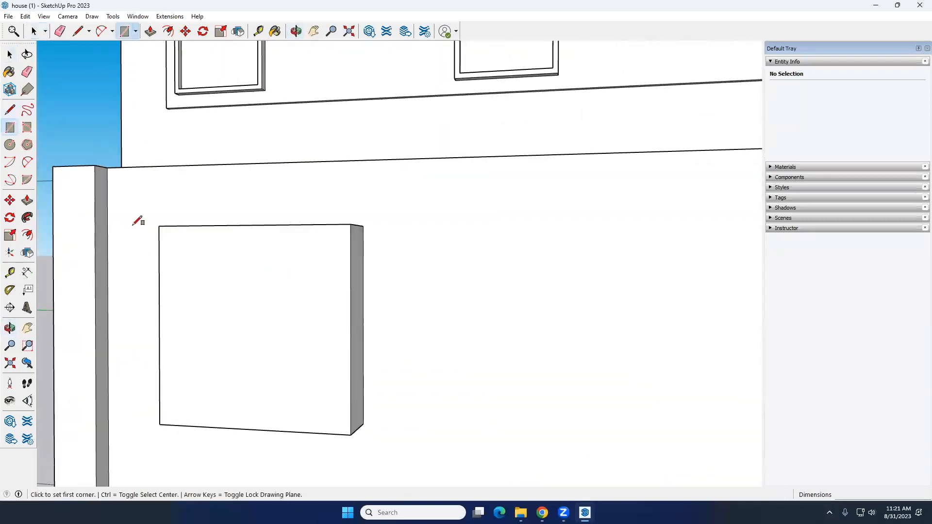
pyautogui.click(185, 226)
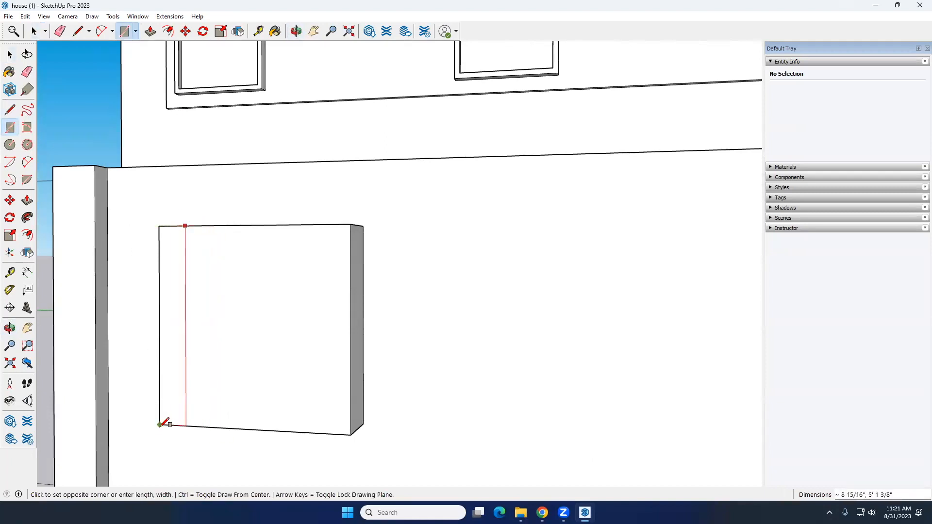
pyautogui.click(160, 425)
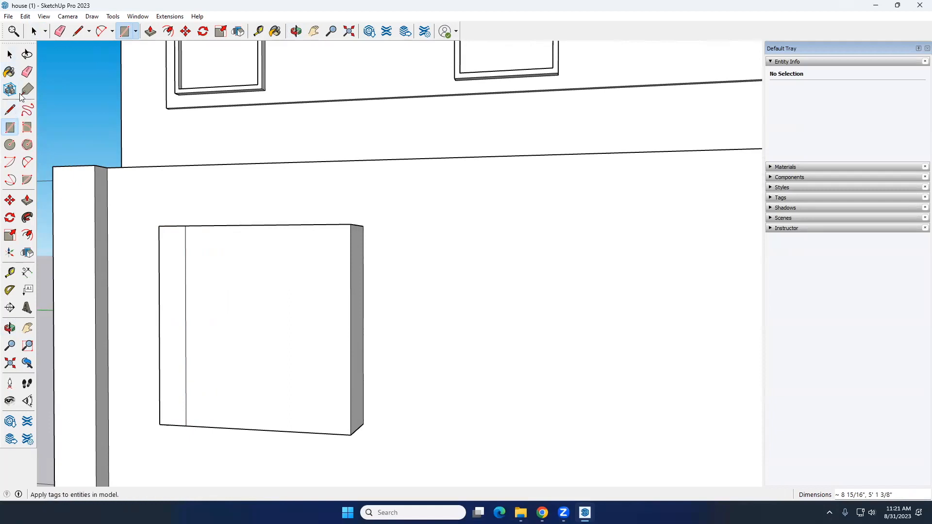
# - Pull the narrow strip outward from the raised square by about 4"
pyautogui.click(26, 199)
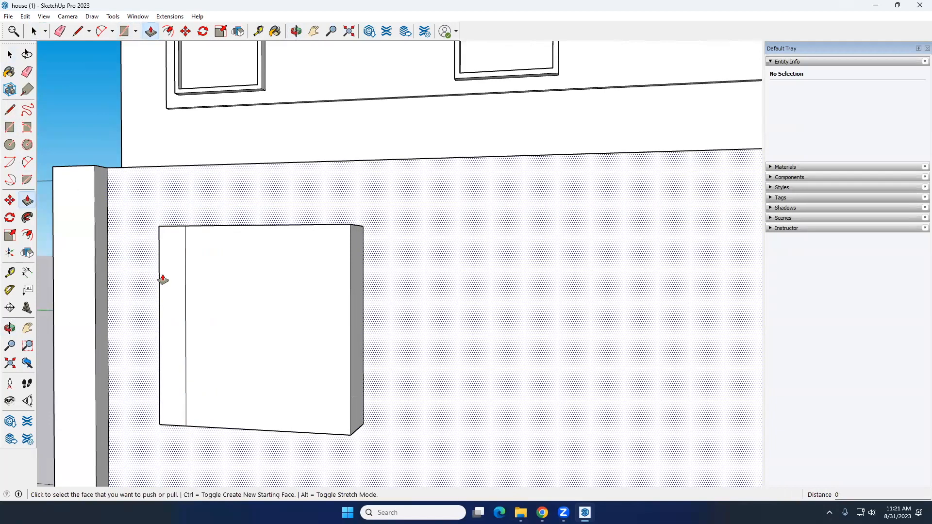
pyautogui.click(170, 277)
pyautogui.click(167, 285)
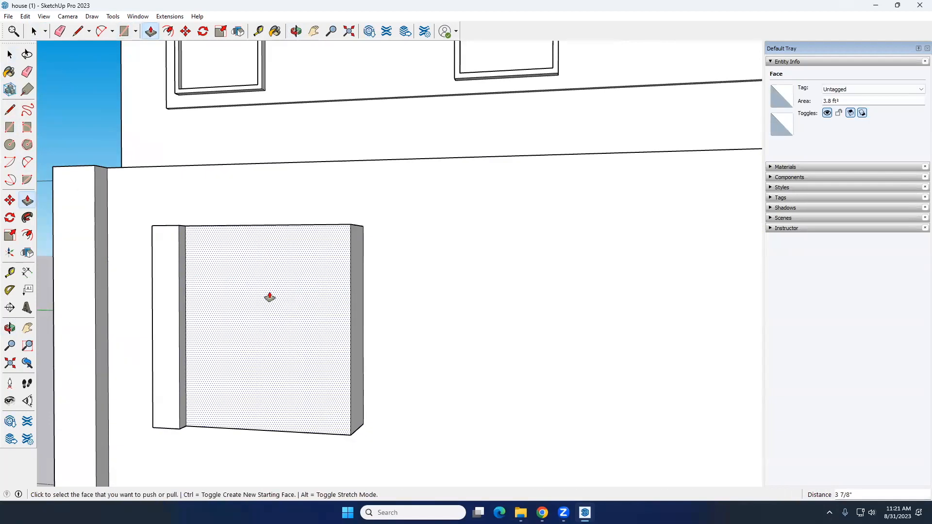
pyautogui.press('space')
# - Select the raised strip's front face together with its bounding edges
pyautogui.moveTo(310, 292); pyautogui.dragTo(317, 294, button='middle')
pyautogui.scroll(-10, 317, 294)
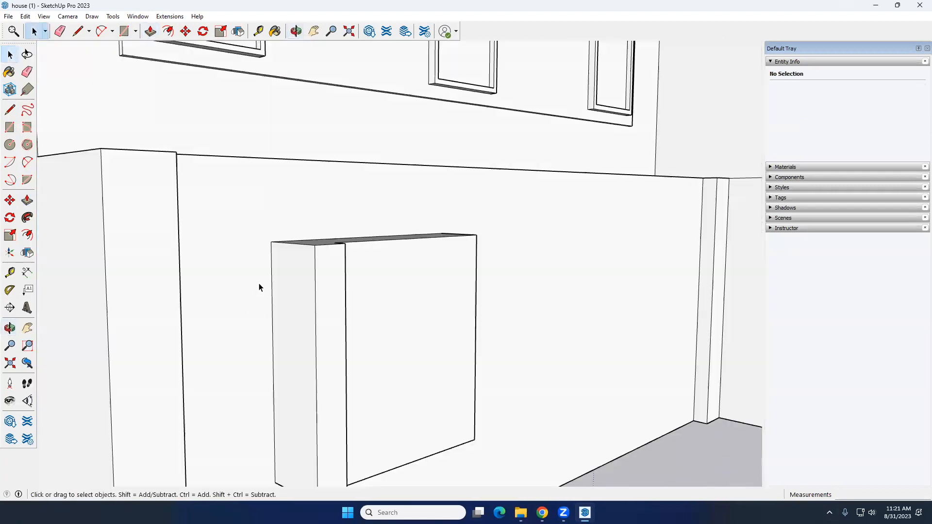
pyautogui.scroll(6, 165, 294)
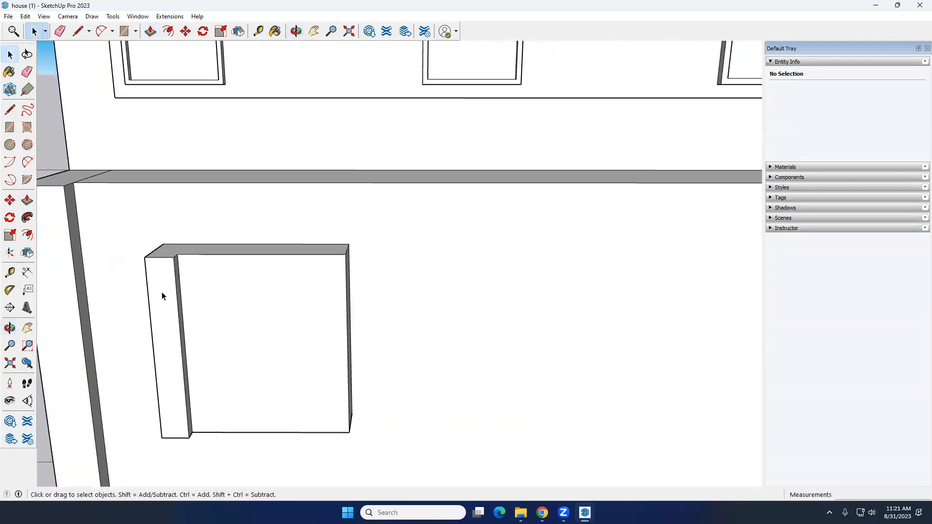
pyautogui.click(162, 296)
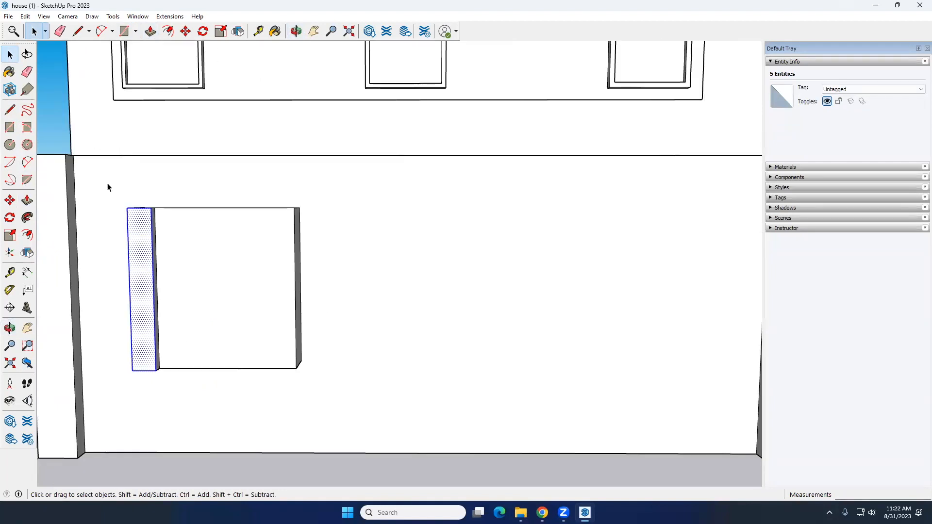
pyautogui.click(47, 123)
pyautogui.doubleClick(139, 278)
pyautogui.moveTo(204, 260); pyautogui.dragTo(113, 225, button='middle')
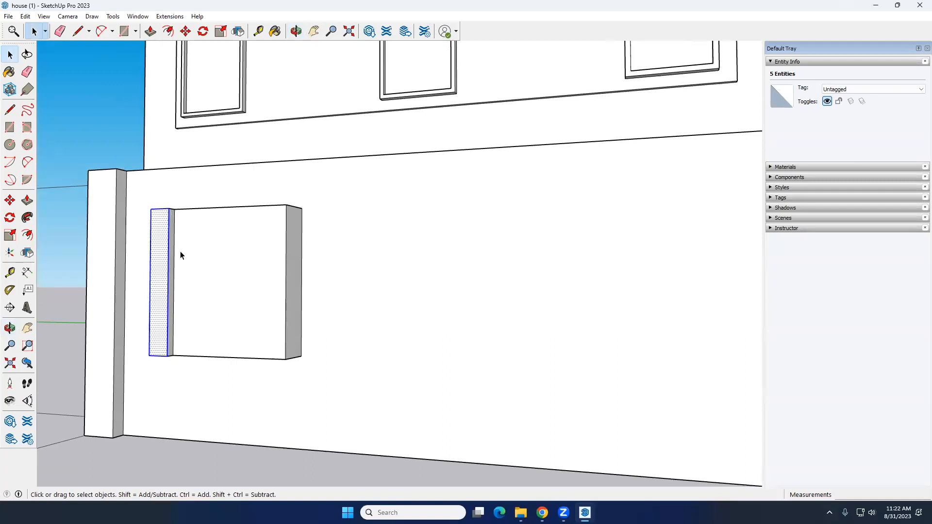
# - Clear the selection and select all geometry connected to the raised strip
pyautogui.click(108, 138)
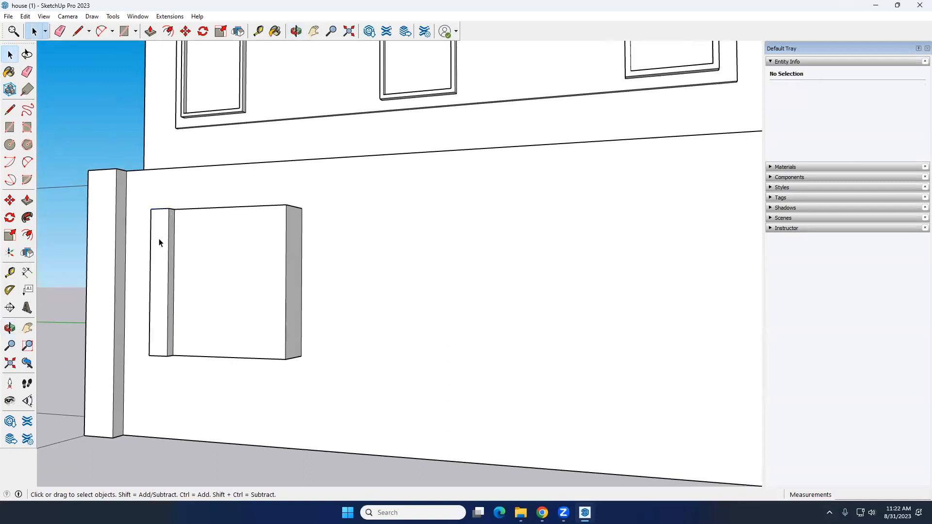
pyautogui.tripleClick(159, 238)
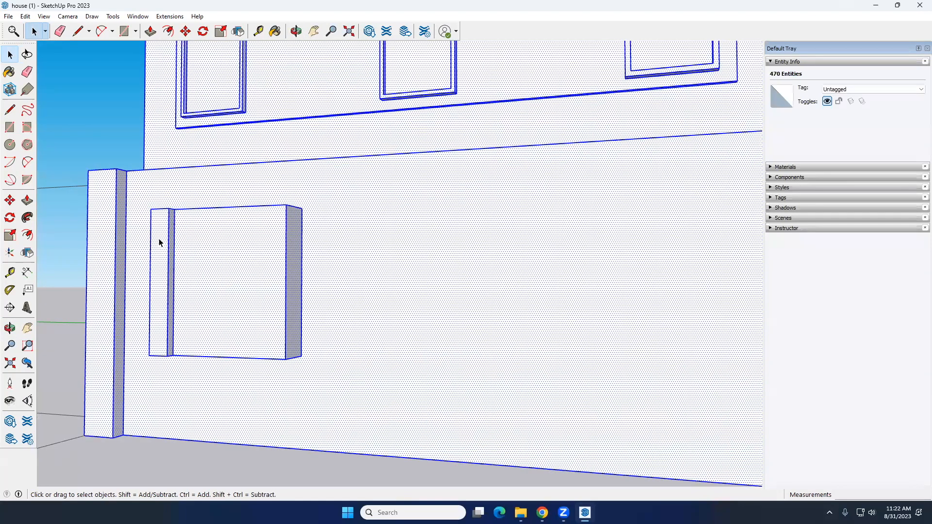
pyautogui.scroll(-10, 159, 242)
pyautogui.moveTo(182, 239); pyautogui.dragTo(156, 273, button='middle')
pyautogui.scroll(8, 185, 241)
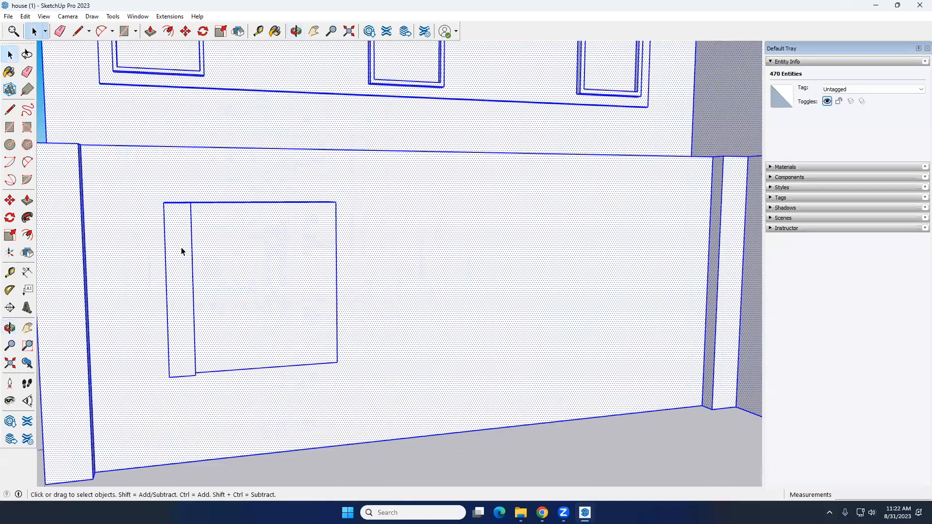
# - Reselect the strip's front face with its edges, extend the selection to all connected geometry, and clear it
pyautogui.click(182, 248)
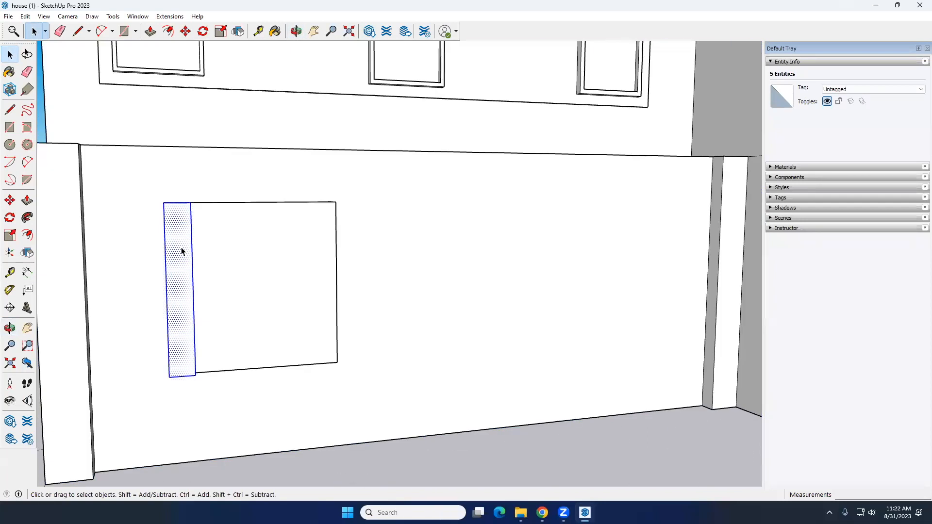
pyautogui.hotkey('ctrl', 'shift', 'i')
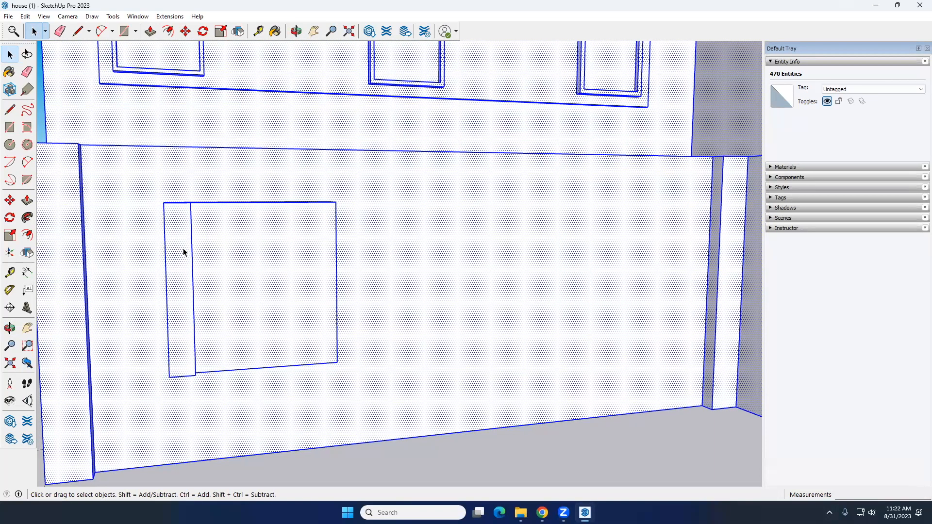
pyautogui.scroll(-5, 188, 260)
pyautogui.scroll(5, 183, 241)
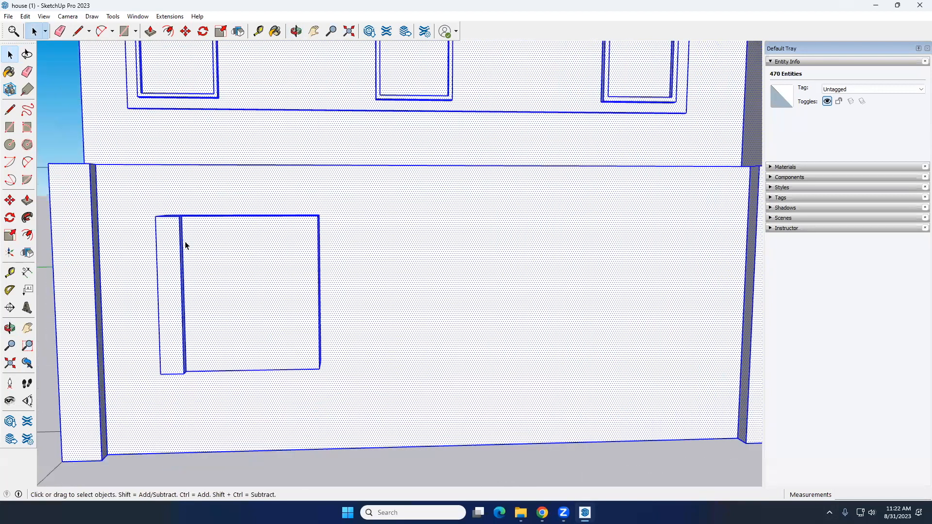
pyautogui.click(68, 152)
# - Select the strip's front face with its edges and move it sideways along the green axis, toward the square's center
pyautogui.scroll(2, 187, 274)
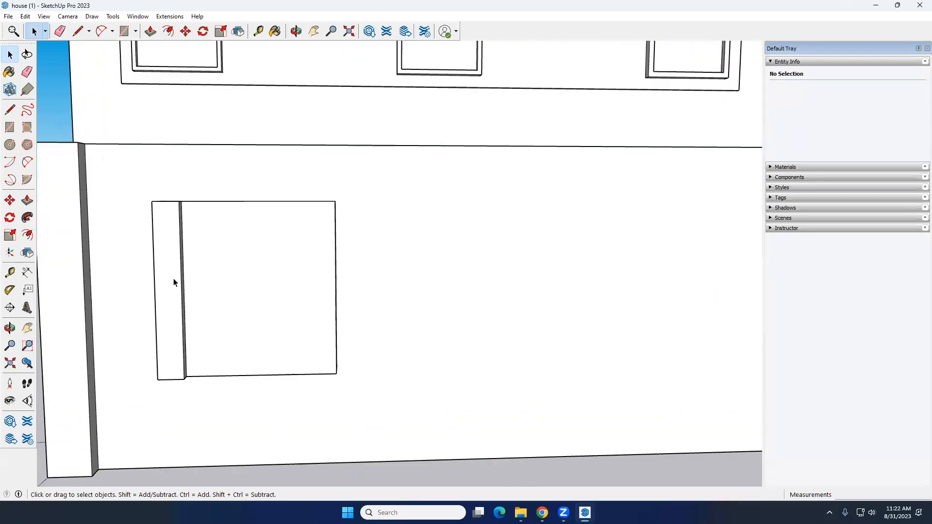
pyautogui.moveTo(165, 271)
pyautogui.mouseDown(button='middle')
pyautogui.moveTo(185, 267)
pyautogui.moveTo(220, 365)
pyautogui.moveTo(204, 369)
pyautogui.moveTo(194, 355)
pyautogui.moveTo(173, 264)
pyautogui.mouseUp(button='middle')
pyautogui.scroll(2, 173, 264)
pyautogui.doubleClick(173, 264)
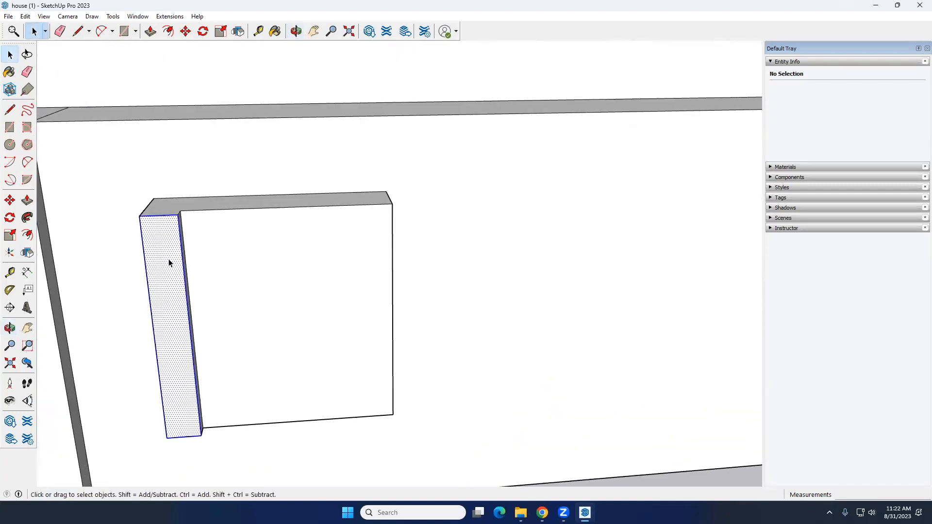
pyautogui.click(9, 200)
pyautogui.click(140, 219)
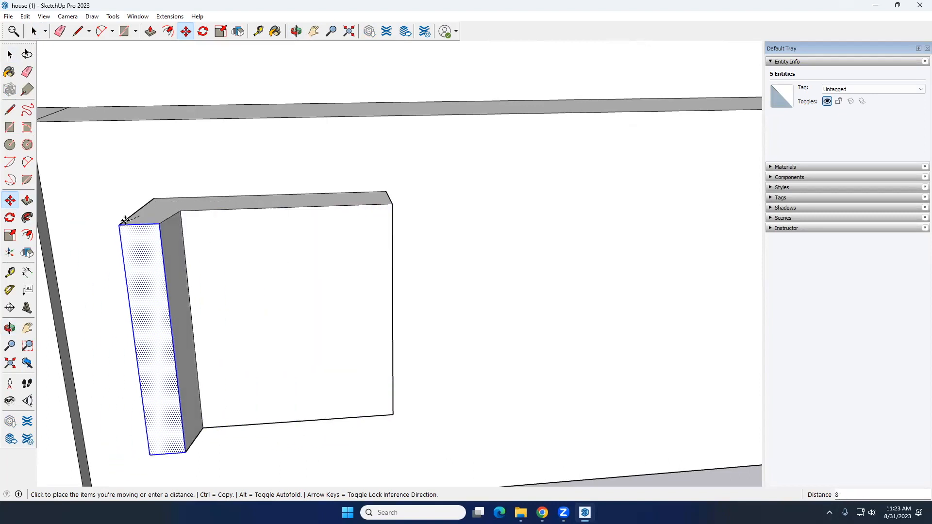
pyautogui.scroll(3, 145, 219)
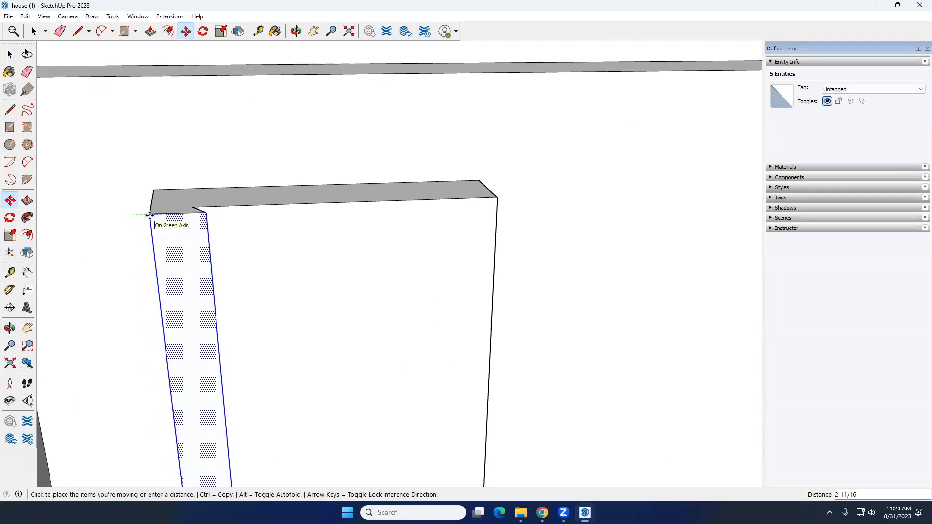
pyautogui.click(164, 214)
pyautogui.press('space')
# - Examine the strip's slanted sides and its overlap with the raised square from several angles
pyautogui.scroll(-3, 221, 242)
pyautogui.moveTo(219, 339); pyautogui.dragTo(309, 273, button='middle')
pyautogui.moveTo(217, 281); pyautogui.dragTo(260, 298, button='middle')
pyautogui.scroll(4, 244, 193)
pyautogui.moveTo(244, 196); pyautogui.dragTo(300, 217, button='middle')
pyautogui.scroll(3, 247, 240)
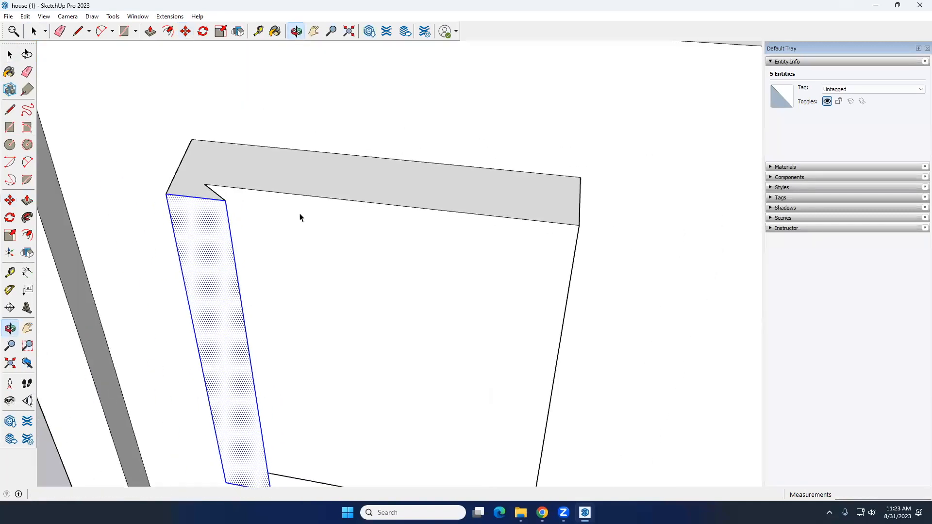
pyautogui.scroll(-3, 293, 252)
pyautogui.moveTo(294, 252); pyautogui.dragTo(252, 196, button='middle')
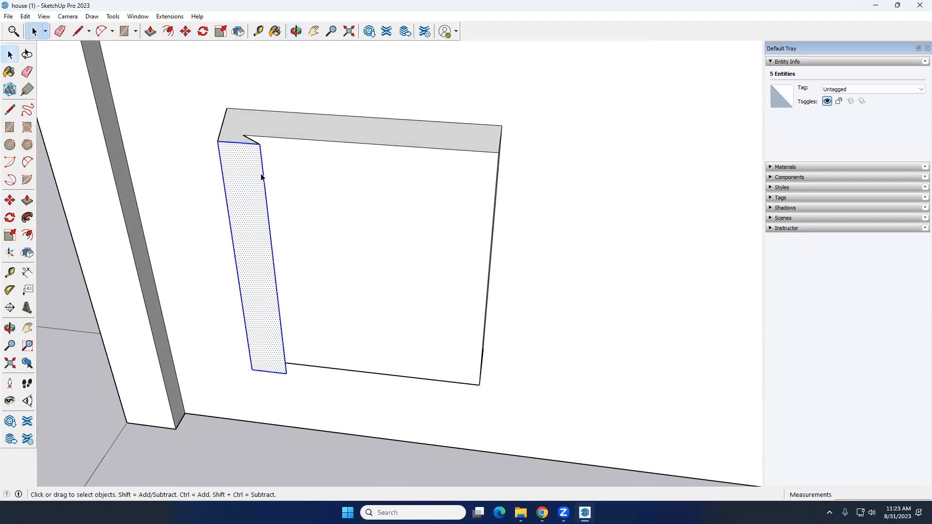
# - Move the strip's selected front face about 9" sideways toward the left garage pillar
pyautogui.click(10, 200)
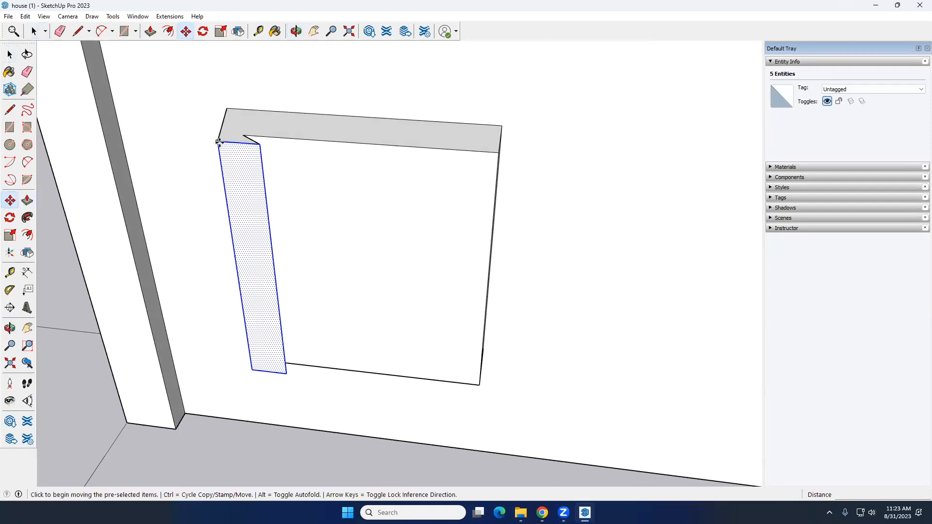
pyautogui.click(217, 143)
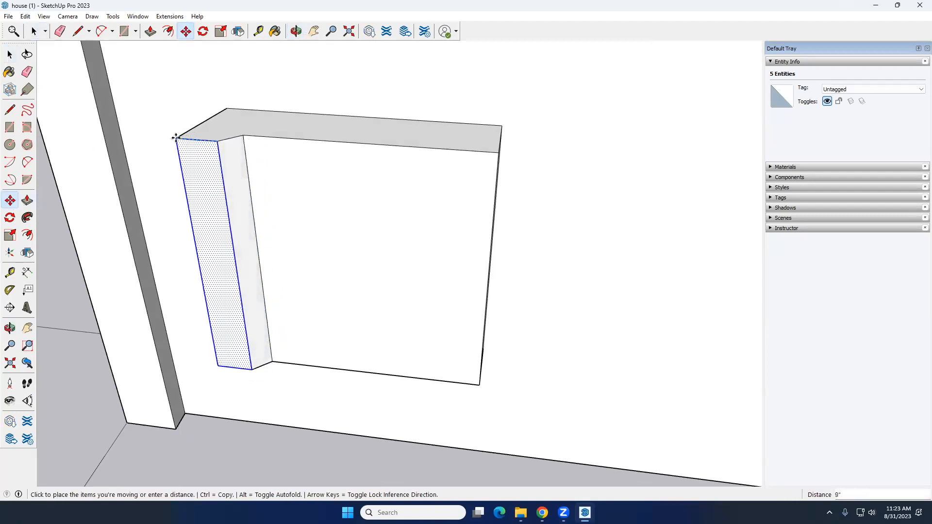
pyautogui.click(176, 138)
# - Clear the selection and reselect the moved strip's front face together with its edges
pyautogui.moveTo(264, 190)
pyautogui.mouseDown(button='middle')
pyautogui.moveTo(272, 202)
pyautogui.moveTo(436, 212)
pyautogui.moveTo(386, 199)
pyautogui.moveTo(233, 199)
pyautogui.moveTo(247, 195)
pyautogui.mouseUp(button='middle')
pyautogui.moveTo(354, 223); pyautogui.dragTo(262, 183, button='middle')
pyautogui.scroll(3, 286, 184)
pyautogui.click(275, 180)
pyautogui.doubleClick(230, 176)
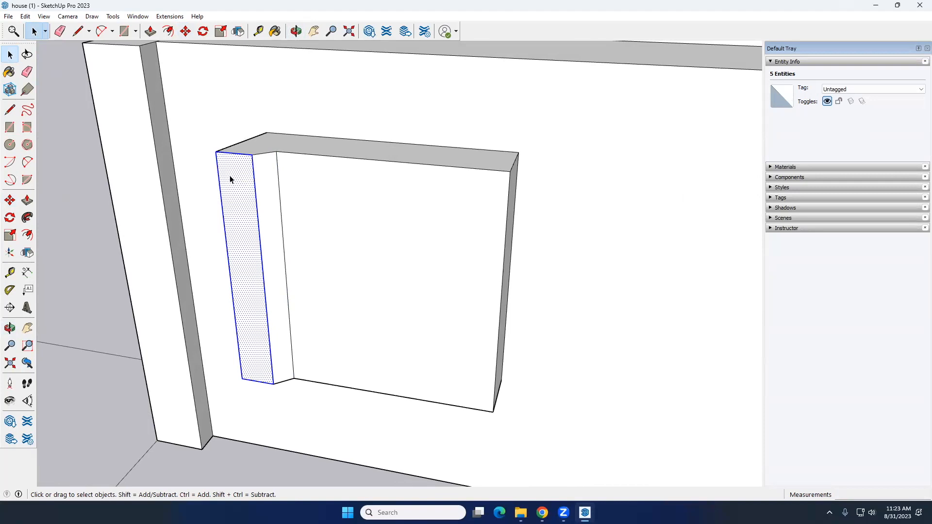
pyautogui.moveTo(250, 184); pyautogui.dragTo(283, 181, button='middle')
pyautogui.scroll(1, 283, 181)
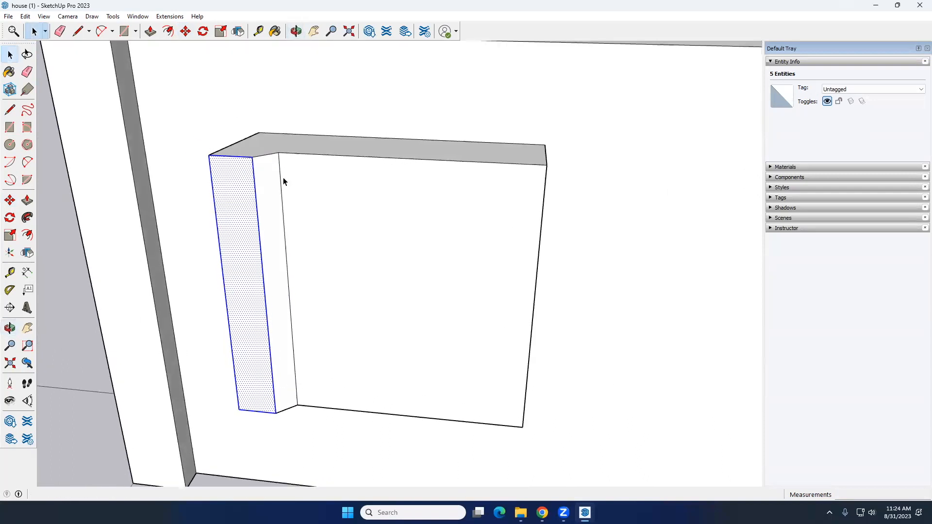
# - Apply the Bounding Edges selection option to the strip's front face
pyautogui.rightClick(238, 172)
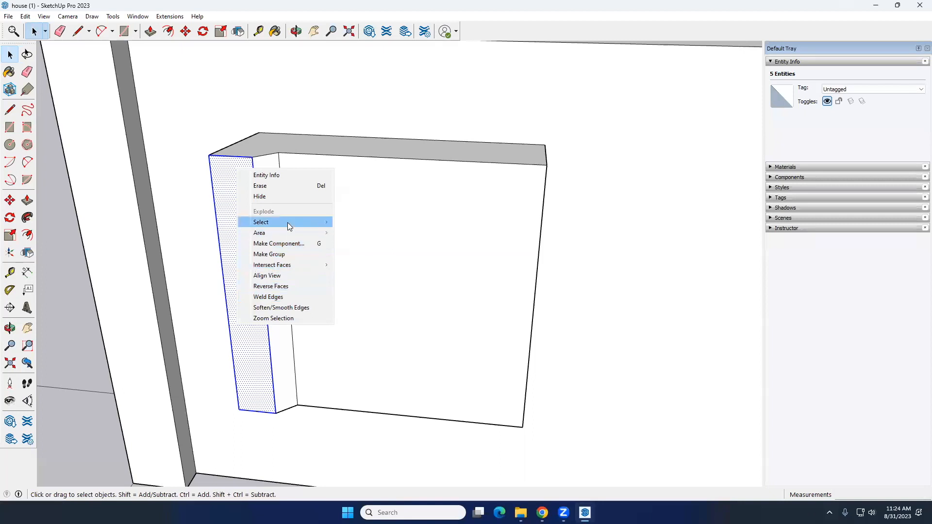
pyautogui.moveTo(290, 223)
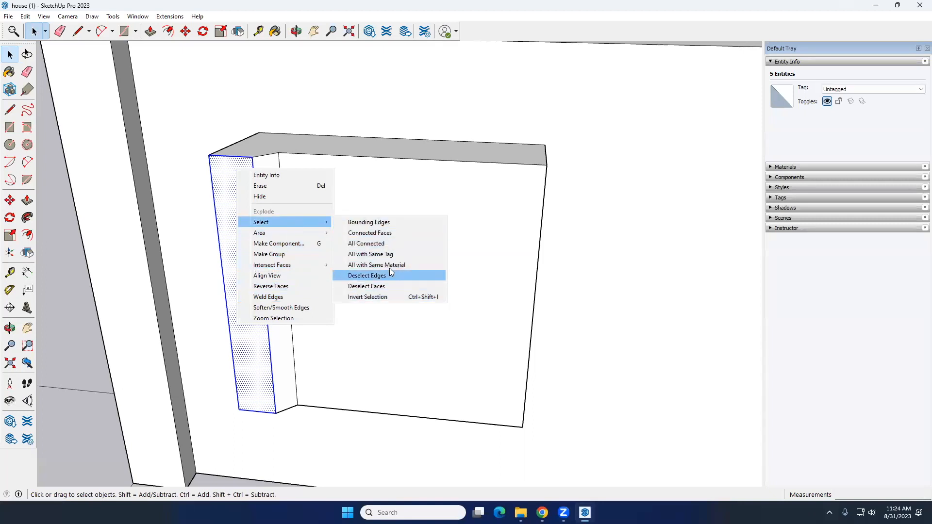
pyautogui.click(377, 224)
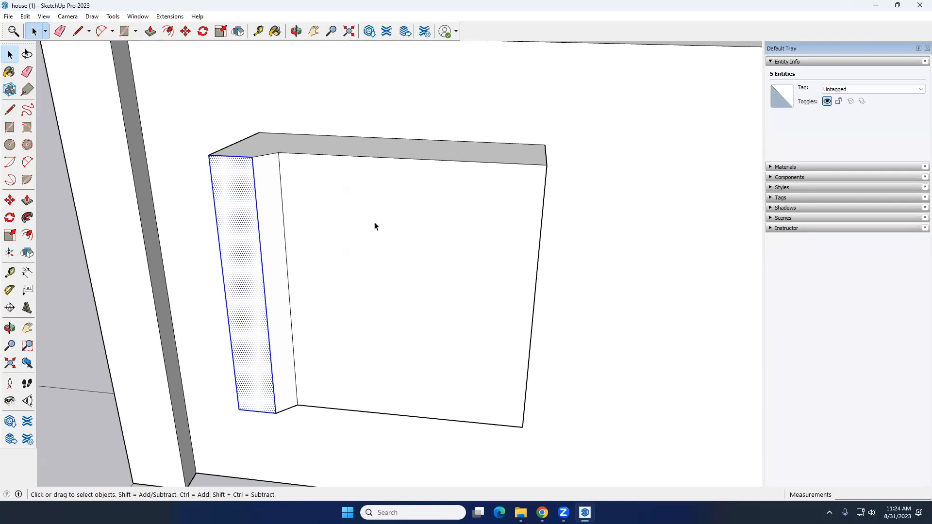
# - Review the Select options for the strip's front face and select all of the model's geometry
pyautogui.rightClick(226, 175)
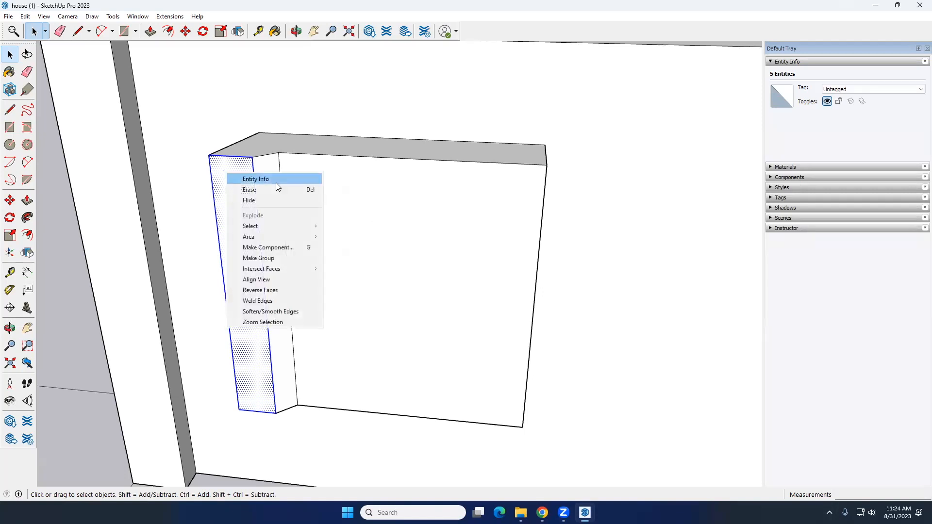
pyautogui.moveTo(302, 227)
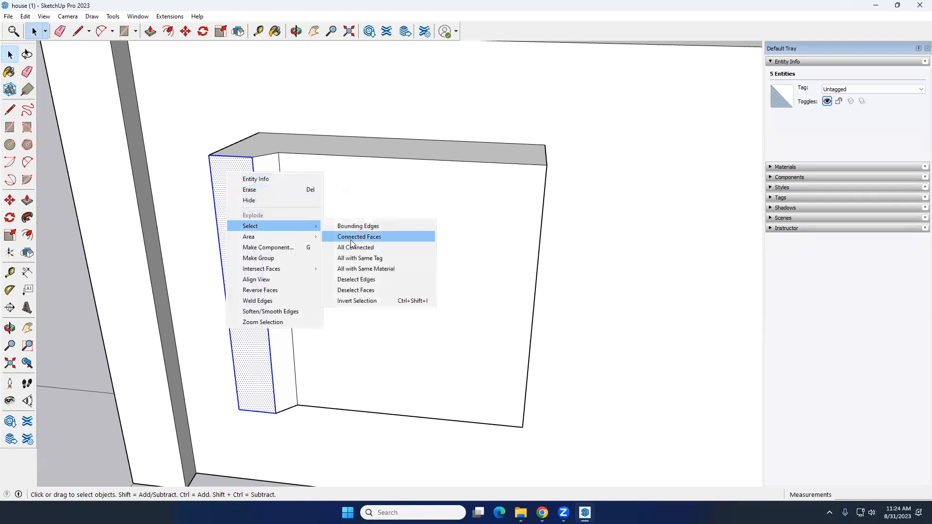
pyautogui.click(365, 272)
pyautogui.rightClick(237, 170)
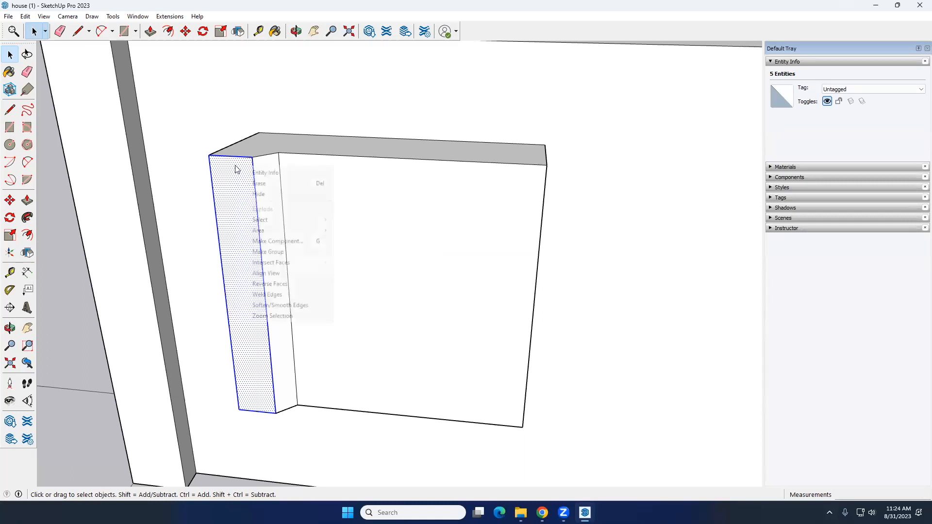
pyautogui.moveTo(275, 221)
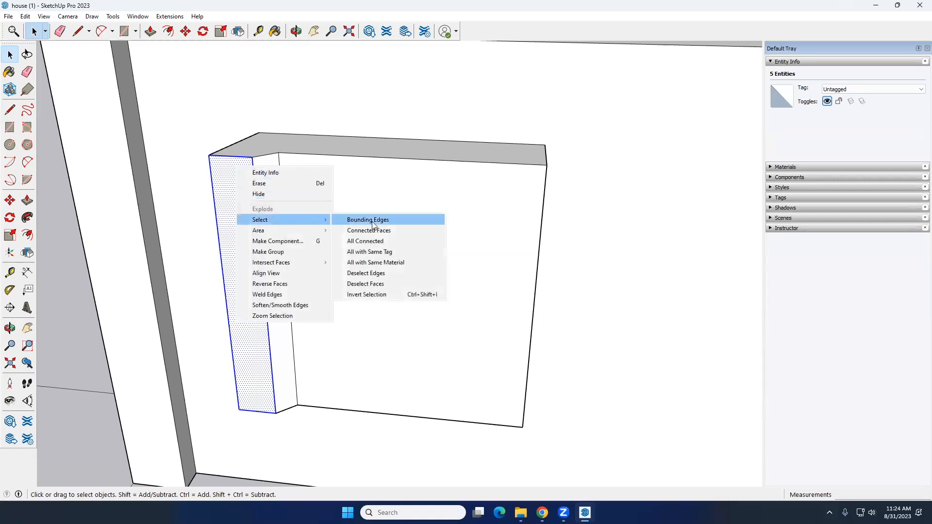
pyautogui.hotkey('ctrl', 'a')
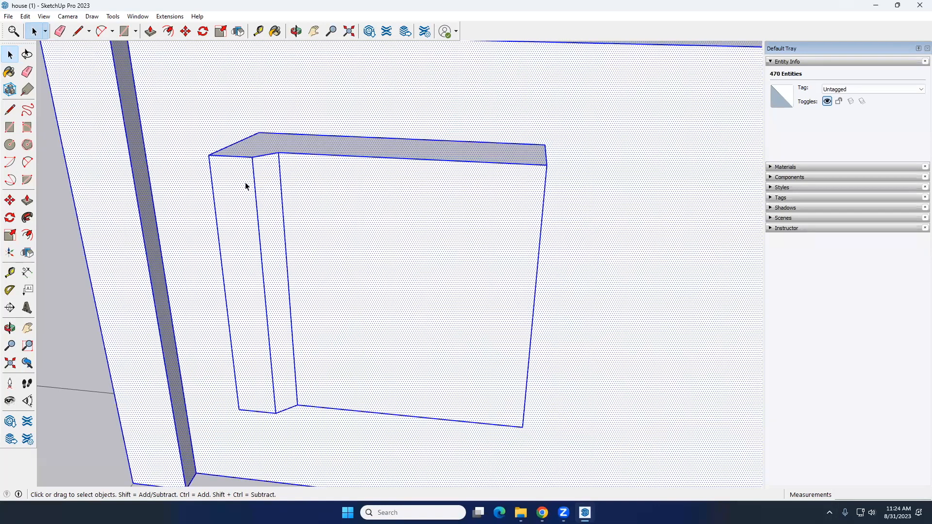
# - Reselect only the strip's front face with its edges and make them a group
pyautogui.rightClick(235, 179)
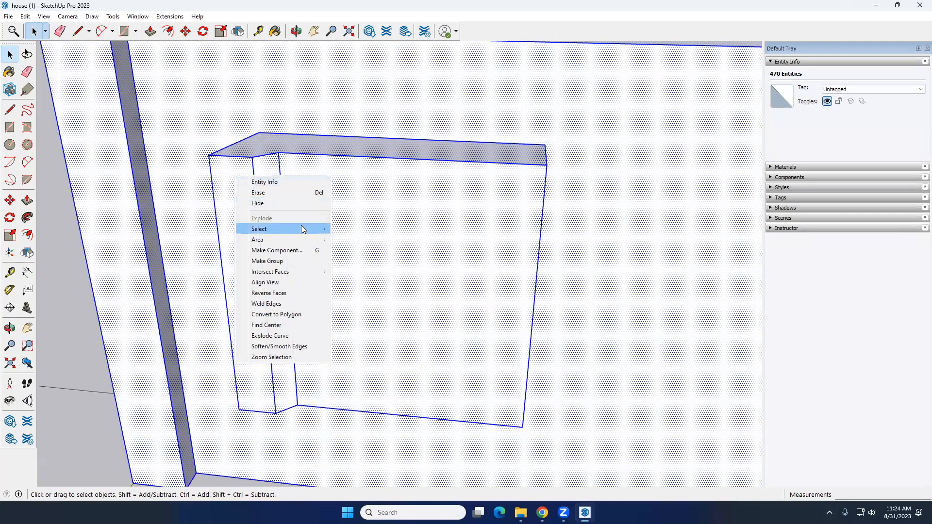
pyautogui.moveTo(302, 229)
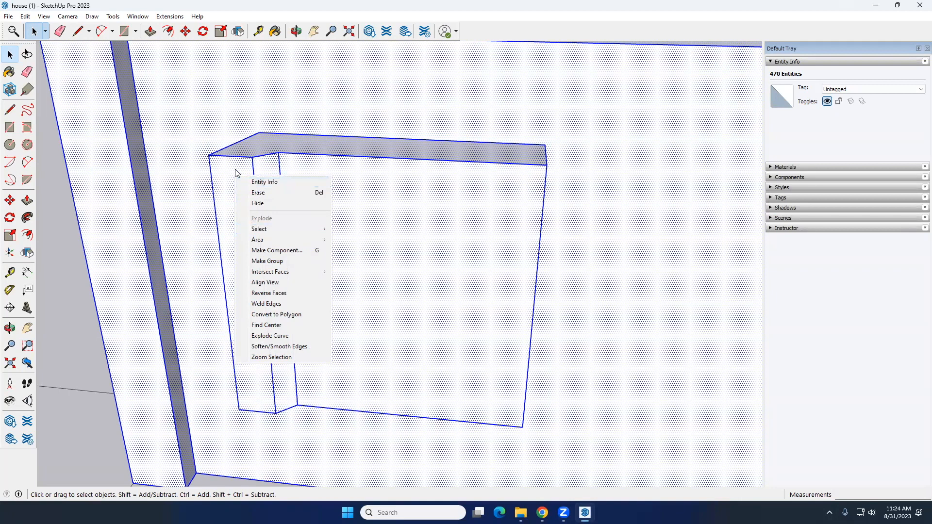
pyautogui.click(236, 172)
pyautogui.doubleClick(236, 173)
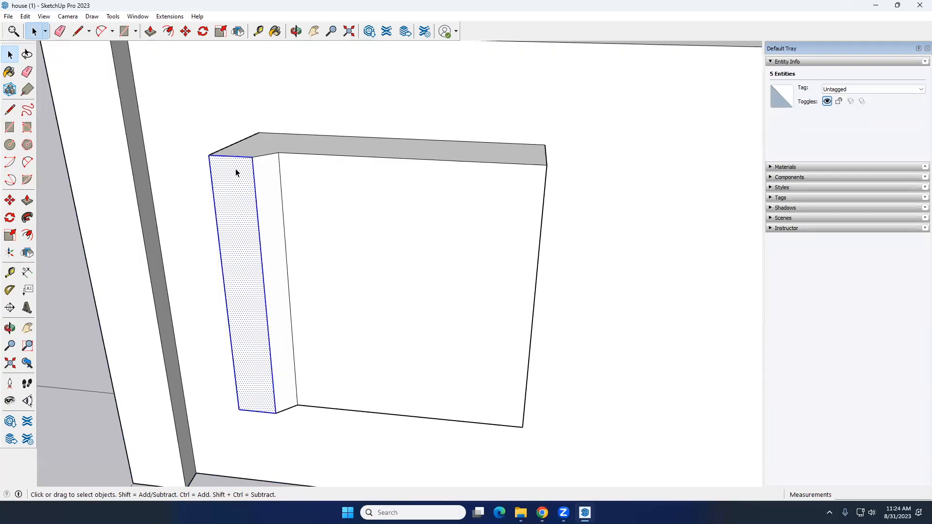
pyautogui.scroll(-2, 235, 179)
pyautogui.moveTo(257, 204); pyautogui.dragTo(256, 180, button='middle')
pyautogui.scroll(2, 255, 181)
pyautogui.rightClick(237, 185)
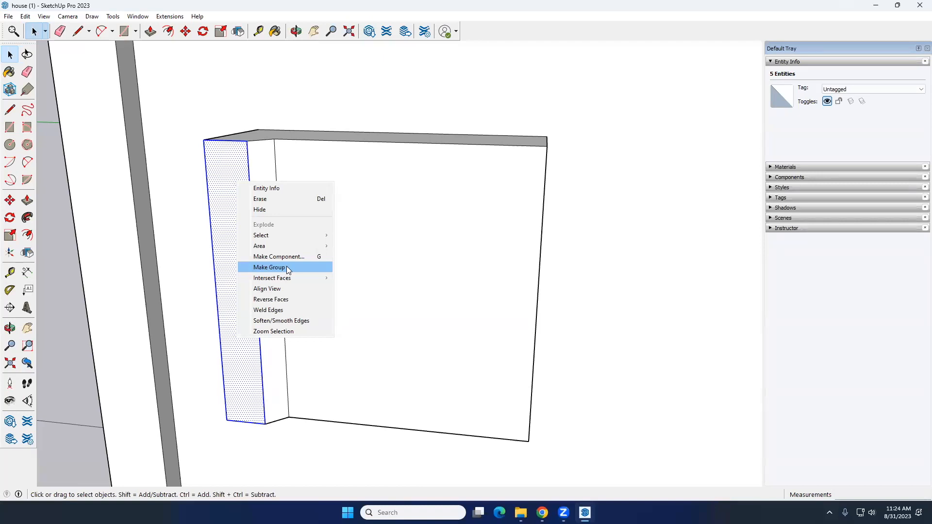
pyautogui.click(286, 268)
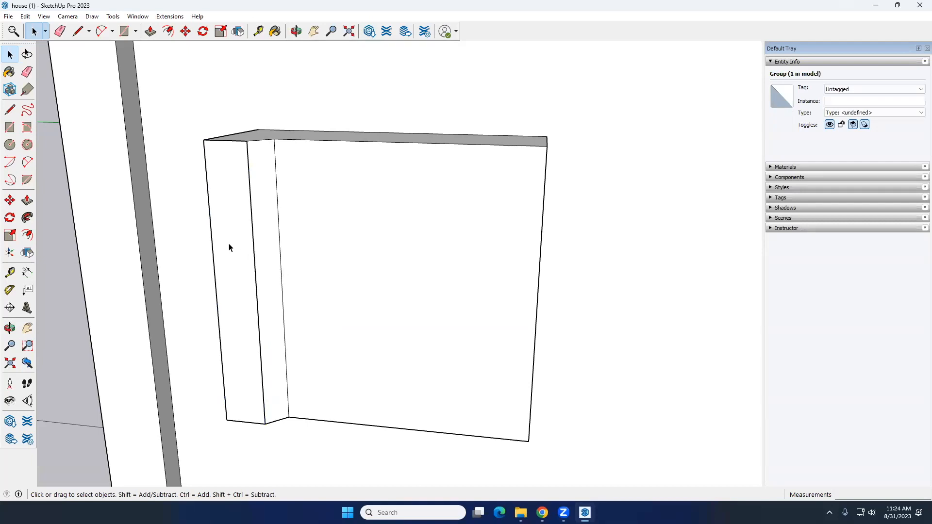
# - Test selecting the strip's front edge and the new group as a whole, and inspect the strip from other angles
pyautogui.doubleClick(211, 220)
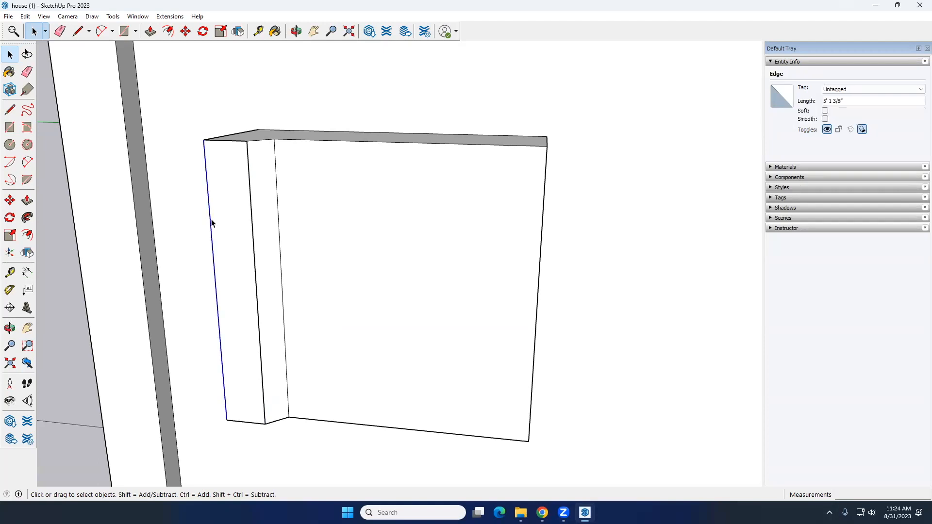
pyautogui.press('Escape')
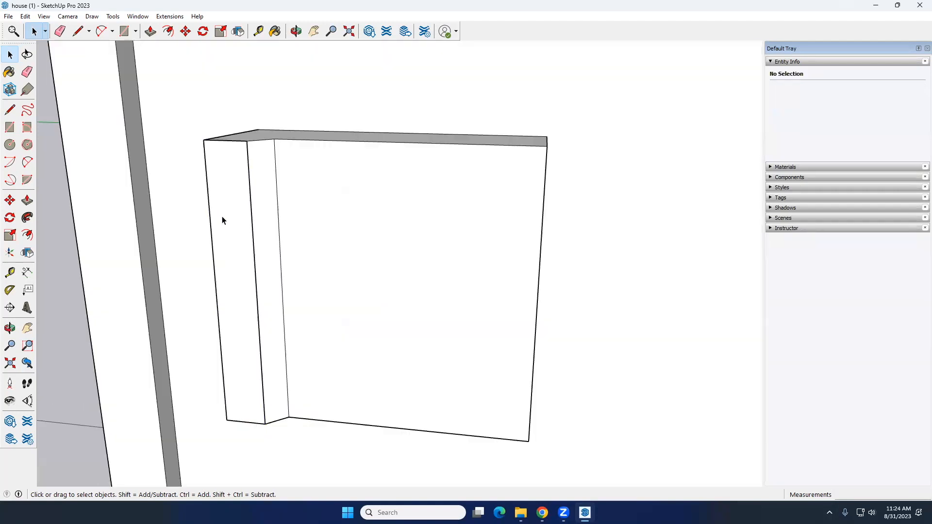
pyautogui.click(223, 220)
pyautogui.moveTo(231, 249); pyautogui.dragTo(140, 209, button='middle')
pyautogui.click(278, 221)
pyautogui.click(249, 224)
pyautogui.moveTo(277, 230); pyautogui.dragTo(250, 223, button='middle')
pyautogui.scroll(4, 252, 217)
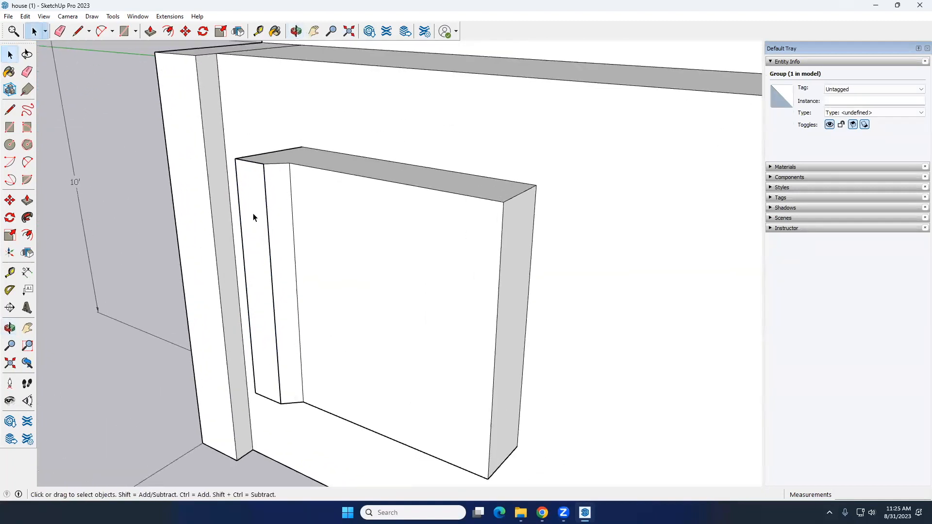
# - Open the group for editing, move its face and edges sideways in front of the larger raised face, and close the group
pyautogui.scroll(-2, 253, 217)
pyautogui.doubleClick(253, 217)
pyautogui.scroll(-3, 254, 216)
pyautogui.moveTo(252, 214); pyautogui.dragTo(219, 250, button='middle')
pyautogui.doubleClick(275, 221)
pyautogui.scroll(5, 214, 250)
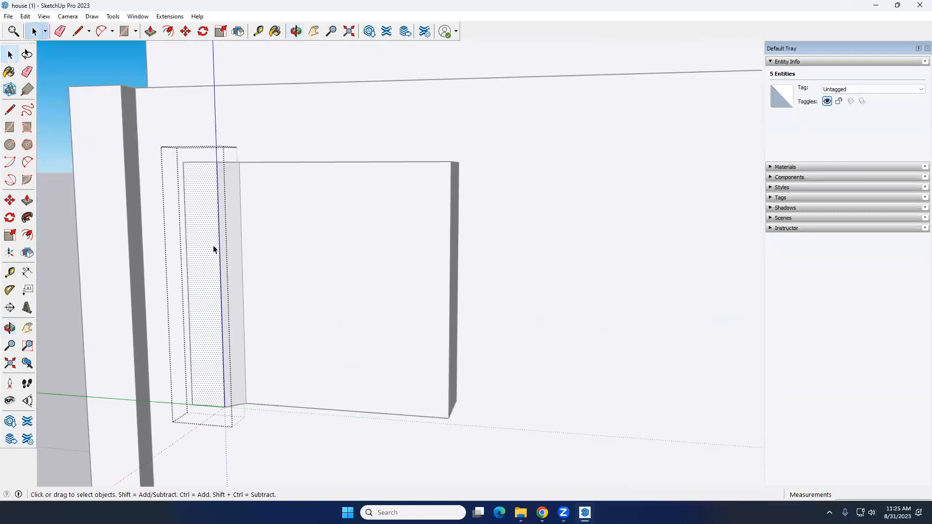
pyautogui.click(9, 203)
pyautogui.moveTo(222, 198); pyautogui.dragTo(178, 179, button='middle')
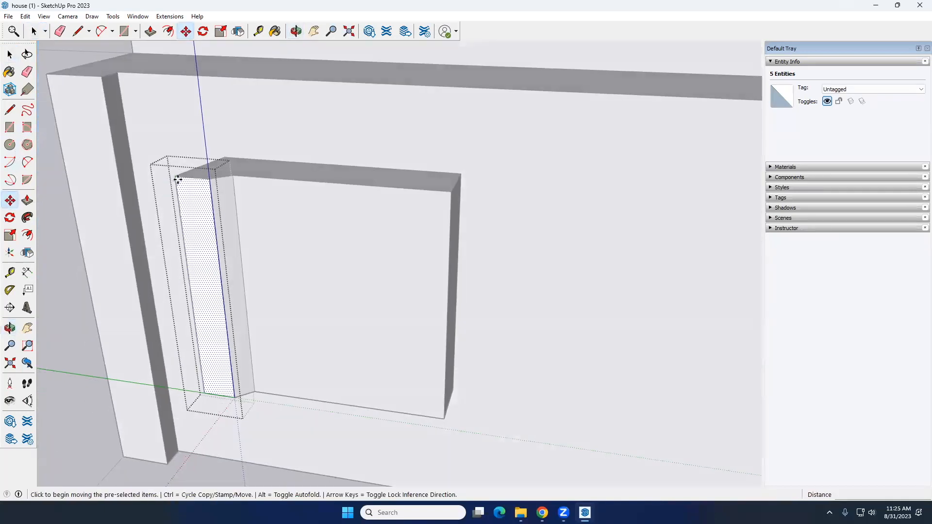
pyautogui.click(178, 180)
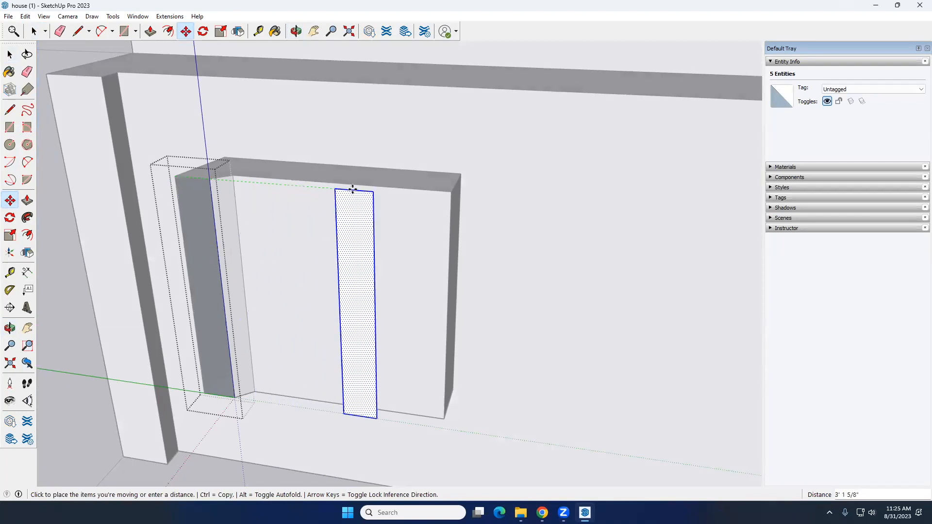
pyautogui.click(298, 188)
pyautogui.press('space')
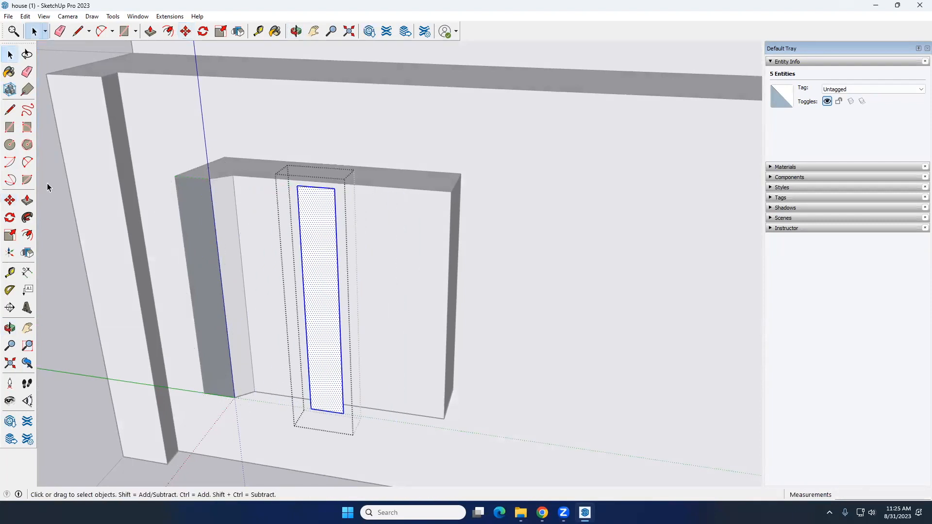
pyautogui.click(47, 185)
pyautogui.moveTo(270, 219); pyautogui.dragTo(326, 180, button='middle')
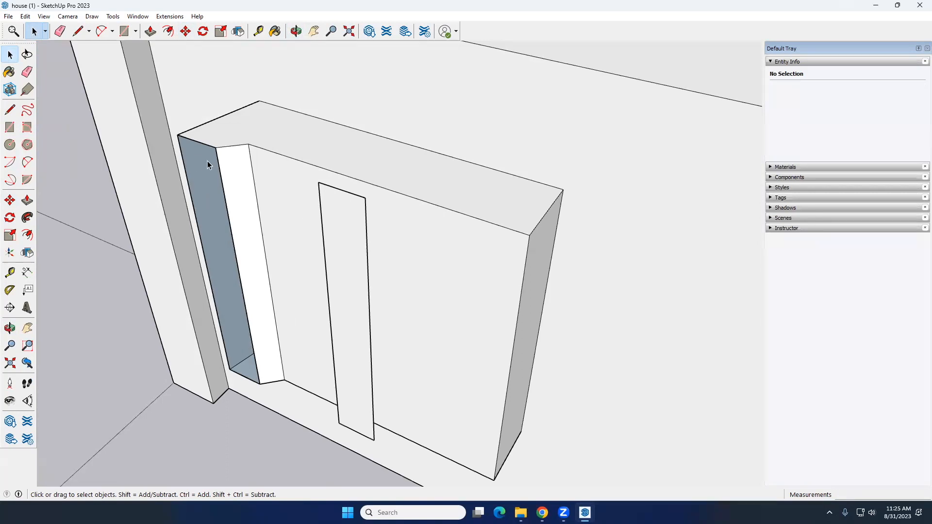
# - Undo the sideways move and the grouping of the strip's front face
pyautogui.hotkey('ctrl', 'z')
pyautogui.hotkey('ctrl', 'z')
pyautogui.hotkey('ctrl', 'z')
pyautogui.hotkey('ctrl', 'z')
pyautogui.hotkey('ctrl', 'z')
pyautogui.hotkey('ctrl', 'z')
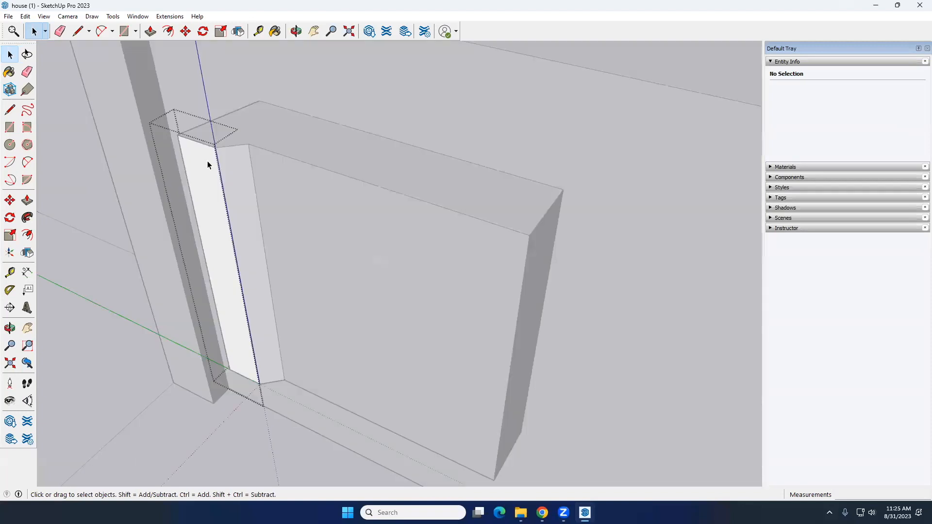
pyautogui.hotkey('ctrl', 'z')
pyautogui.hotkey('ctrl', 'z')
# - Try to move the ungrouped front face and its edges about 3" outward along the red axis
pyautogui.click(202, 171)
pyautogui.click(203, 171)
pyautogui.press('m')
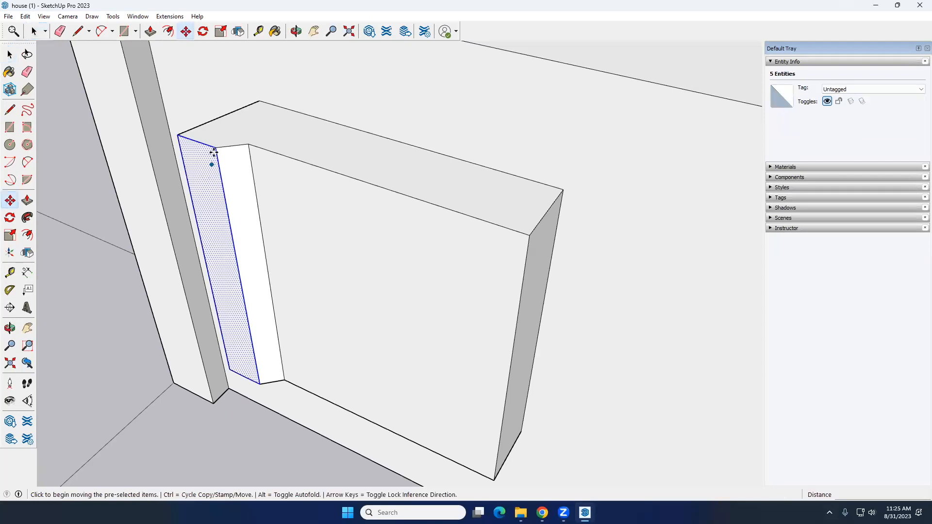
pyautogui.click(213, 154)
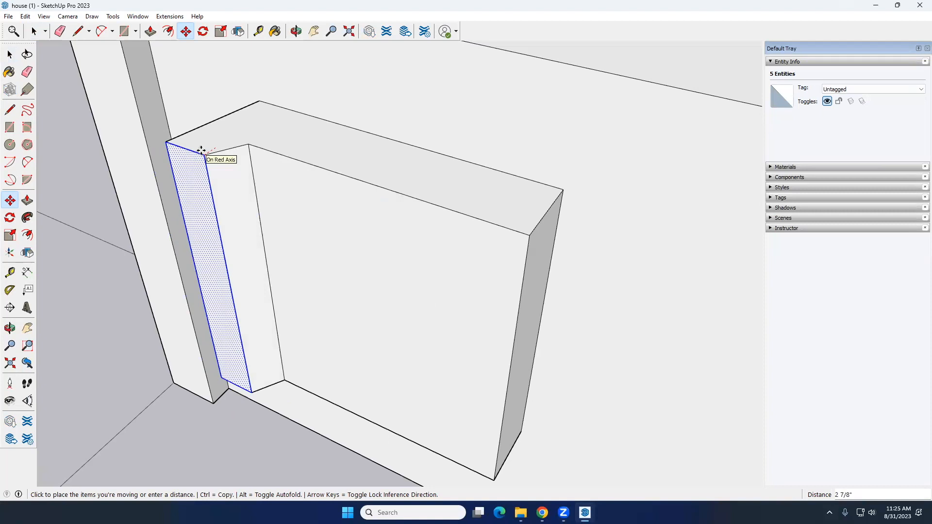
pyautogui.click(202, 149)
pyautogui.press('space')
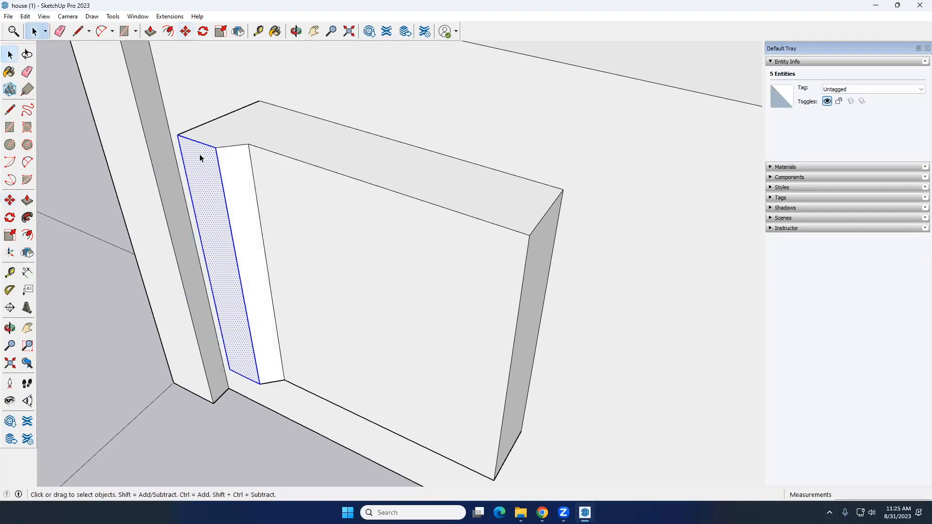
# - Group the strip's front face with its edges and try moving the group away from the strip
pyautogui.rightClick(200, 157)
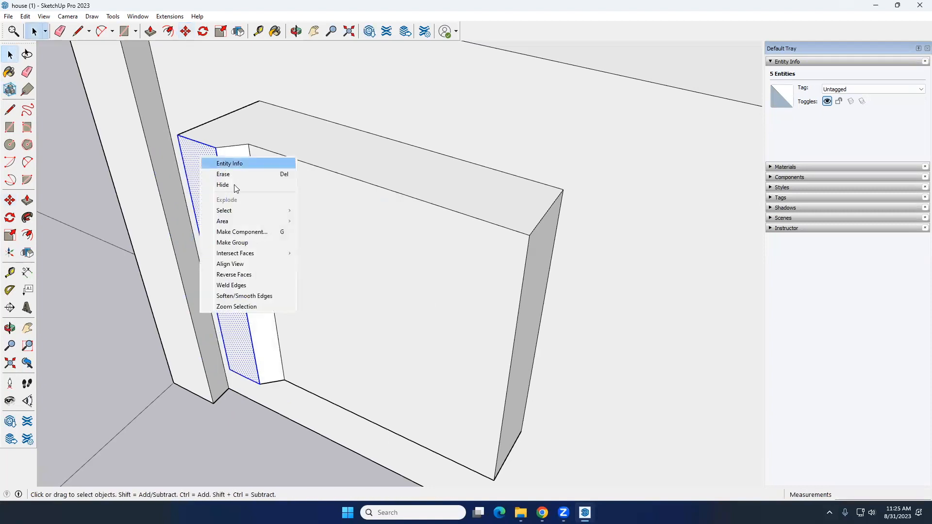
pyautogui.click(246, 246)
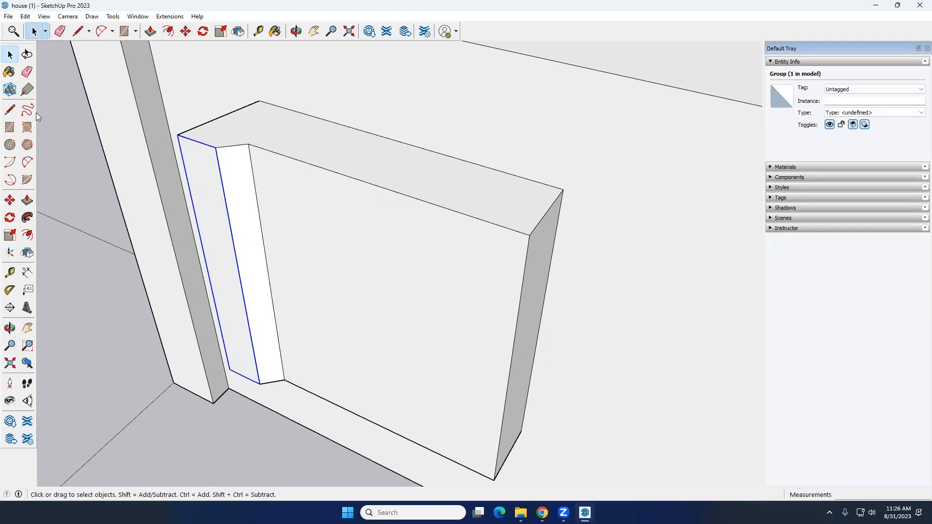
pyautogui.click(10, 200)
pyautogui.click(231, 372)
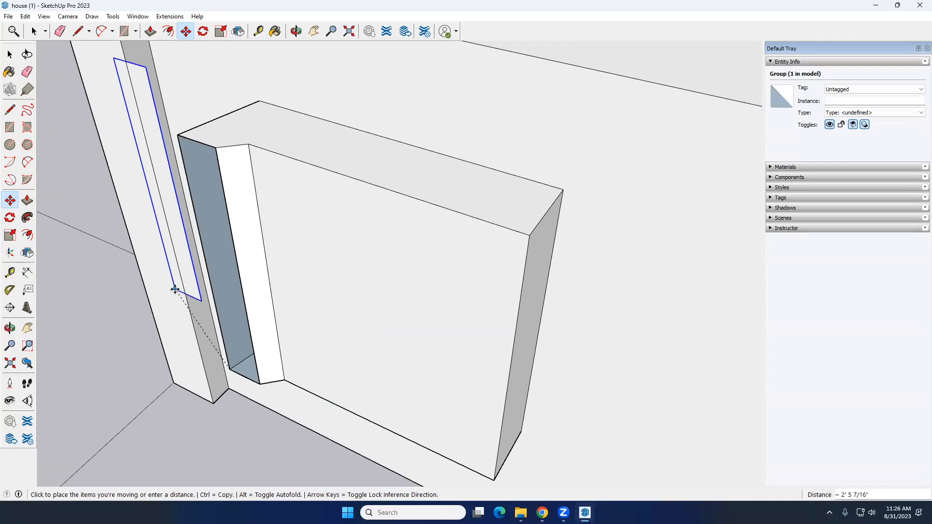
pyautogui.press('Escape')
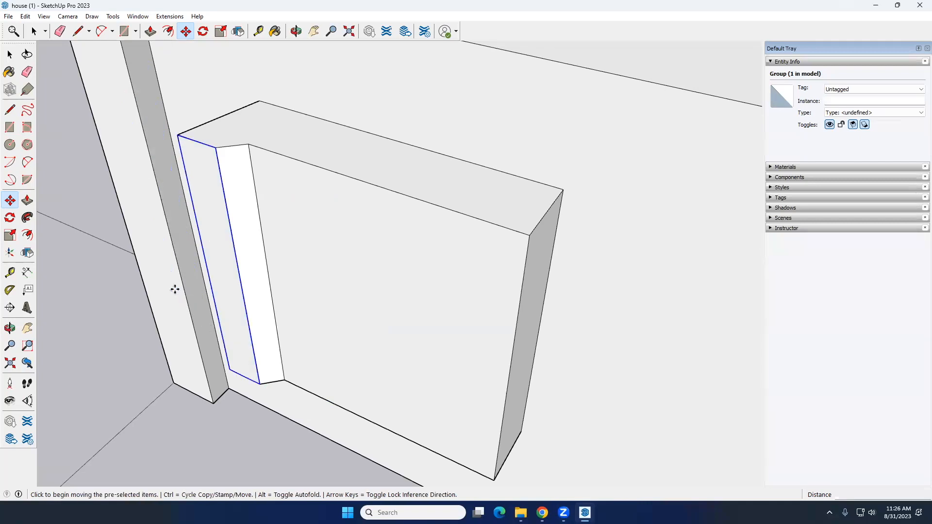
pyautogui.press('space')
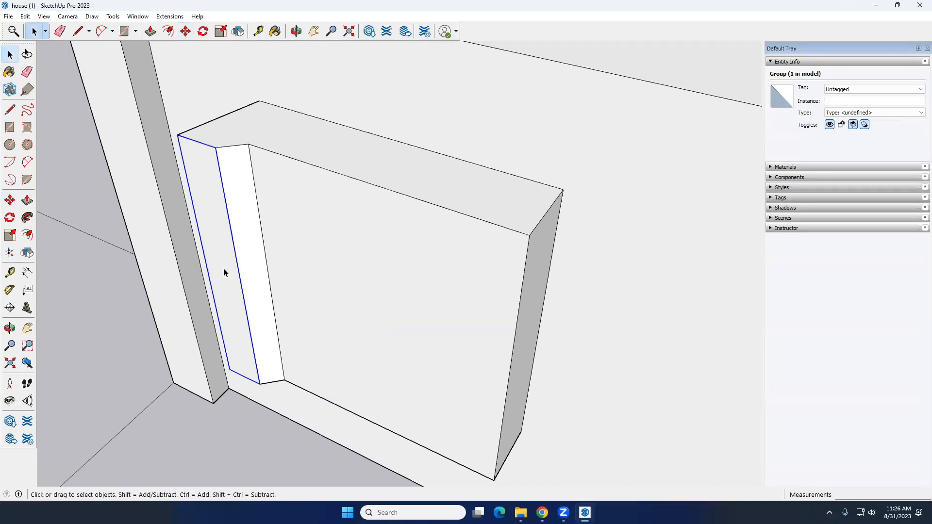
# - Group the strip's front face, the adjoining side face and the larger raised face together with their edges
pyautogui.scroll(-2, 223, 269)
pyautogui.scroll(3, 223, 269)
pyautogui.moveTo(223, 269); pyautogui.dragTo(229, 257, button='middle')
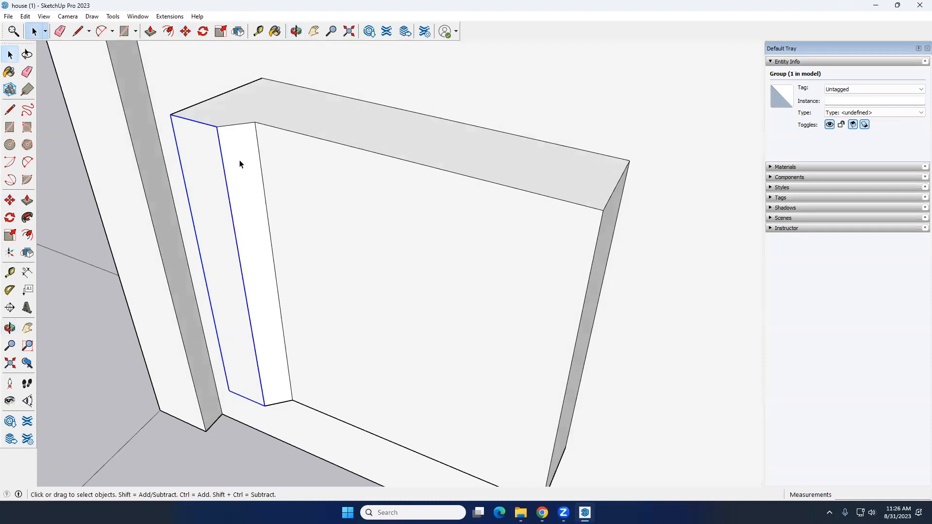
pyautogui.rightClick(202, 181)
pyautogui.click(196, 167)
pyautogui.doubleClick(200, 168)
pyautogui.click(200, 167)
pyautogui.keyDown('ctrl'); pyautogui.click(245, 167); pyautogui.keyUp('ctrl')
pyautogui.keyDown('shift'); pyautogui.click(359, 177); pyautogui.keyUp('shift')
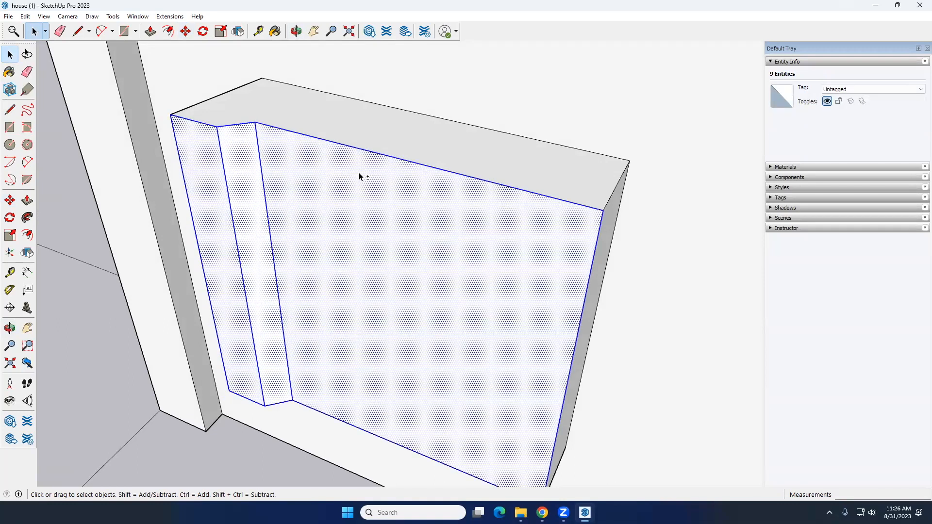
pyautogui.moveTo(258, 173); pyautogui.dragTo(324, 191, button='middle')
pyautogui.rightClick(310, 189)
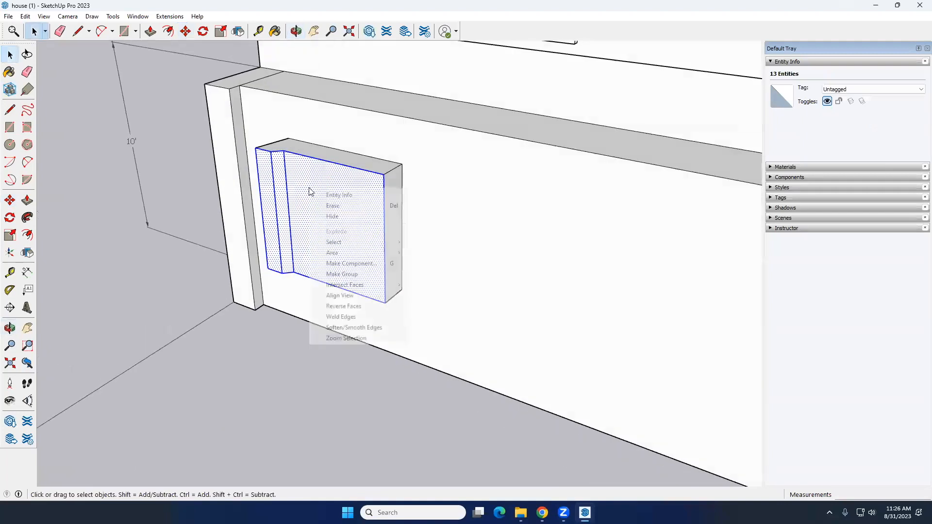
pyautogui.click(348, 273)
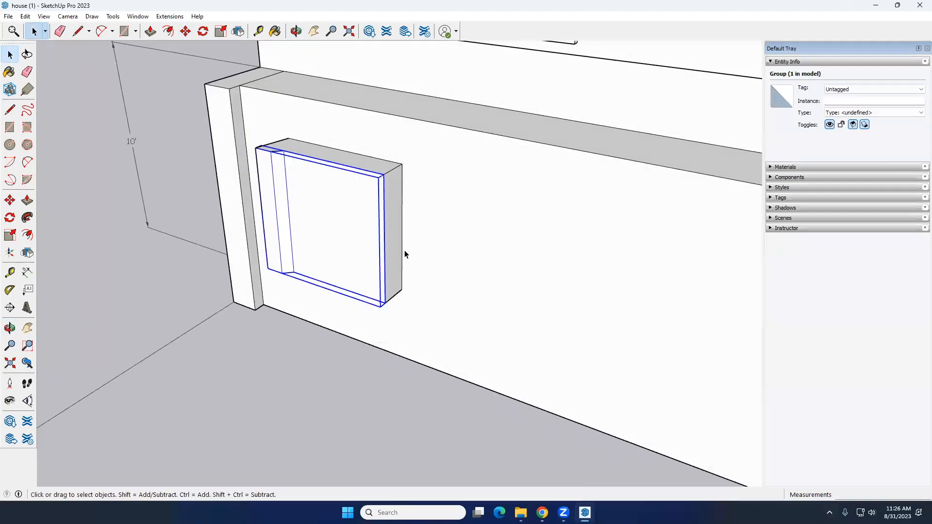
# - Move the new group about 6' away from the facade by its lower corner
pyautogui.moveTo(404, 254); pyautogui.dragTo(276, 249, button='middle')
pyautogui.scroll(6, 343, 187)
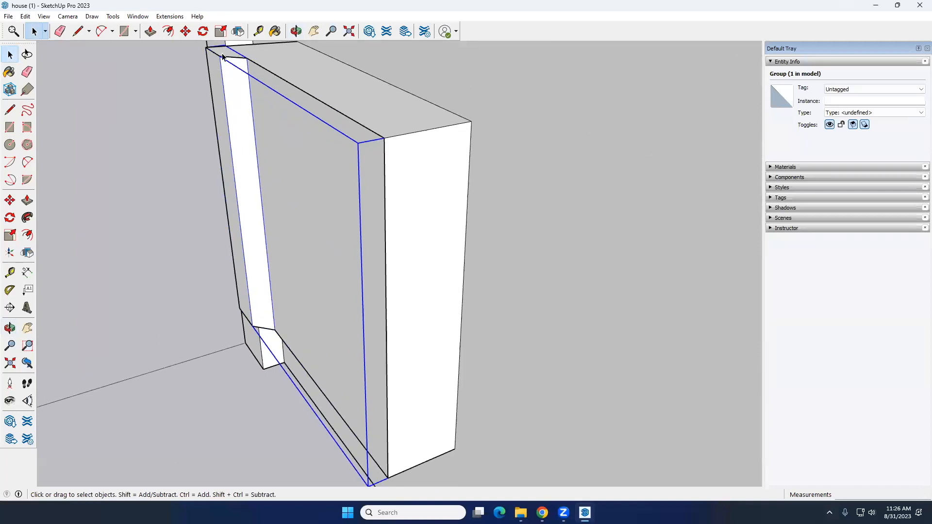
pyautogui.scroll(-5, 298, 136)
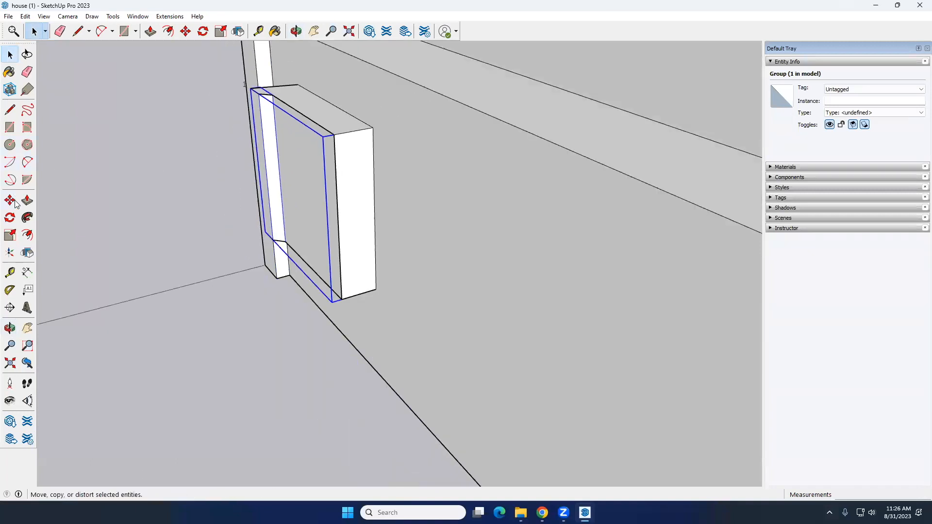
pyautogui.click(11, 201)
pyautogui.click(339, 300)
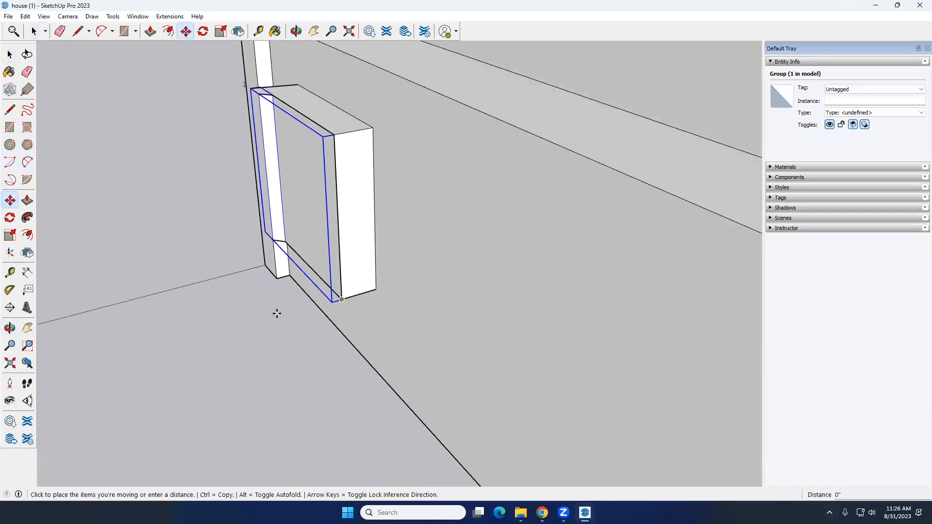
pyautogui.click(128, 364)
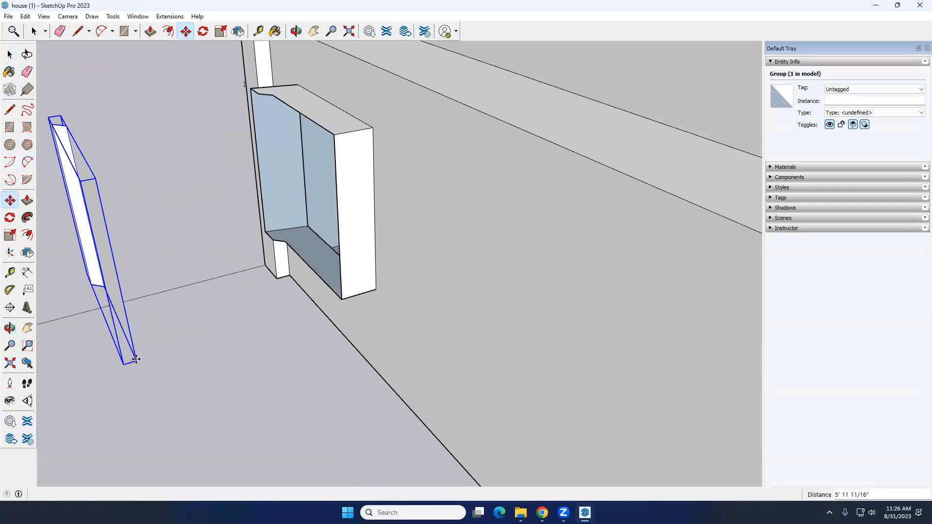
# - Undo the move of the three-face group and then its grouping, returning the faces to loose geometry on the facade
pyautogui.press('space')
pyautogui.scroll(-6, 217, 256)
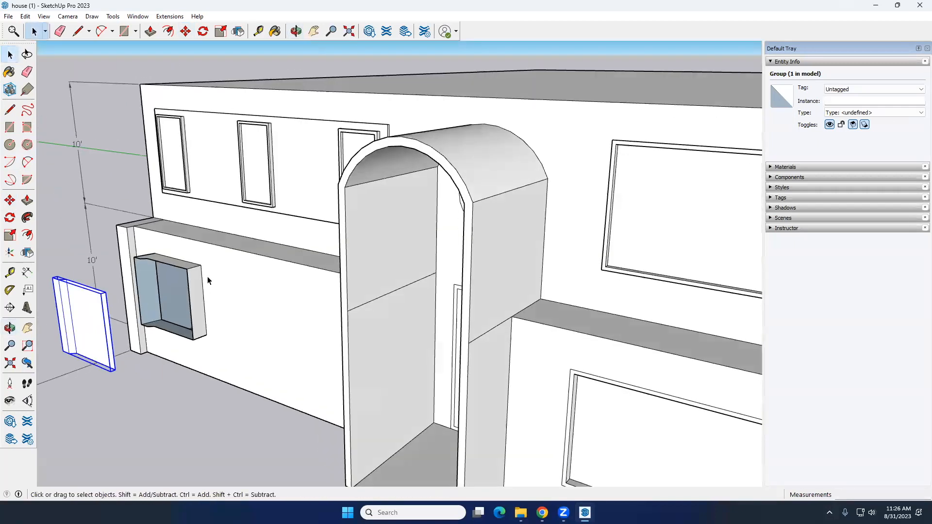
pyautogui.scroll(-3, 208, 276)
pyautogui.moveTo(95, 325); pyautogui.dragTo(359, 267, button='middle')
pyautogui.scroll(5, 352, 217)
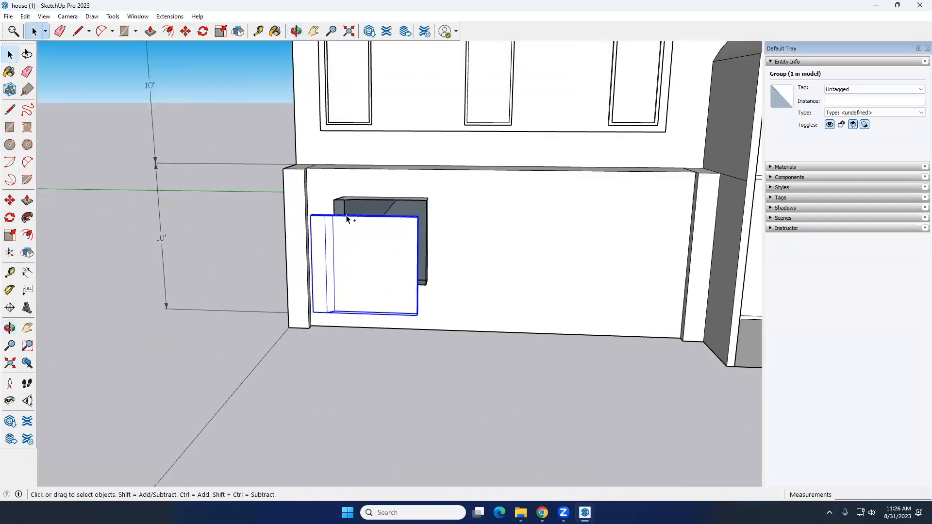
pyautogui.hotkey('ctrl', 'z')
pyautogui.moveTo(411, 229); pyautogui.dragTo(380, 217, button='middle')
pyautogui.scroll(6, 380, 217)
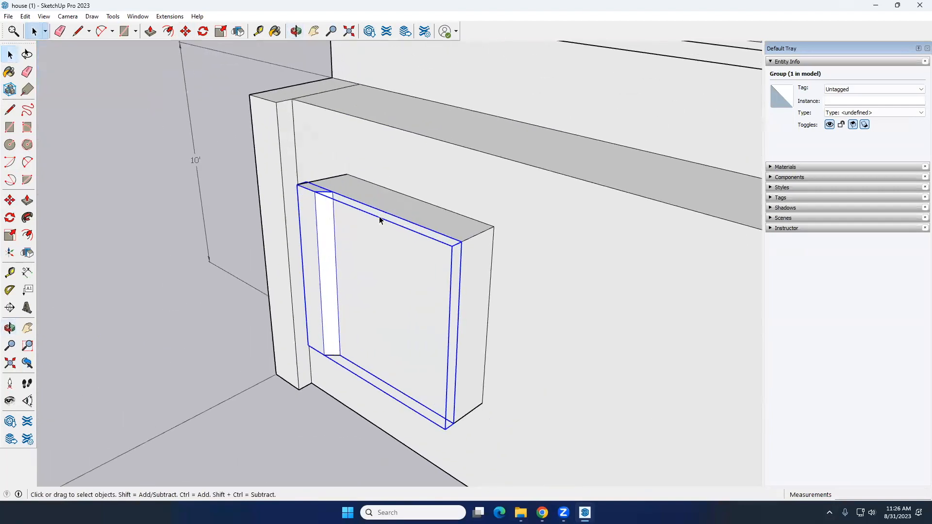
pyautogui.scroll(-2, 325, 197)
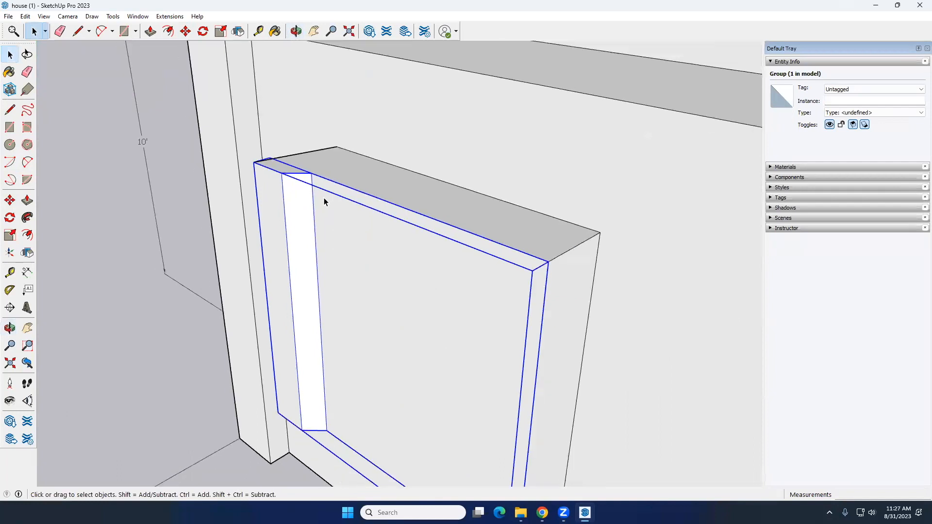
pyautogui.scroll(-6, 325, 197)
pyautogui.moveTo(313, 210); pyautogui.dragTo(354, 249, button='middle')
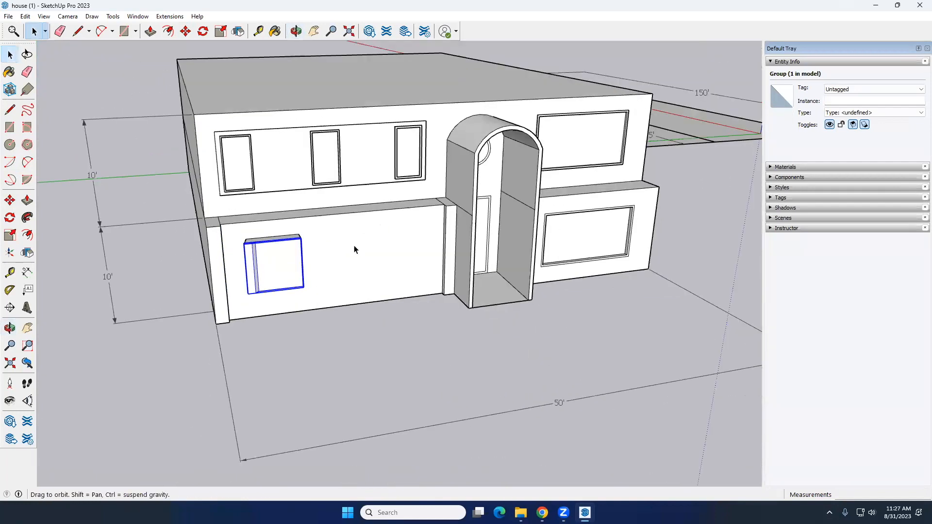
pyautogui.scroll(10, 290, 247)
pyautogui.click(292, 249)
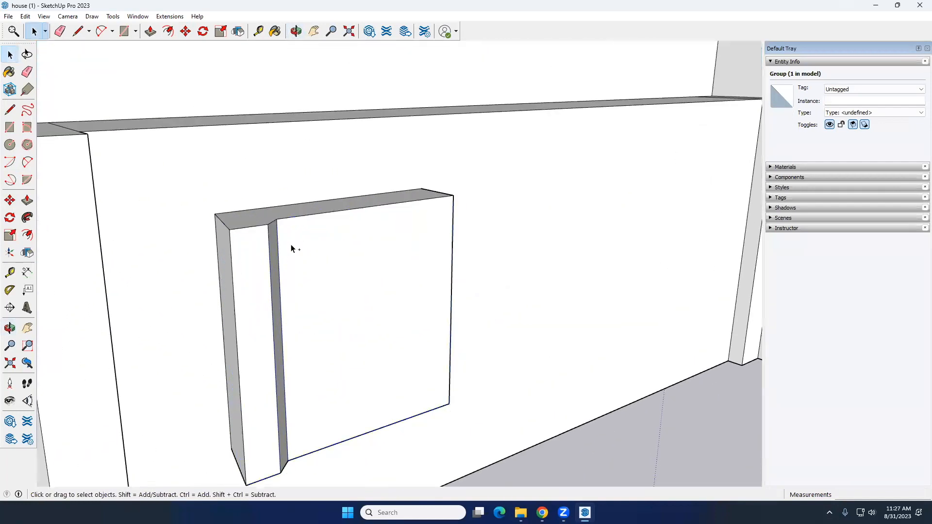
# - Select the strip's front face, the adjoining side face and the larger raised face together with their bounding edges
pyautogui.doubleClick(260, 254)
pyautogui.moveTo(374, 261); pyautogui.dragTo(289, 243, button='middle')
pyautogui.scroll(5, 206, 229)
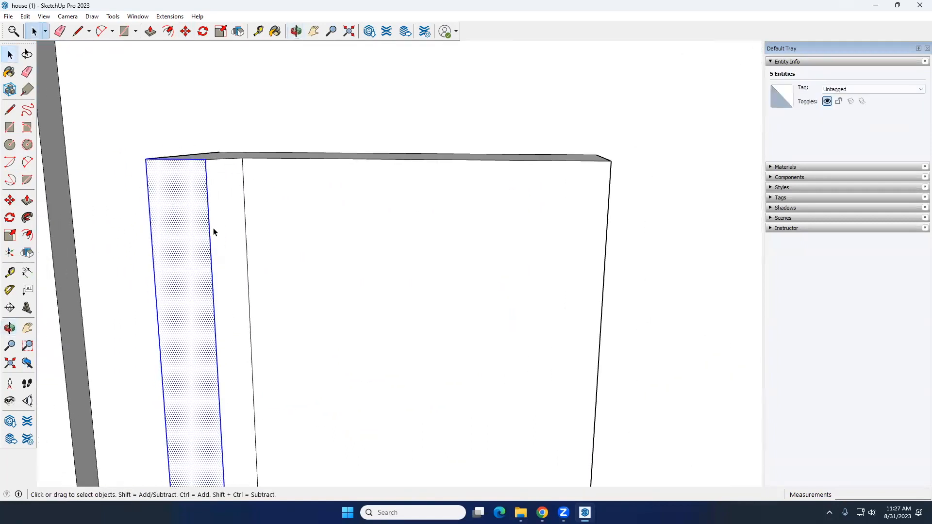
pyautogui.scroll(-7, 214, 229)
pyautogui.keyDown('ctrl'); pyautogui.doubleClick(225, 237); pyautogui.keyUp('ctrl')
pyautogui.scroll(-7, 261, 232)
pyautogui.moveTo(261, 298); pyautogui.dragTo(258, 213, button='middle')
pyautogui.scroll(6, 257, 212)
pyautogui.keyDown('ctrl'); pyautogui.doubleClick(283, 244); pyautogui.keyUp('ctrl')
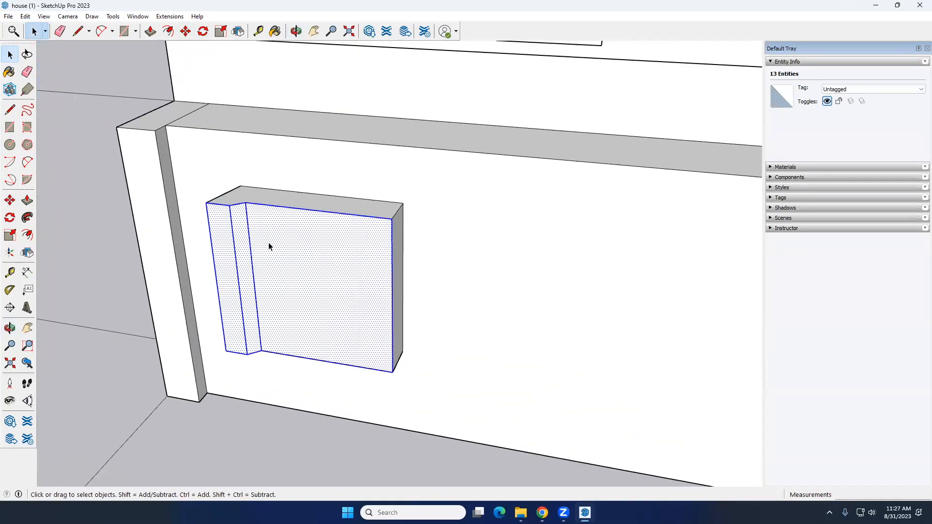
# - Window-select the area around the whole raised box on the lower facade and make the selection a group
pyautogui.scroll(-6, 270, 247)
pyautogui.moveTo(261, 253); pyautogui.dragTo(299, 290, button='middle')
pyautogui.scroll(3, 343, 270)
pyautogui.scroll(2, 277, 282)
pyautogui.moveTo(127, 187); pyautogui.dragTo(371, 385)
pyautogui.moveTo(368, 308); pyautogui.dragTo(225, 253, button='middle')
pyautogui.rightClick(225, 253)
pyautogui.click(252, 337)
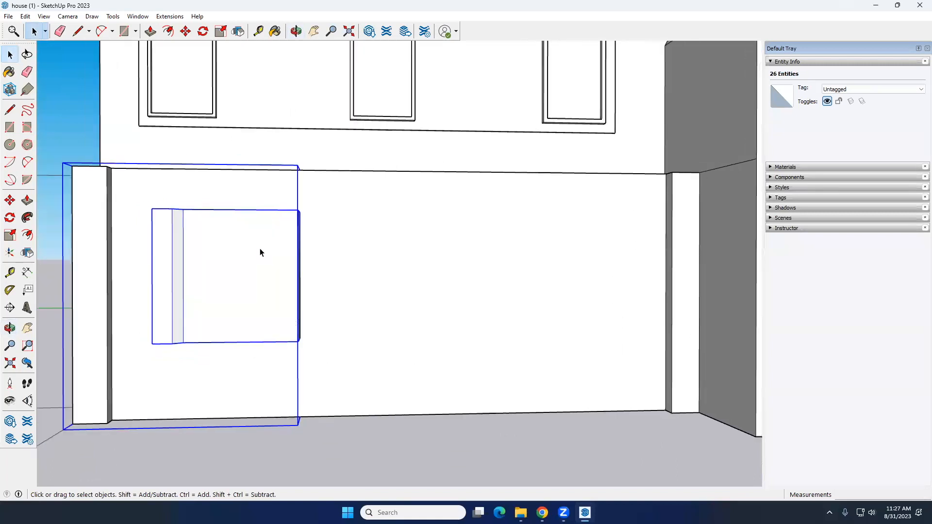
# - Move the new group by its lower corner sideways off the facade, past the corner of the house
pyautogui.scroll(-5, 260, 252)
pyautogui.click(10, 200)
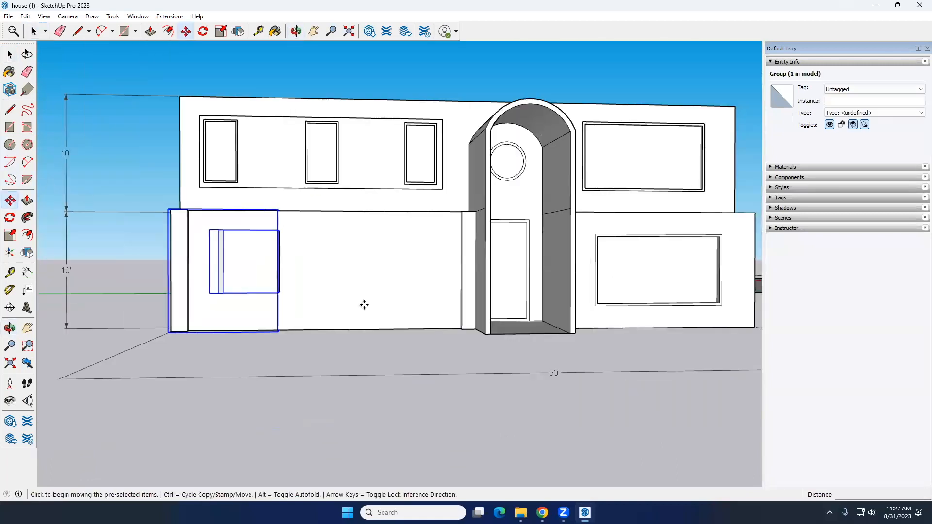
pyautogui.click(279, 293)
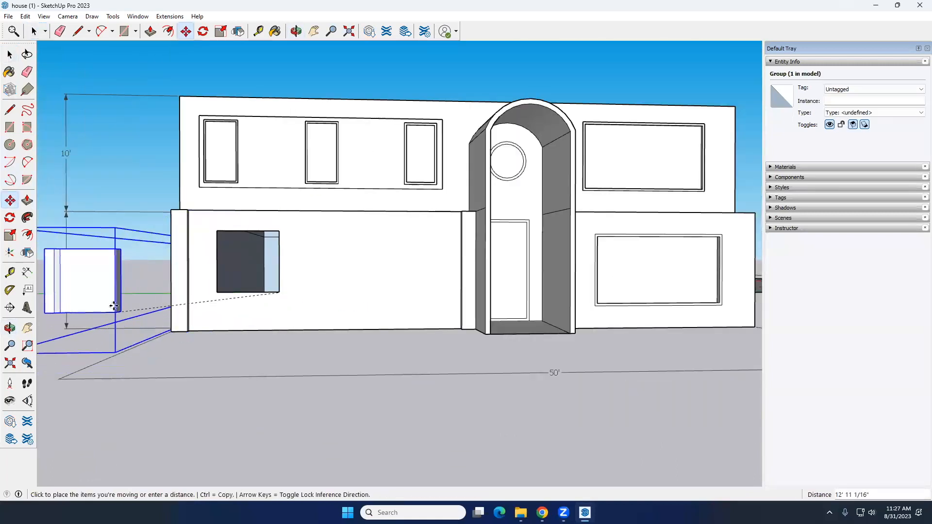
pyautogui.click(100, 293)
pyautogui.press('space')
pyautogui.click(222, 353)
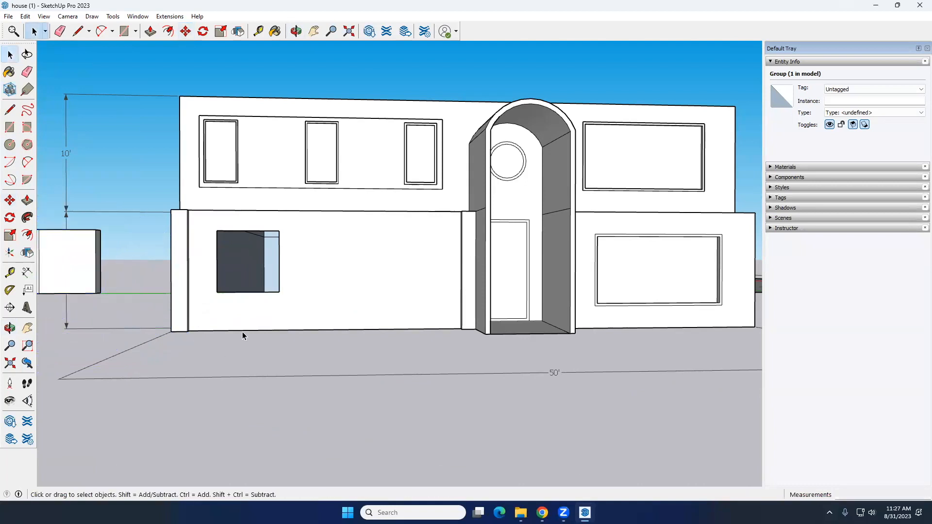
# - Examine the moved group's contents and bounding box from several angles, briefly opening it for editing
pyautogui.scroll(-3, 237, 263)
pyautogui.moveTo(237, 263); pyautogui.dragTo(290, 272, button='middle')
pyautogui.scroll(6, 296, 275)
pyautogui.scroll(-6, 296, 275)
pyautogui.scroll(2, 296, 276)
pyautogui.moveTo(209, 293); pyautogui.dragTo(137, 262, button='middle')
pyautogui.click(167, 285)
pyautogui.scroll(-4, 154, 298)
pyautogui.scroll(4, 139, 262)
pyautogui.doubleClick(188, 281)
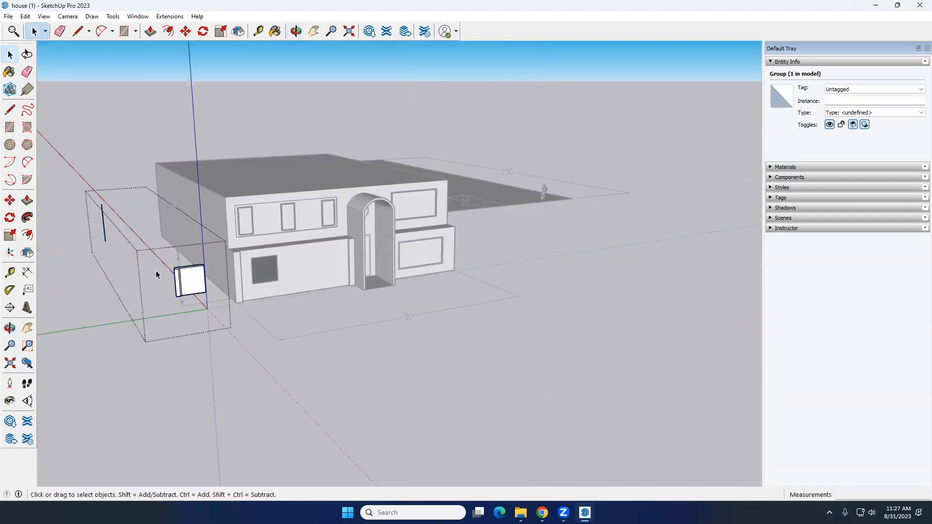
pyautogui.click(141, 266)
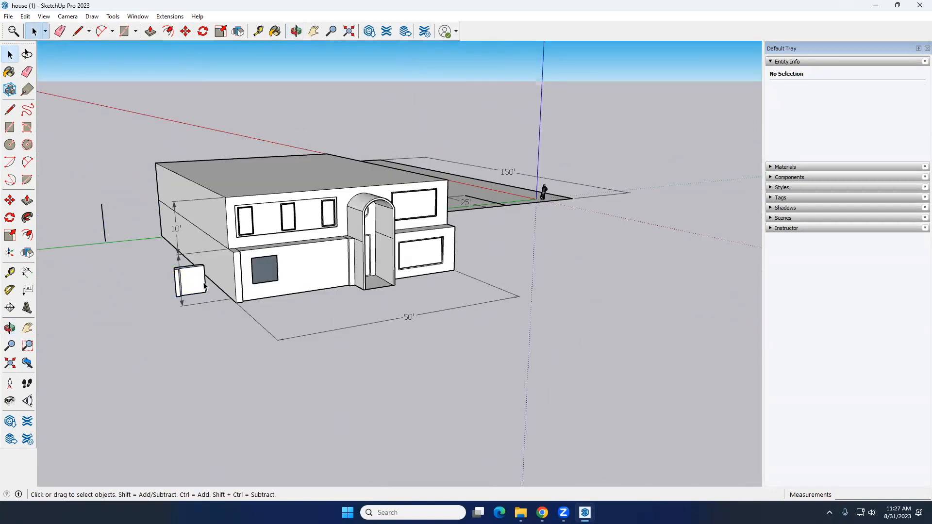
pyautogui.click(195, 286)
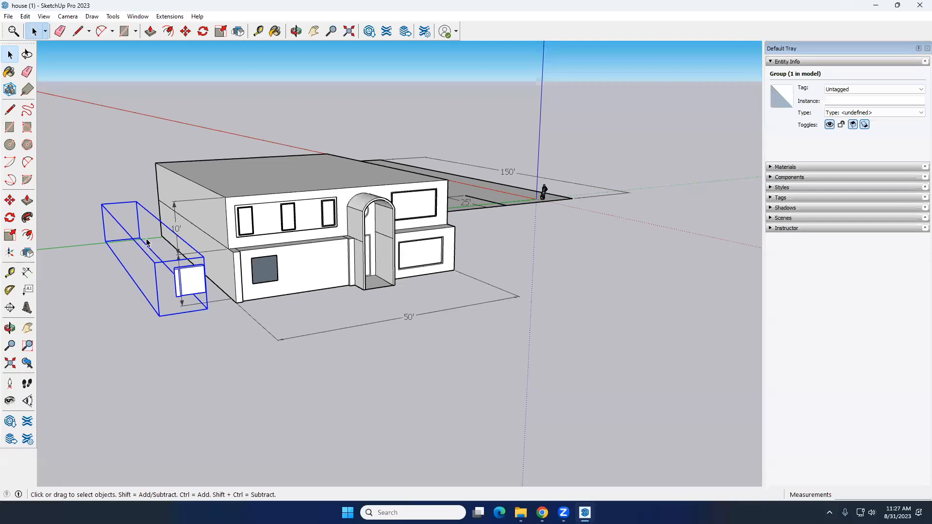
pyautogui.moveTo(198, 286); pyautogui.dragTo(180, 259, button='middle')
pyautogui.scroll(3, 194, 262)
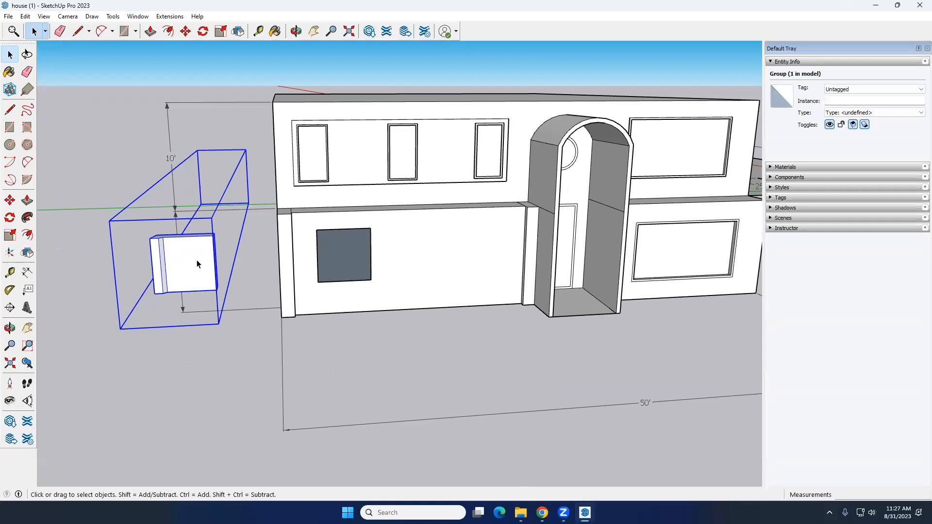
# - Open the moved group for editing and delete the stray 10' vertical edge behind the box
pyautogui.doubleClick(196, 264)
pyautogui.moveTo(229, 223)
pyautogui.mouseDown(button='middle')
pyautogui.moveTo(276, 187)
pyautogui.moveTo(339, 194)
pyautogui.moveTo(277, 202)
pyautogui.moveTo(243, 229)
pyautogui.mouseUp(button='middle')
pyautogui.scroll(5, 218, 243)
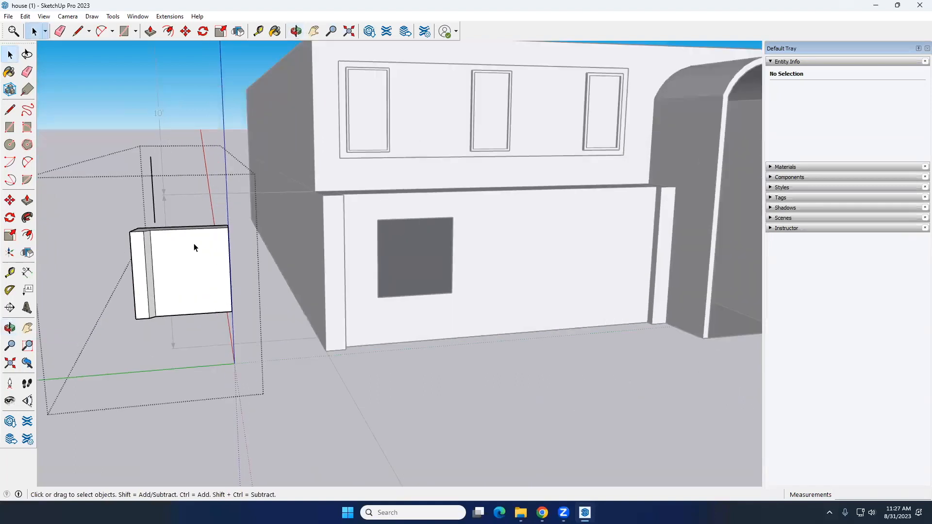
pyautogui.scroll(-2, 194, 244)
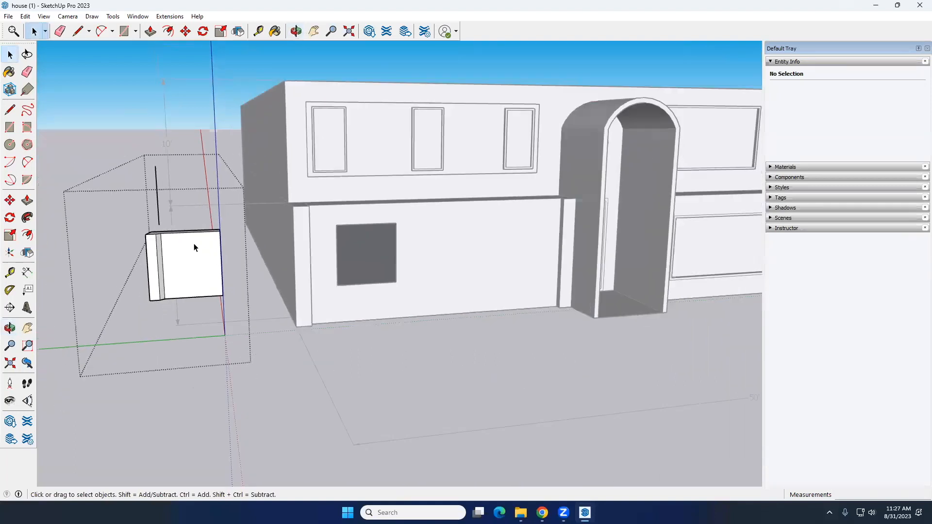
pyautogui.click(158, 184)
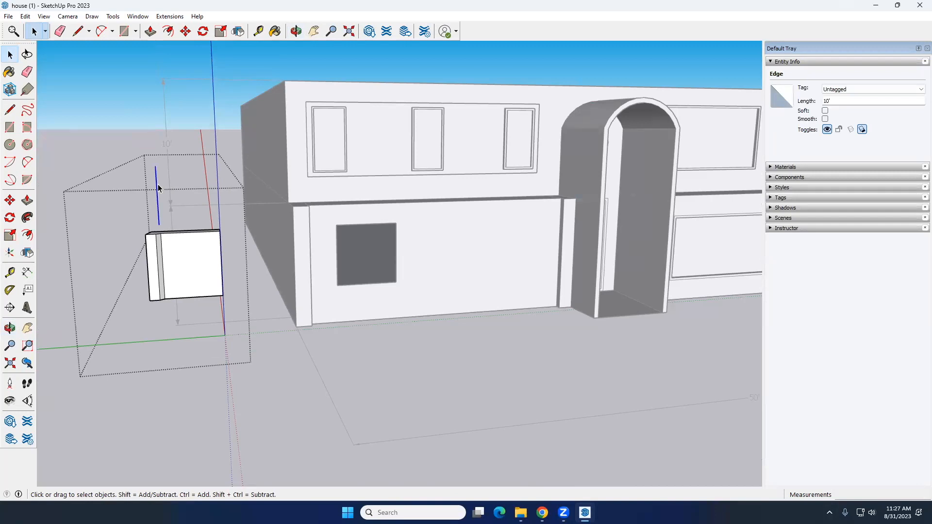
pyautogui.press('Delete')
# - Undo the stray edge's deletion and the group's move away from the facade
pyautogui.hotkey('ctrl', 'z')
pyautogui.hotkey('ctrl', 'z')
pyautogui.hotkey('ctrl', 'z')
pyautogui.hotkey('ctrl', 'z')
pyautogui.hotkey('ctrl', 'z')
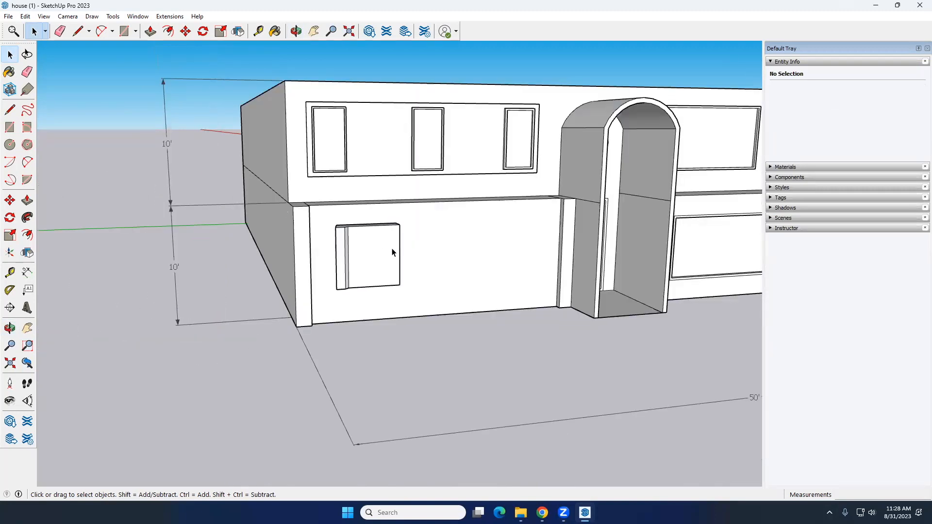
# - Try to window-select only the raised box on the lower facade
pyautogui.moveTo(419, 248); pyautogui.dragTo(292, 205, button='middle')
pyautogui.scroll(3, 348, 229)
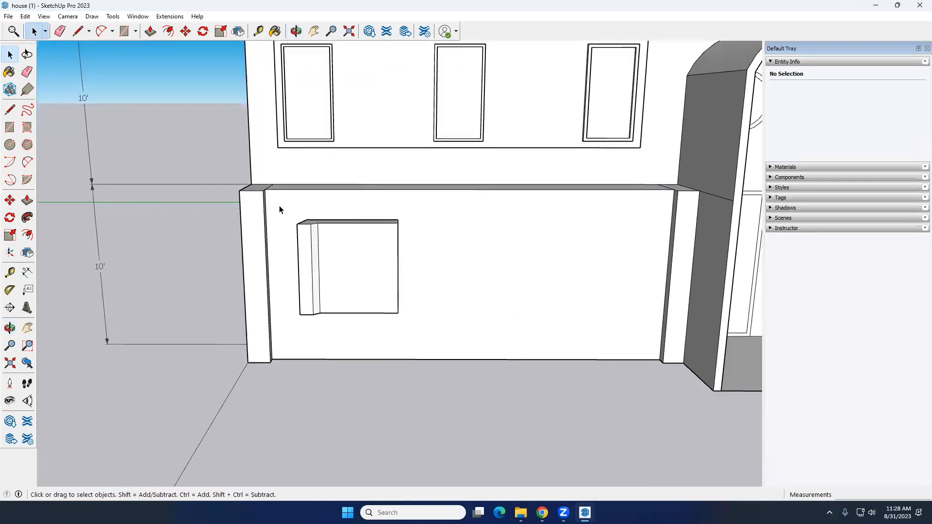
pyautogui.moveTo(280, 209); pyautogui.dragTo(284, 208, button='middle')
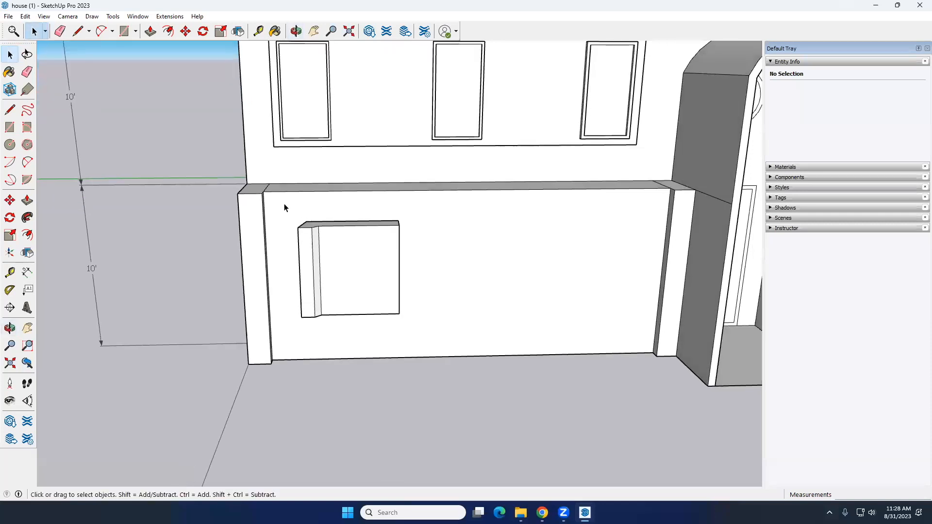
pyautogui.moveTo(302, 225); pyautogui.dragTo(308, 228)
pyautogui.moveTo(310, 232); pyautogui.dragTo(436, 333)
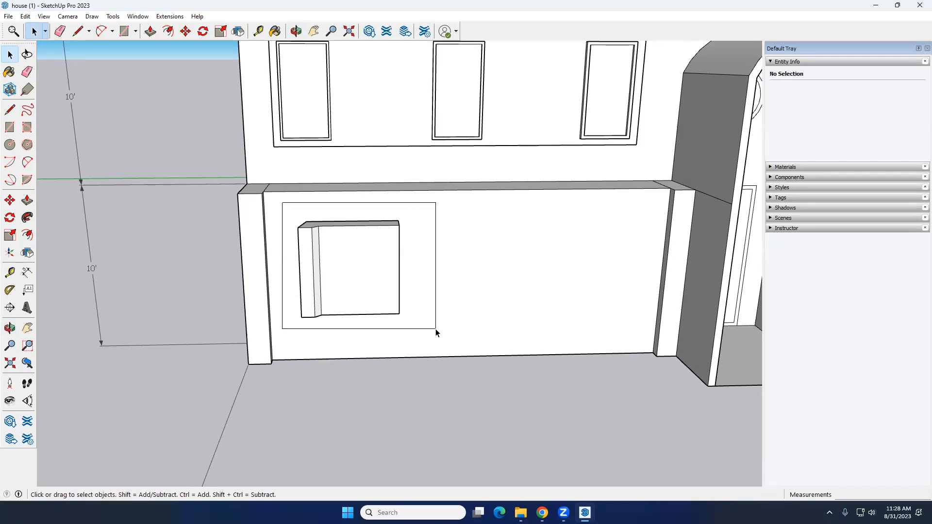
pyautogui.moveTo(436, 333); pyautogui.dragTo(436, 332)
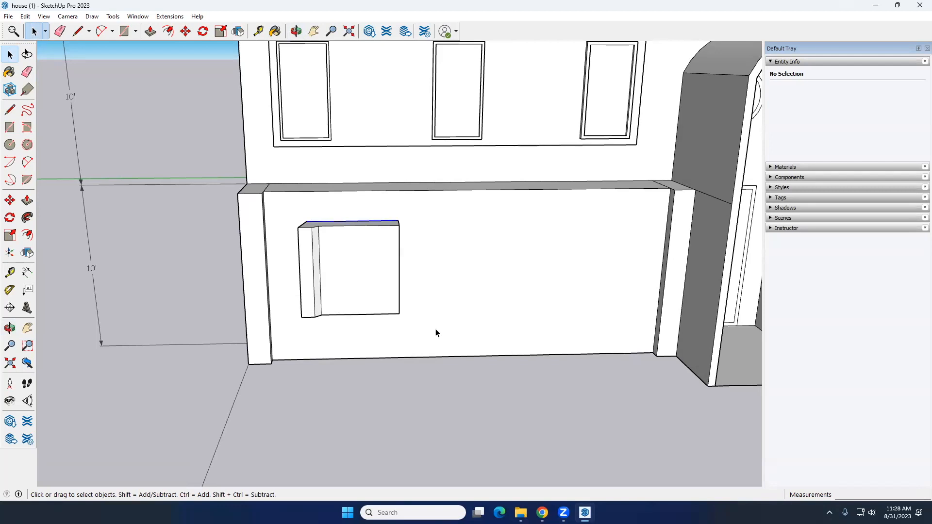
pyautogui.moveTo(436, 331); pyautogui.dragTo(381, 262, button='middle')
pyautogui.moveTo(289, 201); pyautogui.dragTo(422, 341)
# - Explode the group containing the raised box and the stray house edge, and clear the selection
pyautogui.moveTo(373, 321); pyautogui.dragTo(389, 274, button='middle')
pyautogui.click(386, 273)
pyautogui.rightClick(386, 273)
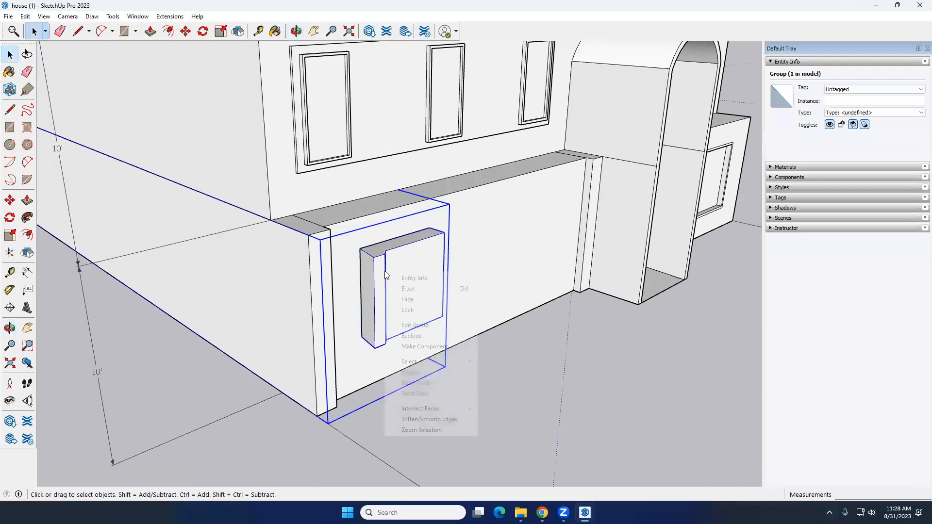
pyautogui.click(423, 336)
pyautogui.click(537, 380)
# - Window-select only the raised box's faces and edges from a frontal view and make them a group
pyautogui.moveTo(403, 358); pyautogui.dragTo(238, 291, button='middle')
pyautogui.moveTo(227, 190); pyautogui.dragTo(380, 323)
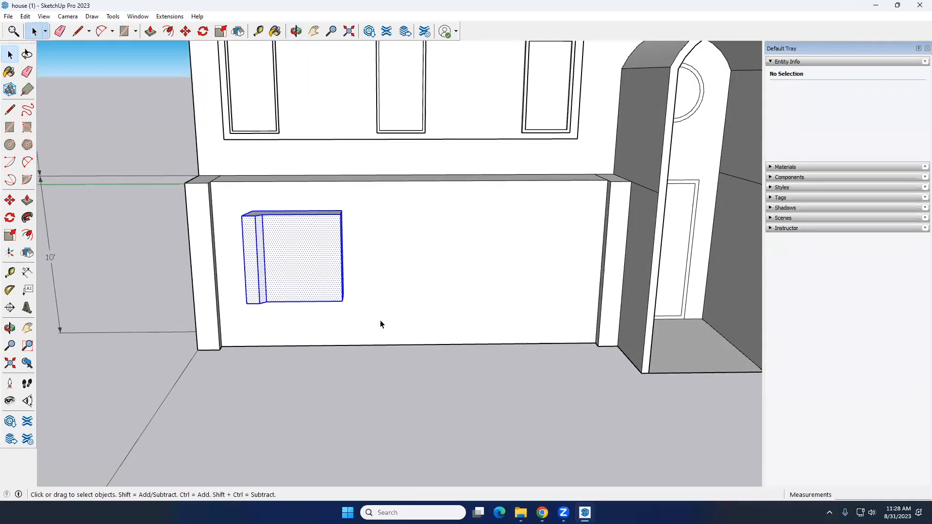
pyautogui.moveTo(227, 198); pyautogui.dragTo(373, 321)
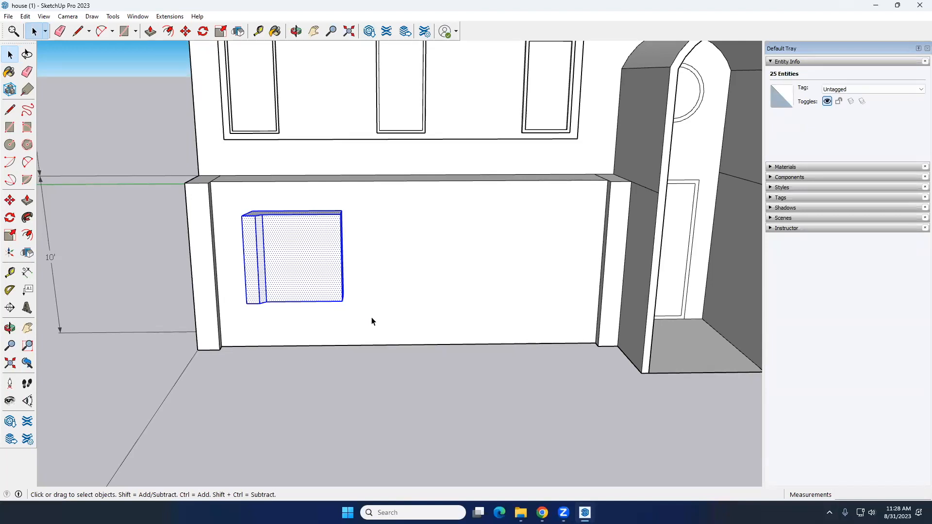
pyautogui.rightClick(299, 246)
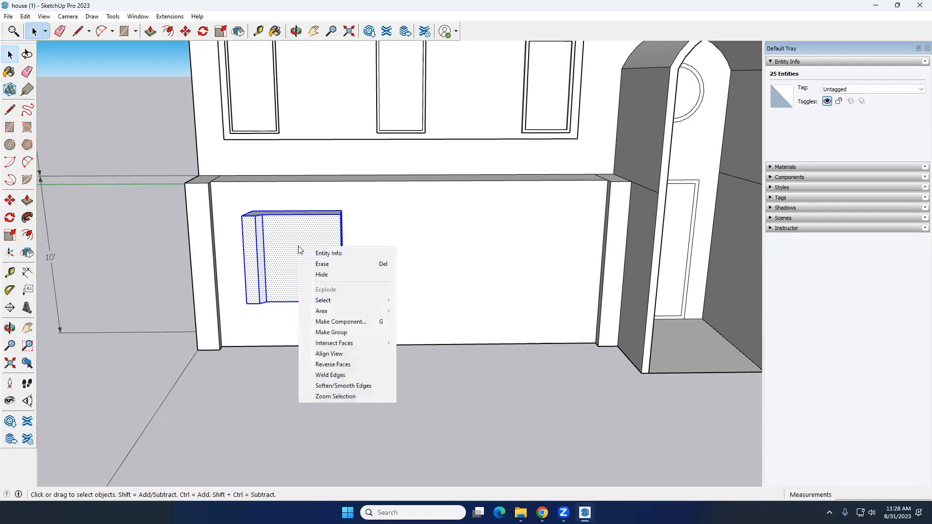
pyautogui.click(351, 333)
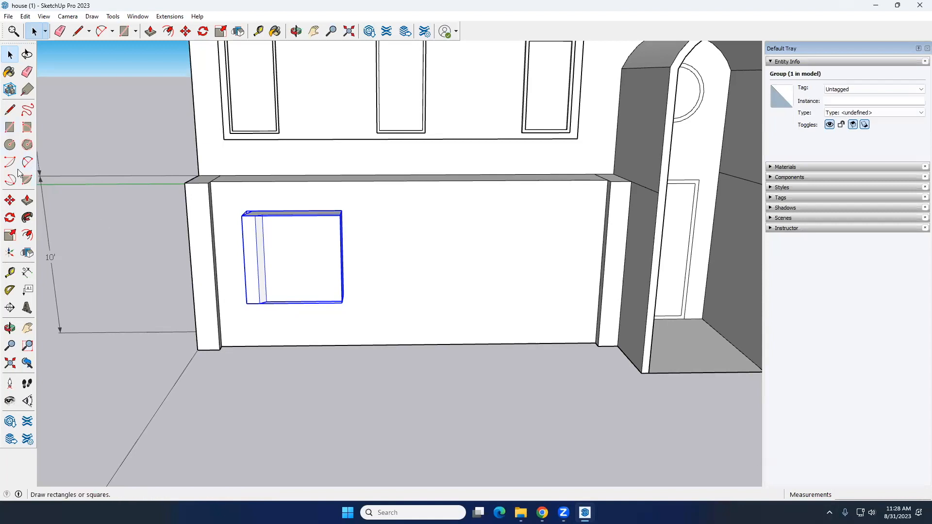
# - Move the box group by its lower corner along the green axis until it stands clear of the house's corner
pyautogui.click(14, 202)
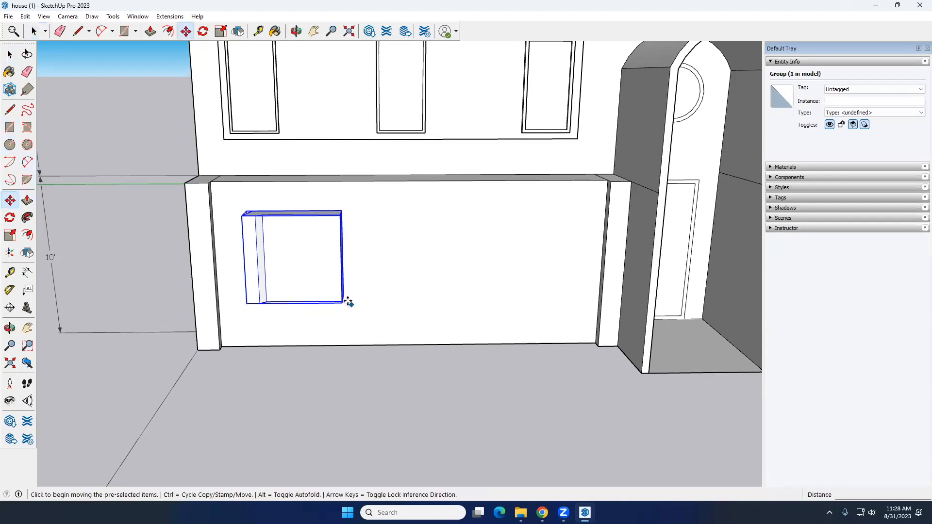
pyautogui.moveTo(350, 293); pyautogui.dragTo(381, 297, button='middle')
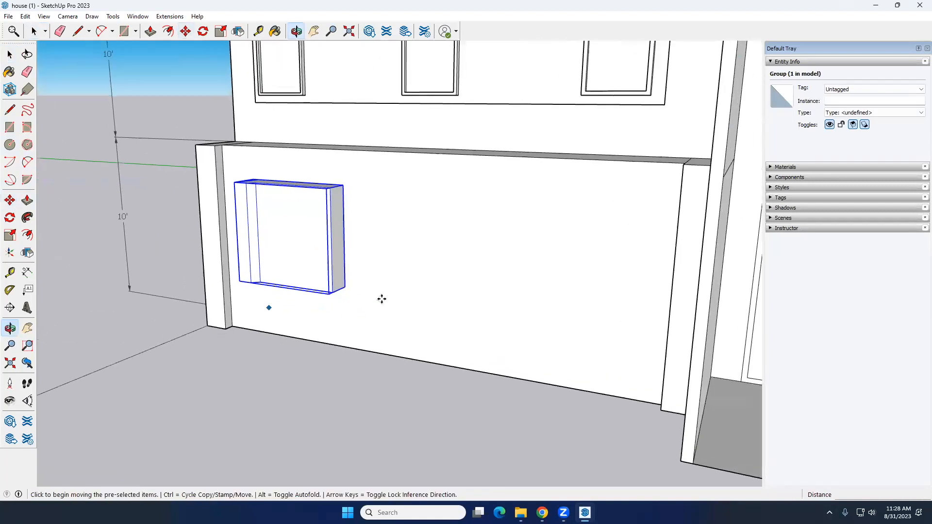
pyautogui.click(344, 287)
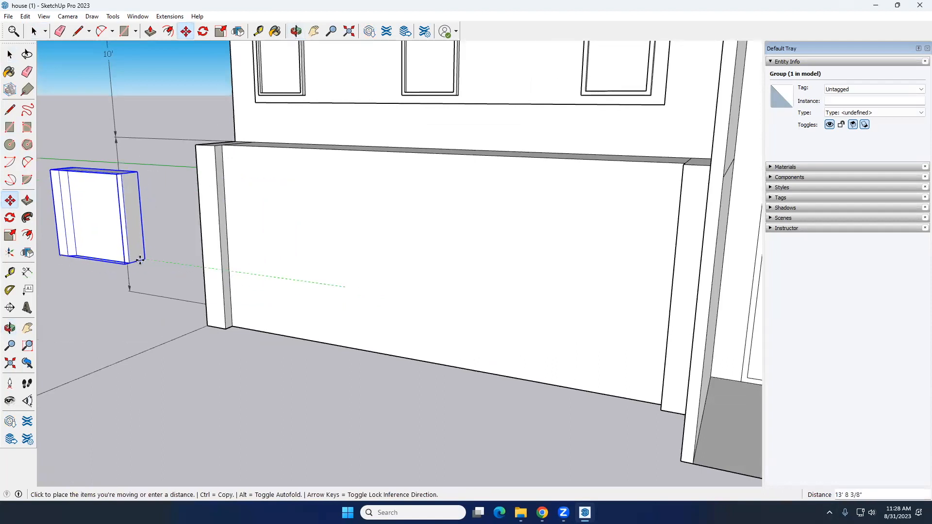
pyautogui.click(98, 254)
pyautogui.press('space')
pyautogui.scroll(-5, 273, 265)
pyautogui.moveTo(265, 266); pyautogui.dragTo(287, 292, button='middle')
pyautogui.scroll(4, 287, 293)
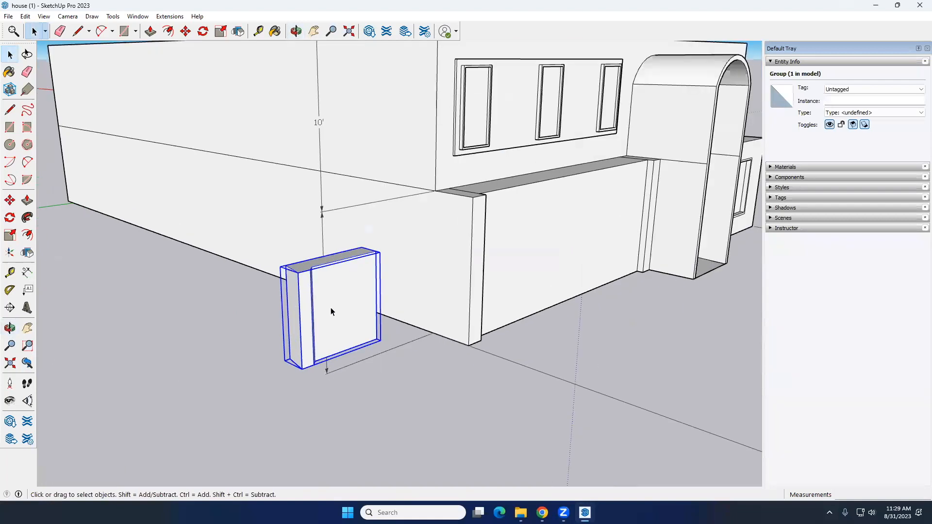
# - Rotate the box group 90 degrees horizontally about its upper corner and clear the selection
pyautogui.moveTo(282, 356); pyautogui.dragTo(253, 299, button='middle')
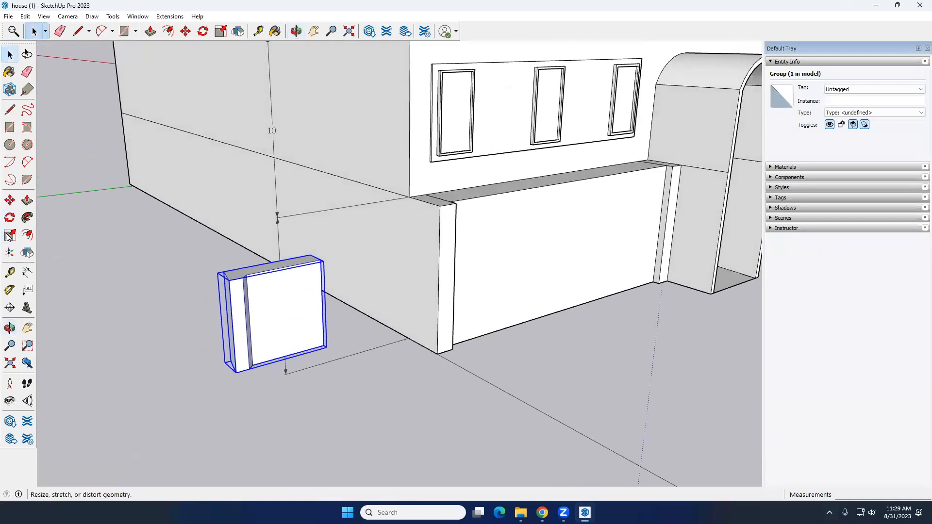
pyautogui.click(9, 218)
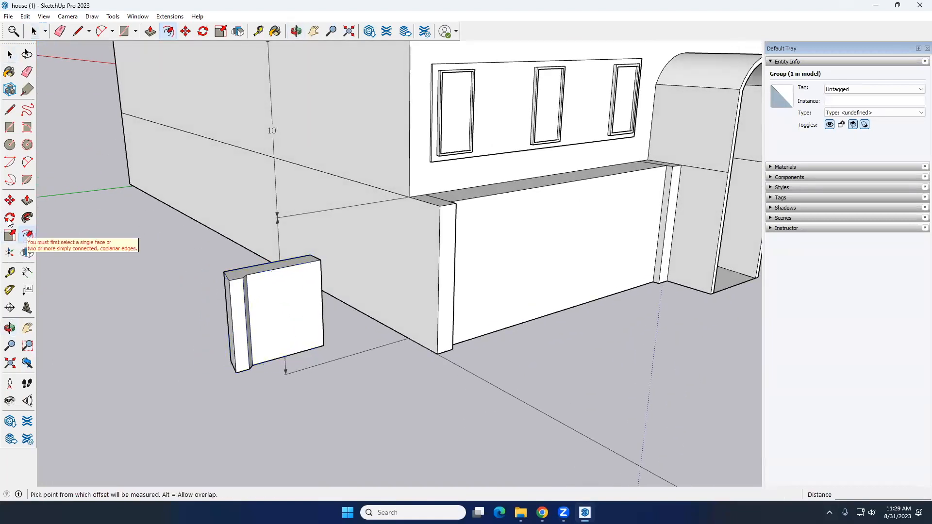
pyautogui.moveTo(362, 303); pyautogui.dragTo(246, 358, button='middle')
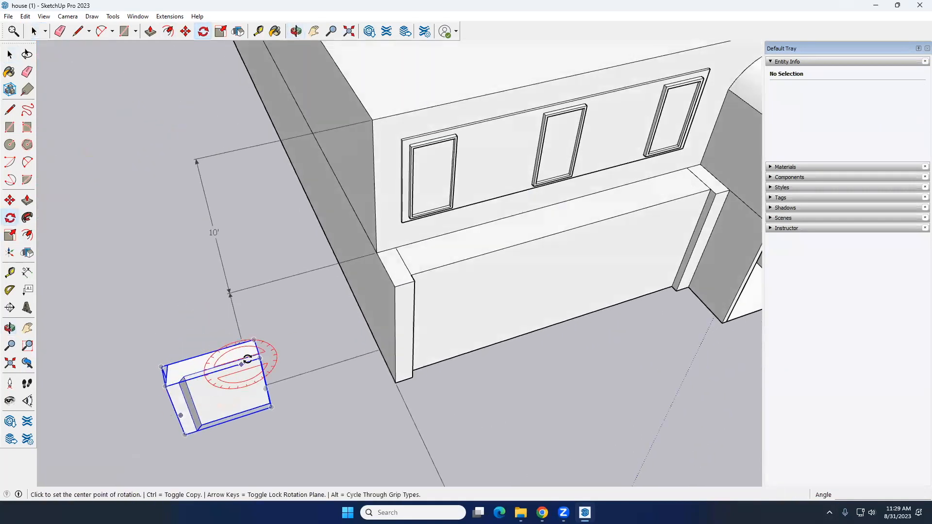
pyautogui.click(255, 340)
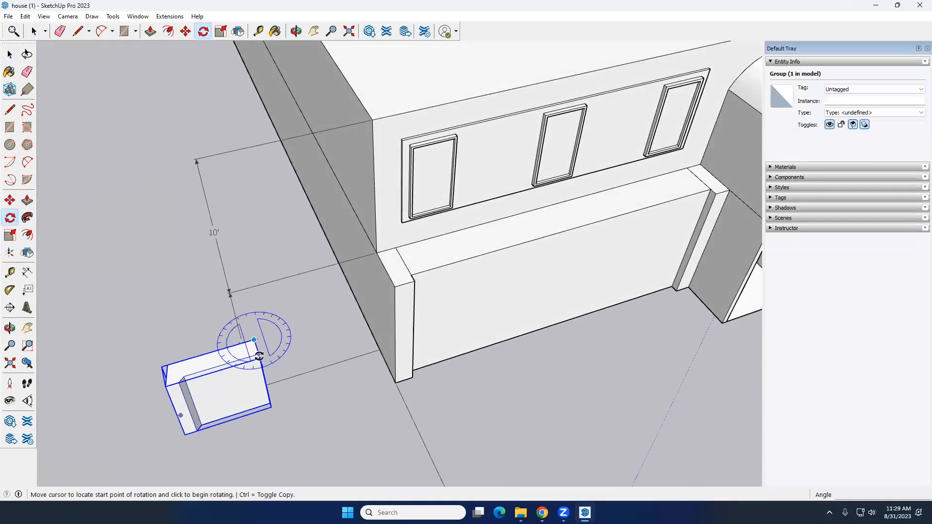
pyautogui.click(260, 358)
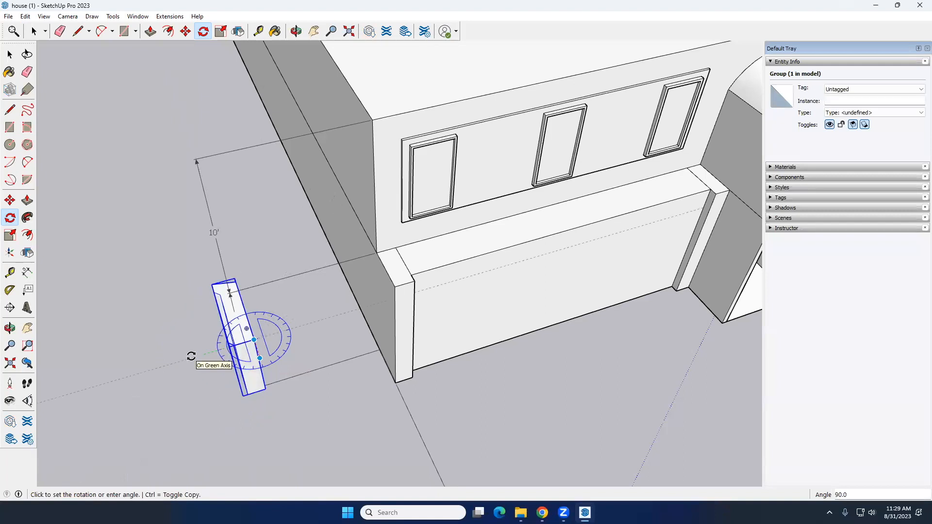
pyautogui.click(191, 357)
pyautogui.press('space')
pyautogui.click(303, 294)
# - Move the rotated box group by its lower back corner onto the house's side wall and clear the selection
pyautogui.moveTo(350, 267); pyautogui.dragTo(349, 287, button='middle')
pyautogui.scroll(3, 337, 286)
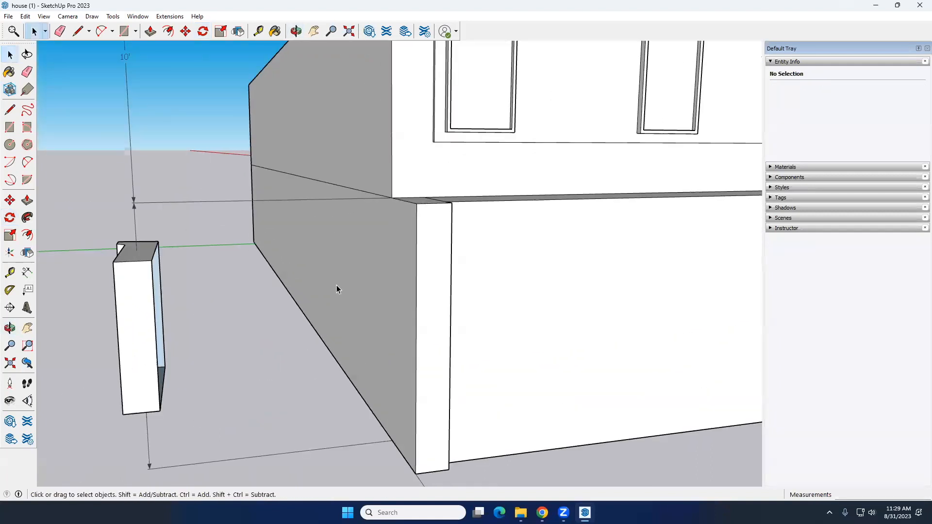
pyautogui.moveTo(408, 285); pyautogui.dragTo(340, 260, button='middle')
pyautogui.moveTo(291, 288); pyautogui.dragTo(396, 336, button='middle')
pyautogui.scroll(3, 400, 273)
pyautogui.scroll(-2, 388, 275)
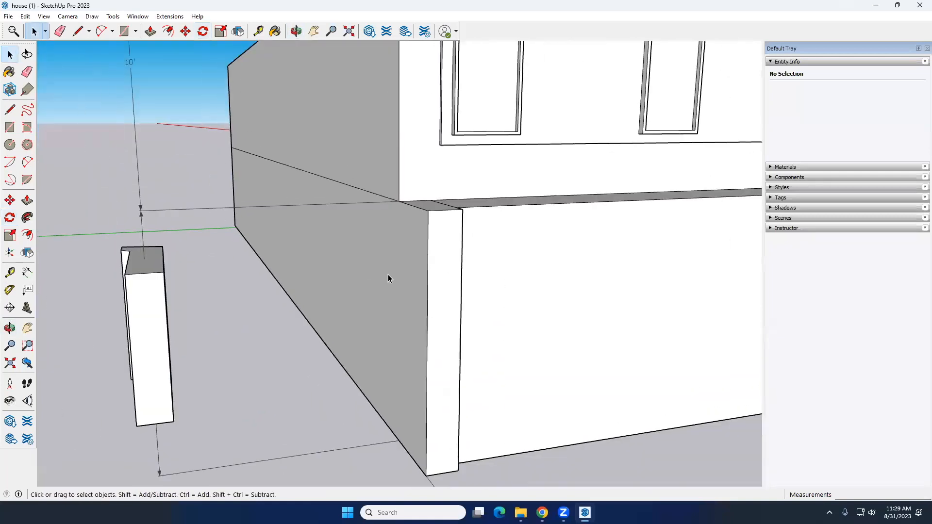
pyautogui.scroll(-3, 388, 275)
pyautogui.click(217, 298)
pyautogui.moveTo(380, 259); pyautogui.dragTo(349, 294, button='middle')
pyautogui.moveTo(119, 218); pyautogui.dragTo(73, 206, button='middle')
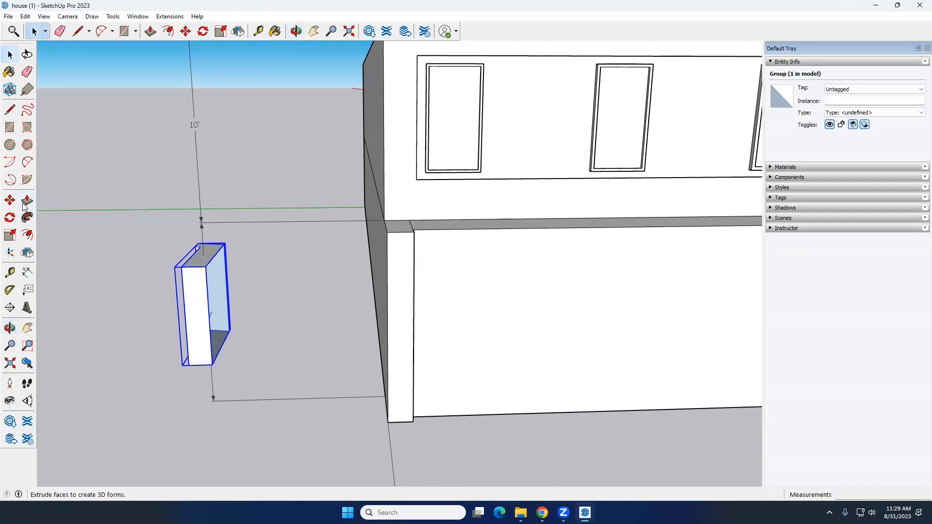
pyautogui.click(9, 200)
pyautogui.scroll(2, 229, 332)
pyautogui.click(230, 331)
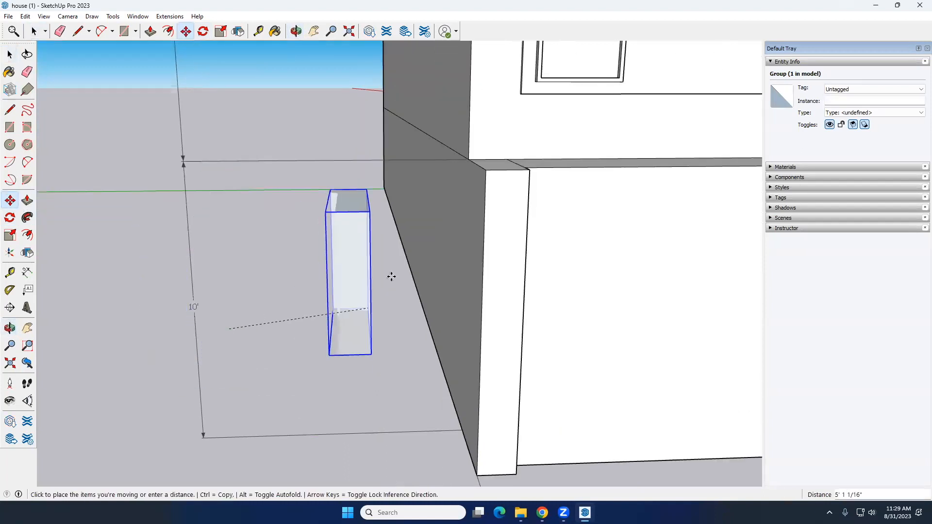
pyautogui.click(428, 251)
pyautogui.press('space')
pyautogui.click(330, 336)
# - Check the placement of the box group on the side wall and test its selection as one object
pyautogui.moveTo(328, 336); pyautogui.dragTo(322, 311, button='middle')
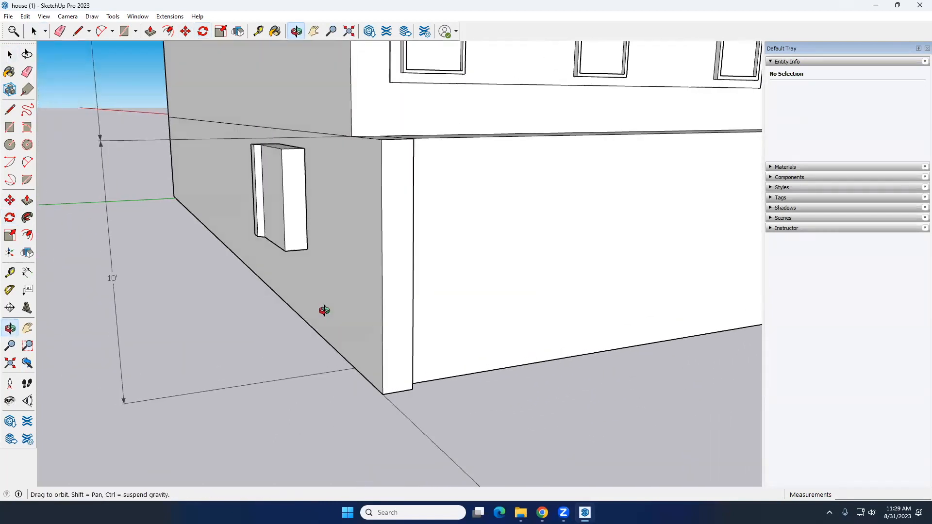
pyautogui.click(289, 243)
pyautogui.click(222, 309)
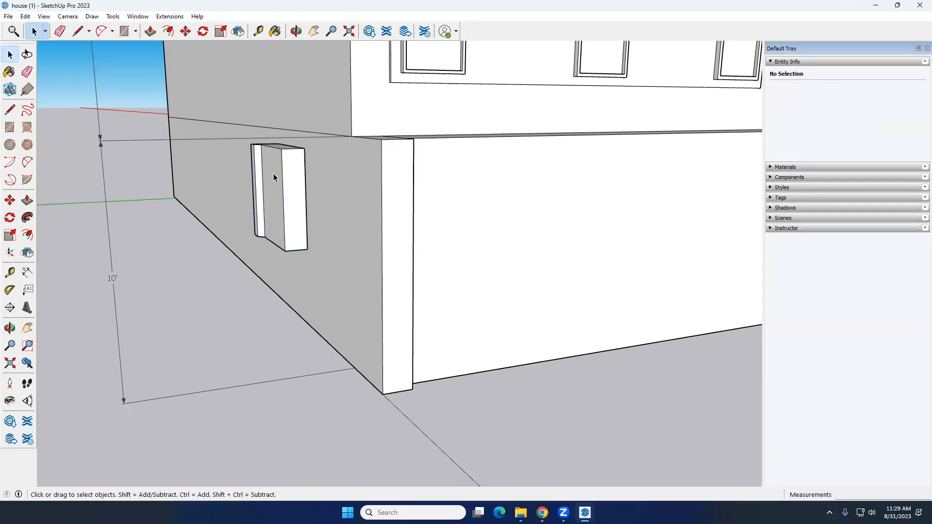
pyautogui.scroll(-3, 320, 193)
pyautogui.moveTo(334, 181); pyautogui.dragTo(313, 219, button='middle')
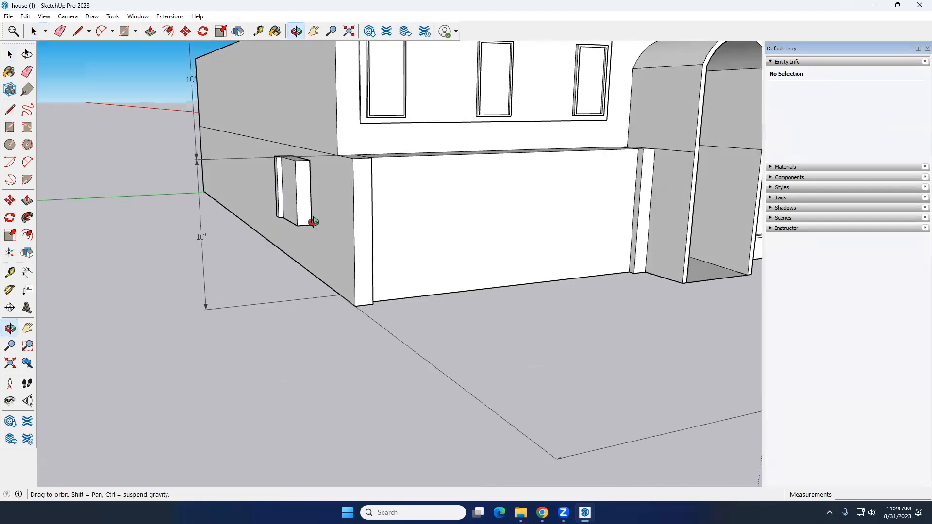
# - Select the leftmost upper window's frame face with its edges, and extend the selection to the whole window
pyautogui.scroll(5, 347, 67)
pyautogui.scroll(6, 347, 66)
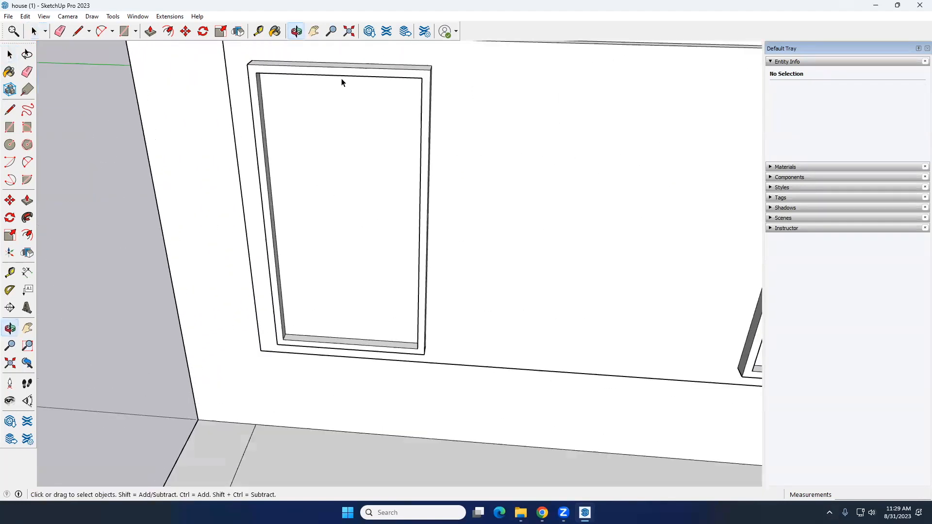
pyautogui.click(341, 75)
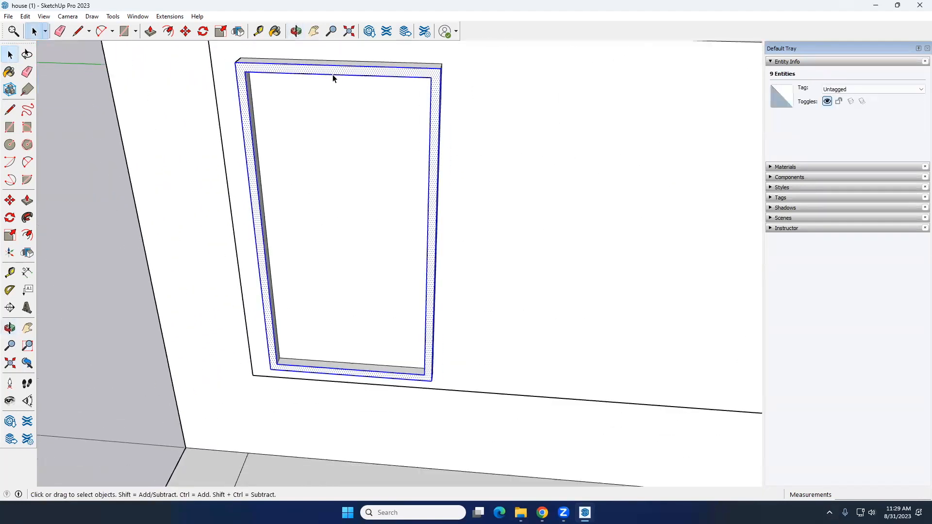
pyautogui.scroll(-4, 335, 76)
pyautogui.moveTo(272, 55); pyautogui.dragTo(422, 276)
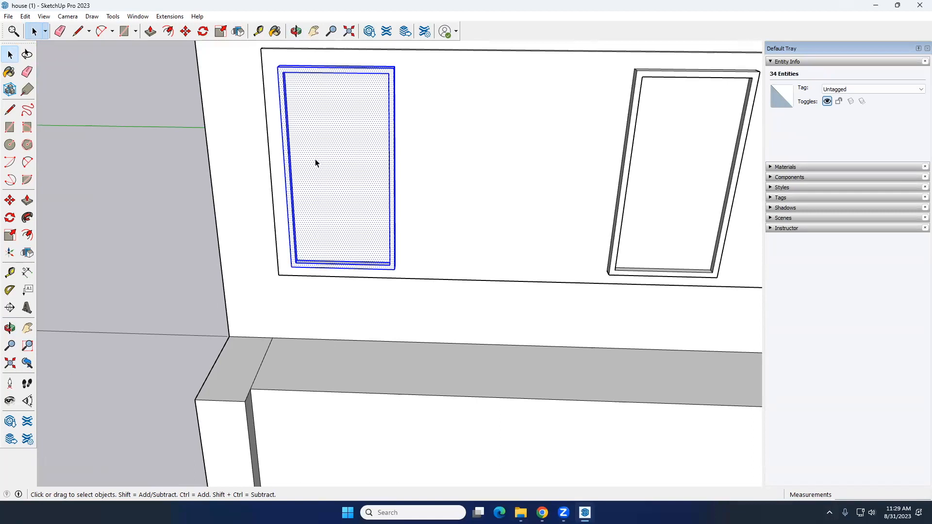
# - Select the box group on the side wall to compare it with the ungrouped window
pyautogui.scroll(-7, 316, 162)
pyautogui.moveTo(270, 247); pyautogui.dragTo(384, 220, button='middle')
pyautogui.scroll(2, 243, 238)
pyautogui.scroll(1, 243, 237)
pyautogui.click(255, 272)
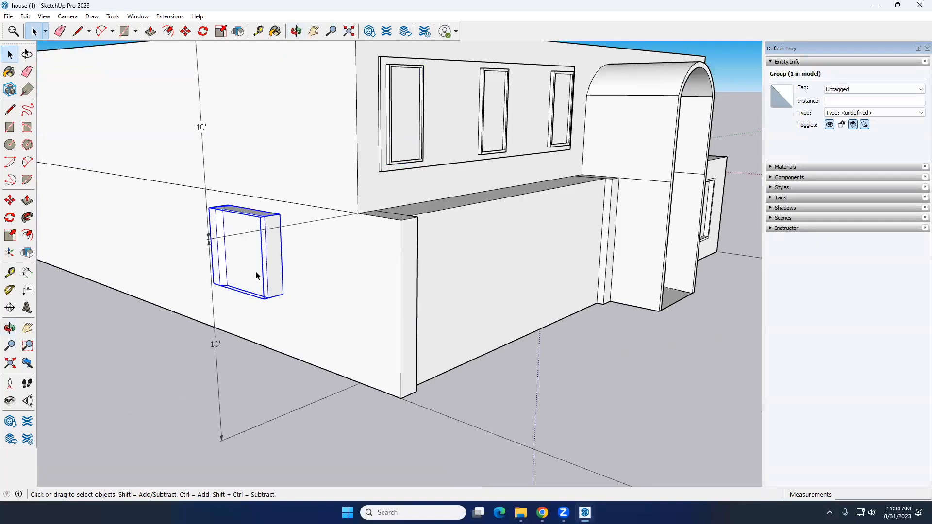
# - Try to window-select the leftmost upper window and make it a group
pyautogui.scroll(-5, 256, 276)
pyautogui.moveTo(288, 204); pyautogui.dragTo(175, 160, button='middle')
pyautogui.scroll(6, 146, 152)
pyautogui.scroll(2, 131, 159)
pyautogui.scroll(2, 122, 107)
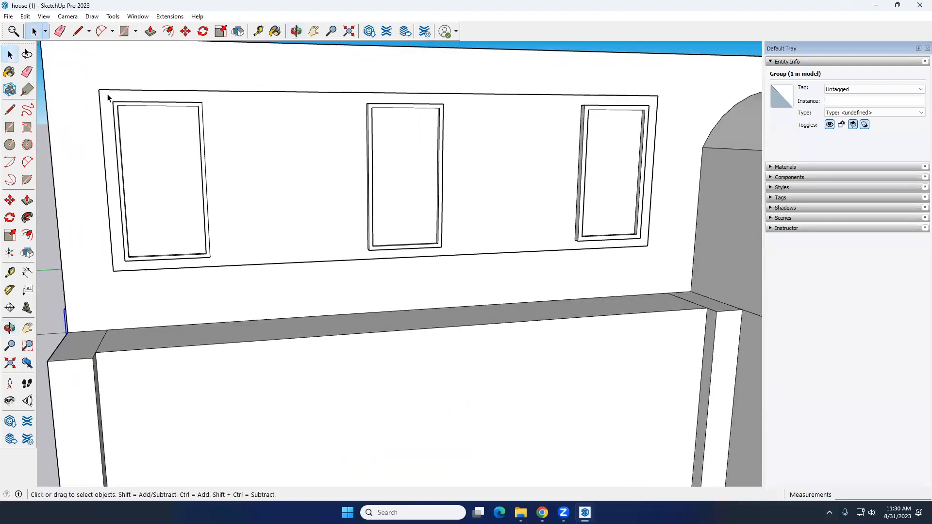
pyautogui.moveTo(178, 186); pyautogui.dragTo(228, 270)
pyautogui.rightClick(188, 146)
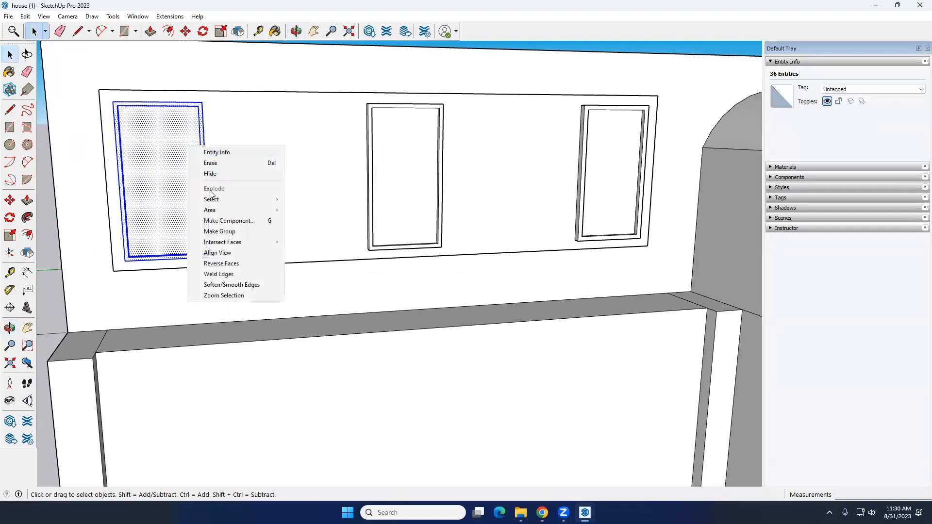
pyautogui.click(218, 229)
# - Check the new window group from a wider view and undo the grouping
pyautogui.click(173, 157)
pyautogui.scroll(-4, 172, 157)
pyautogui.moveTo(173, 157); pyautogui.dragTo(196, 230, button='middle')
pyautogui.moveTo(139, 211); pyautogui.dragTo(154, 134, button='middle')
pyautogui.scroll(-5, 140, 171)
pyautogui.scroll(2, 154, 133)
pyautogui.hotkey('ctrl', 'z')
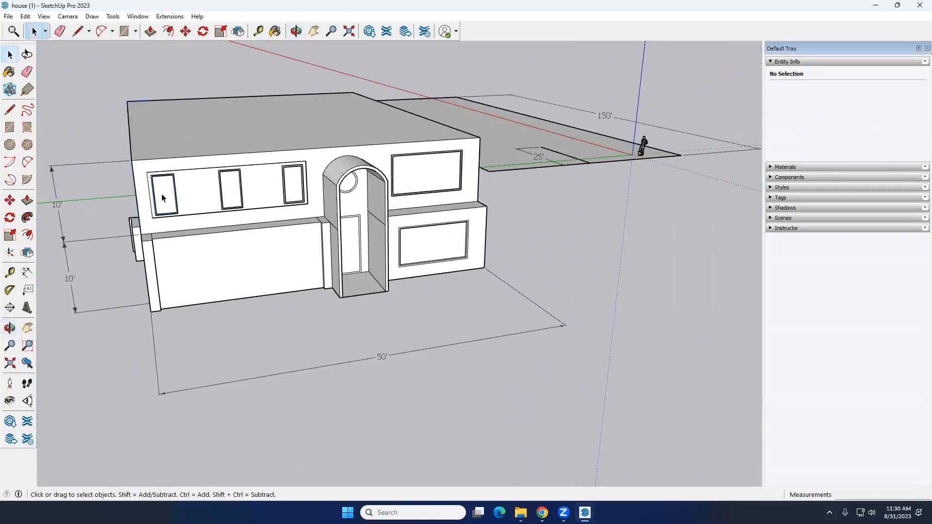
# - Window-select the leftmost upper window from a higher frontal view, make it a group, and test its selection
pyautogui.scroll(5, 163, 195)
pyautogui.moveTo(196, 169); pyautogui.dragTo(187, 248, button='middle')
pyautogui.scroll(3, 158, 215)
pyautogui.moveTo(199, 216); pyautogui.dragTo(132, 223, button='middle')
pyautogui.moveTo(204, 235); pyautogui.dragTo(159, 219, button='middle')
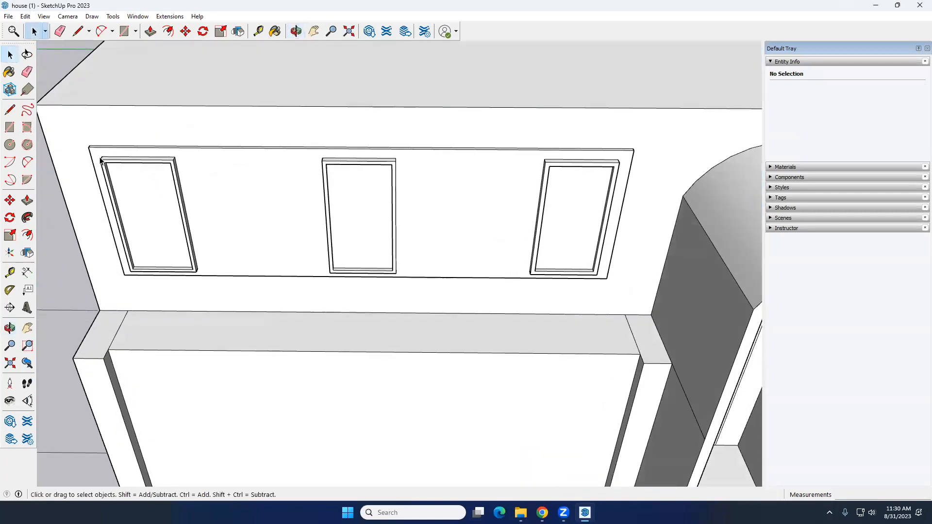
pyautogui.moveTo(96, 152); pyautogui.dragTo(211, 286)
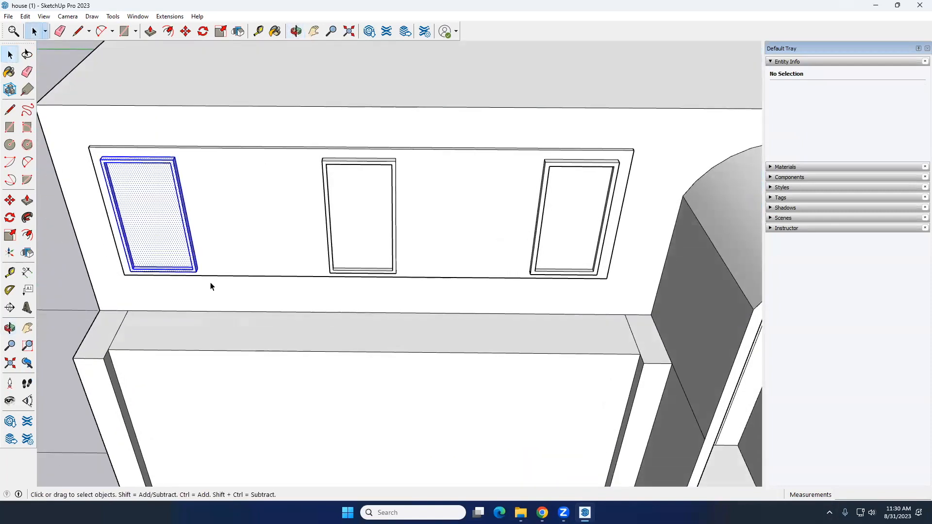
pyautogui.scroll(-5, 215, 224)
pyautogui.rightClick(186, 241)
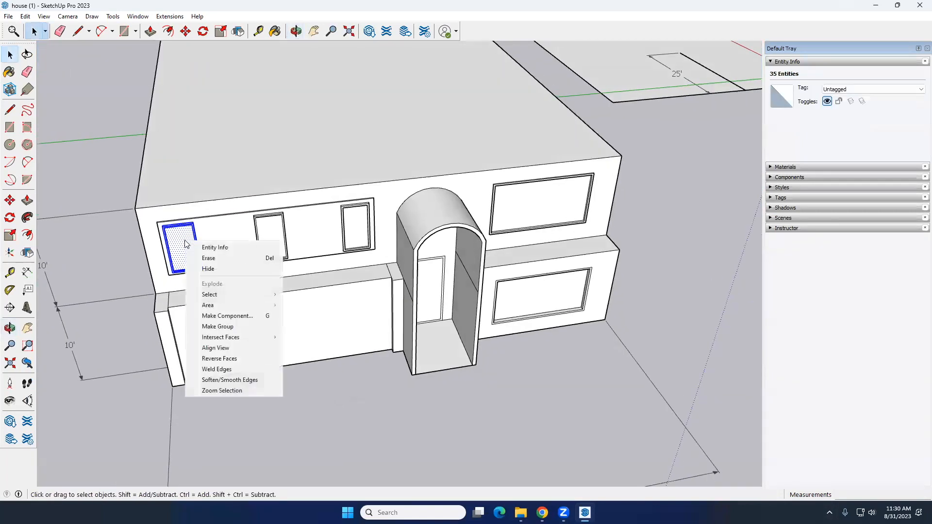
pyautogui.click(218, 327)
pyautogui.moveTo(169, 262); pyautogui.dragTo(182, 236, button='middle')
pyautogui.scroll(3, 182, 235)
pyautogui.click(116, 206)
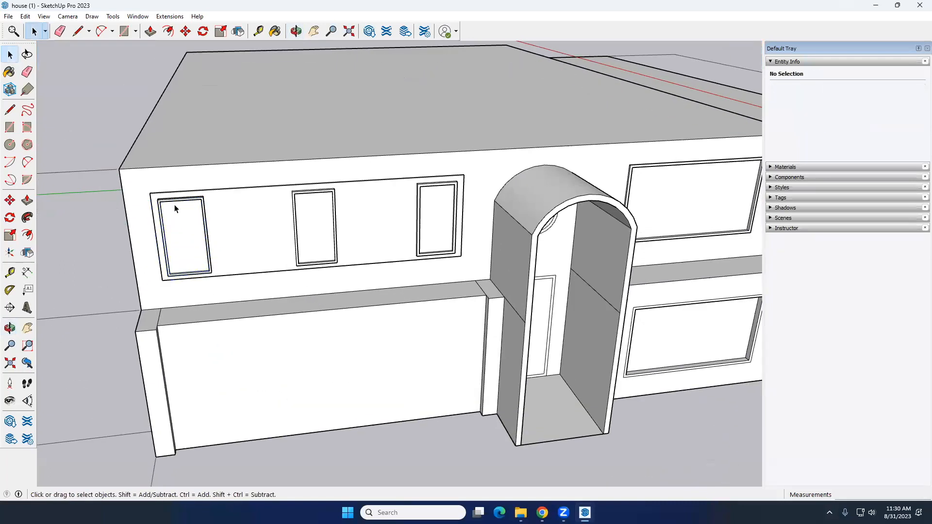
pyautogui.click(177, 211)
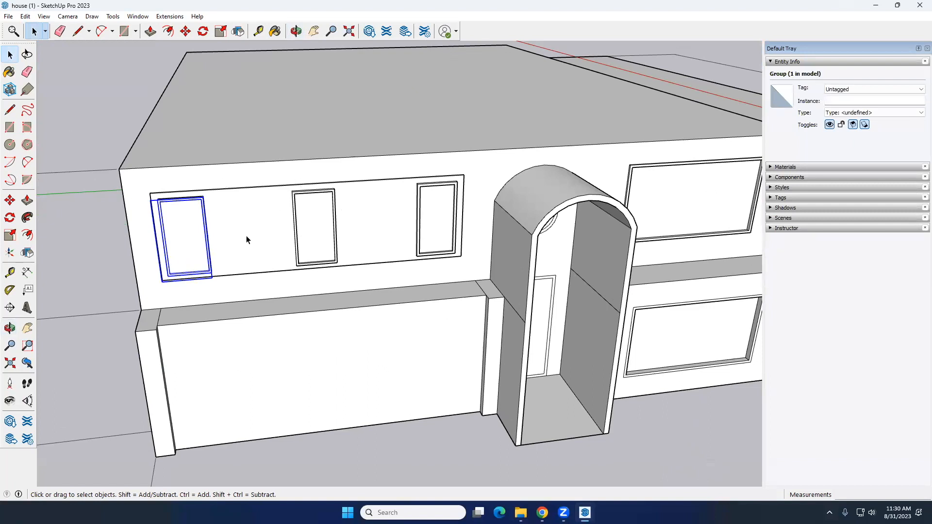
# - Window-select the middle upper window, make it a group, and check both window groups by selecting them
pyautogui.moveTo(318, 205)
pyautogui.mouseDown(button='middle')
pyautogui.moveTo(343, 205)
pyautogui.moveTo(316, 192)
pyautogui.mouseUp(button='middle')
pyautogui.moveTo(279, 160)
pyautogui.mouseDown(button='middle')
pyautogui.moveTo(316, 228)
pyautogui.moveTo(273, 147)
pyautogui.mouseUp(button='middle')
pyautogui.moveTo(273, 147); pyautogui.dragTo(350, 264)
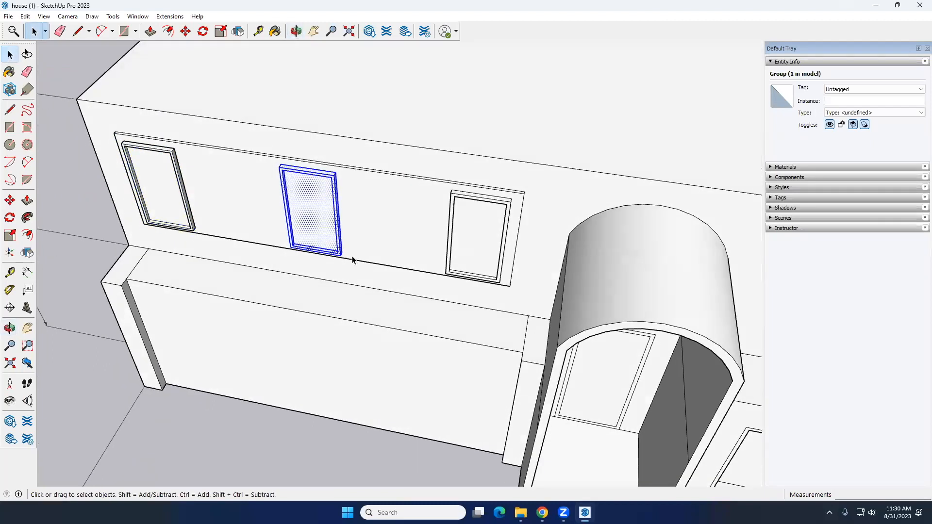
pyautogui.rightClick(314, 200)
pyautogui.click(352, 288)
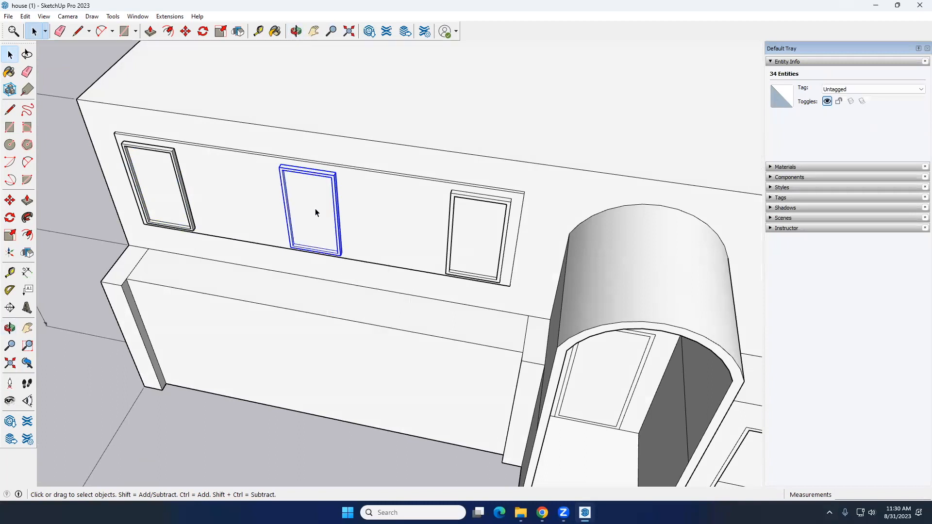
pyautogui.click(167, 186)
pyautogui.click(325, 208)
# - Window-select the upper window nearest the arched entrance and make it a group
pyautogui.moveTo(444, 169); pyautogui.dragTo(510, 291)
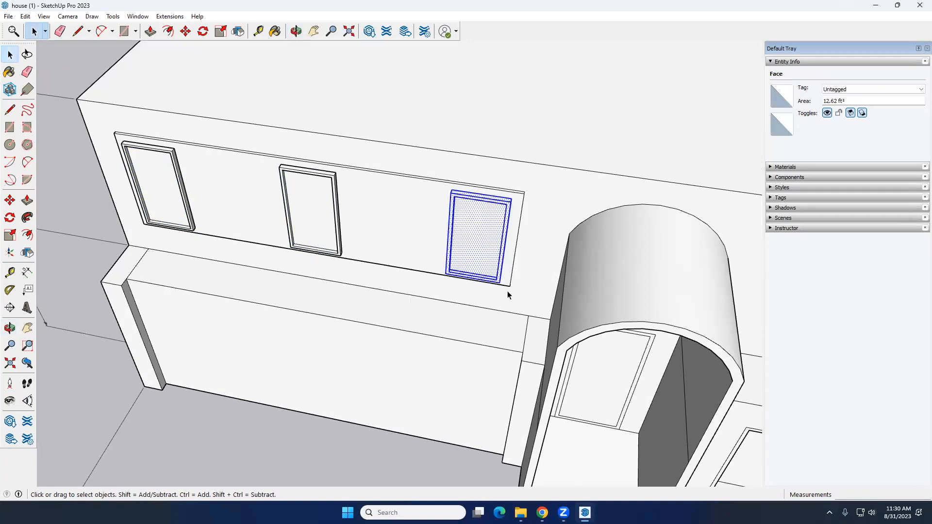
pyautogui.rightClick(475, 234)
pyautogui.click(507, 320)
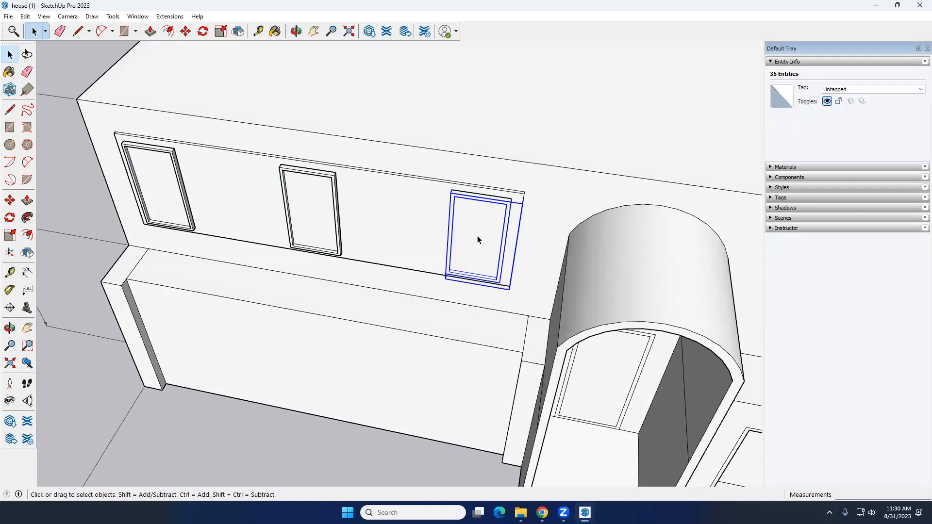
# - Check the grouped upper windows by selecting the middle and leftmost ones individually
pyautogui.scroll(-6, 461, 238)
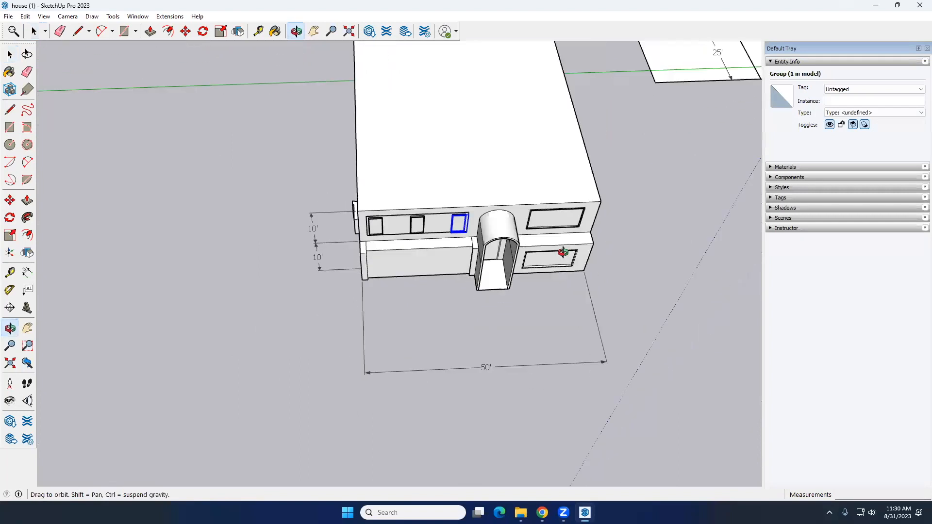
pyautogui.scroll(4, 452, 219)
pyautogui.scroll(2, 437, 221)
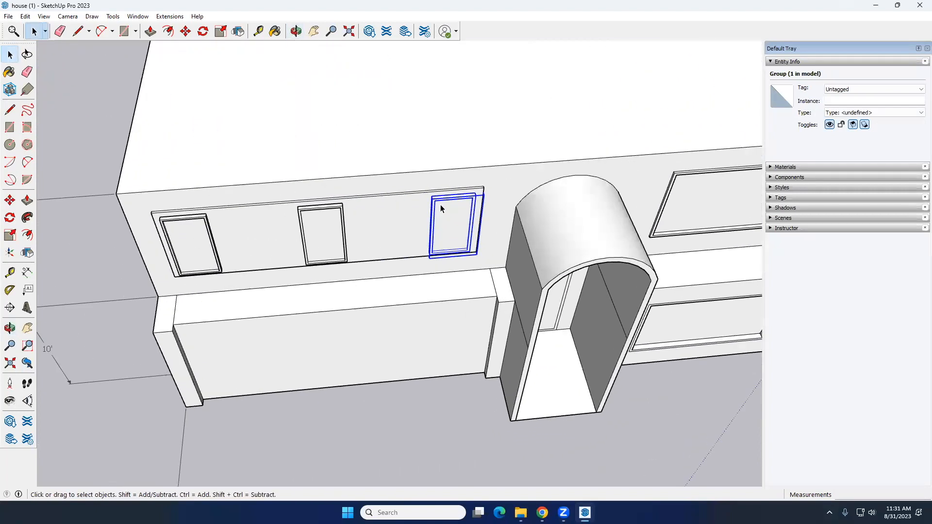
pyautogui.click(328, 222)
pyautogui.click(199, 231)
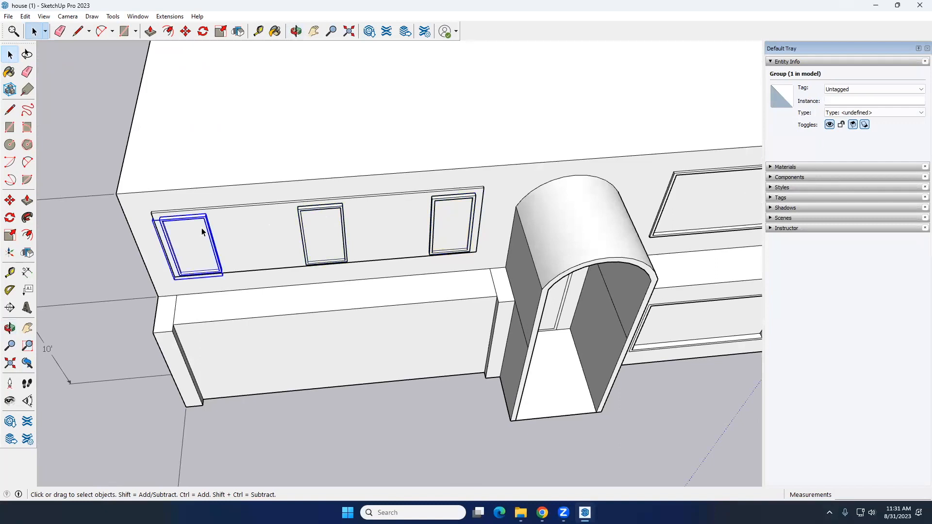
# - Select the box group on the side wall and examine it up close
pyautogui.scroll(-4, 199, 230)
pyautogui.moveTo(152, 182); pyautogui.dragTo(153, 161, button='middle')
pyautogui.scroll(-5, 237, 217)
pyautogui.keyDown('shift'); pyautogui.moveTo(237, 219); pyautogui.dragTo(393, 204, button='middle'); pyautogui.keyUp('shift')
pyautogui.scroll(5, 332, 203)
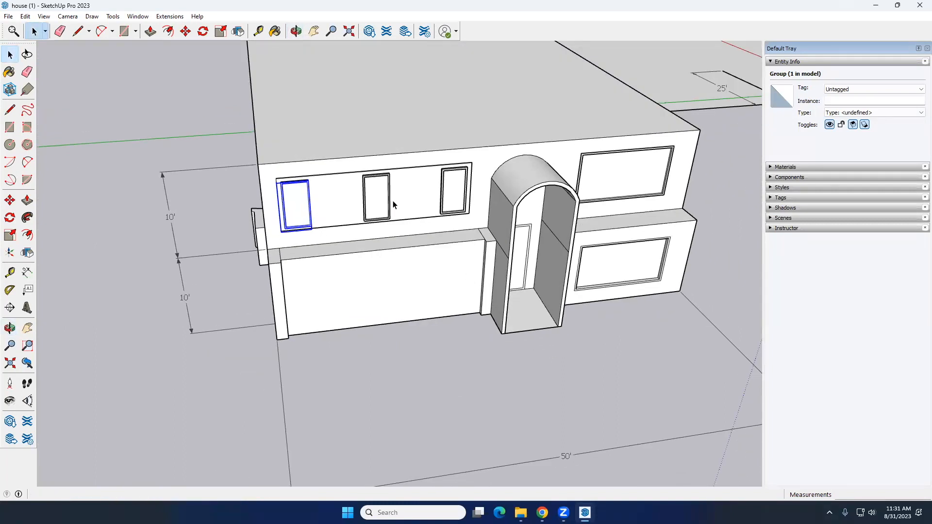
pyautogui.moveTo(255, 181); pyautogui.dragTo(235, 269, button='middle')
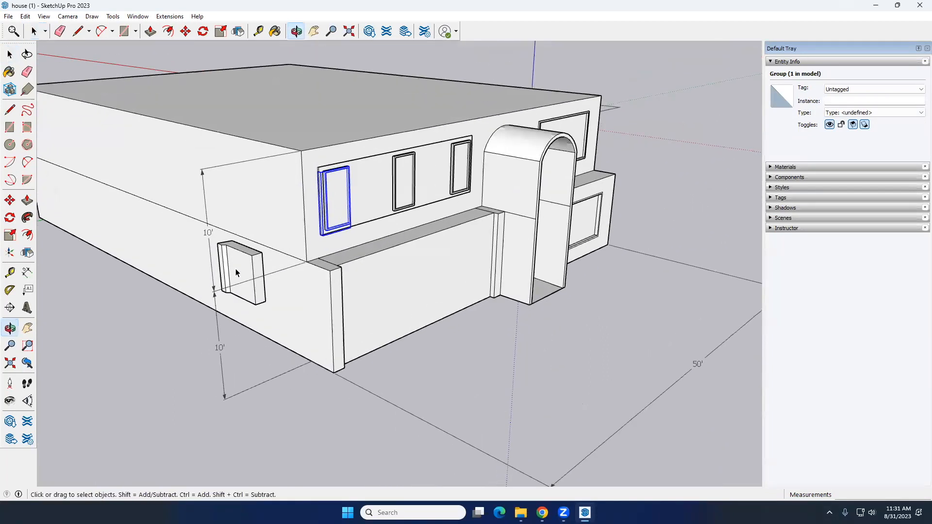
pyautogui.scroll(4, 237, 266)
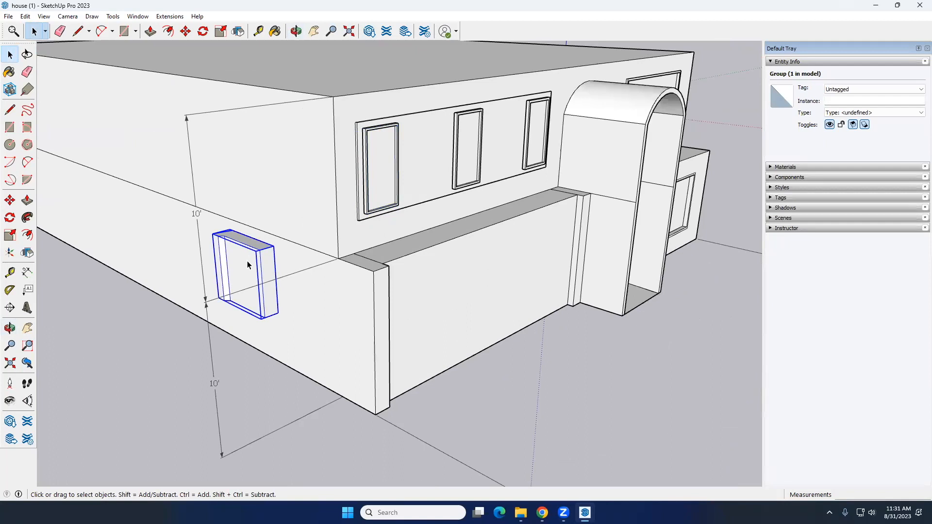
pyautogui.scroll(-3, 247, 262)
pyautogui.scroll(4, 252, 263)
pyautogui.scroll(2, 245, 256)
pyautogui.moveTo(245, 256)
pyautogui.mouseDown(button='middle')
pyautogui.moveTo(223, 239)
pyautogui.moveTo(254, 261)
pyautogui.mouseUp(button='middle')
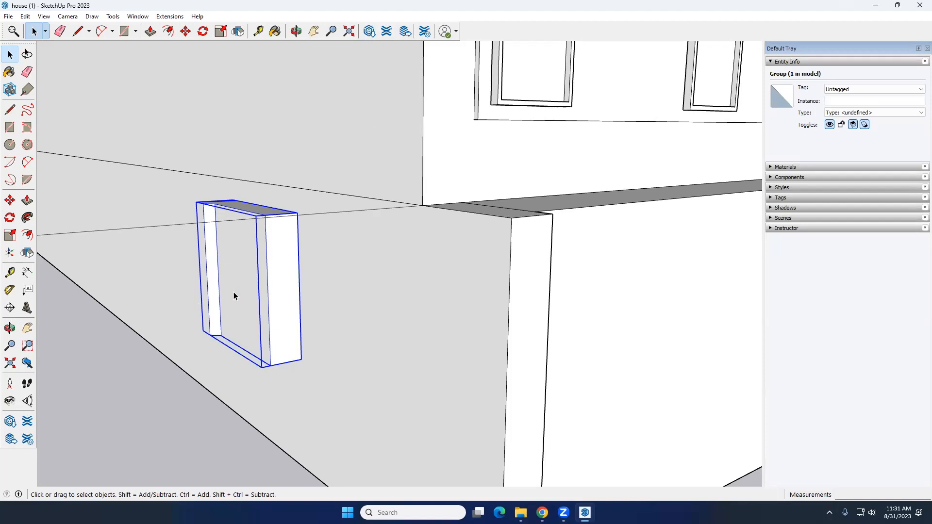
# - Deselect the box group on the side wall and examine the house's facade and flat roof from several angles
pyautogui.scroll(-5, 238, 291)
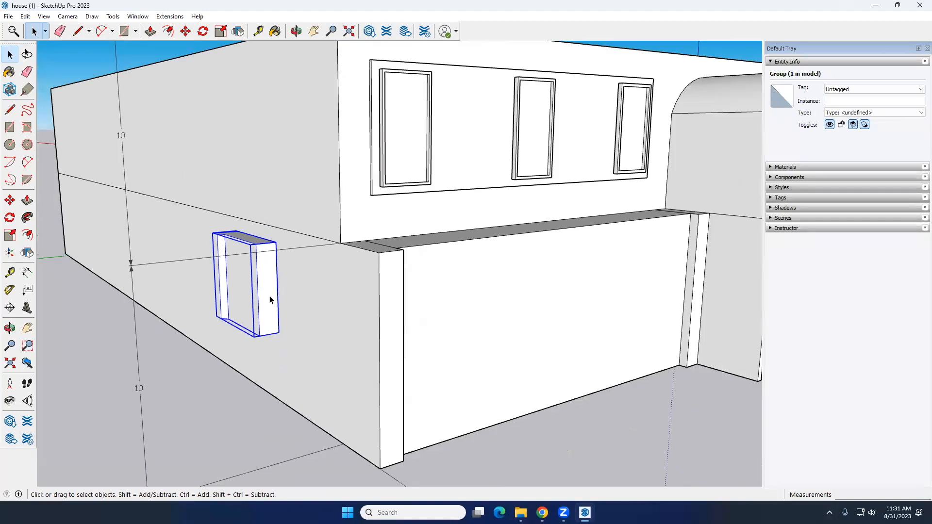
pyautogui.moveTo(298, 289); pyautogui.dragTo(256, 304, button='middle')
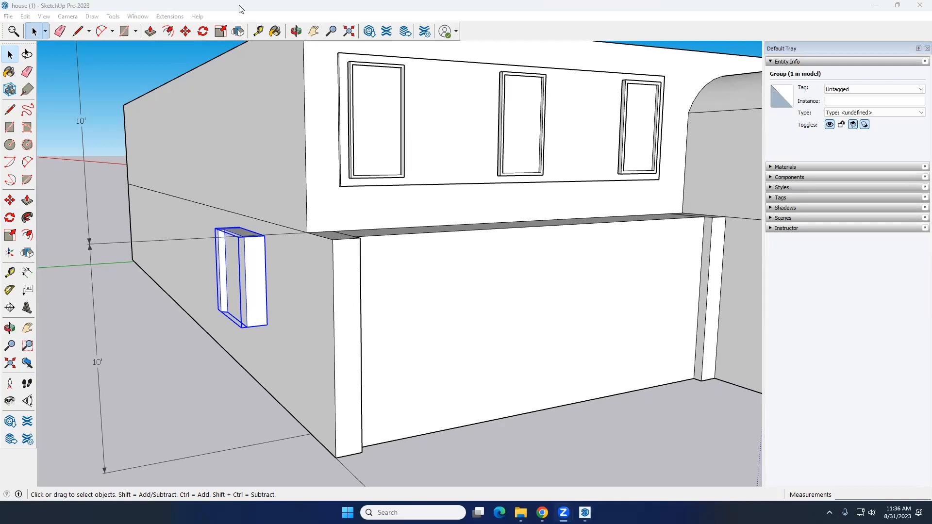
pyautogui.moveTo(430, 158); pyautogui.dragTo(218, 258, button='middle')
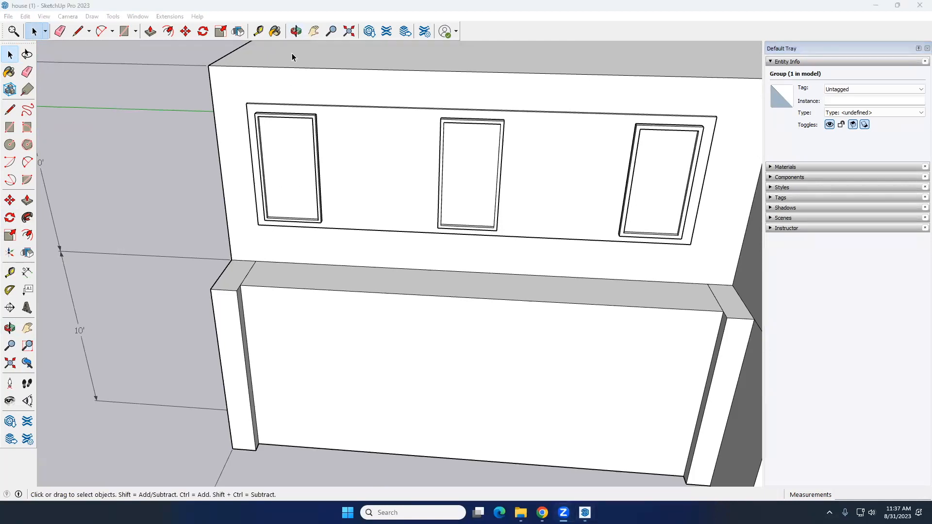
pyautogui.click(153, 97)
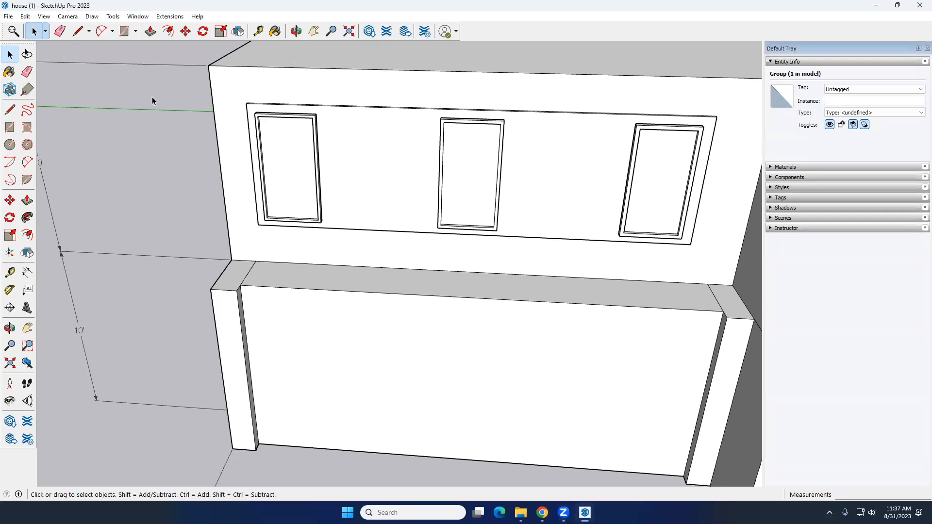
pyautogui.moveTo(302, 209)
pyautogui.mouseDown(button='middle')
pyautogui.moveTo(360, 168)
pyautogui.moveTo(363, 177)
pyautogui.mouseUp(button='middle')
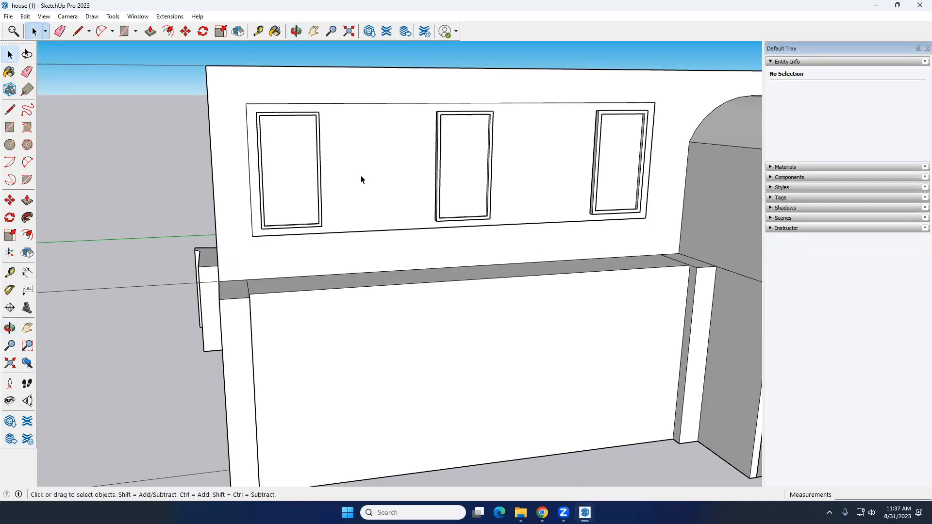
pyautogui.scroll(-5, 278, 197)
pyautogui.moveTo(279, 246)
pyautogui.mouseDown(button='middle')
pyautogui.moveTo(308, 239)
pyautogui.moveTo(289, 243)
pyautogui.mouseUp(button='middle')
pyautogui.moveTo(370, 240); pyautogui.dragTo(352, 264, button='middle')
pyautogui.moveTo(395, 228); pyautogui.dragTo(416, 258, button='middle')
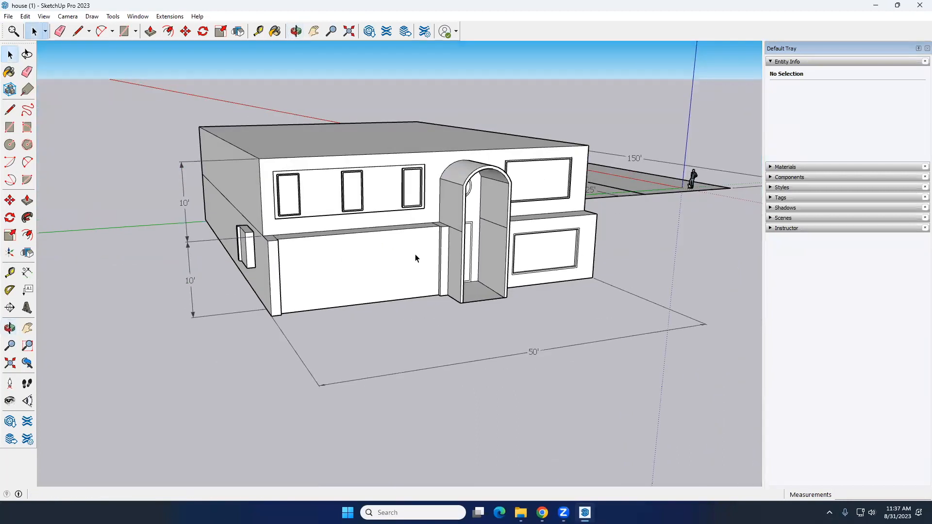
pyautogui.scroll(-3, 416, 258)
pyautogui.moveTo(416, 258); pyautogui.dragTo(369, 284, button='middle')
pyautogui.scroll(6, 407, 192)
pyautogui.moveTo(367, 198)
pyautogui.keyDown('shift'); pyautogui.mouseDown(button='middle')
pyautogui.moveTo(256, 198)
pyautogui.moveTo(361, 182)
pyautogui.moveTo(235, 204)
pyautogui.moveTo(364, 187)
pyautogui.mouseUp(button='middle'); pyautogui.keyUp('shift')
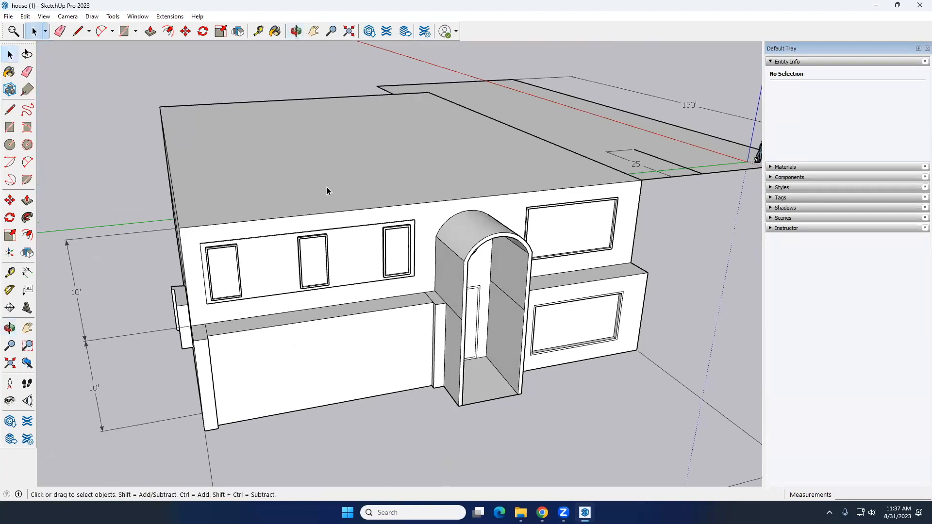
# - Draw a line across the flat roof from the midpoint of its rear edge to the midpoint of its front edge
pyautogui.click(346, 164)
pyautogui.doubleClick(345, 162)
pyautogui.click(229, 83)
pyautogui.moveTo(374, 152); pyautogui.dragTo(298, 167, button='middle')
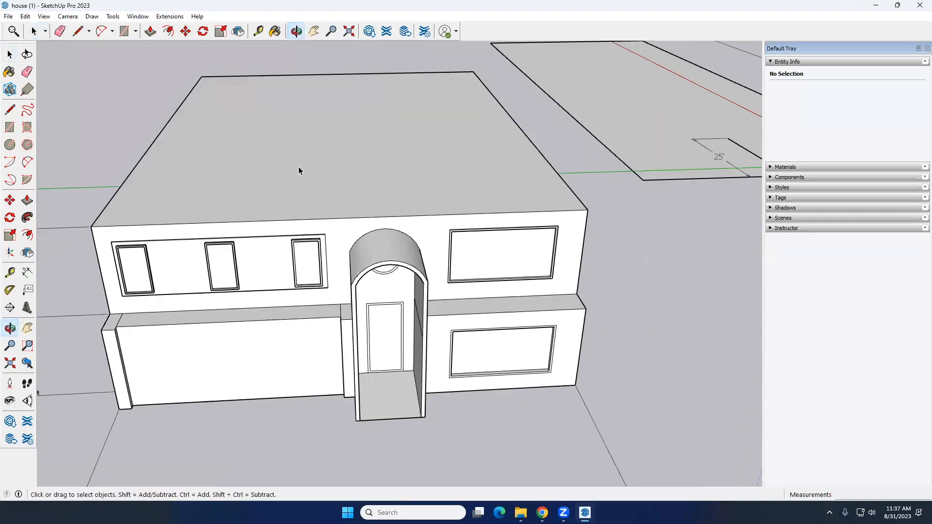
pyautogui.click(9, 110)
pyautogui.click(339, 74)
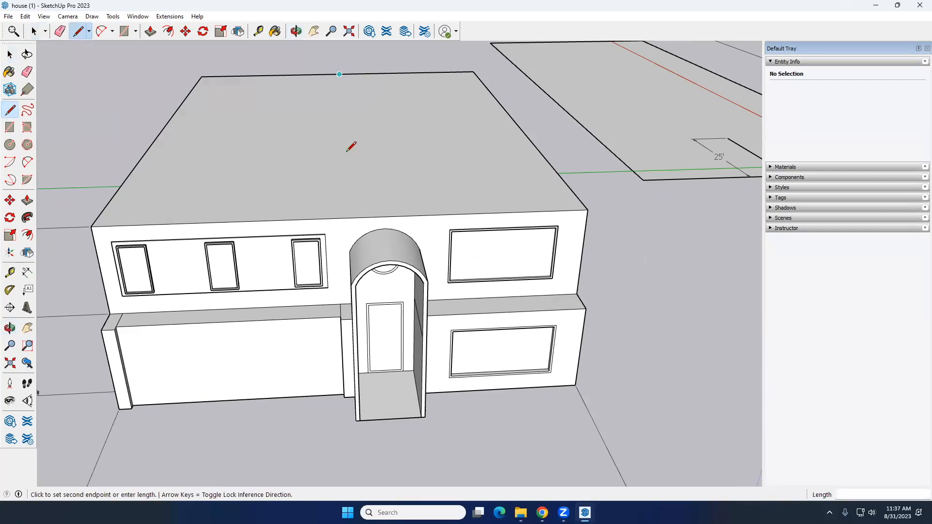
pyautogui.click(345, 216)
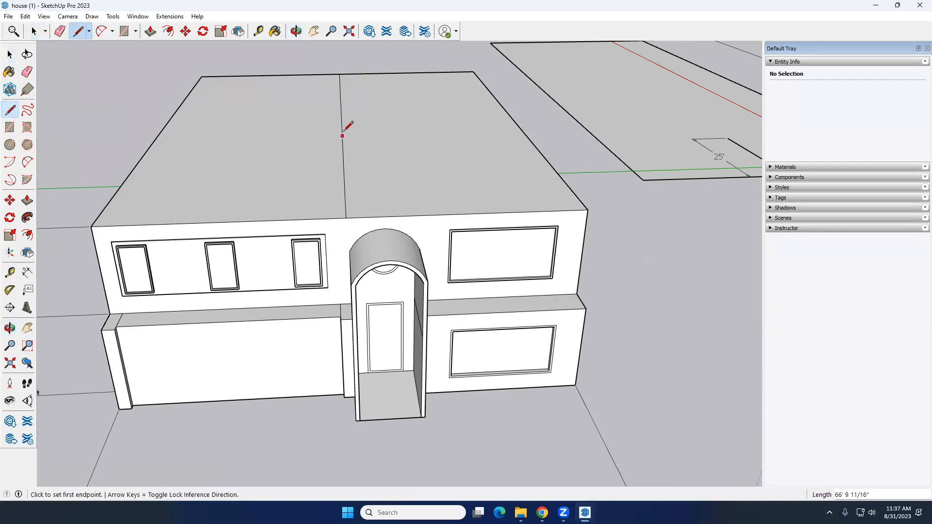
# - Move the roof's centre line straight up about 12' to form a gable roof, and view the result
pyautogui.press('space')
pyautogui.click(342, 128)
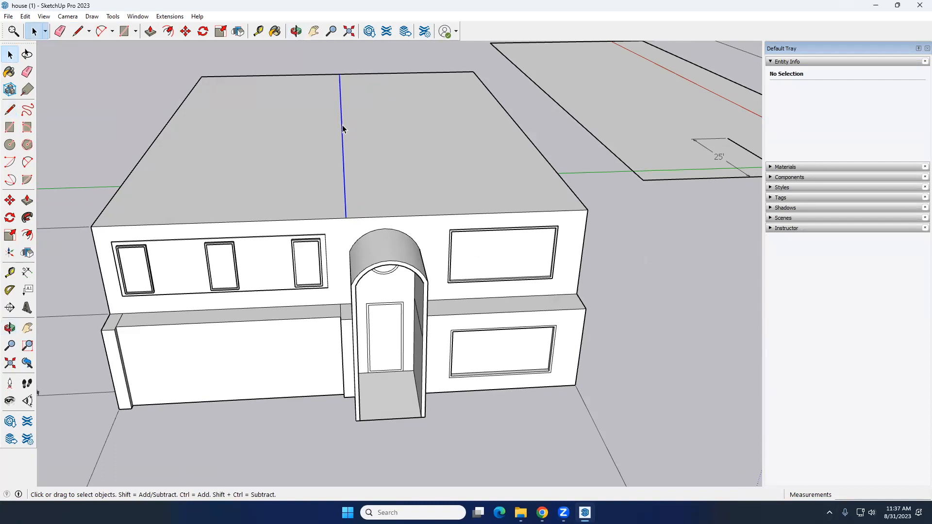
pyautogui.press('m')
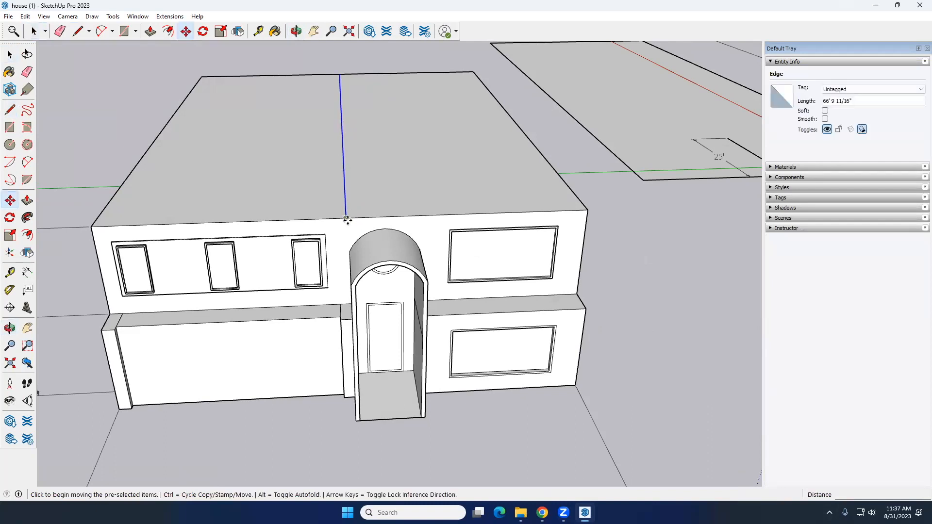
pyautogui.click(346, 217)
pyautogui.moveTo(343, 90)
pyautogui.mouseDown(button='middle')
pyautogui.moveTo(312, 79)
pyautogui.moveTo(348, 102)
pyautogui.mouseUp(button='middle')
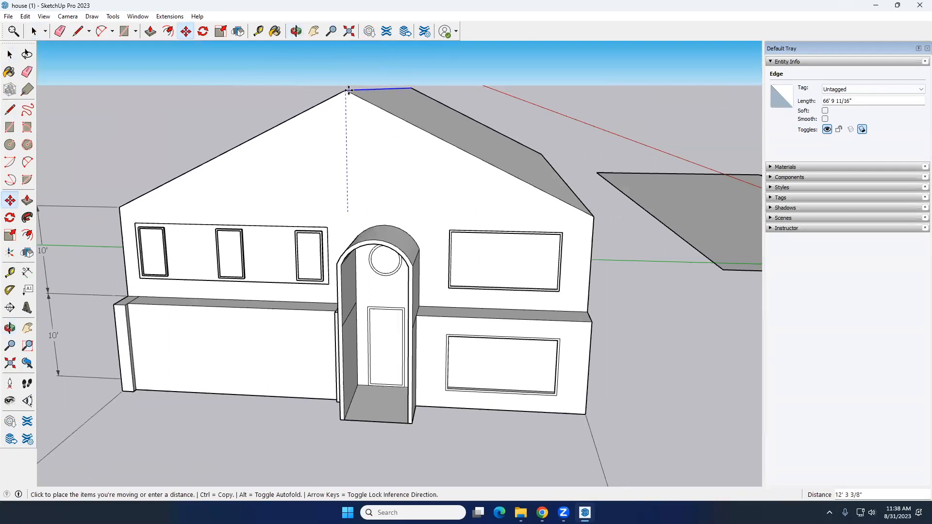
pyautogui.click(365, 127)
pyautogui.press('space')
pyautogui.scroll(-3, 365, 130)
pyautogui.moveTo(409, 144); pyautogui.dragTo(479, 146, button='middle')
pyautogui.click(444, 95)
pyautogui.moveTo(419, 162); pyautogui.dragTo(495, 146, button='middle')
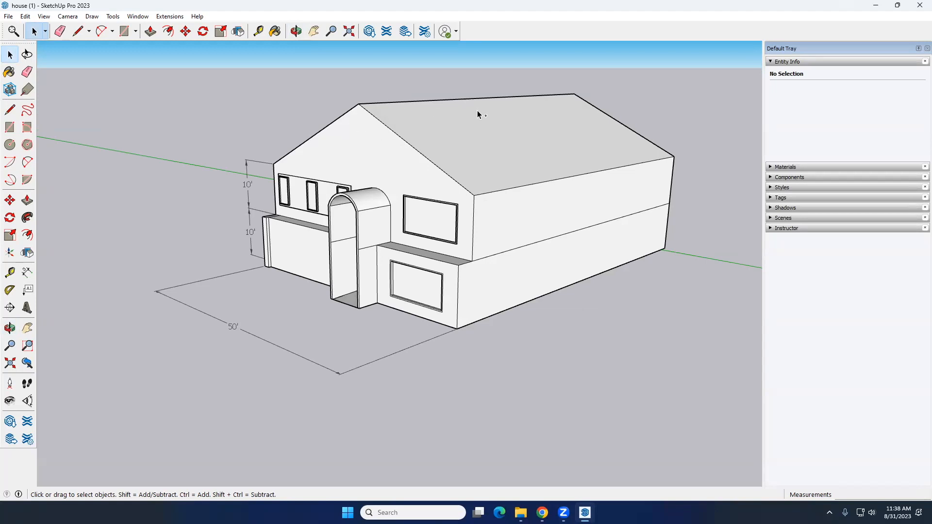
# - Try to move the roof's eave edge on the large-window side outward along the green axis
pyautogui.moveTo(499, 201); pyautogui.dragTo(517, 193, button='middle')
pyautogui.click(535, 179)
pyautogui.scroll(3, 534, 179)
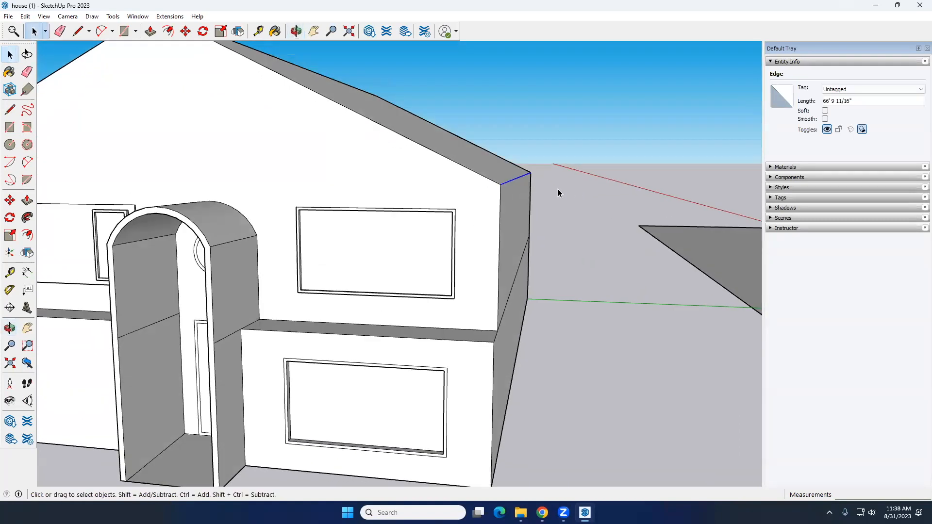
pyautogui.click(9, 201)
pyautogui.click(501, 184)
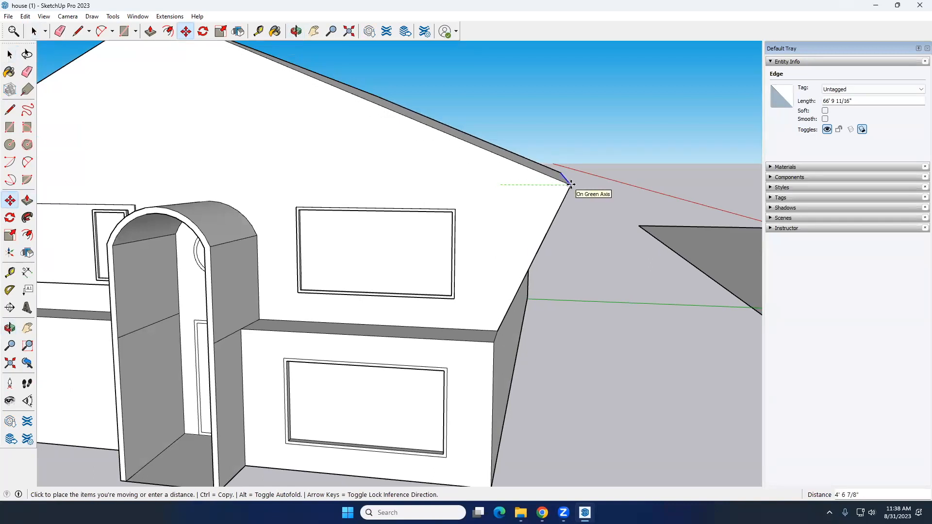
pyautogui.press('Escape')
pyautogui.press('space')
# - Undo the raising of the roof's centre line
pyautogui.hotkey('ctrl', 'z')
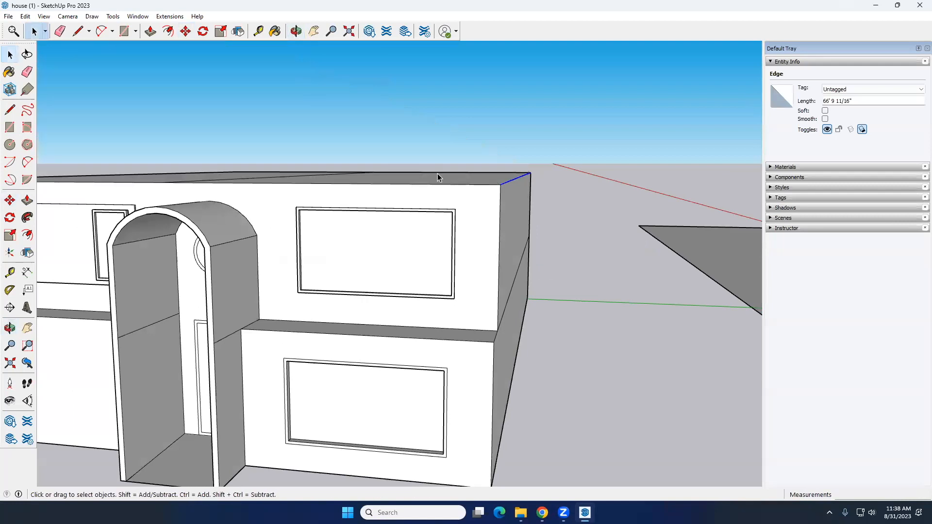
pyautogui.scroll(-6, 438, 174)
pyautogui.moveTo(404, 171); pyautogui.dragTo(375, 234, button='middle')
pyautogui.scroll(2, 318, 204)
pyautogui.moveTo(318, 204); pyautogui.dragTo(353, 178, button='middle')
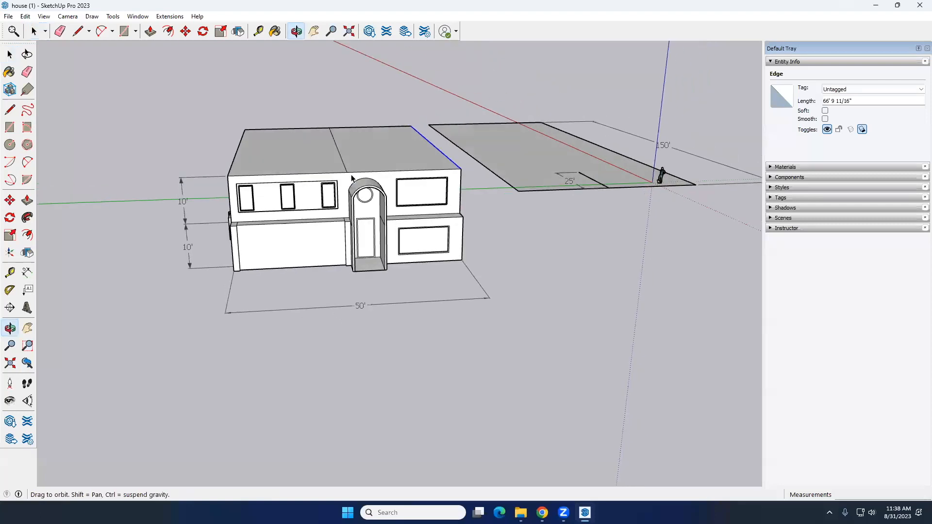
pyautogui.scroll(2, 352, 178)
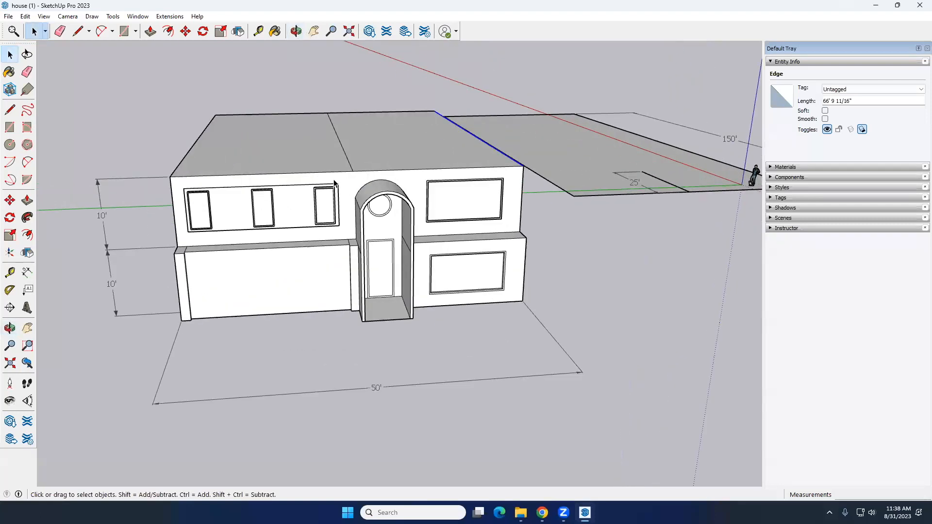
pyautogui.moveTo(334, 183); pyautogui.dragTo(295, 179, button='middle')
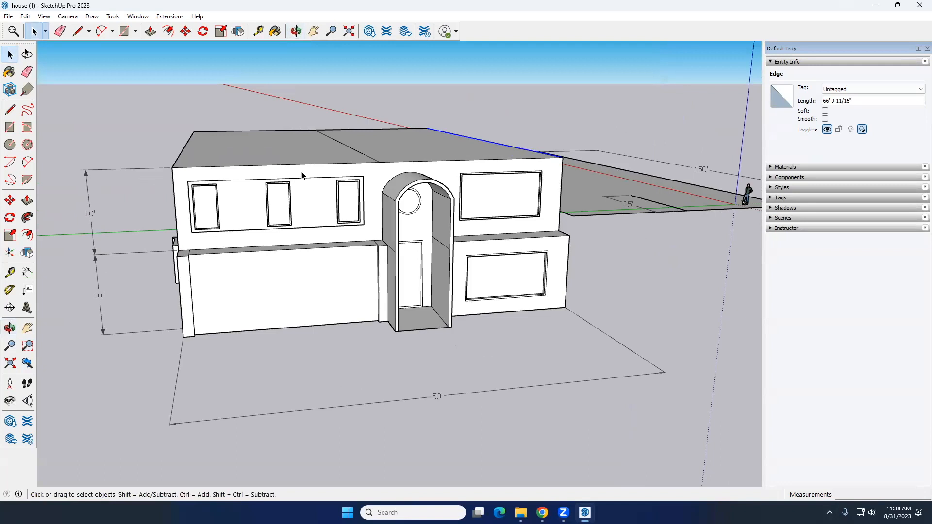
# - Select all connected geometry of the house body, leaving out the grouped windows, and make it a group
pyautogui.doubleClick(302, 176)
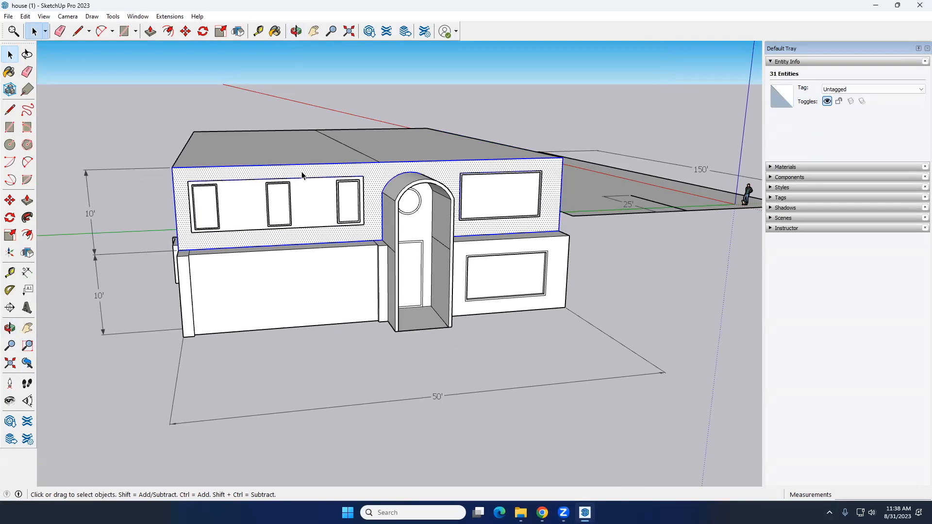
pyautogui.tripleClick(301, 176)
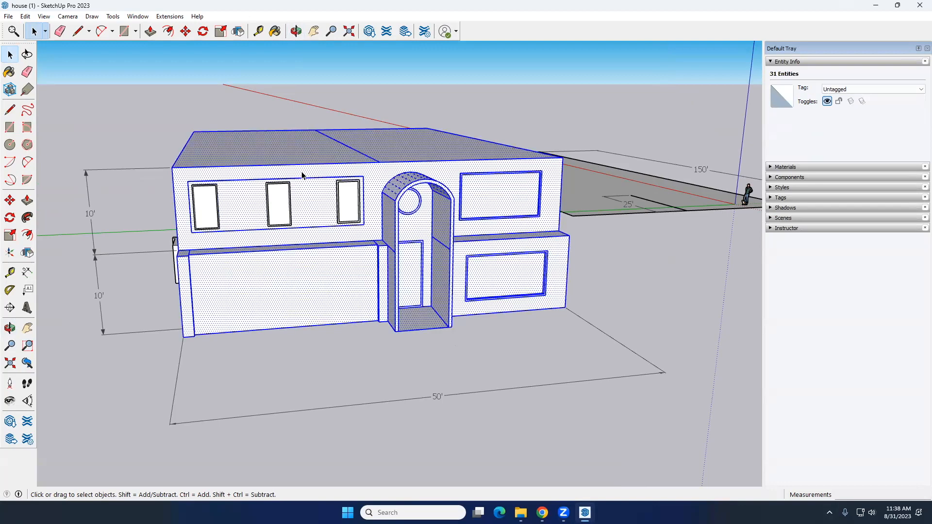
pyautogui.moveTo(298, 235); pyautogui.dragTo(245, 200, button='middle')
pyautogui.scroll(3, 244, 196)
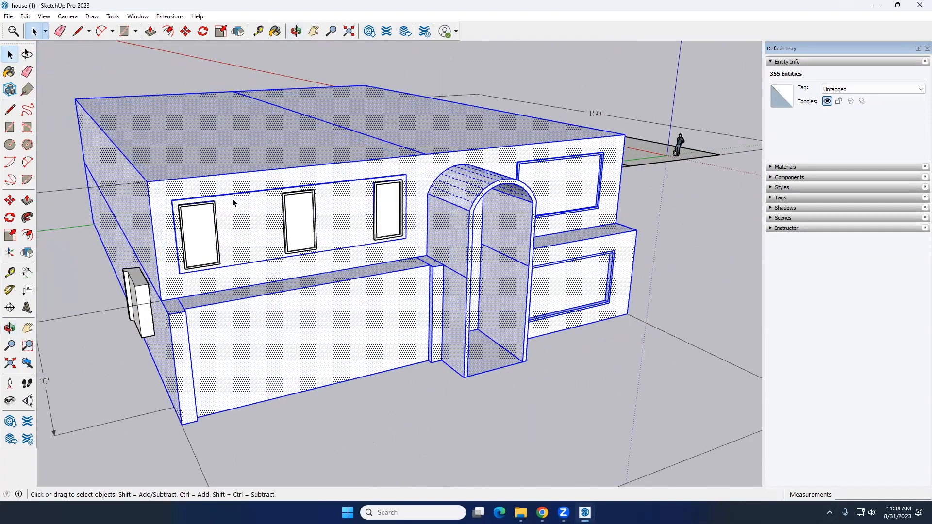
pyautogui.rightClick(243, 185)
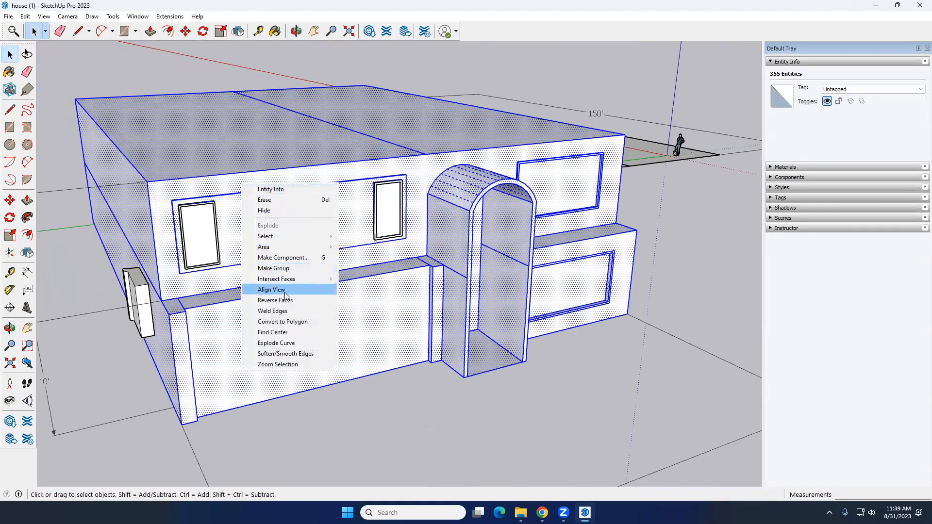
pyautogui.click(285, 270)
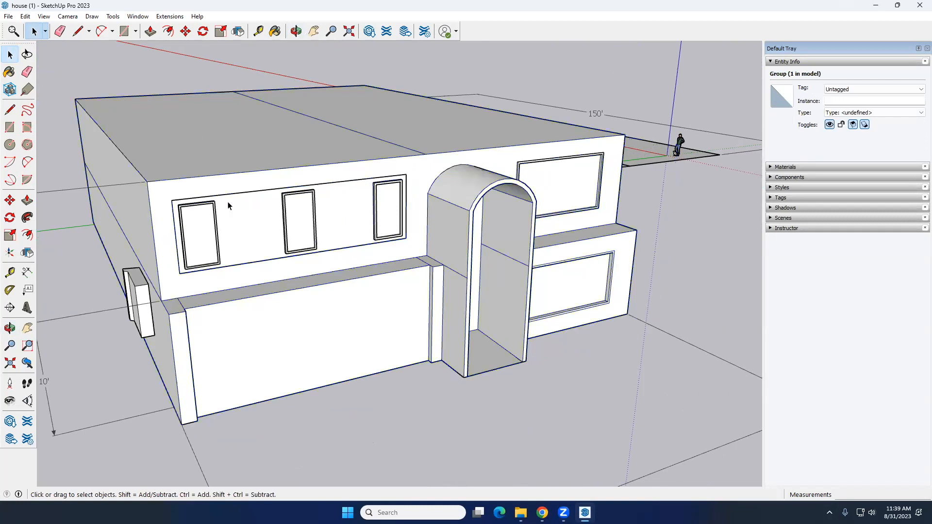
# - Check the new grouping by selecting the leftmost upper window and the house body separately, and clear the selection
pyautogui.click(247, 195)
pyautogui.scroll(-4, 247, 196)
pyautogui.moveTo(321, 190); pyautogui.dragTo(192, 209, button='middle')
pyautogui.doubleClick(203, 206)
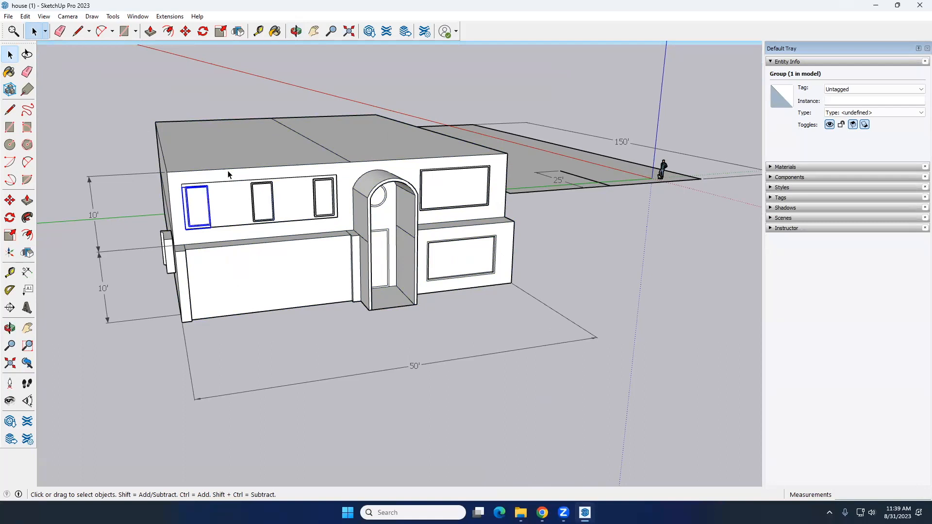
pyautogui.press('Escape')
pyautogui.scroll(3, 214, 181)
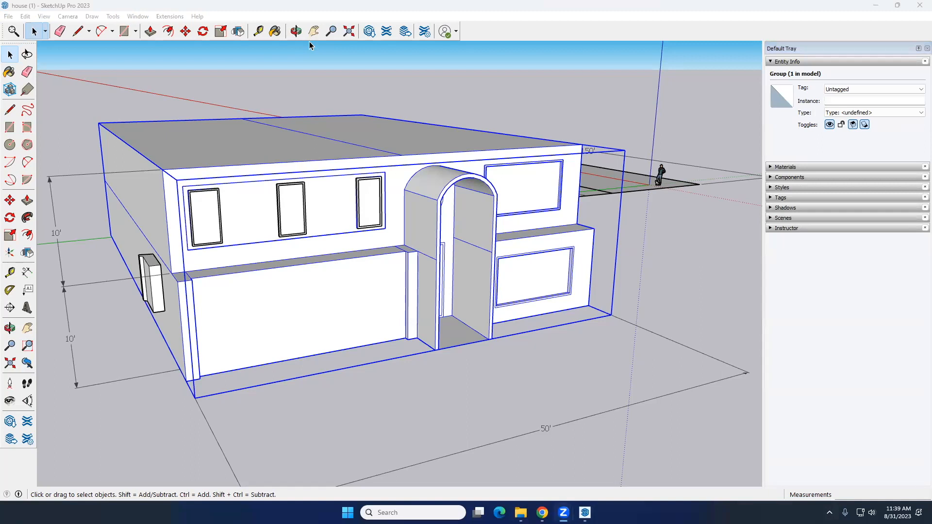
pyautogui.click(260, 99)
pyautogui.moveTo(377, 89); pyautogui.dragTo(353, 147, button='middle')
pyautogui.click(354, 147)
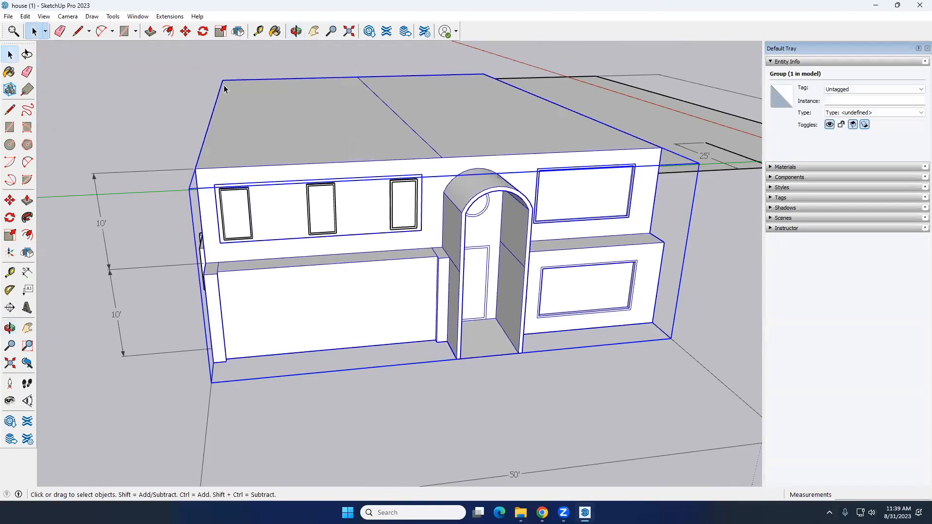
pyautogui.click(211, 69)
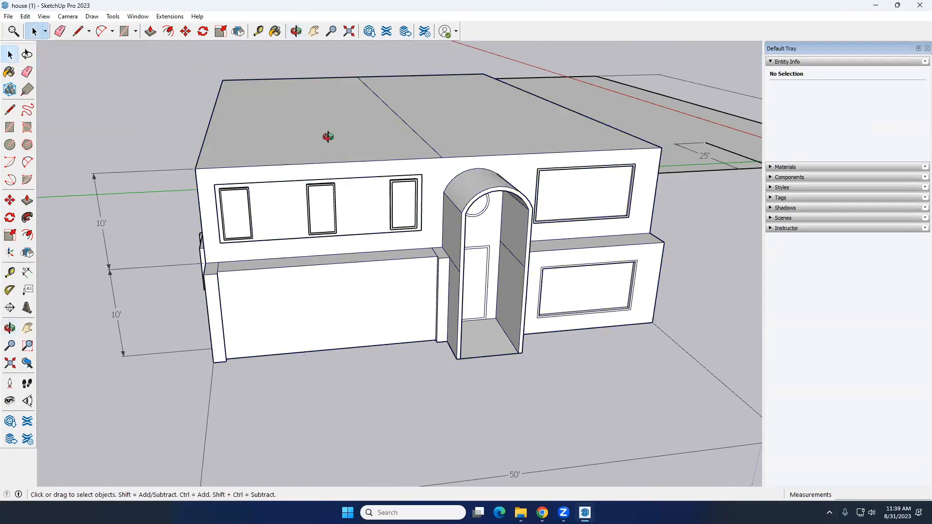
# - Inspect the grouped house from other angles, selecting the house body and the leftmost upper window in turn
pyautogui.moveTo(327, 135); pyautogui.dragTo(270, 147, button='middle')
pyautogui.scroll(3, 282, 165)
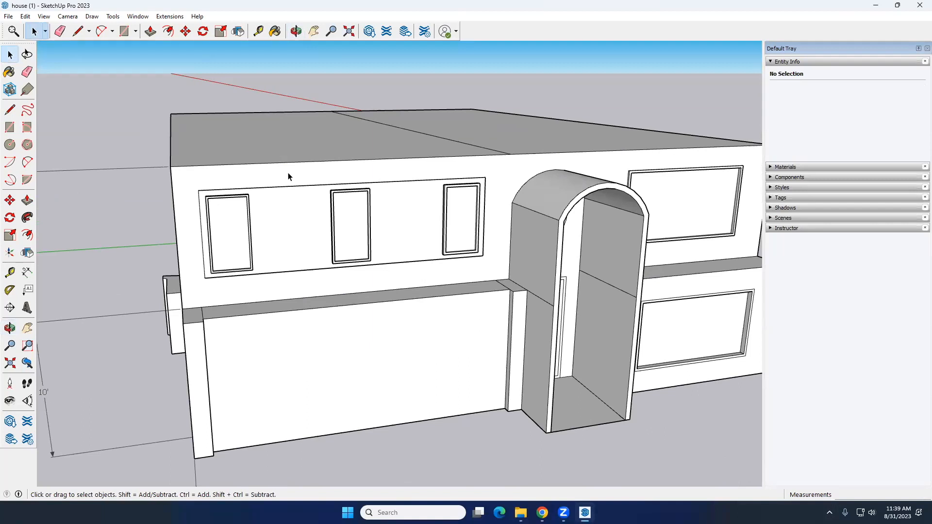
pyautogui.scroll(-3, 289, 176)
pyautogui.moveTo(285, 159); pyautogui.dragTo(304, 173, button='middle')
pyautogui.click(206, 193)
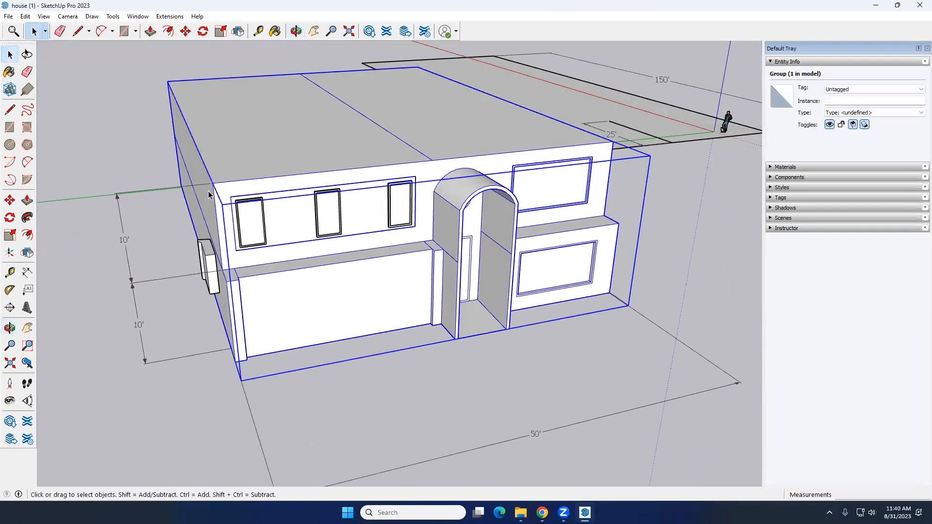
pyautogui.doubleClick(258, 217)
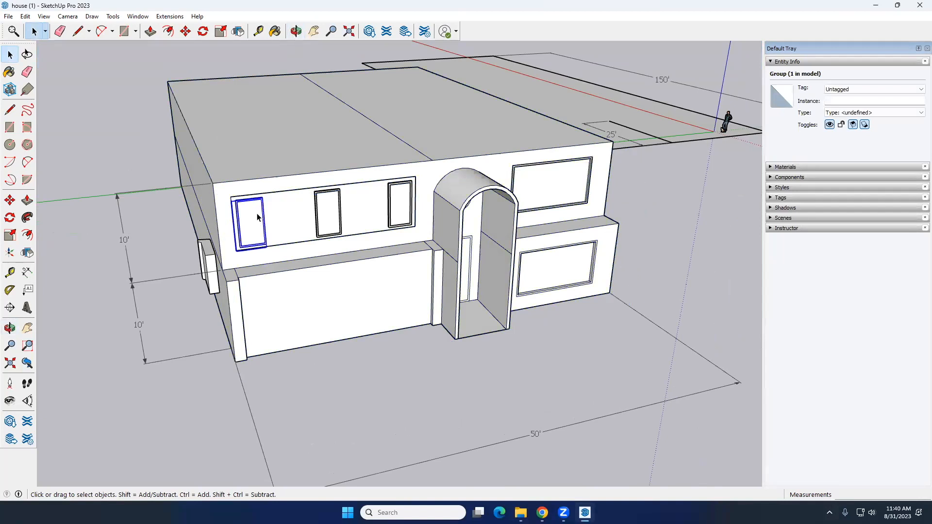
pyautogui.moveTo(336, 202); pyautogui.dragTo(266, 202, button='middle')
pyautogui.click(133, 138)
pyautogui.click(281, 167)
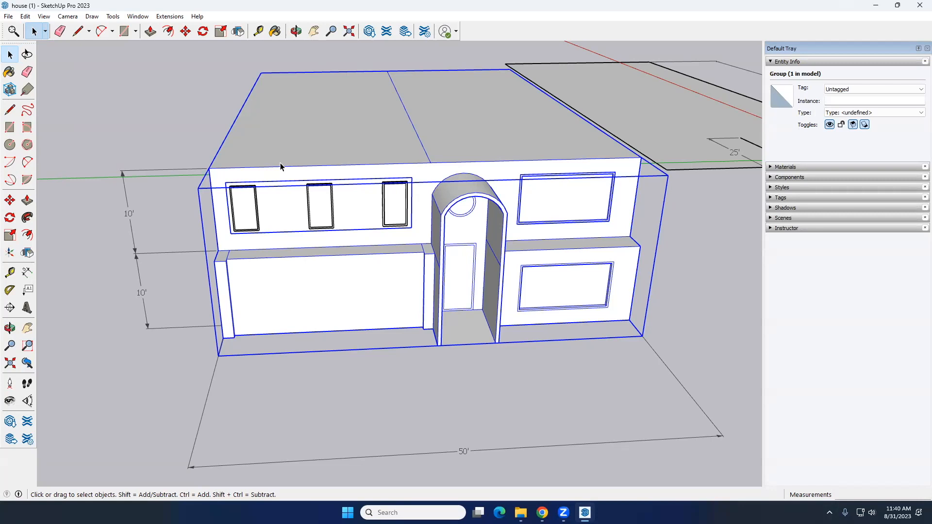
# - Draw a small rectangle on the ground beside the house's front corner and push/pull it up into a box
pyautogui.click(10, 127)
pyautogui.click(130, 391)
pyautogui.click(178, 420)
pyautogui.press('p')
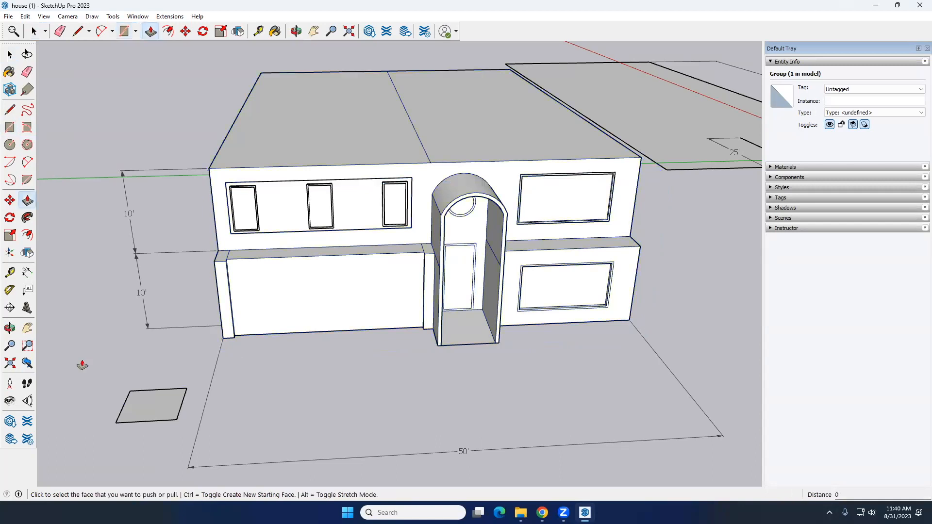
pyautogui.click(150, 409)
pyautogui.click(147, 378)
pyautogui.press('space')
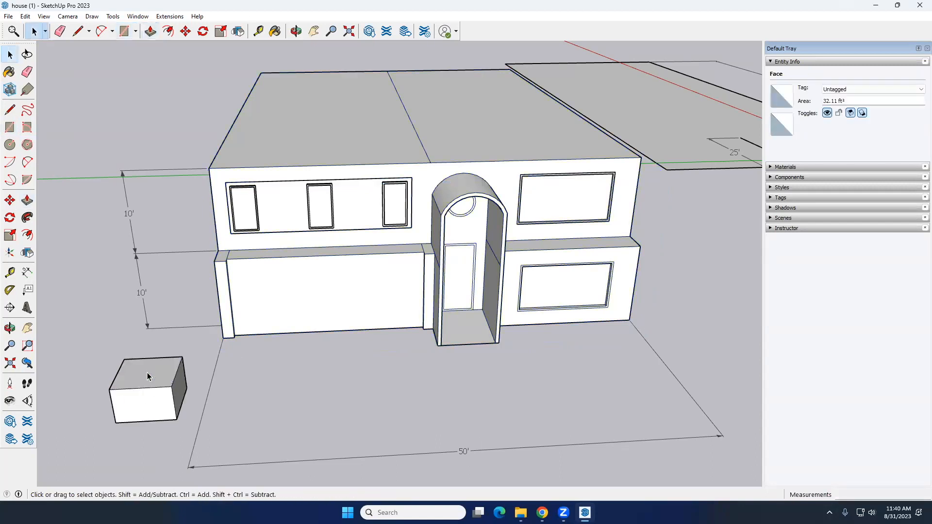
# - Compare selecting the loose box with selecting the grouped house, and delete the box beside the house
pyautogui.tripleClick(148, 382)
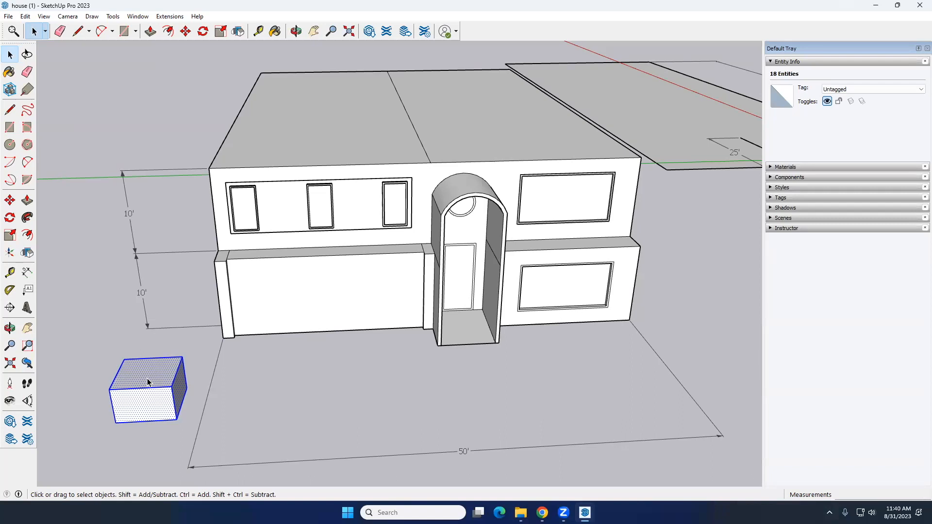
pyautogui.click(353, 147)
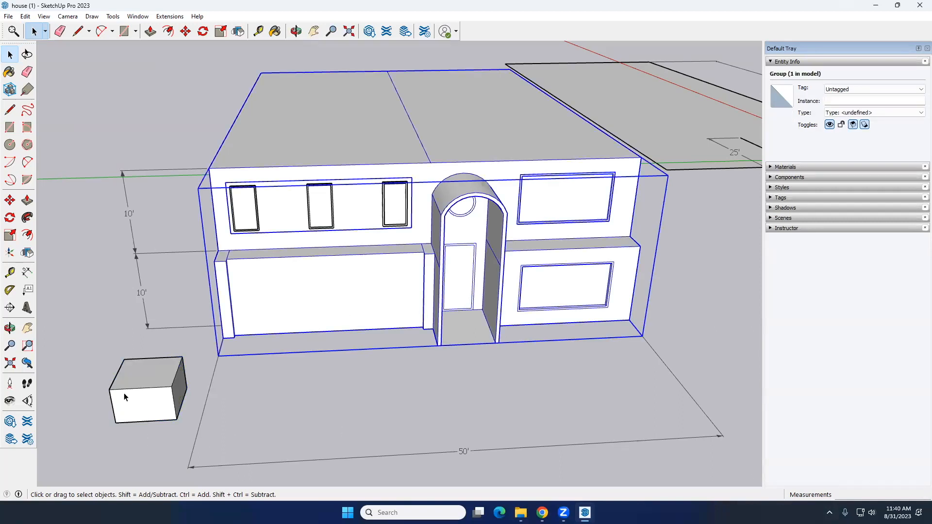
pyautogui.click(142, 387)
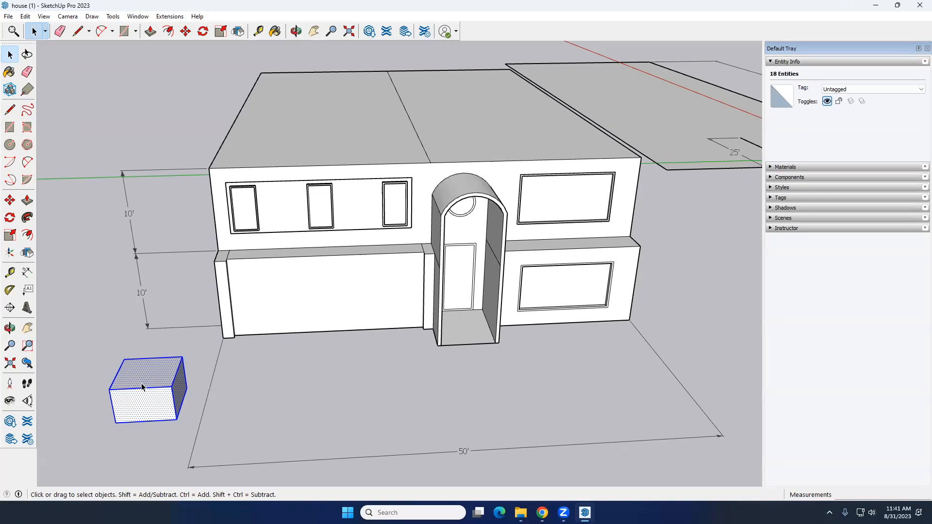
pyautogui.press('Delete')
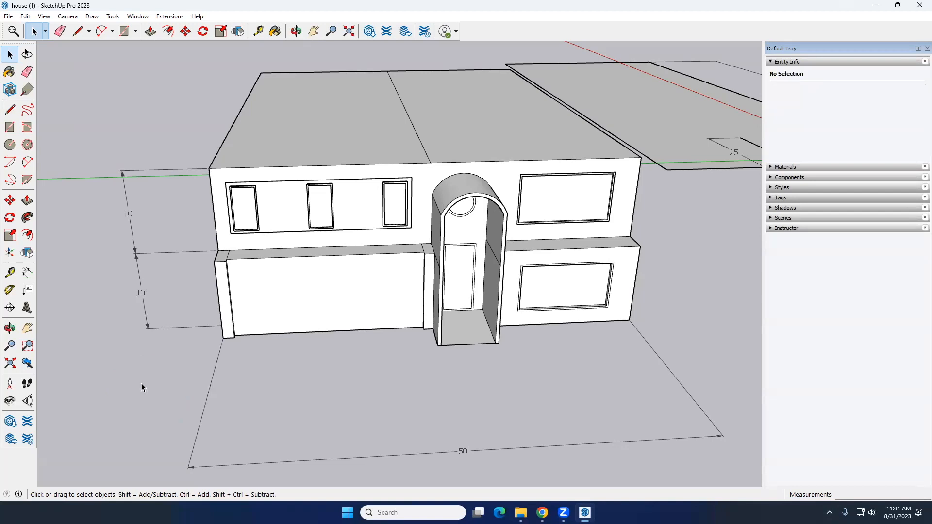
# - Draw a rectangle over the house's flat top from its back corner to the opposite front corner, and select its face and edges
pyautogui.click(316, 123)
pyautogui.moveTo(315, 123); pyautogui.dragTo(235, 117, button='middle')
pyautogui.scroll(3, 235, 117)
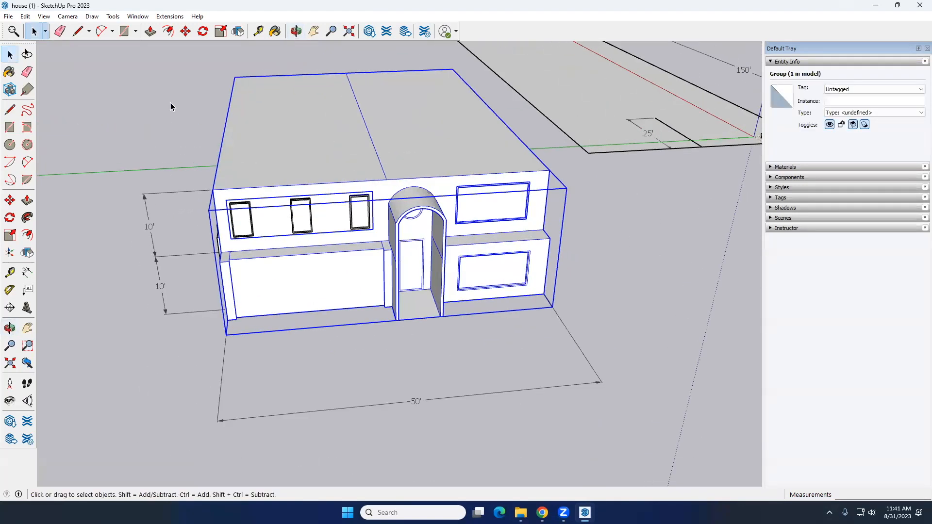
pyautogui.click(10, 127)
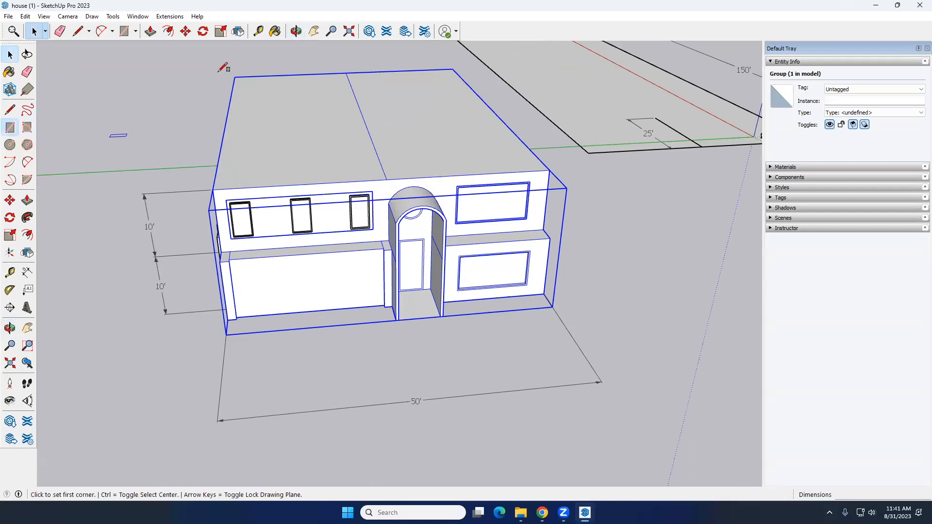
pyautogui.click(235, 76)
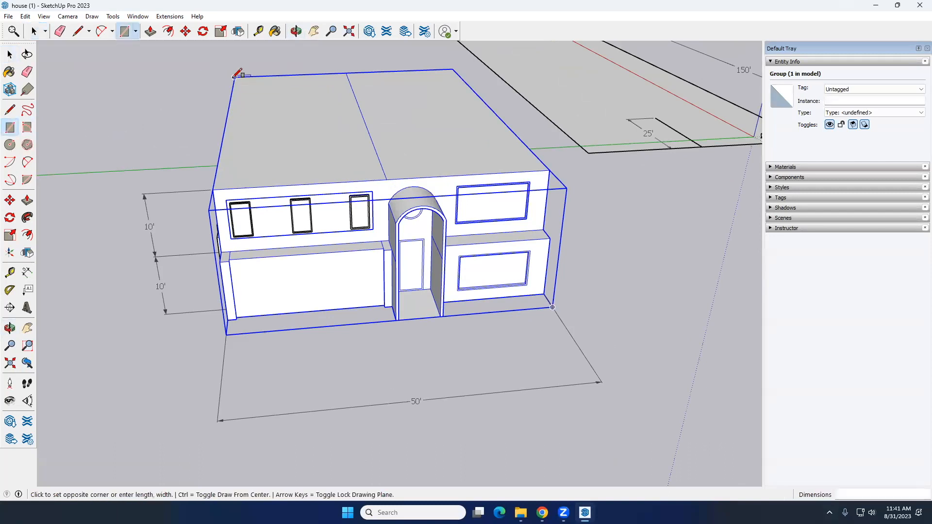
pyautogui.click(545, 165)
pyautogui.press('space')
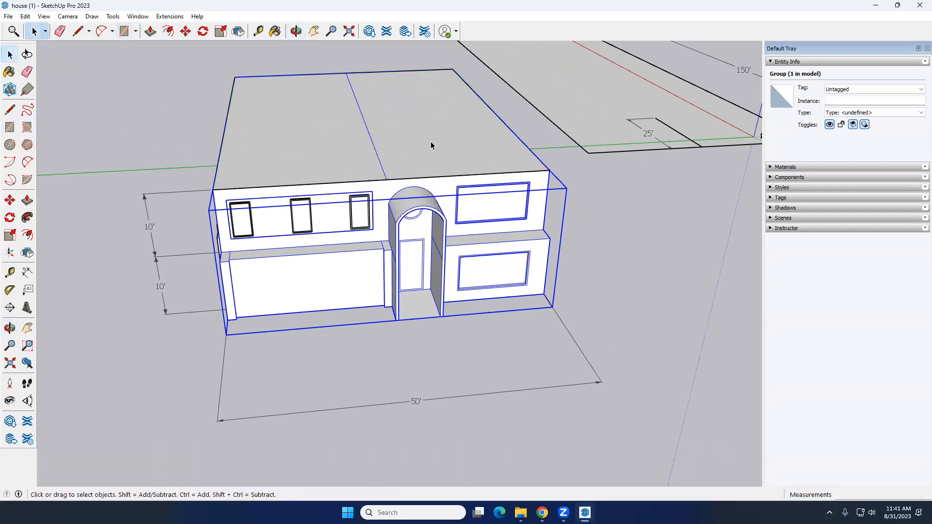
pyautogui.click(281, 135)
pyautogui.doubleClick(281, 135)
pyautogui.moveTo(277, 161)
pyautogui.mouseDown(button='middle')
pyautogui.moveTo(374, 136)
pyautogui.moveTo(277, 160)
pyautogui.mouseUp(button='middle')
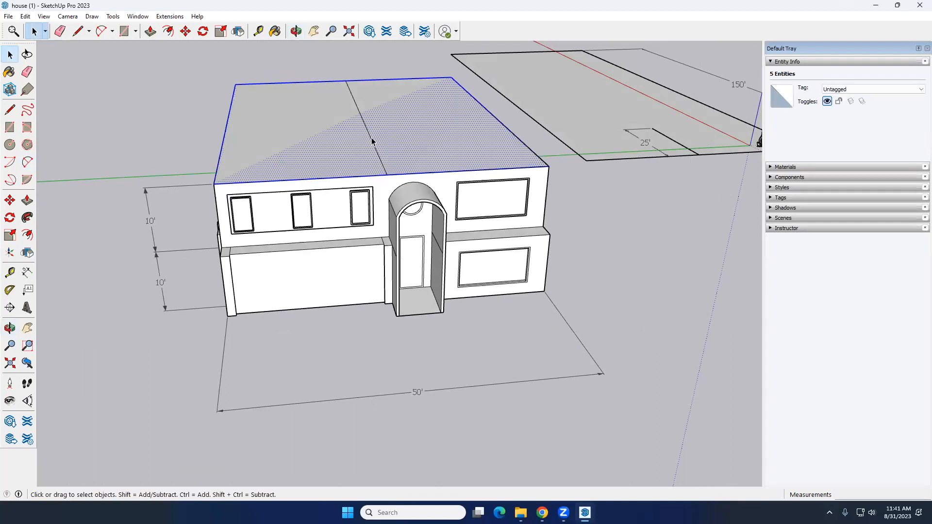
# - Draw a line across the roof rectangle from the midpoint of its back edge to the midpoint of its front edge
pyautogui.click(10, 111)
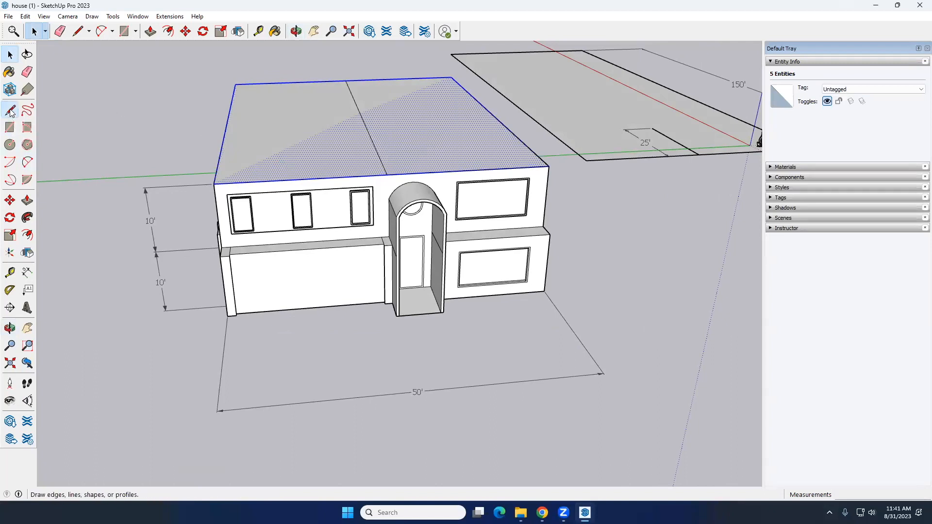
pyautogui.click(346, 81)
pyautogui.click(391, 175)
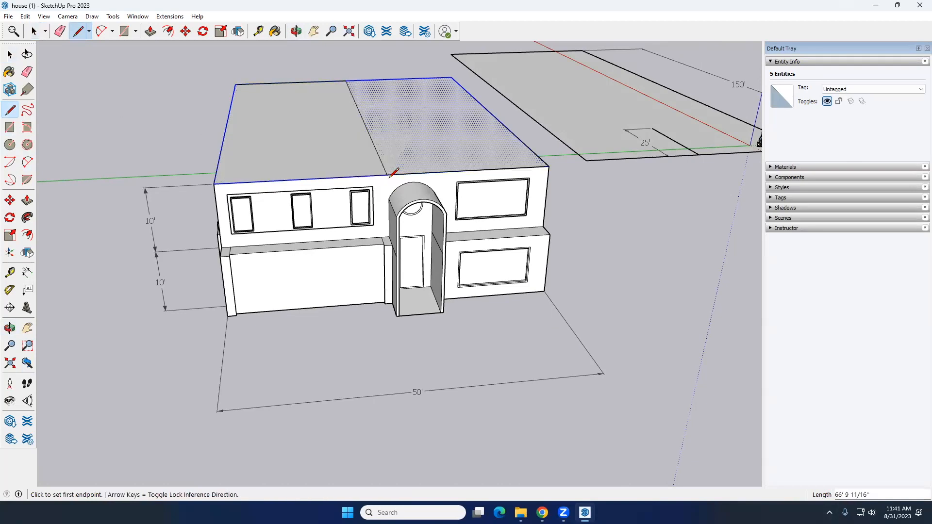
pyautogui.press('space')
# - Move the roof rectangle's centre line straight up to form a gable ridge above the house
pyautogui.click(372, 144)
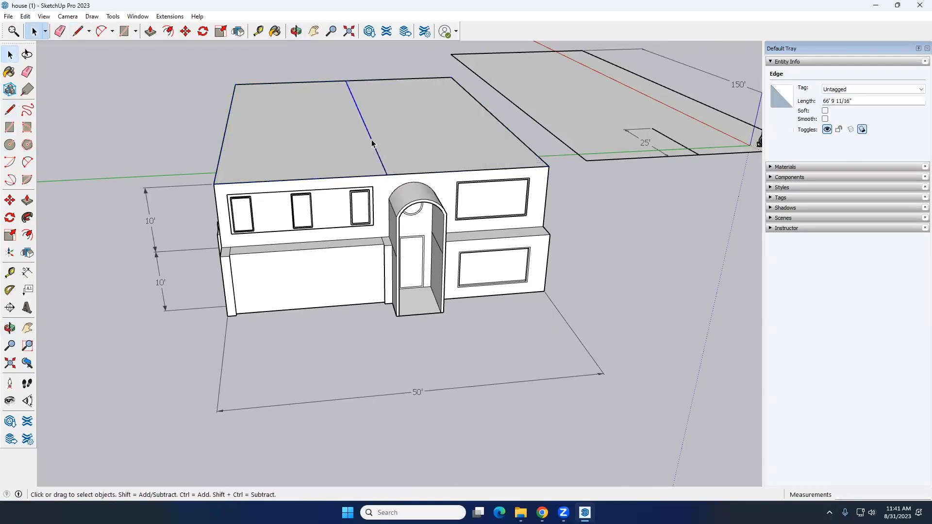
pyautogui.moveTo(334, 154); pyautogui.dragTo(339, 142, button='middle')
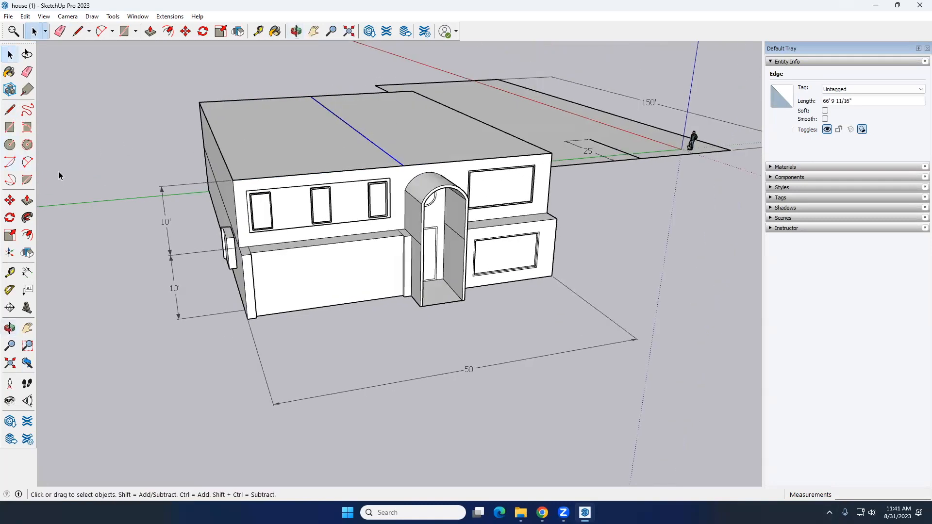
pyautogui.click(10, 200)
pyautogui.click(403, 166)
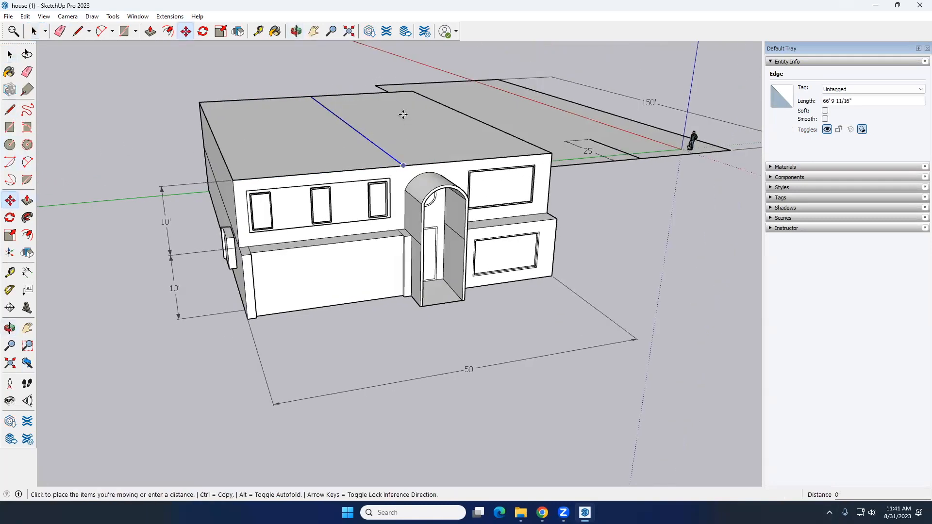
pyautogui.click(402, 59)
pyautogui.moveTo(403, 59); pyautogui.dragTo(365, 108, button='middle')
pyautogui.press('space')
# - Inspect the raised gable roof and its open ends from several angles, selecting the right slope with its edges
pyautogui.scroll(5, 372, 111)
pyautogui.doubleClick(435, 78)
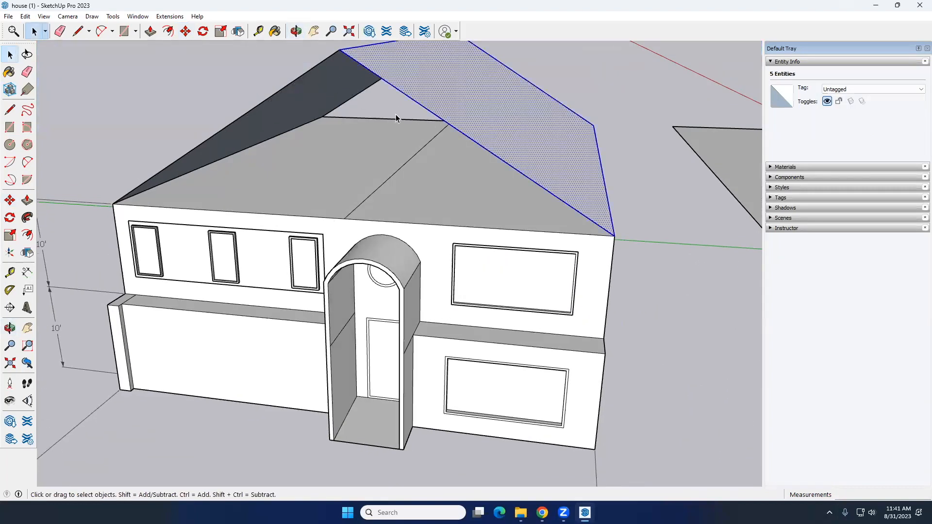
pyautogui.scroll(-5, 395, 115)
pyautogui.moveTo(552, 136); pyautogui.dragTo(537, 150, button='middle')
pyautogui.scroll(3, 532, 150)
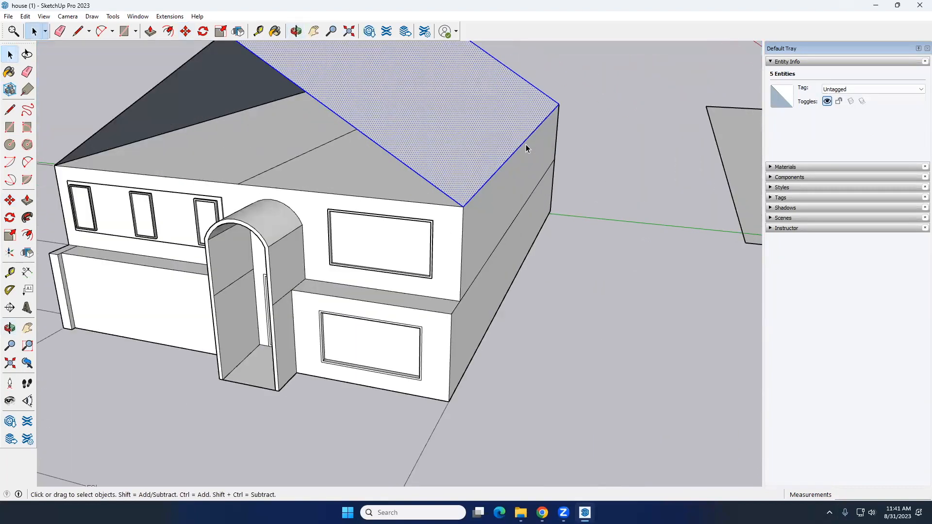
pyautogui.scroll(-4, 429, 158)
pyautogui.moveTo(429, 158); pyautogui.dragTo(495, 136, button='middle')
pyautogui.moveTo(381, 153); pyautogui.dragTo(414, 147, button='middle')
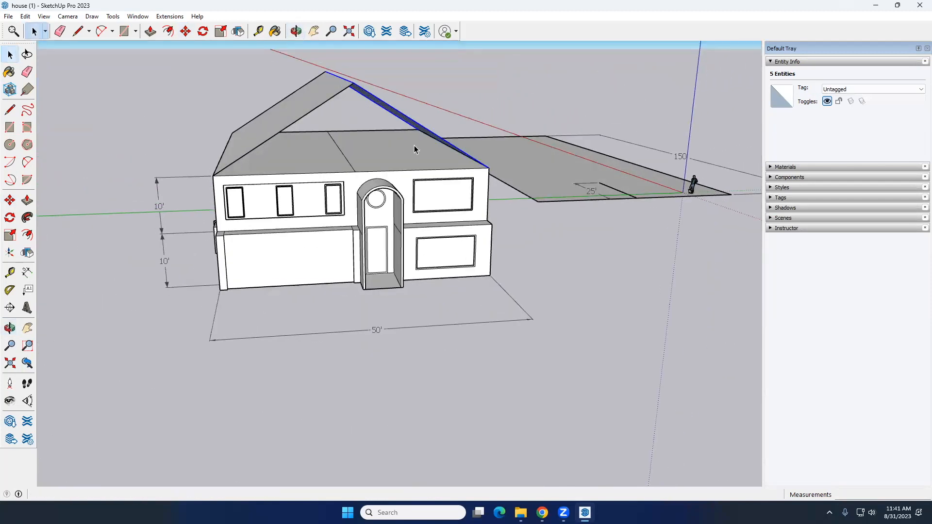
pyautogui.moveTo(414, 149); pyautogui.dragTo(471, 156, button='middle')
pyautogui.scroll(4, 471, 157)
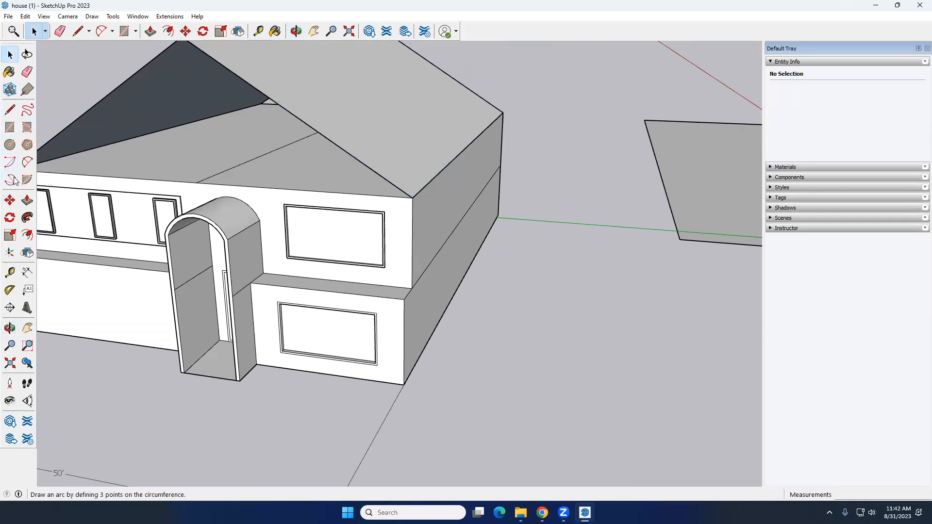
pyautogui.click(471, 143)
pyautogui.press('m')
pyautogui.click(415, 196)
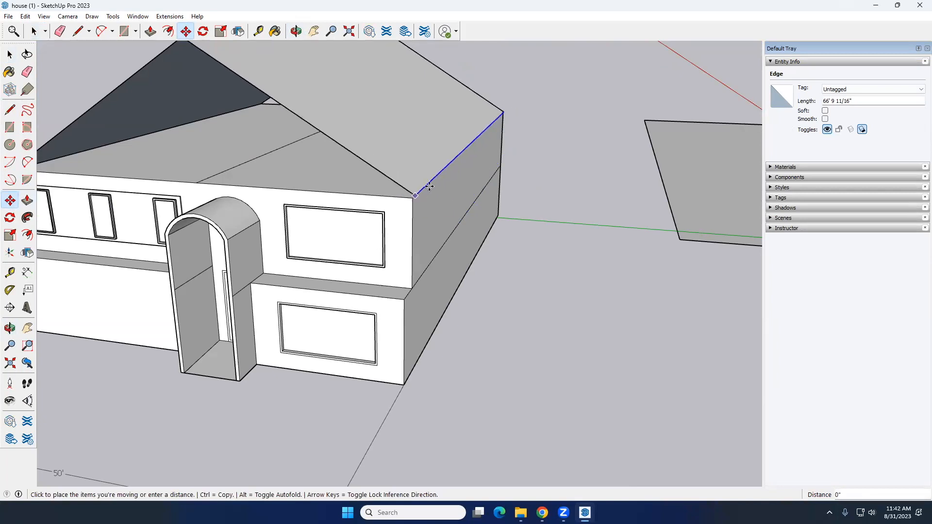
pyautogui.press('Escape')
pyautogui.click(451, 161)
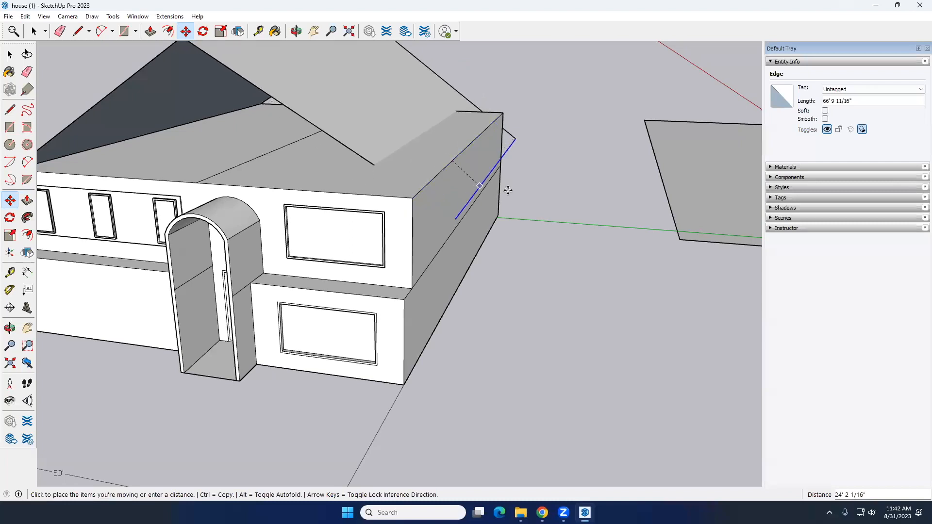
pyautogui.press('Escape')
pyautogui.press('space')
# - Try to thicken the raised roof with Push/Pull
pyautogui.moveTo(400, 133); pyautogui.dragTo(373, 164, button='middle')
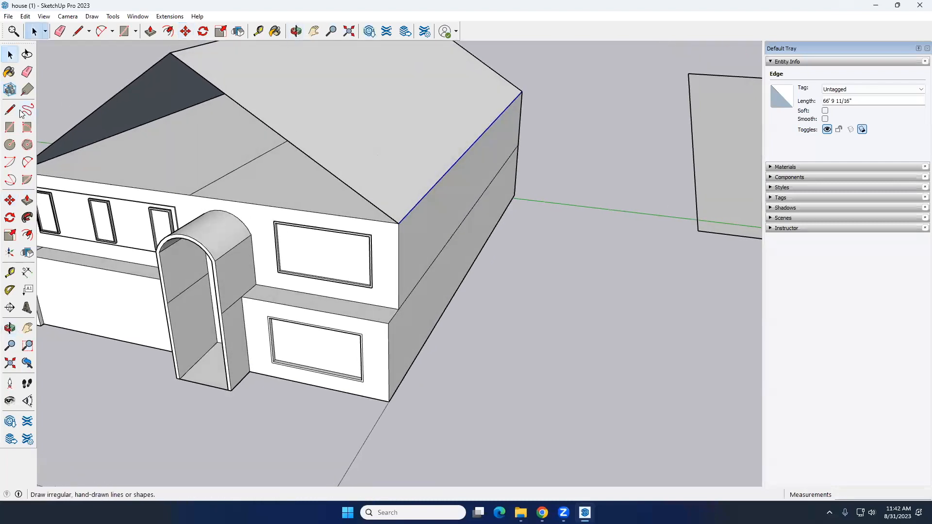
pyautogui.scroll(-2, 372, 117)
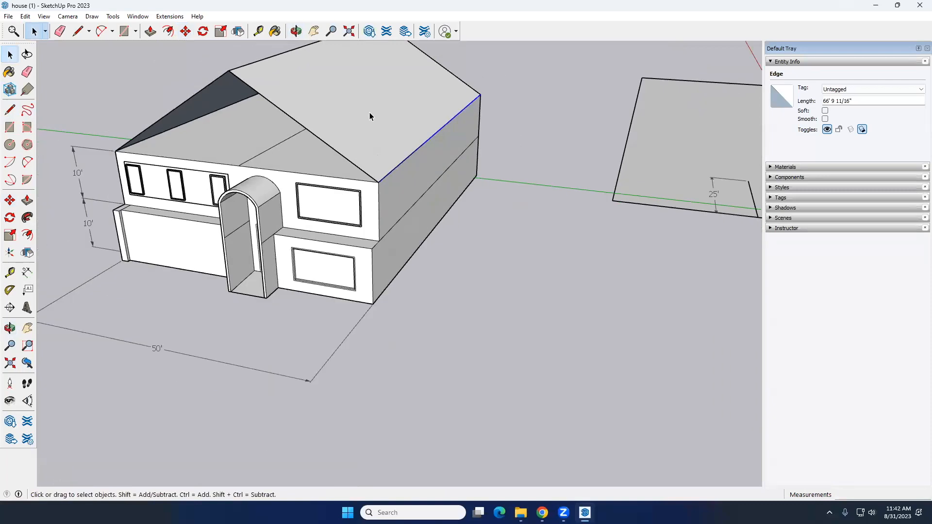
pyautogui.moveTo(343, 141); pyautogui.dragTo(422, 97, button='middle')
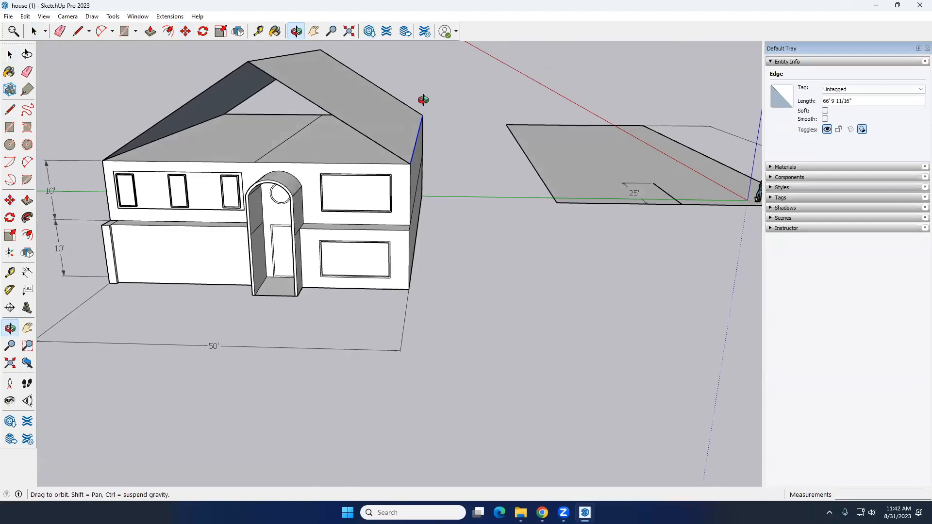
pyautogui.click(27, 200)
pyautogui.scroll(3, 376, 108)
pyautogui.scroll(1, 376, 108)
pyautogui.click(297, 144)
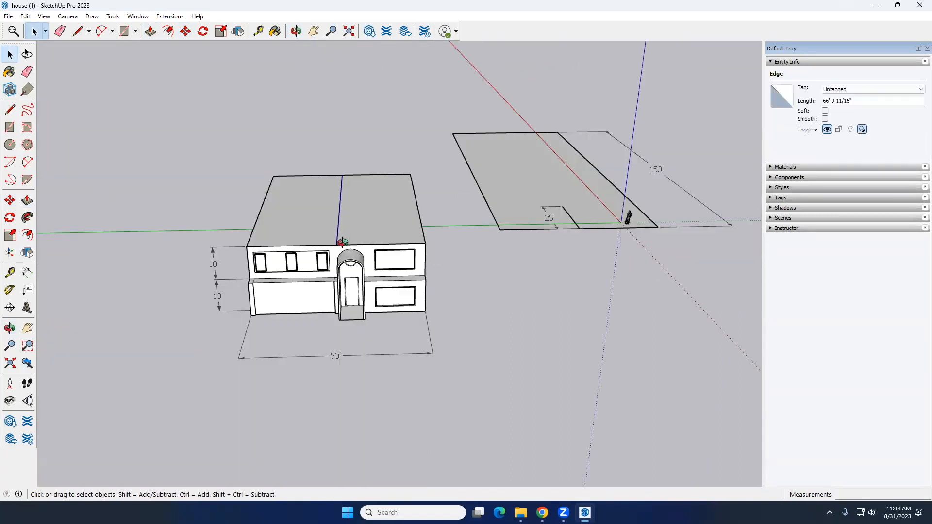
# - Move the flat roof's centre line straight up by about 14' 4" to form the gable ridge
pyautogui.moveTo(340, 243); pyautogui.dragTo(344, 219, button='middle')
pyautogui.scroll(2, 344, 219)
pyautogui.press('m')
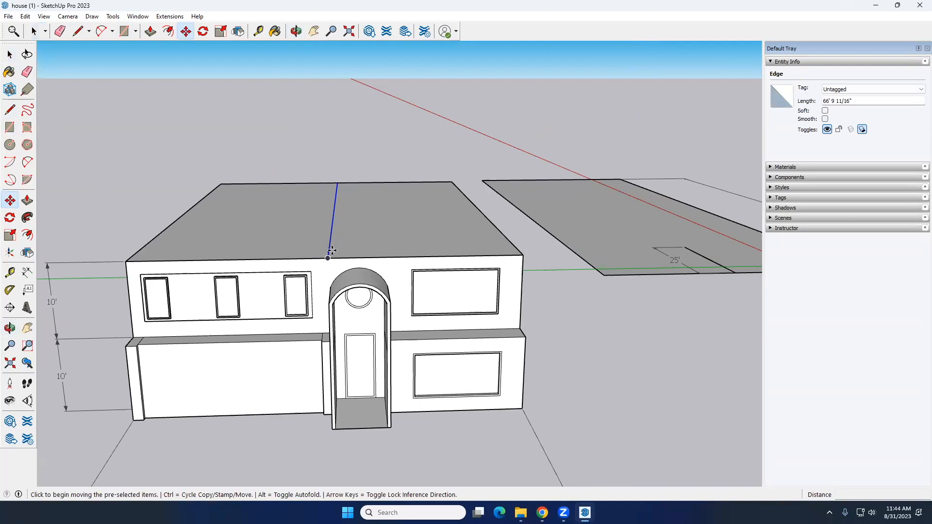
pyautogui.click(329, 256)
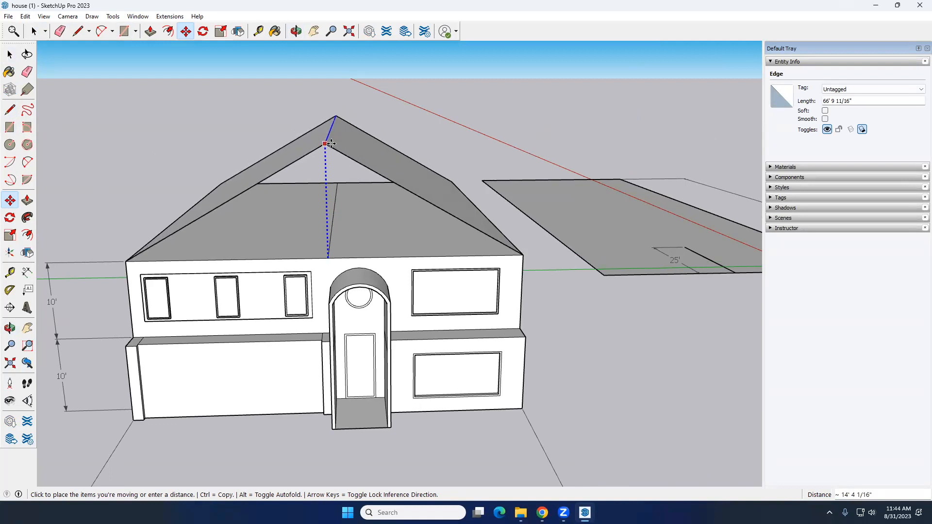
pyautogui.click(330, 141)
pyautogui.press('space')
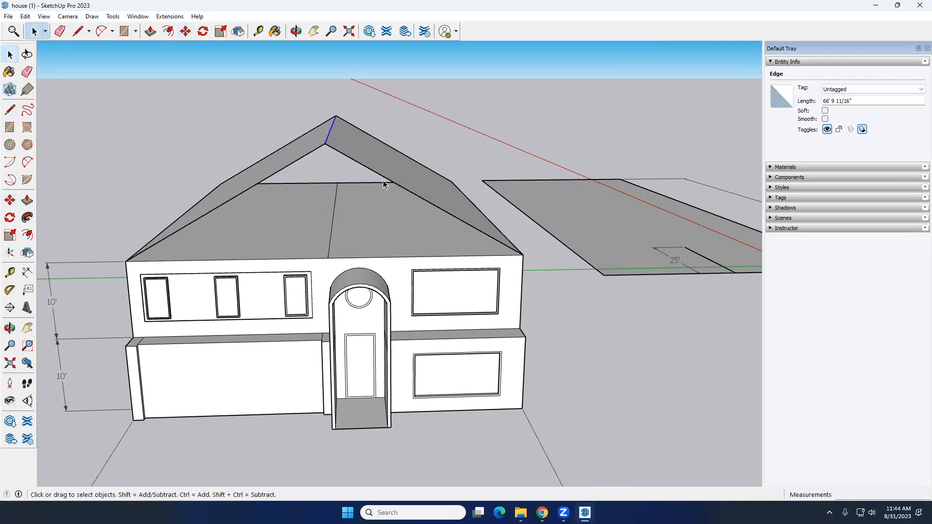
# - Select the gable roof's slopes with their edges, and push/pull the right slope outward by about 5 1/2"
pyautogui.scroll(-2, 351, 150)
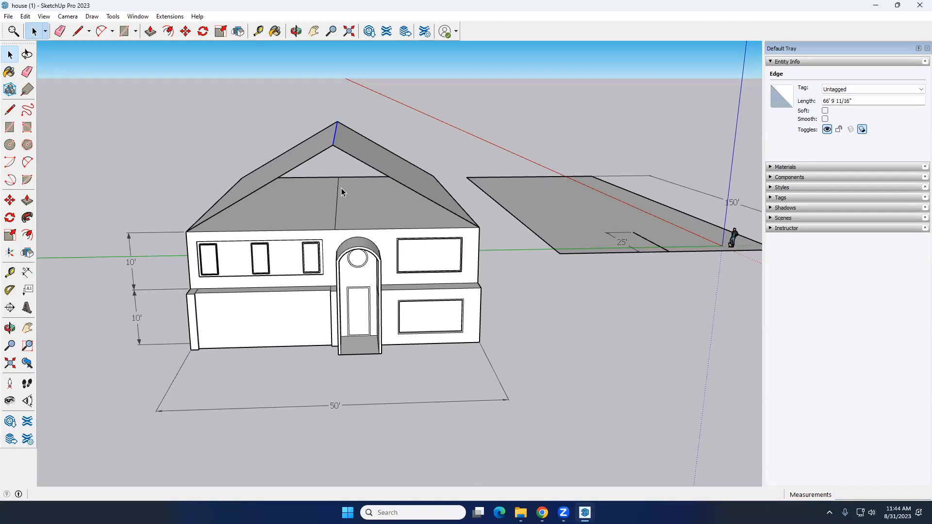
pyautogui.moveTo(385, 180); pyautogui.dragTo(383, 178, button='middle')
pyautogui.doubleClick(368, 145)
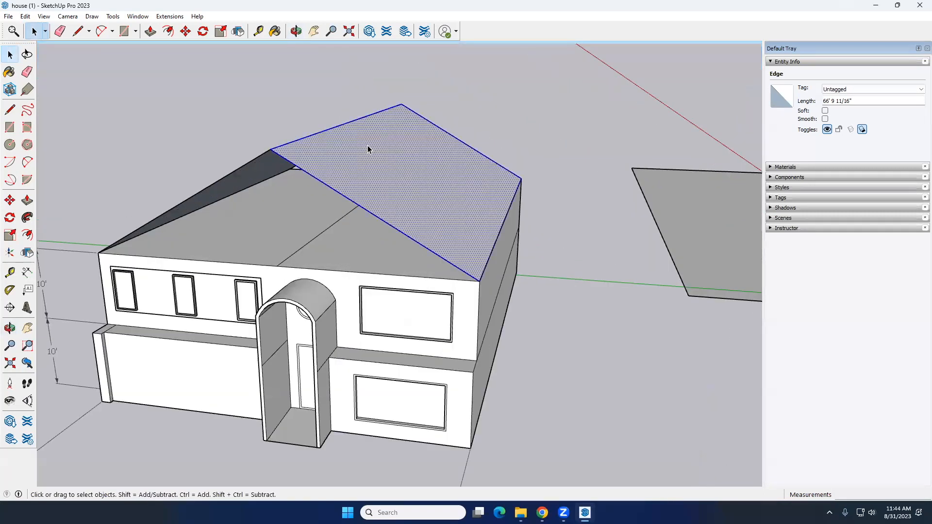
pyautogui.moveTo(329, 179); pyautogui.dragTo(358, 185, button='middle')
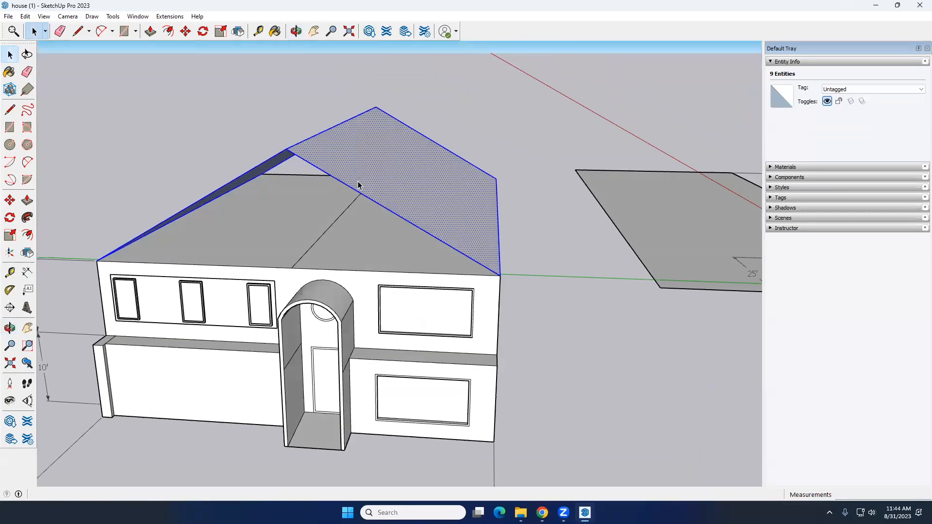
pyautogui.press('p')
pyautogui.click(390, 171)
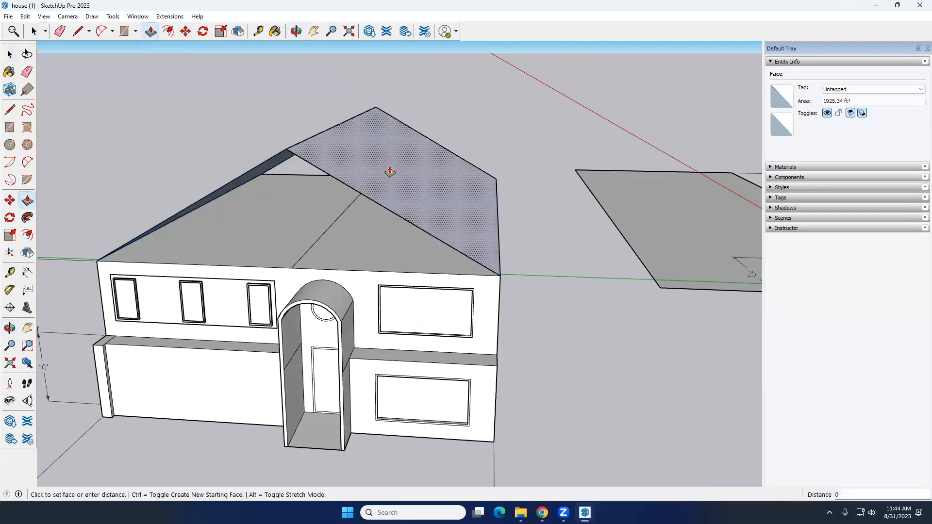
pyautogui.scroll(2, 391, 170)
pyautogui.click(389, 171)
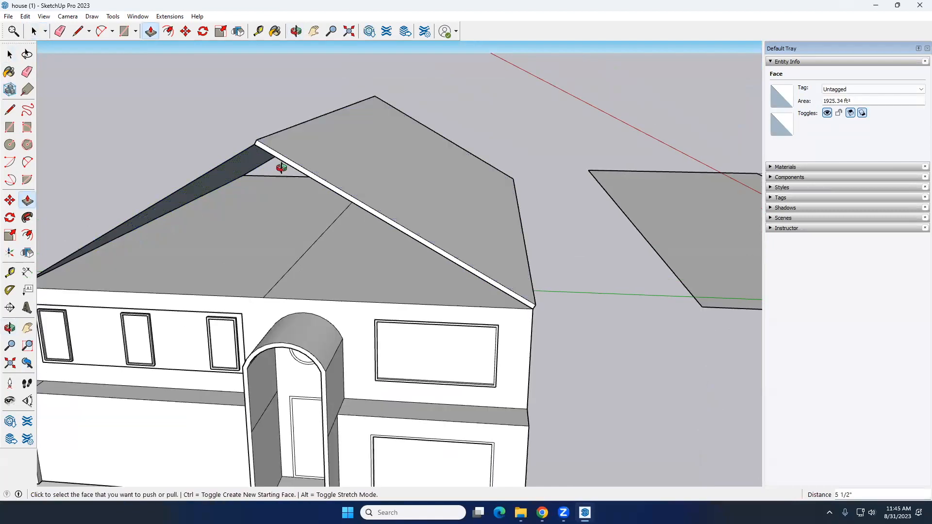
# - Push/pull the gable roof's left slope outward by about 4 5/8"
pyautogui.moveTo(281, 166); pyautogui.dragTo(308, 167, button='middle')
pyautogui.click(308, 168)
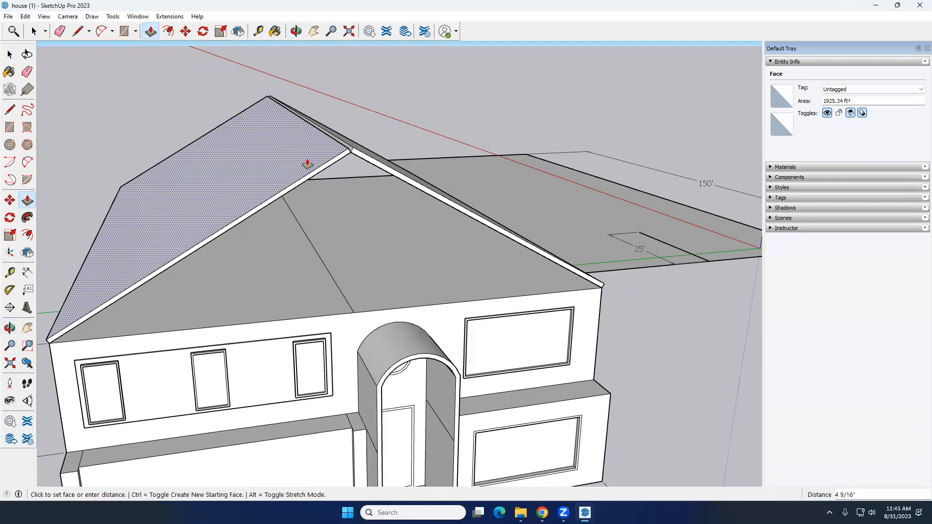
pyautogui.scroll(3, 342, 156)
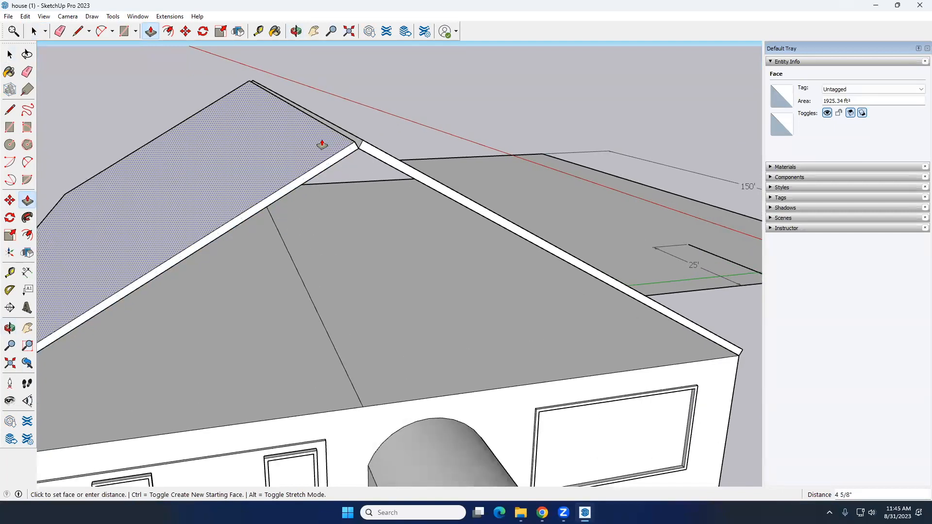
pyautogui.click(322, 145)
pyautogui.press('space')
# - Thicken the right roof slope again with Push/Pull
pyautogui.moveTo(322, 145)
pyautogui.mouseDown(button='middle')
pyautogui.moveTo(291, 174)
pyautogui.moveTo(307, 175)
pyautogui.mouseUp(button='middle')
pyautogui.scroll(-4, 307, 178)
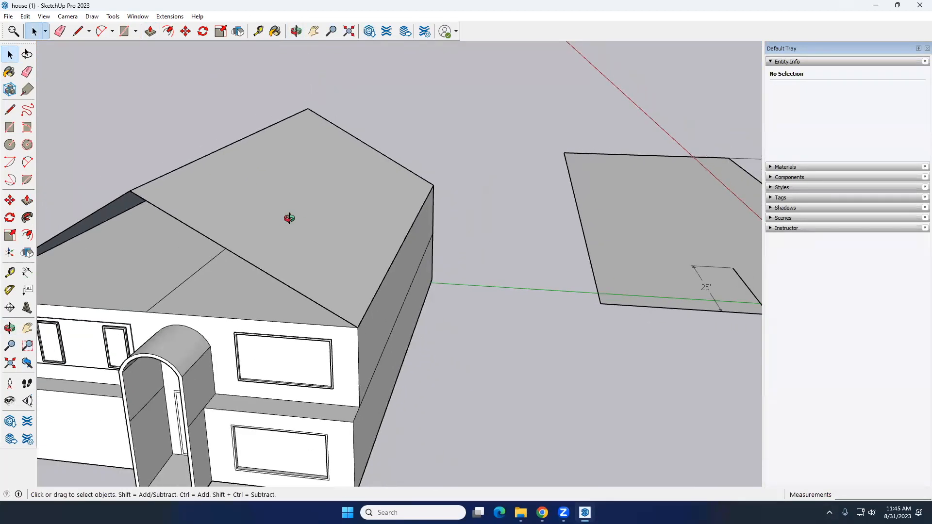
pyautogui.moveTo(294, 216); pyautogui.dragTo(334, 197, button='middle')
pyautogui.press('p')
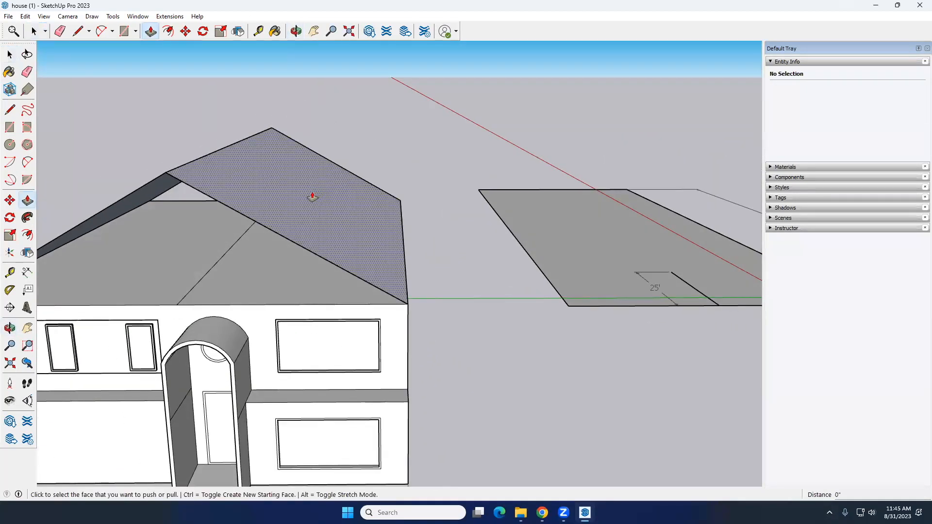
# - Push/Pull both roof slopes outward by 5 inches to give the roof thickness
pyautogui.click(313, 197)
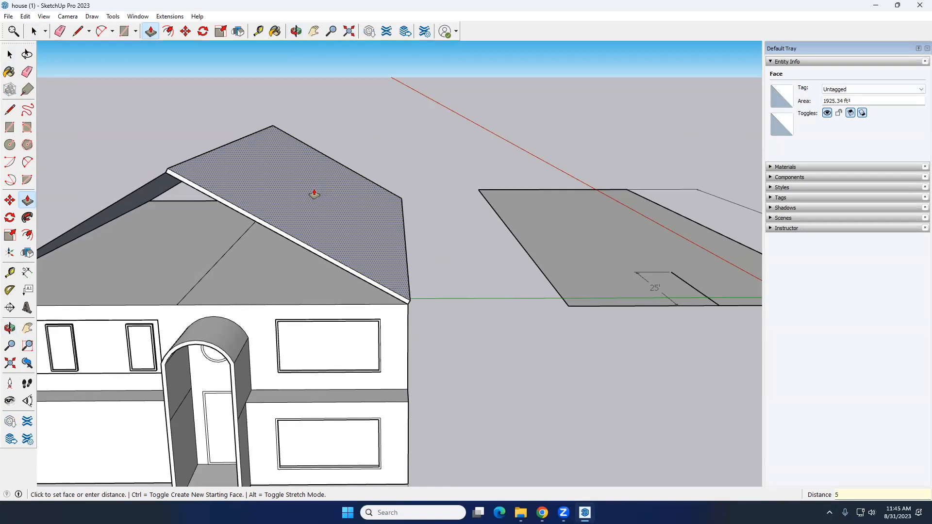
pyautogui.press('Return')
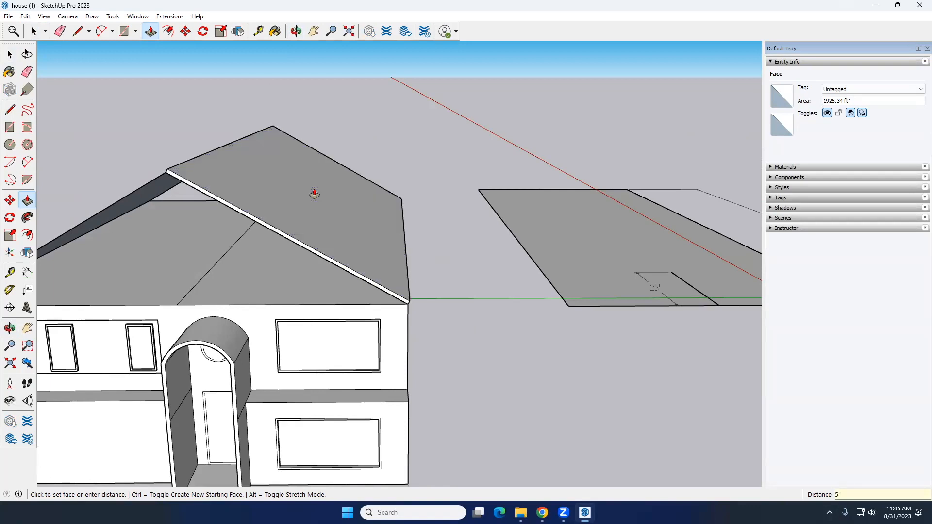
pyautogui.scroll(-4, 316, 204)
pyautogui.moveTo(347, 209); pyautogui.dragTo(413, 243, button='middle')
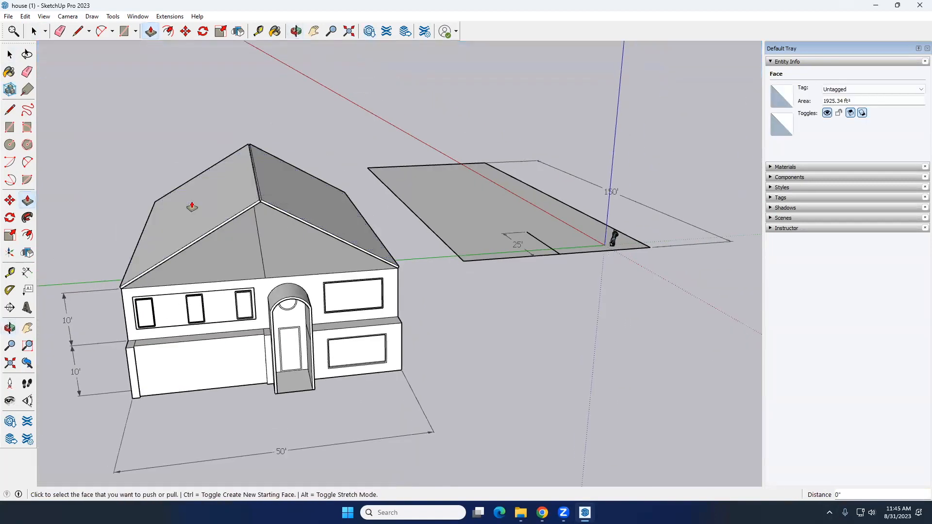
pyautogui.press('space')
pyautogui.moveTo(195, 204); pyautogui.dragTo(279, 178, button='middle')
pyautogui.scroll(8, 267, 161)
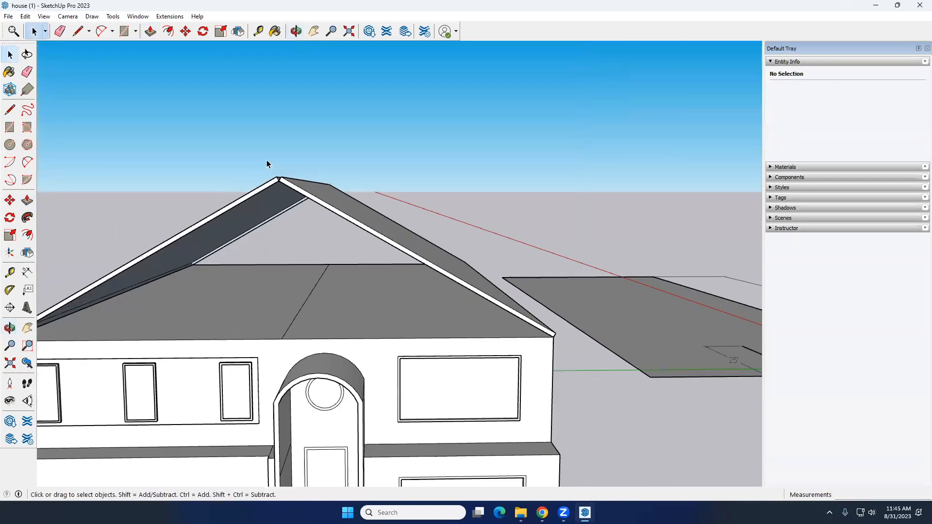
pyautogui.scroll(-4, 299, 217)
pyautogui.moveTo(392, 275)
pyautogui.mouseDown(button='middle')
pyautogui.moveTo(394, 265)
pyautogui.moveTo(335, 245)
pyautogui.moveTo(344, 271)
pyautogui.moveTo(379, 278)
pyautogui.mouseUp(button='middle')
pyautogui.moveTo(295, 281); pyautogui.dragTo(340, 281, button='middle')
pyautogui.keyDown('shift'); pyautogui.moveTo(339, 281); pyautogui.dragTo(371, 317, button='middle'); pyautogui.keyUp('shift')
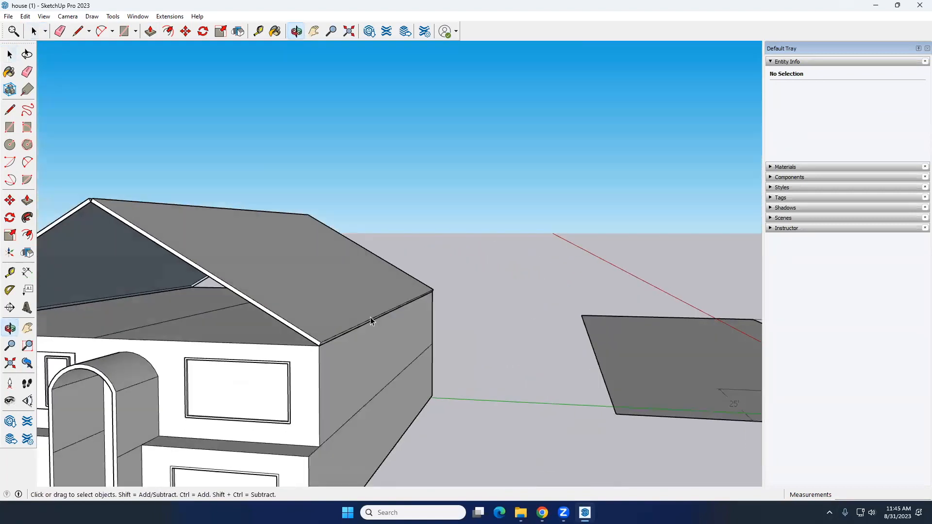
pyautogui.scroll(2, 273, 327)
pyautogui.scroll(4, 342, 322)
pyautogui.scroll(2, 321, 318)
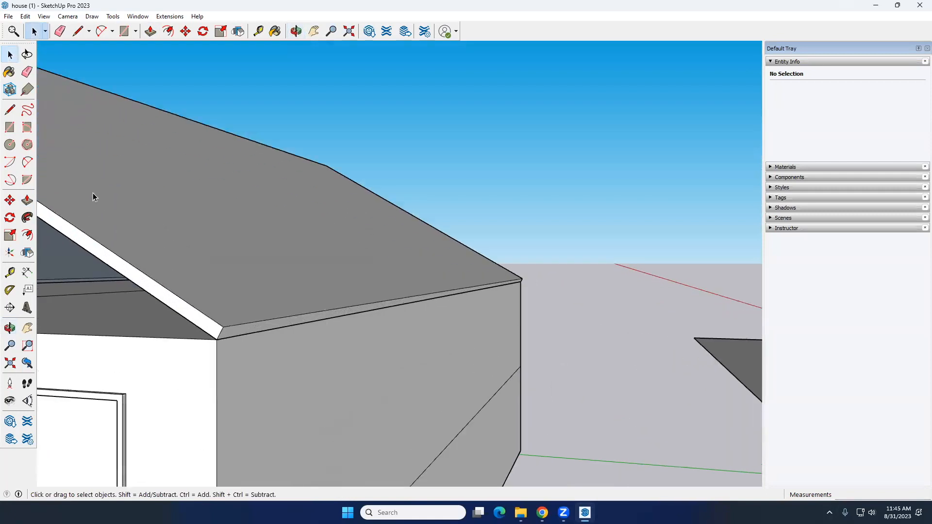
pyautogui.click(28, 200)
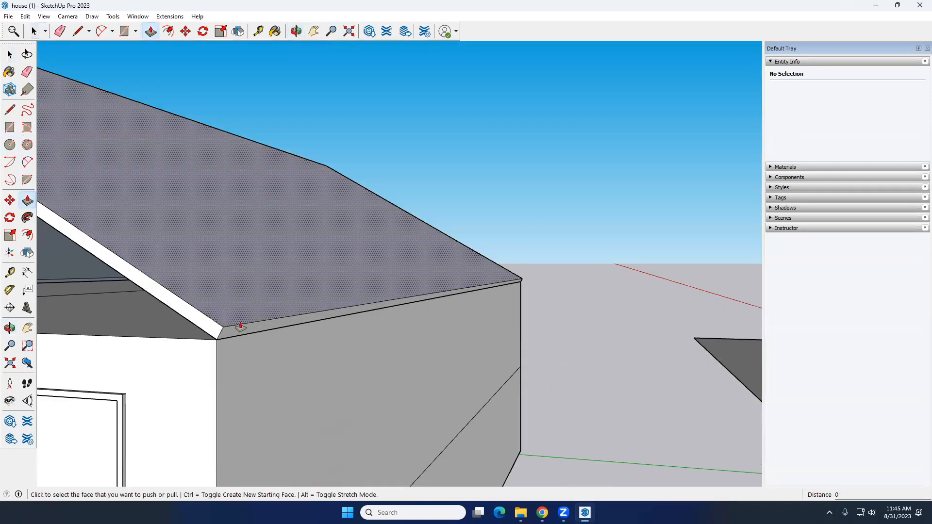
pyautogui.scroll(1, 258, 326)
pyautogui.click(258, 326)
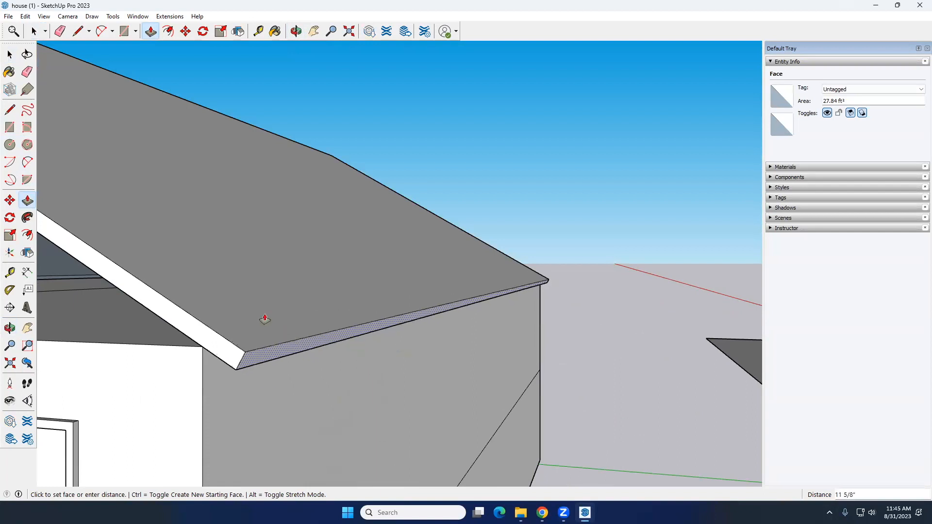
pyautogui.scroll(-3, 347, 326)
pyautogui.scroll(-2, 347, 327)
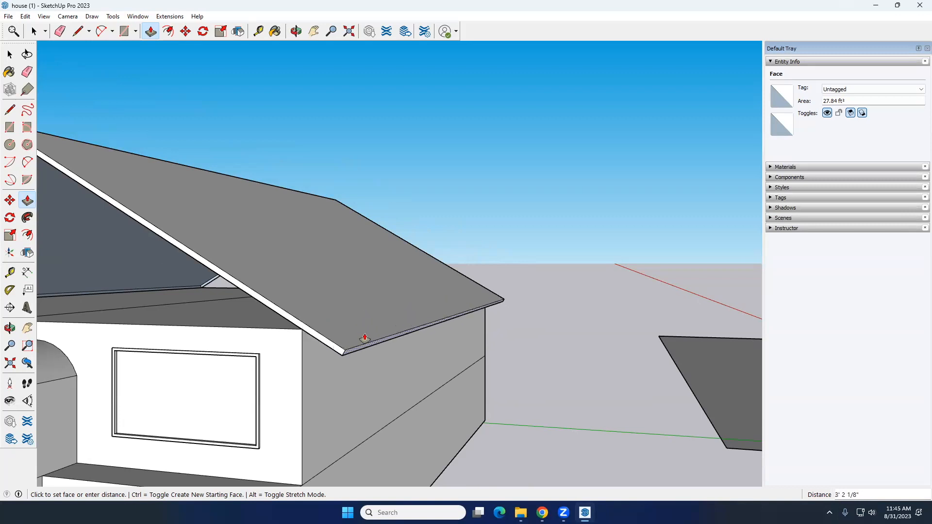
pyautogui.press('Escape')
pyautogui.press('space')
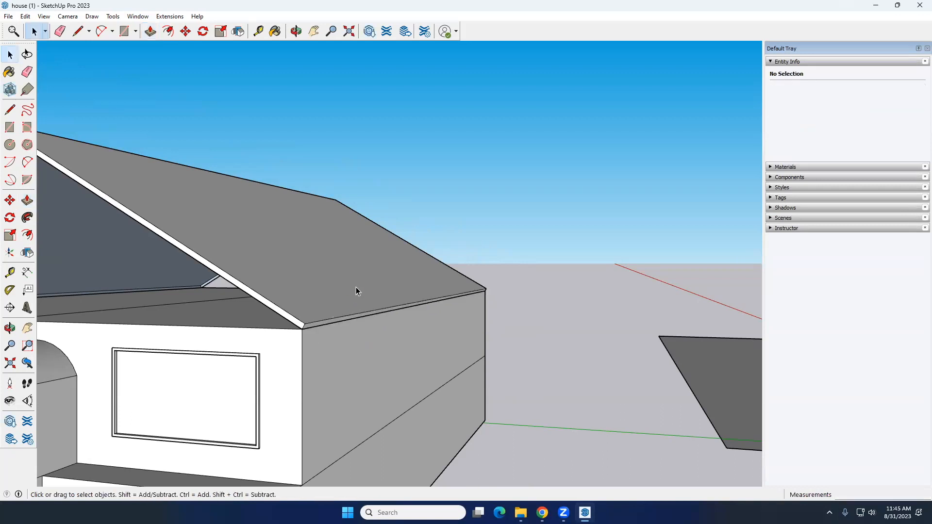
# - Extend the lower edge of the roof slope on the large-window side outward with Push/Pull to make an eave overhang of about 4' 6"
pyautogui.scroll(-3, 357, 287)
pyautogui.scroll(-5, 357, 281)
pyautogui.scroll(6, 372, 302)
pyautogui.scroll(4, 333, 284)
pyautogui.moveTo(334, 284); pyautogui.dragTo(302, 232, button='middle')
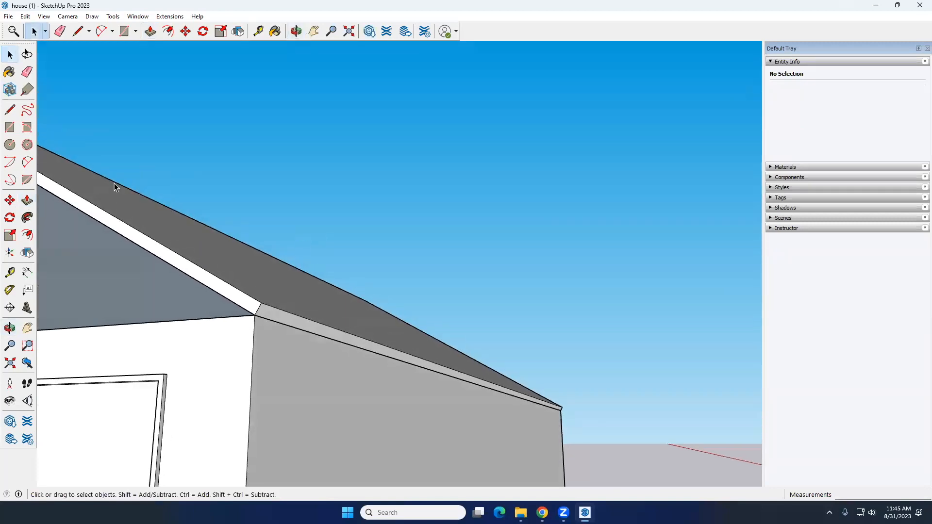
pyautogui.click(27, 201)
pyautogui.click(273, 318)
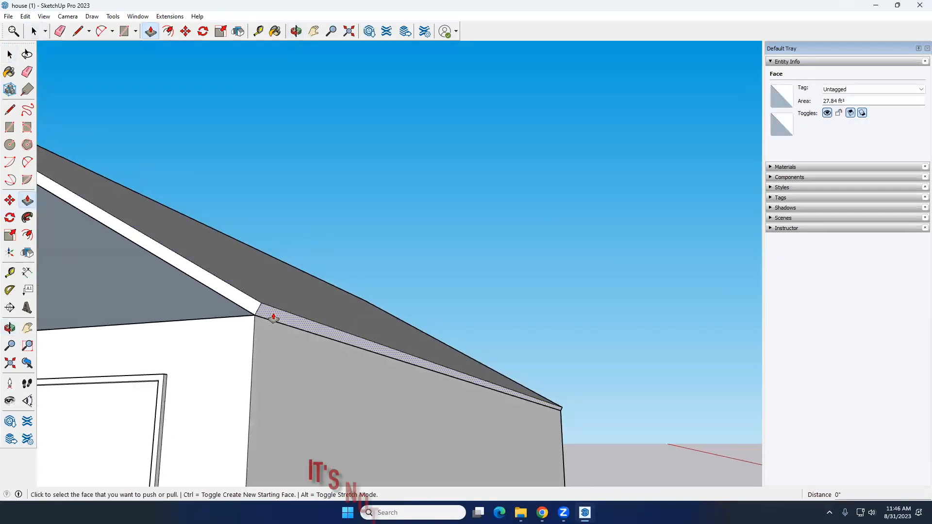
pyautogui.click(274, 318)
pyautogui.scroll(-3, 398, 387)
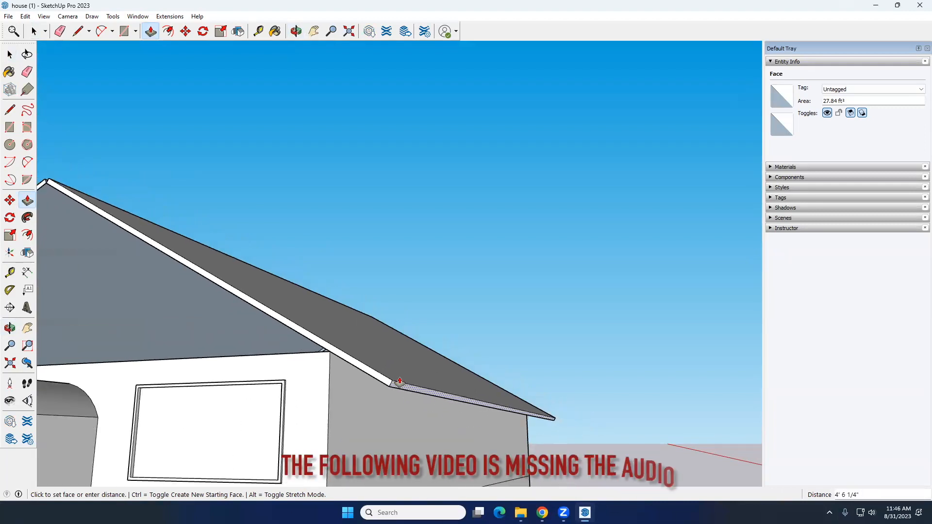
pyautogui.click(399, 383)
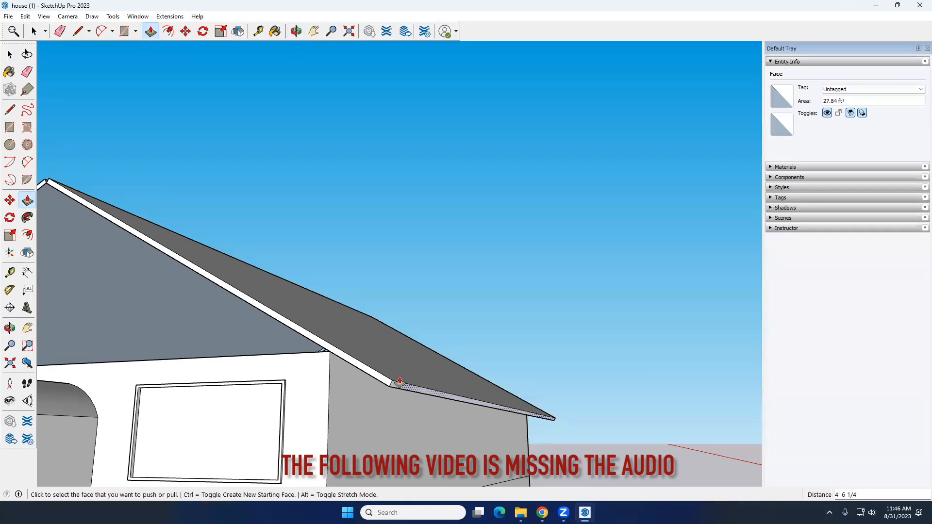
pyautogui.press('space')
# - Extend the opposite roof slope's lower edge outward with Push/Pull by about 4' 3" to match the other eave overhang
pyautogui.scroll(-7, 481, 385)
pyautogui.moveTo(479, 384); pyautogui.dragTo(360, 345, button='middle')
pyautogui.scroll(10, 344, 381)
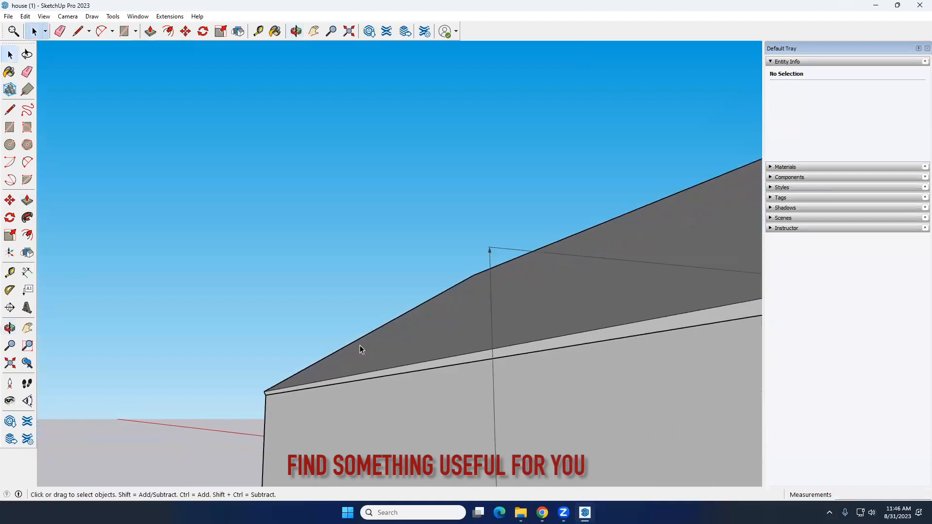
pyautogui.click(28, 203)
pyautogui.click(352, 366)
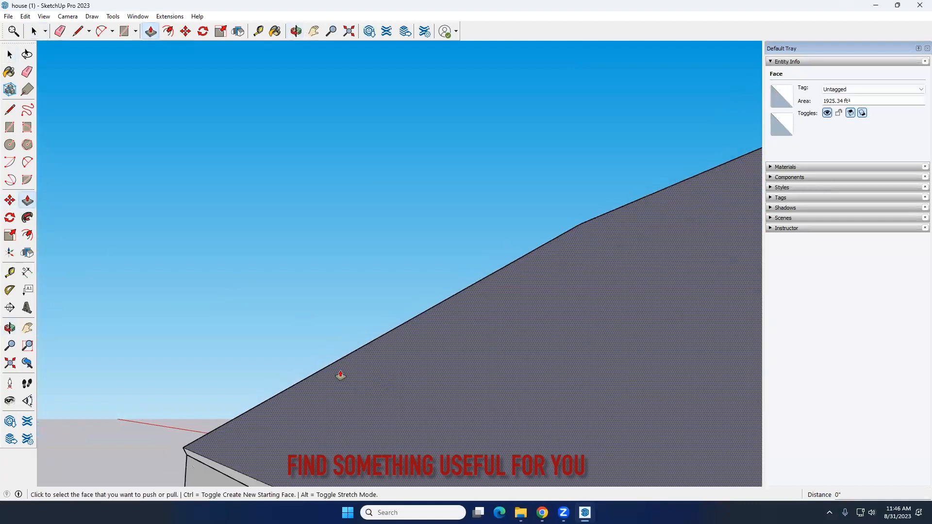
pyautogui.click(317, 393)
pyautogui.scroll(-10, 233, 364)
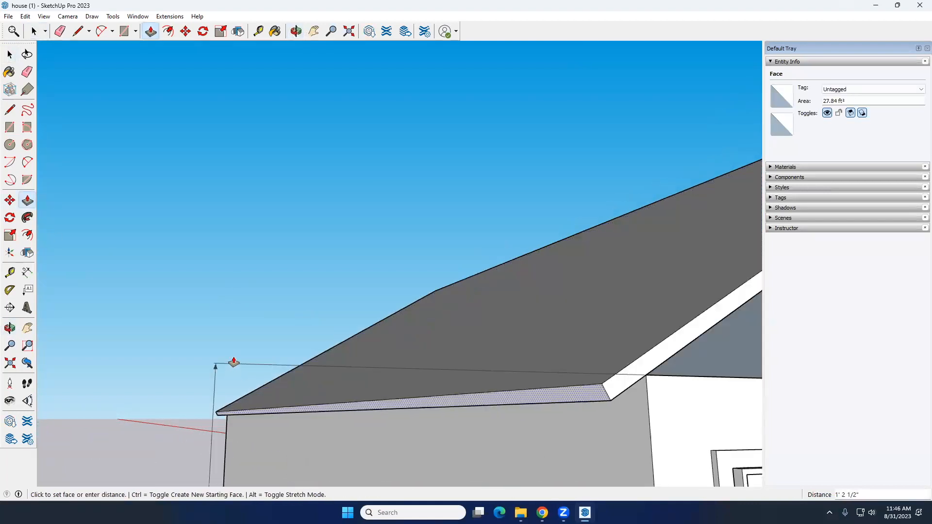
pyautogui.moveTo(230, 377); pyautogui.dragTo(194, 398, button='middle')
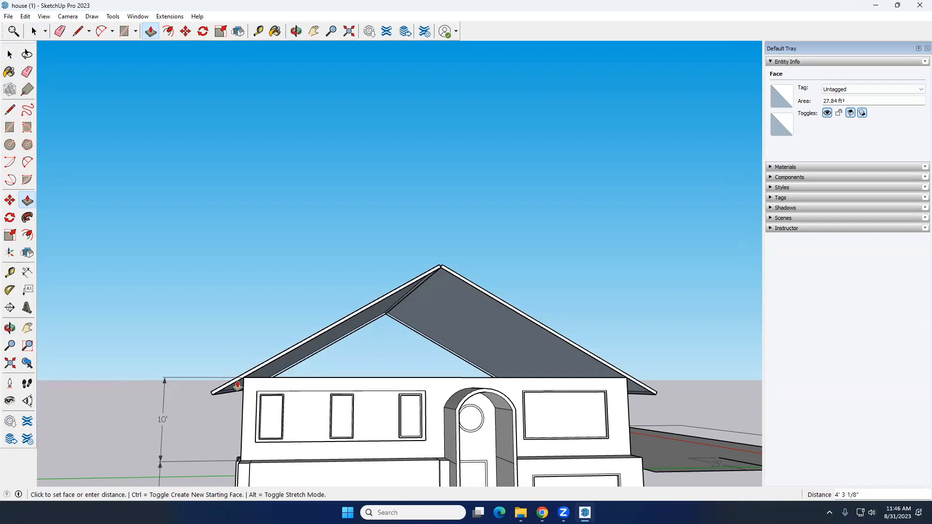
pyautogui.press('space')
# - Examine both eave overhangs, the roof's underside and the ridge where the two slopes meet
pyautogui.scroll(-5, 320, 409)
pyautogui.moveTo(320, 410); pyautogui.dragTo(363, 357, button='middle')
pyautogui.scroll(3, 558, 416)
pyautogui.moveTo(558, 416); pyautogui.dragTo(493, 345, button='middle')
pyautogui.scroll(2, 305, 351)
pyautogui.click(325, 366)
pyautogui.scroll(3, 436, 255)
pyautogui.scroll(-3, 453, 275)
pyautogui.moveTo(452, 275); pyautogui.dragTo(503, 305, button='middle')
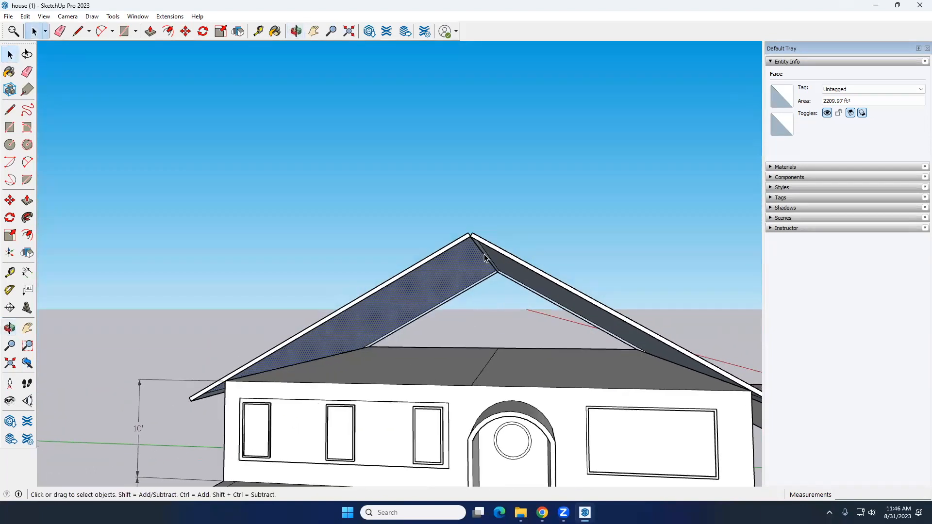
pyautogui.moveTo(396, 316); pyautogui.dragTo(460, 267, button='middle')
pyautogui.tripleClick(423, 279)
pyautogui.scroll(-3, 378, 278)
pyautogui.click(431, 260)
pyautogui.scroll(7, 406, 316)
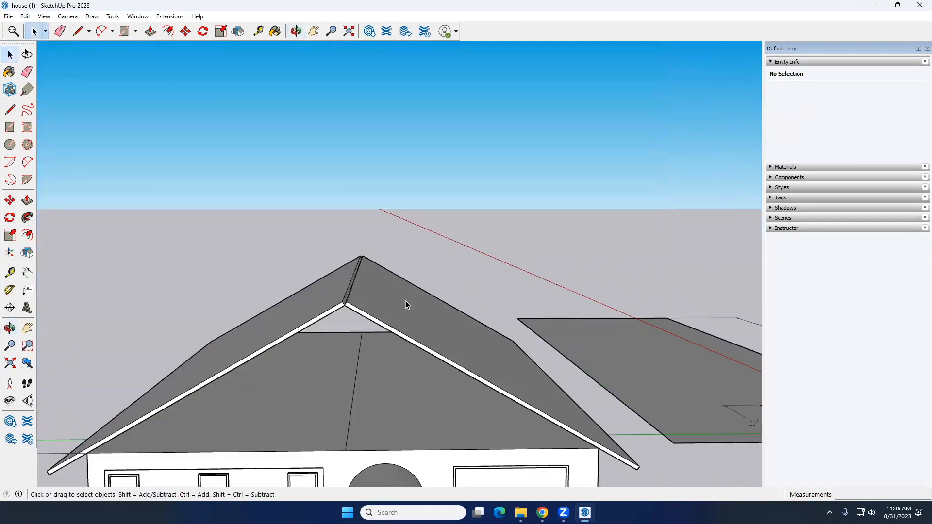
# - Draw a line of about 5" across the front end of the ridge gap, joining the two slopes' upper corners into a triangular face
pyautogui.scroll(2, 348, 306)
pyautogui.moveTo(348, 308); pyautogui.dragTo(380, 305, button='middle')
pyautogui.click(10, 111)
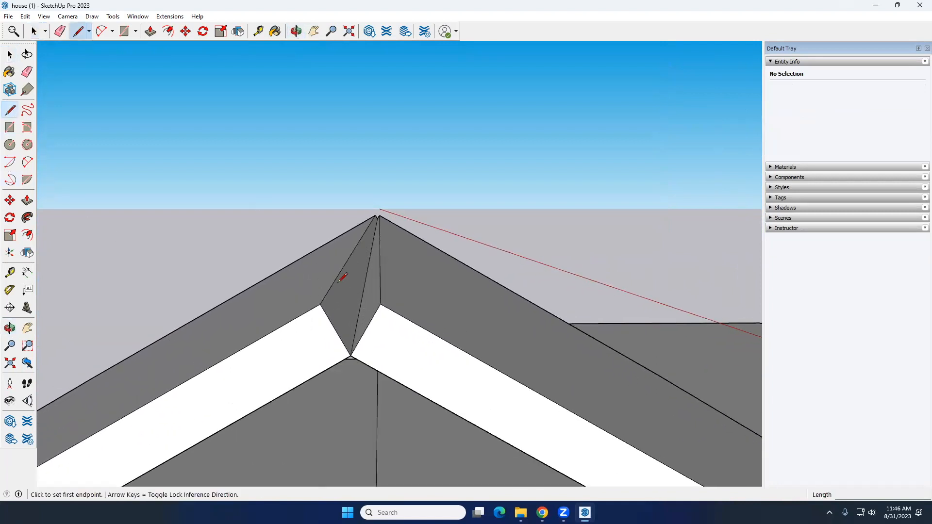
pyautogui.click(320, 304)
pyautogui.click(381, 304)
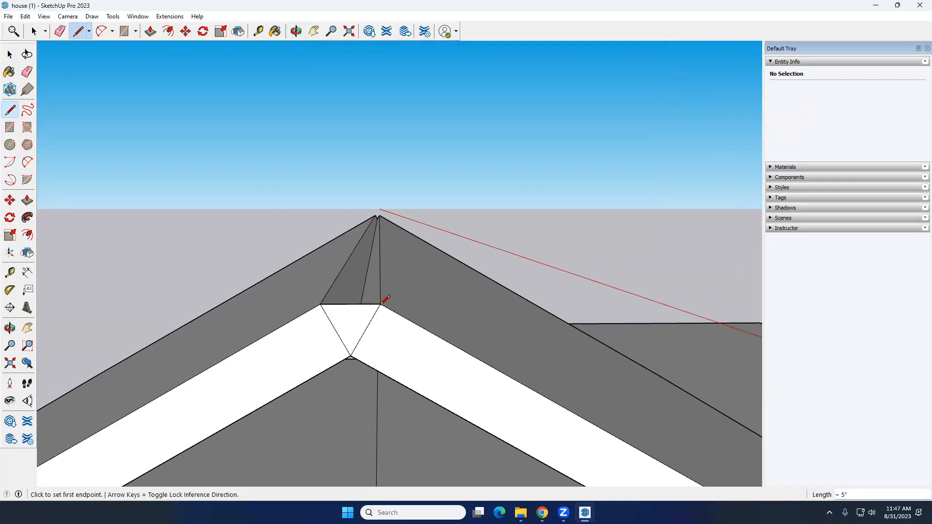
pyautogui.press('space')
# - Push/Pull the triangular face along the ridge to the rear end of the roof, about 66' 10", filling the gap
pyautogui.scroll(-3, 358, 257)
pyautogui.moveTo(387, 262); pyautogui.dragTo(312, 306, button='middle')
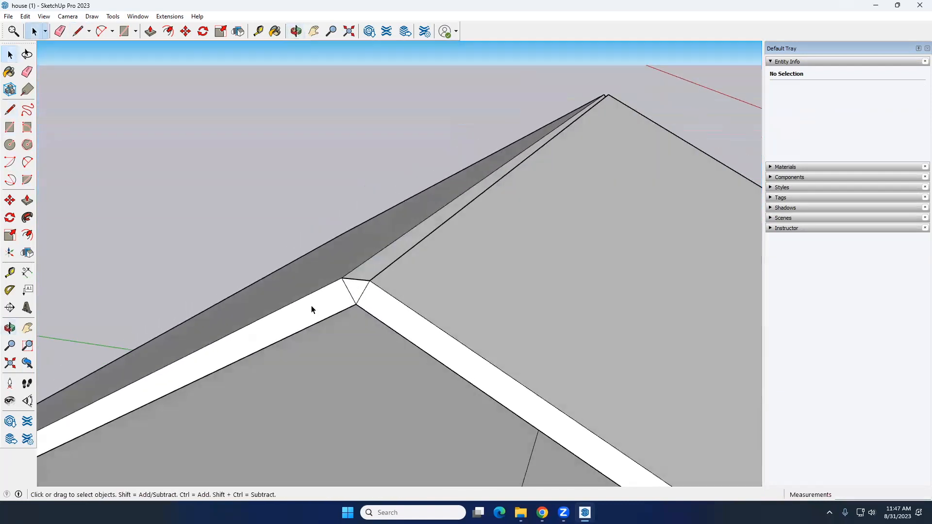
pyautogui.scroll(-4, 311, 305)
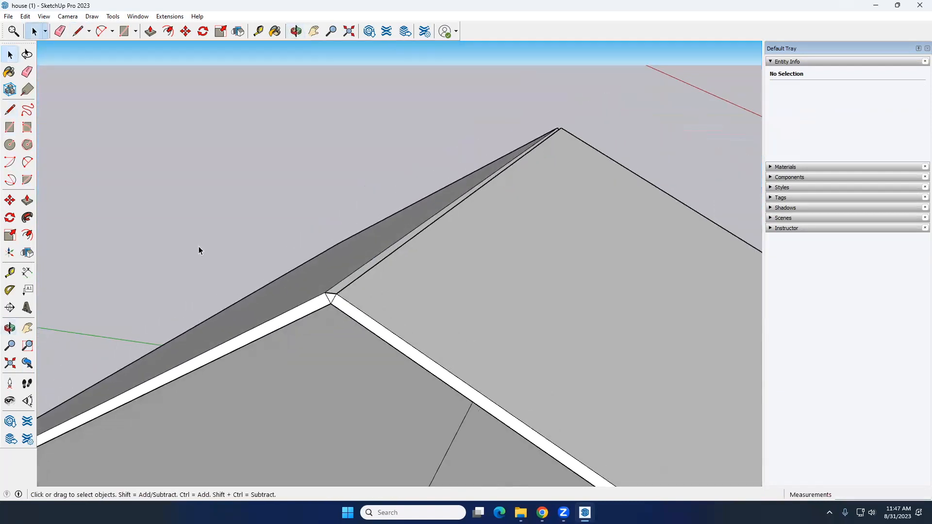
pyautogui.click(27, 200)
pyautogui.click(327, 303)
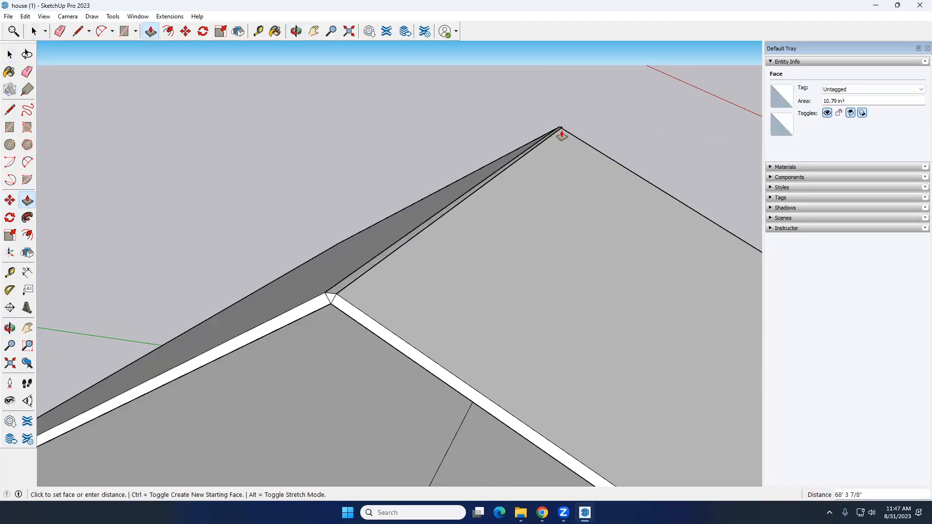
pyautogui.moveTo(551, 152); pyautogui.dragTo(354, 244, button='middle')
pyautogui.scroll(6, 478, 253)
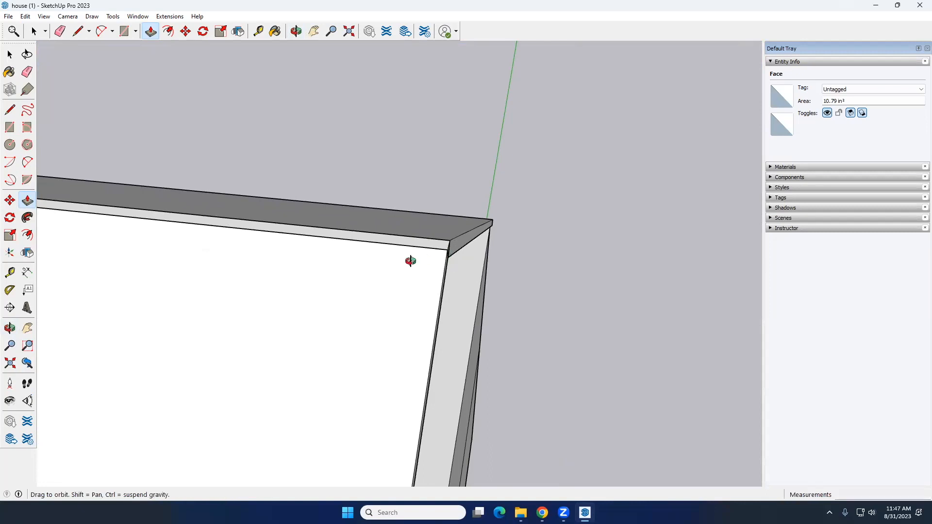
pyautogui.scroll(5, 410, 260)
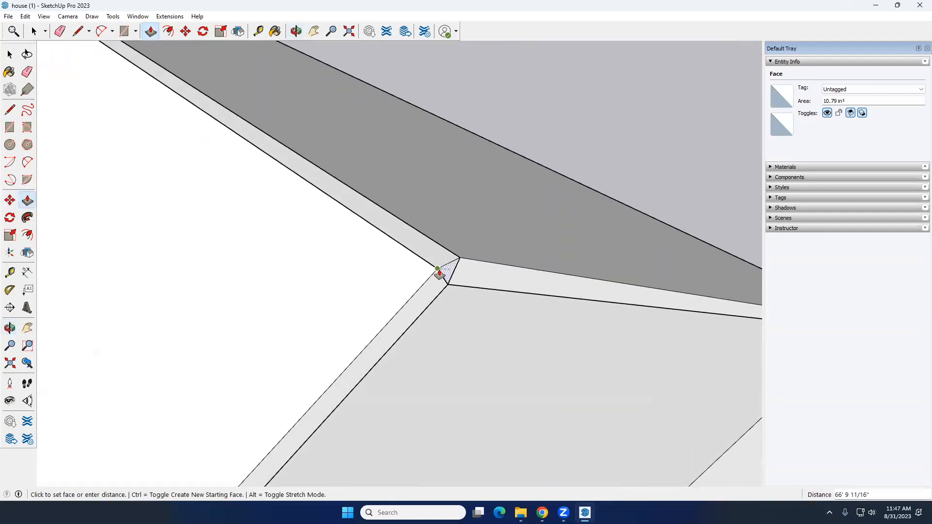
pyautogui.press('space')
# - Delete the two edges dividing the triangle from the slopes' front faces at the roof peak, merging them into one gable face
pyautogui.scroll(-10, 427, 252)
pyautogui.moveTo(257, 248); pyautogui.dragTo(363, 271, button='middle')
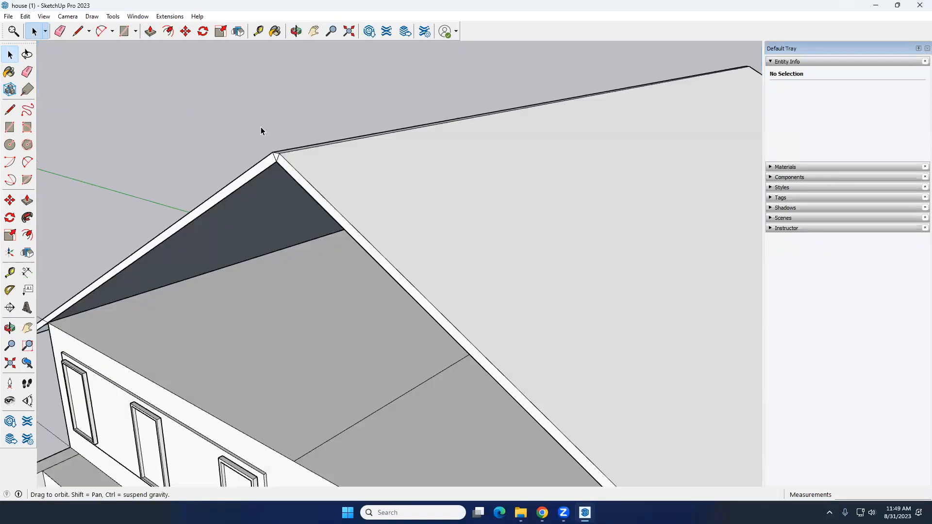
pyautogui.scroll(5, 372, 335)
pyautogui.scroll(-3, 397, 296)
pyautogui.moveTo(398, 297)
pyautogui.mouseDown(button='middle')
pyautogui.moveTo(362, 313)
pyautogui.moveTo(412, 301)
pyautogui.mouseUp(button='middle')
pyautogui.scroll(4, 389, 299)
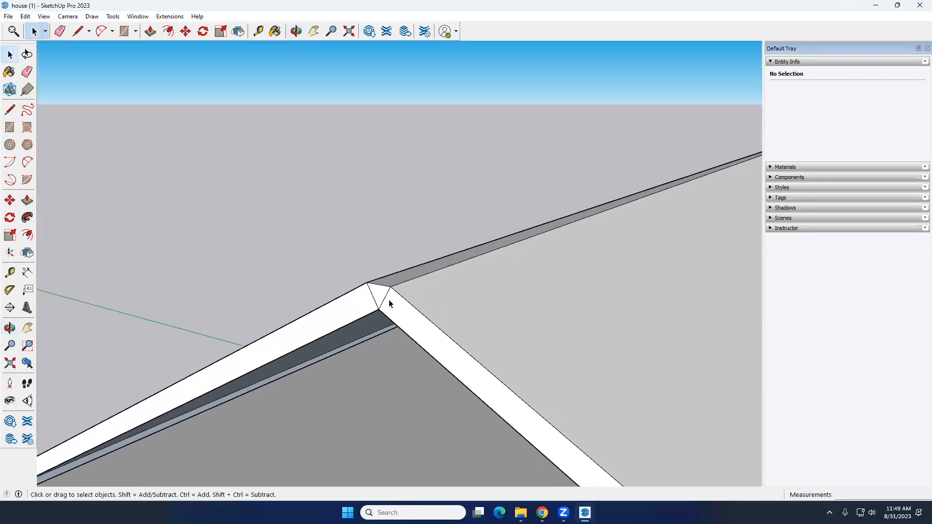
pyautogui.scroll(3, 389, 299)
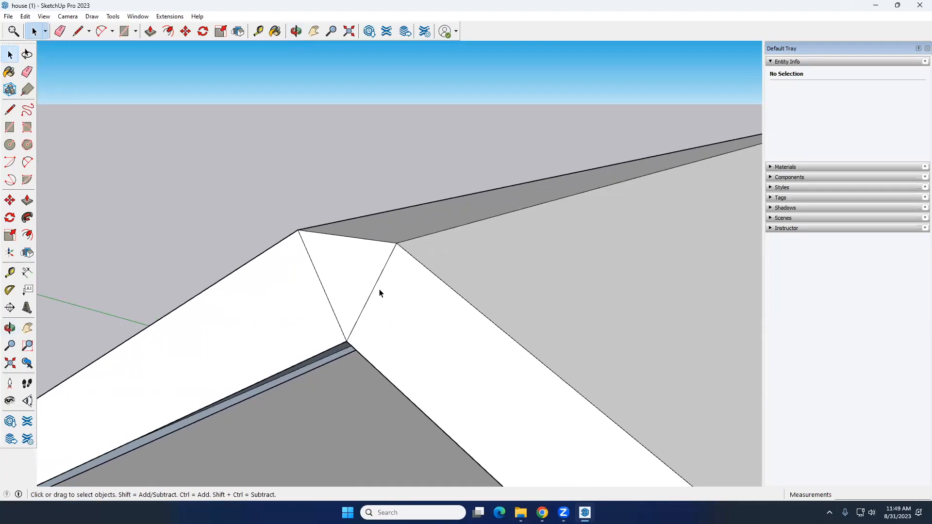
pyautogui.click(374, 287)
pyautogui.press('Delete')
# - Push/Pull the merged front gable face of the roof forward by about 2' 6" to form a front overhang
pyautogui.click(28, 201)
pyautogui.scroll(-5, 203, 316)
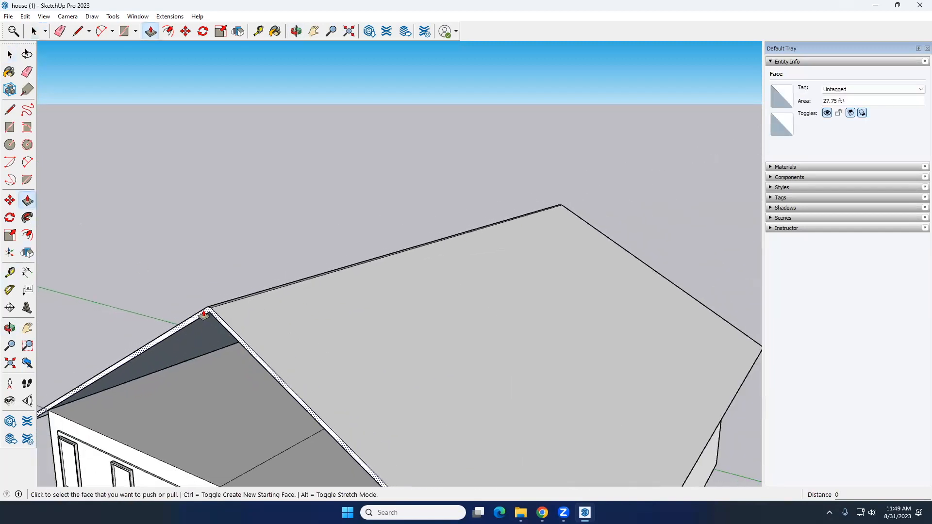
pyautogui.scroll(-1, 204, 314)
pyautogui.click(203, 316)
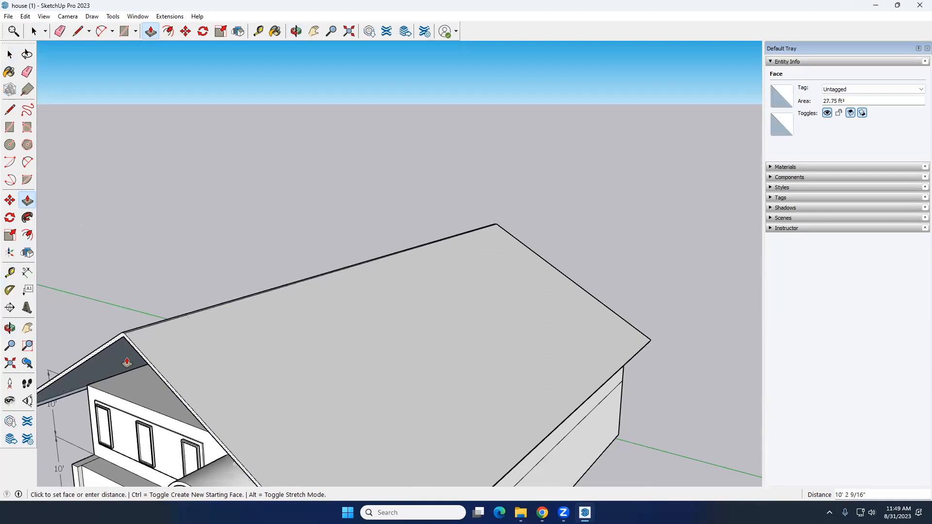
pyautogui.scroll(-6, 126, 362)
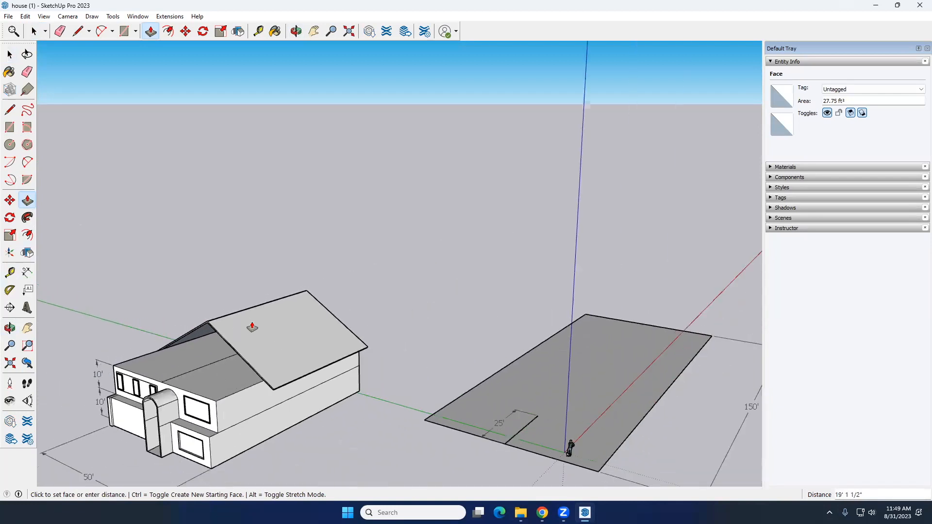
pyautogui.scroll(3, 144, 393)
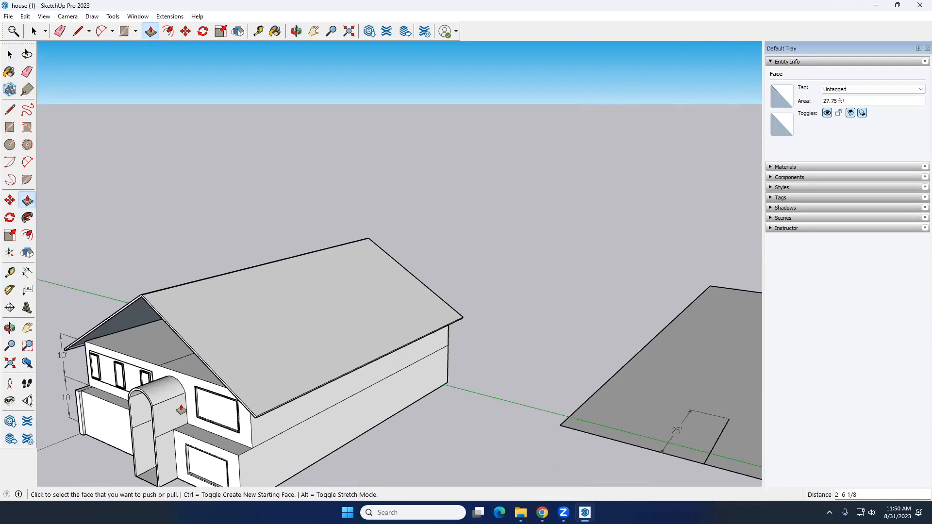
pyautogui.press('space')
pyautogui.scroll(6, 141, 296)
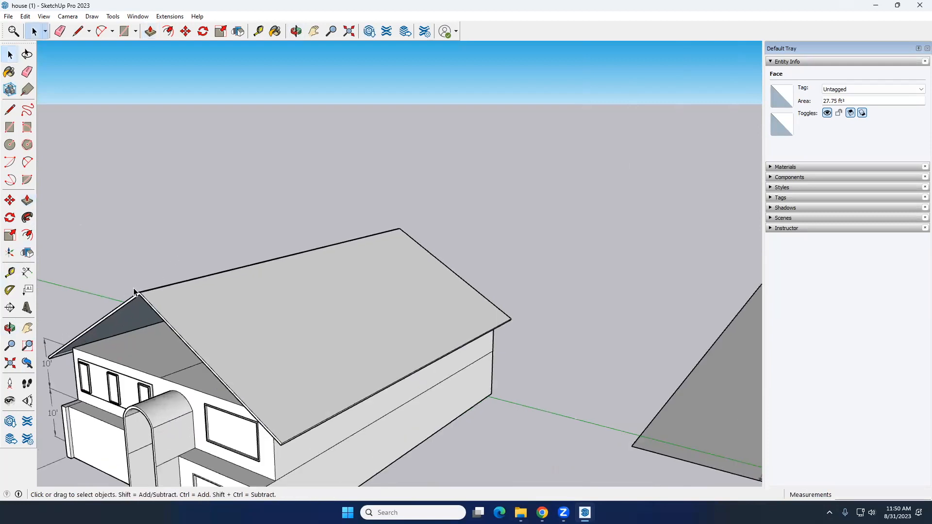
# - Delete the two edges dividing the ridge triangle from the slopes' rear faces, merging them into one rear gable face
pyautogui.scroll(-2, 208, 340)
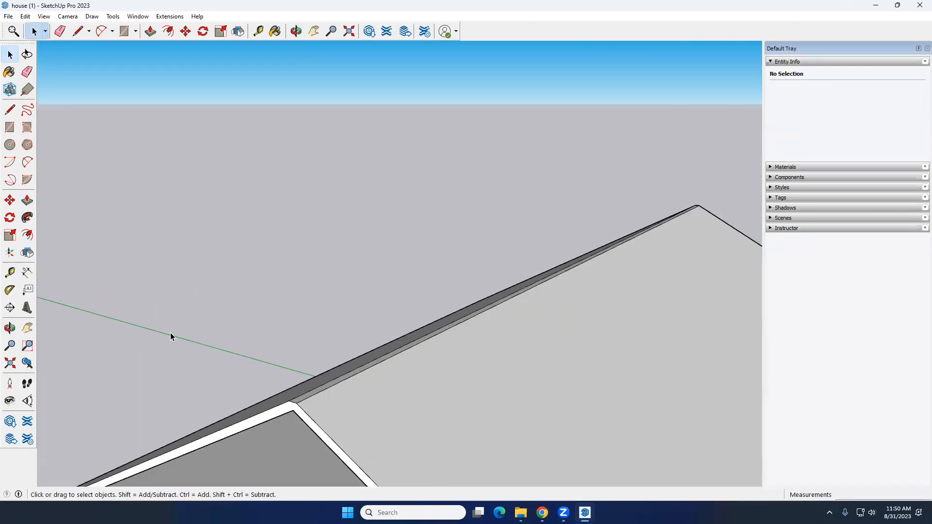
pyautogui.scroll(-6, 281, 316)
pyautogui.moveTo(291, 321); pyautogui.dragTo(388, 294, button='middle')
pyautogui.scroll(8, 389, 294)
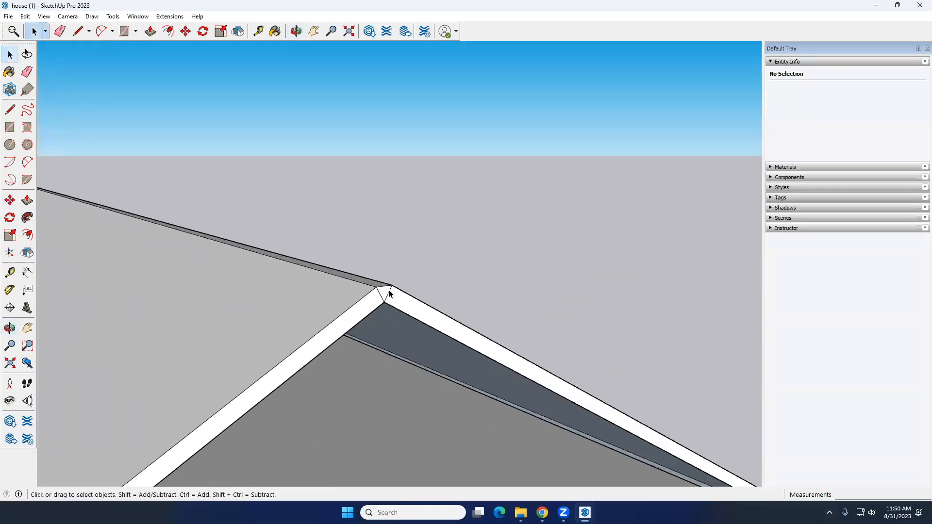
pyautogui.scroll(3, 390, 297)
pyautogui.click(389, 305)
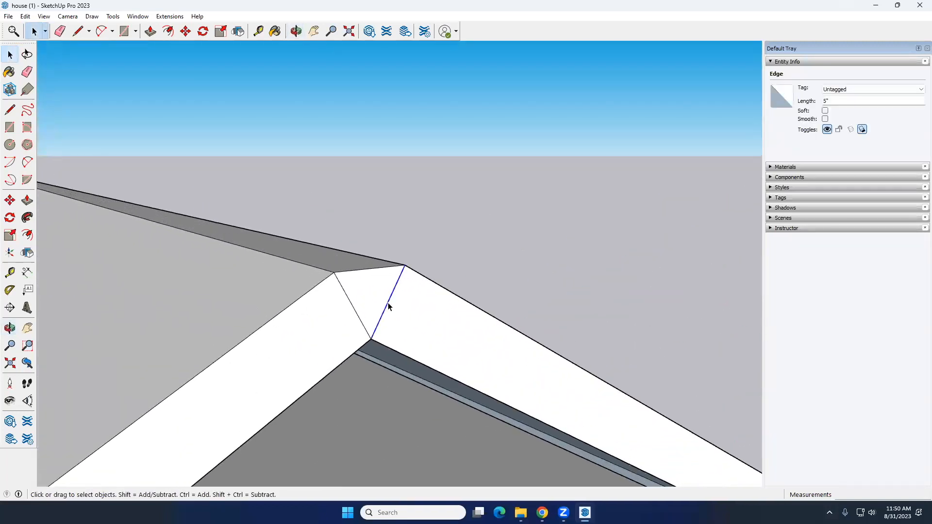
pyautogui.scroll(-3, 362, 295)
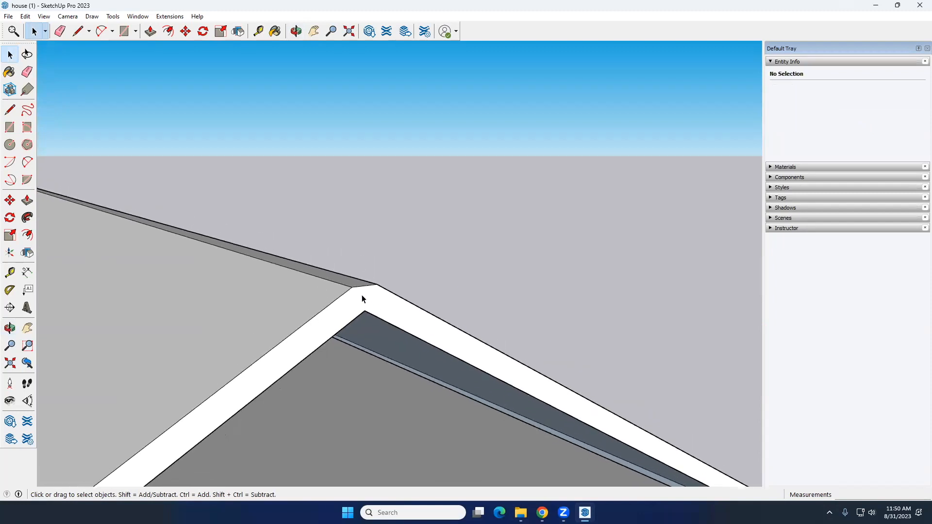
# - Push/Pull the merged rear gable face of the roof outward by about 5' 4" to form a rear overhang
pyautogui.press('p')
pyautogui.click(384, 308)
pyautogui.scroll(-5, 443, 311)
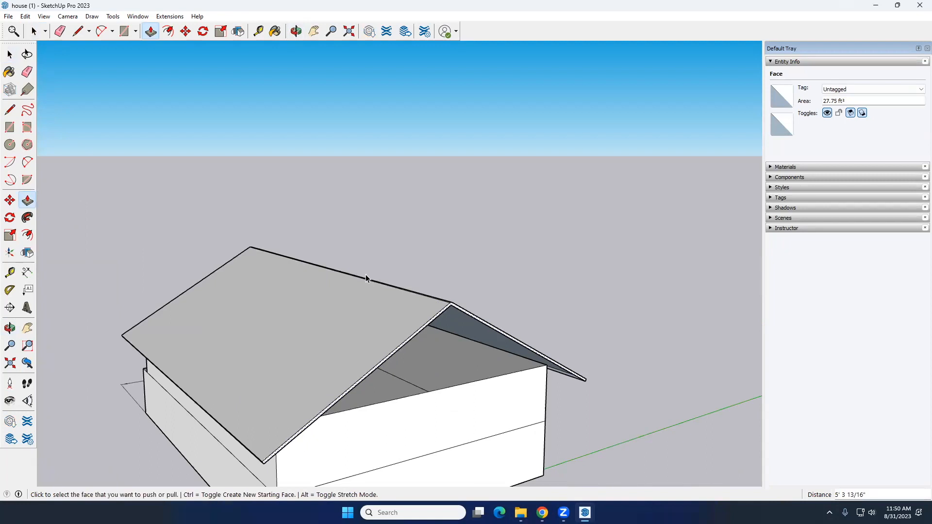
pyautogui.press('space')
pyautogui.scroll(-2, 349, 272)
pyautogui.moveTo(337, 267); pyautogui.dragTo(471, 302, button='middle')
pyautogui.moveTo(416, 335); pyautogui.dragTo(480, 322, button='middle')
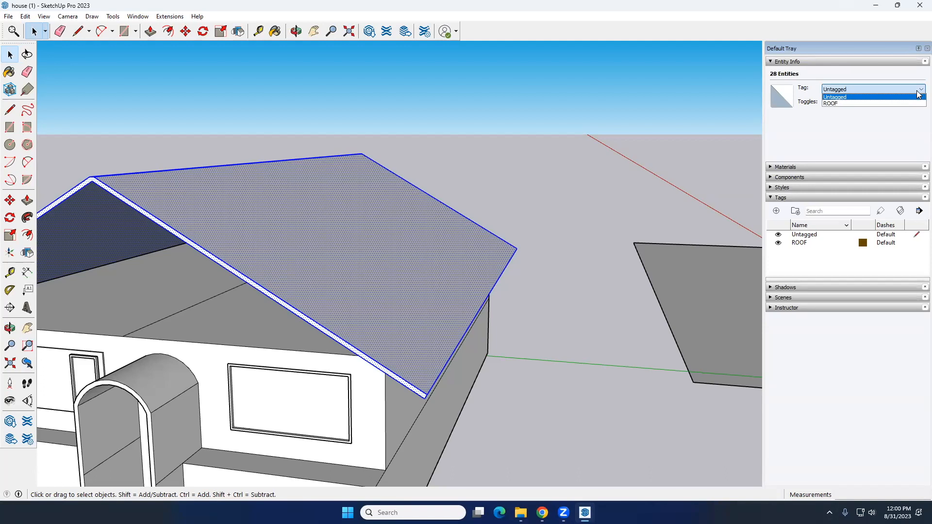
# - Assign the selected roof geometry to the ROOF tag and reselect the roof to check its tag
pyautogui.click(882, 105)
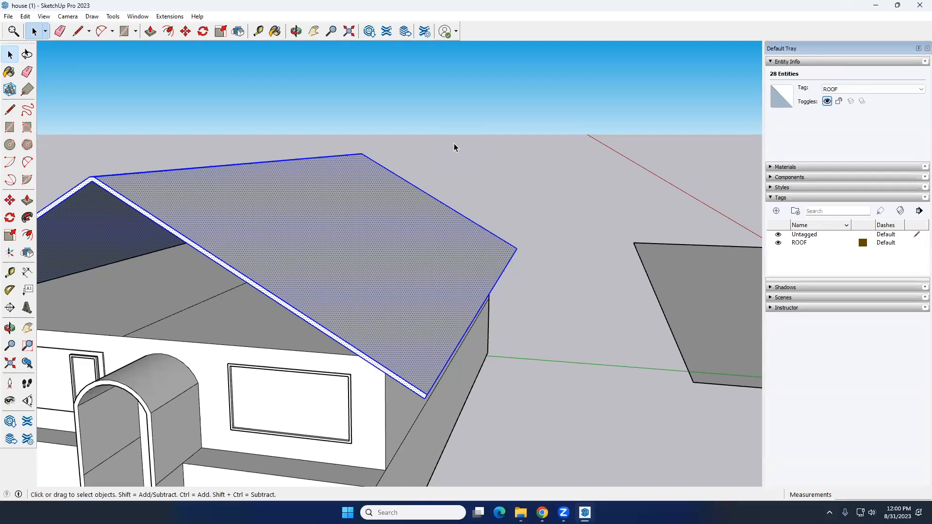
pyautogui.click(503, 148)
pyautogui.click(327, 204)
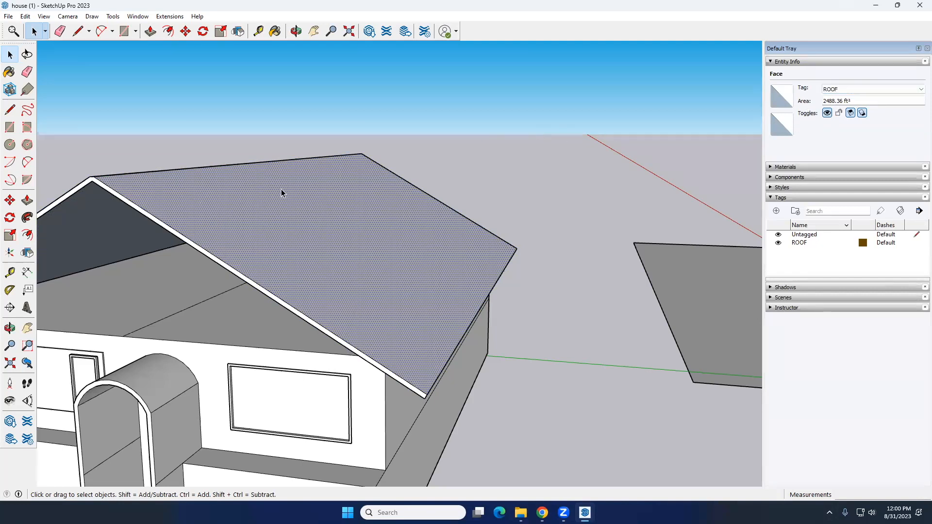
pyautogui.click(488, 158)
pyautogui.click(367, 221)
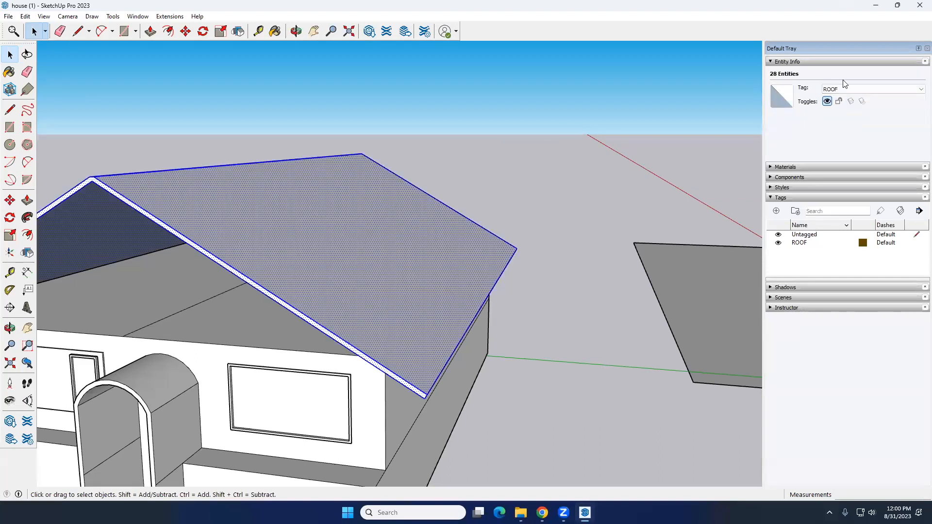
pyautogui.click(461, 162)
pyautogui.click(339, 231)
pyautogui.click(518, 128)
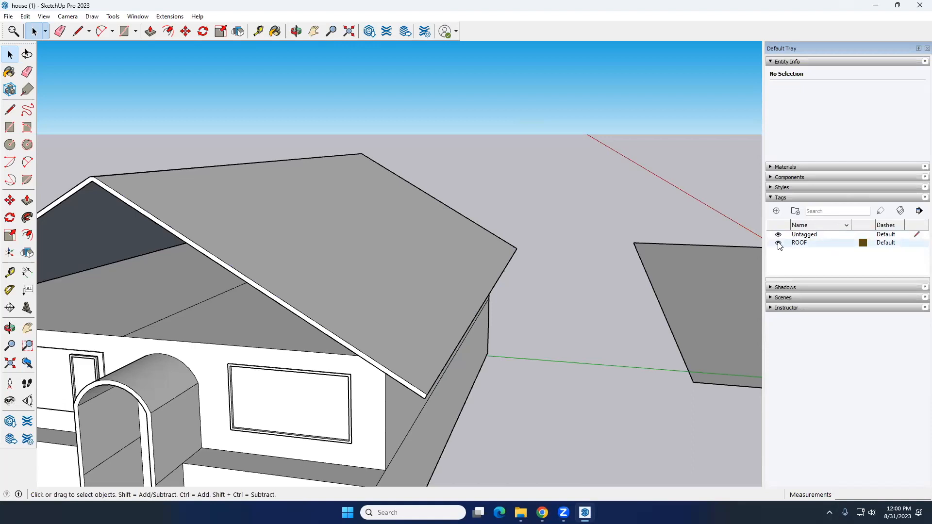
# - Hide and show the ROOF tag repeatedly to check that it controls the roof's visibility
pyautogui.click(778, 243)
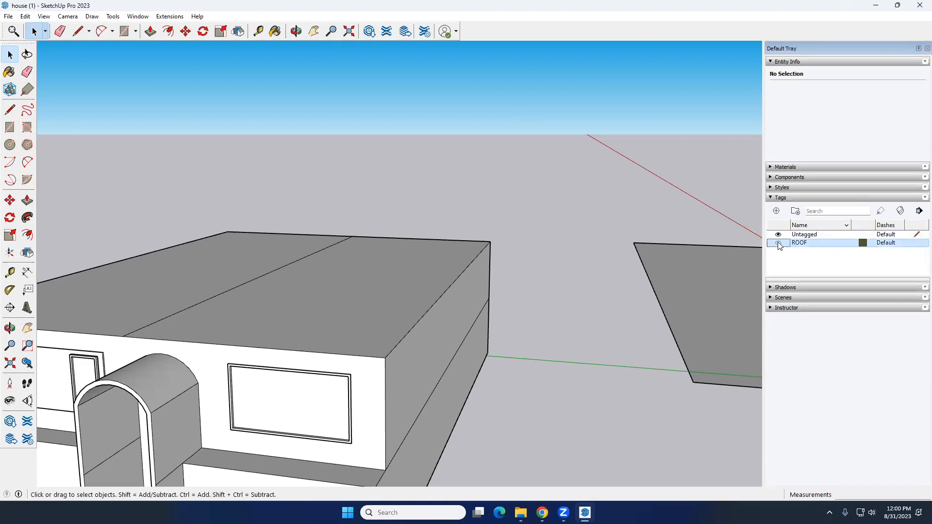
pyautogui.click(778, 243)
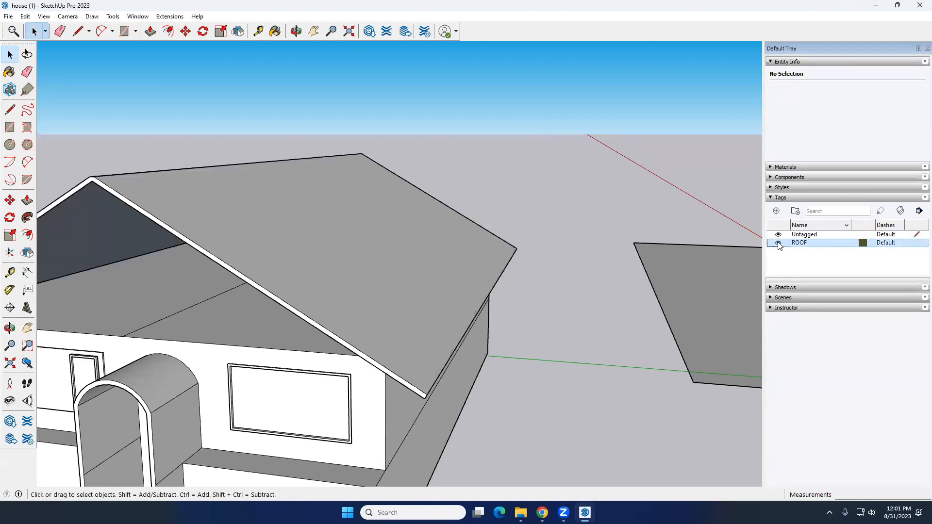
pyautogui.click(778, 243)
pyautogui.click(778, 243)
pyautogui.click(779, 243)
pyautogui.click(778, 243)
pyautogui.click(779, 244)
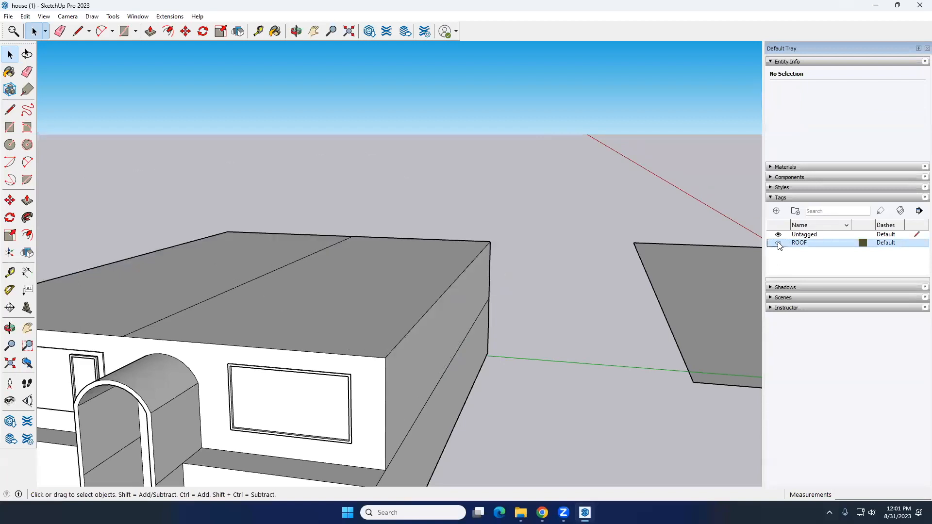
pyautogui.click(779, 243)
pyautogui.click(779, 244)
pyautogui.click(779, 243)
pyautogui.click(778, 243)
pyautogui.click(778, 244)
pyautogui.click(779, 243)
pyautogui.click(778, 244)
pyautogui.click(778, 243)
pyautogui.click(778, 244)
pyautogui.click(779, 243)
pyautogui.click(778, 243)
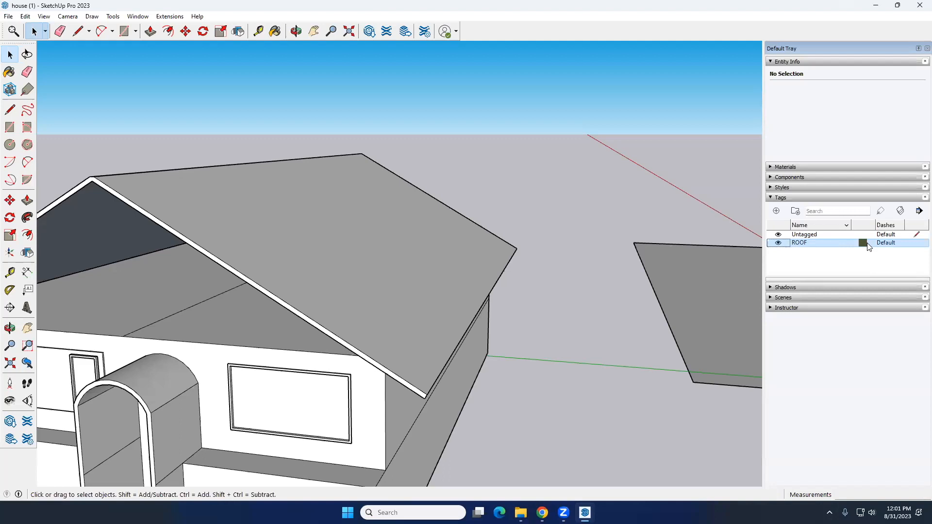
pyautogui.click(779, 243)
pyautogui.click(779, 242)
pyautogui.click(779, 243)
pyautogui.click(778, 243)
pyautogui.click(779, 243)
pyautogui.click(778, 243)
pyautogui.click(779, 242)
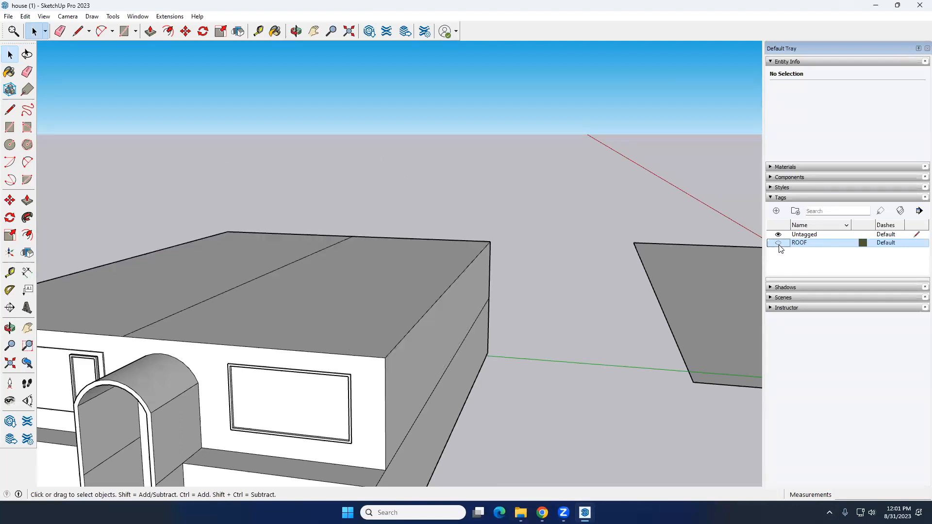
pyautogui.click(779, 242)
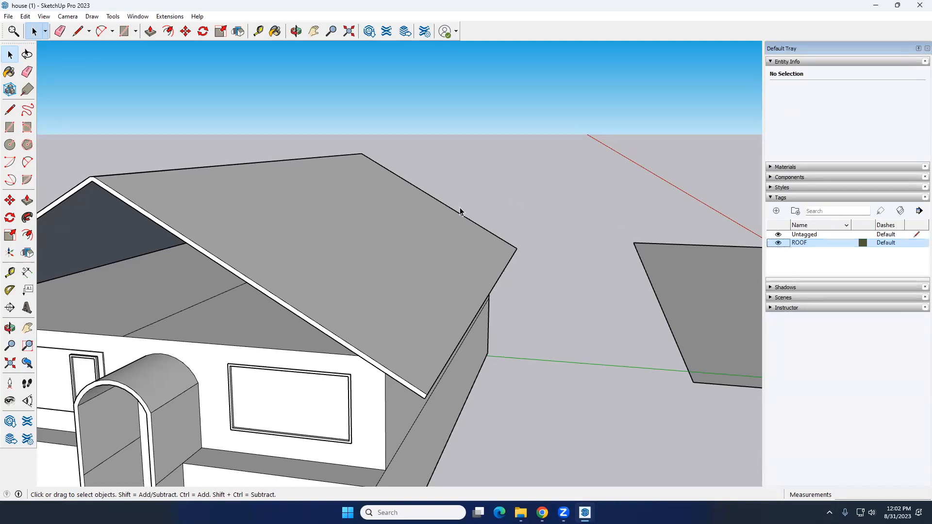
# - Add a tag named HOUSE and assign the house body group to it
pyautogui.scroll(-5, 460, 211)
pyautogui.moveTo(371, 296); pyautogui.dragTo(258, 290, button='middle')
pyautogui.scroll(4, 398, 310)
pyautogui.scroll(3, 398, 310)
pyautogui.scroll(2, 321, 273)
pyautogui.click(321, 273)
pyautogui.scroll(-3, 321, 272)
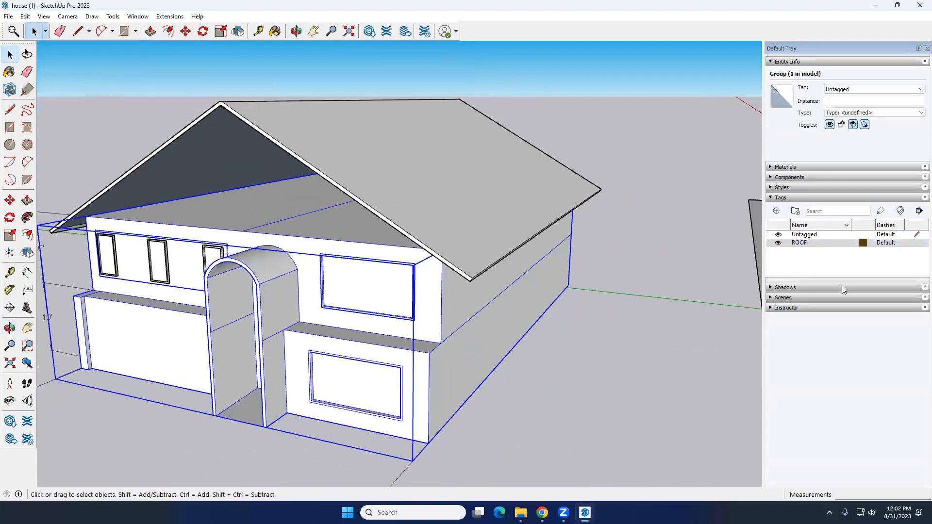
pyautogui.click(777, 210)
pyautogui.write('HOUSE')
pyautogui.press('Return')
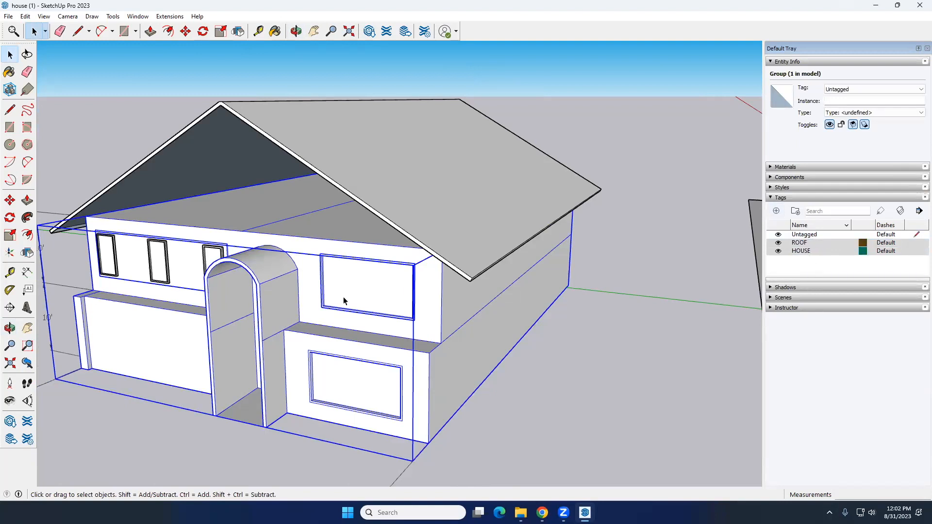
pyautogui.click(856, 90)
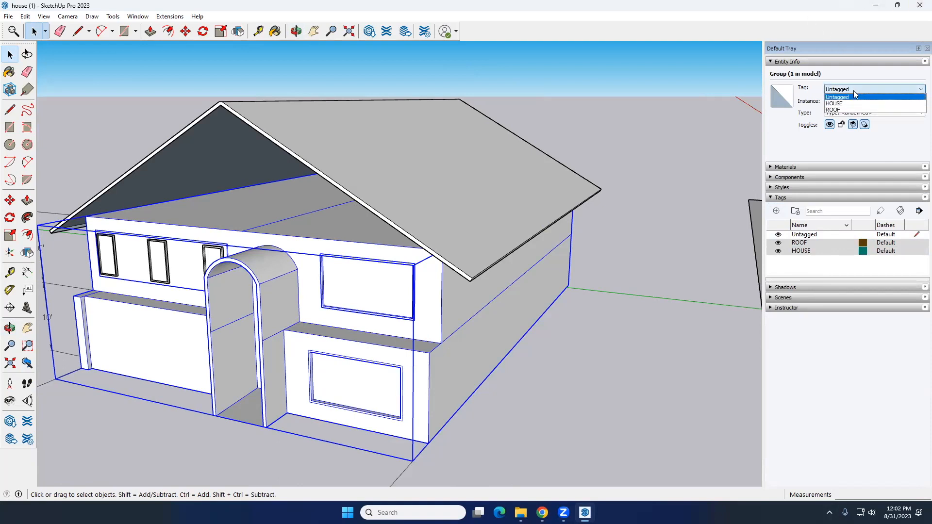
pyautogui.click(834, 103)
pyautogui.click(660, 279)
# - Hide and show the HOUSE and ROOF tags in turn to check which parts of the model each one controls
pyautogui.click(778, 251)
pyautogui.click(779, 251)
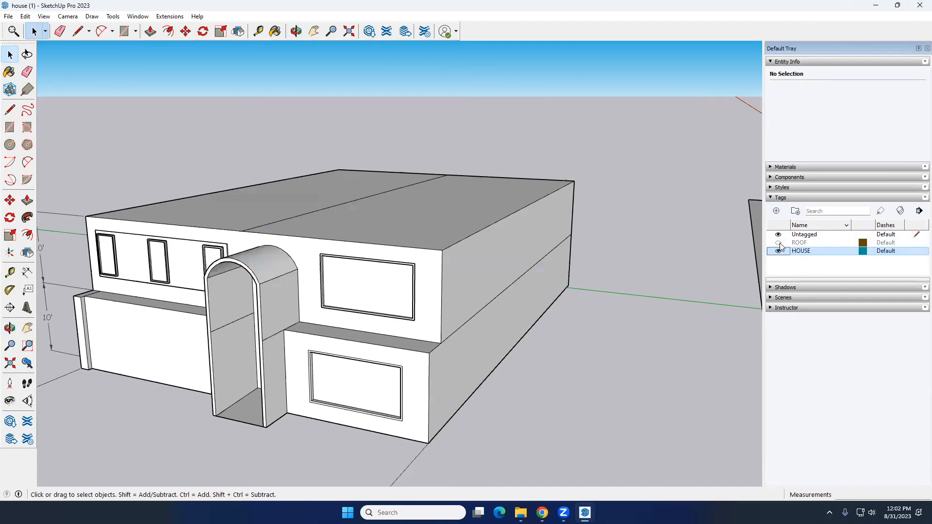
pyautogui.click(778, 243)
pyautogui.click(324, 305)
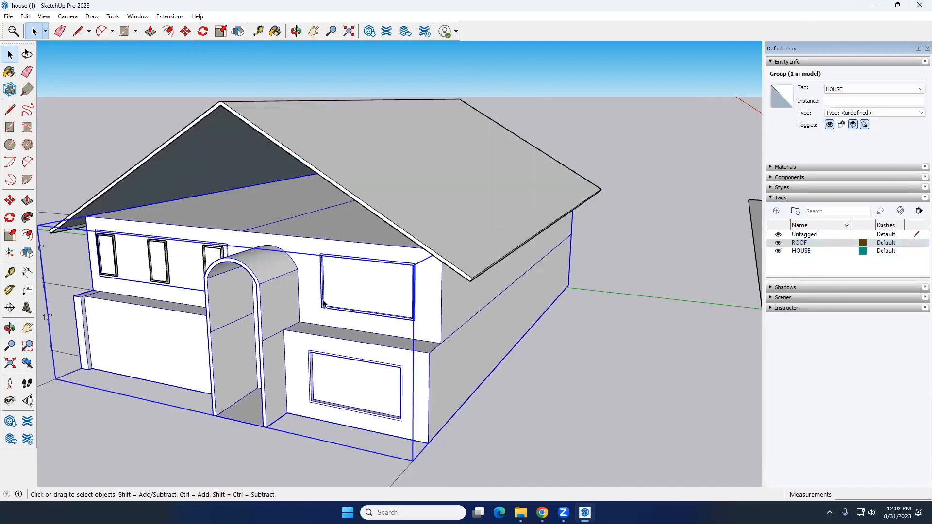
pyautogui.click(781, 252)
pyautogui.click(779, 251)
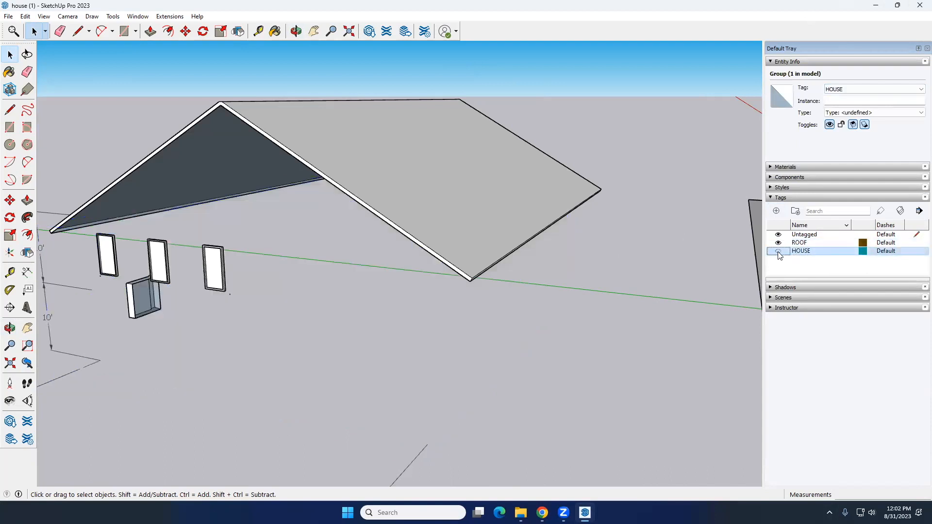
pyautogui.click(778, 251)
pyautogui.click(779, 251)
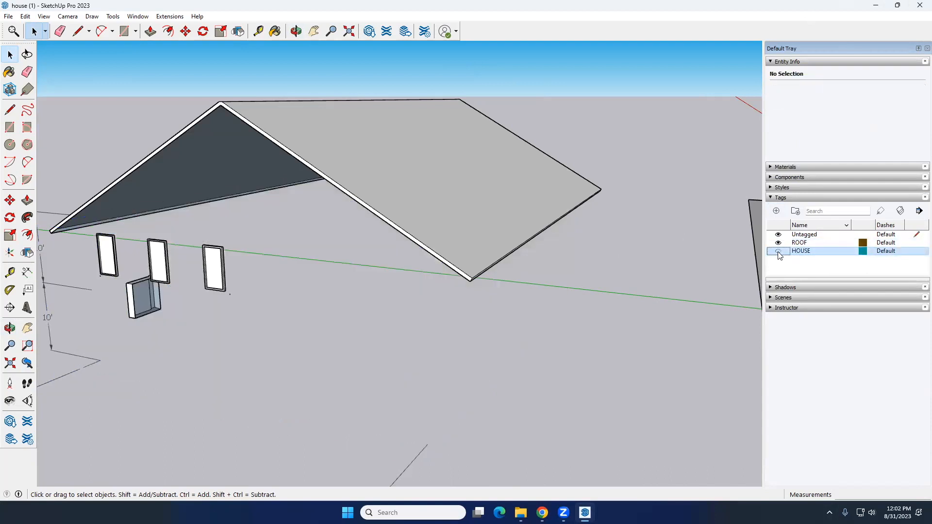
pyautogui.click(778, 251)
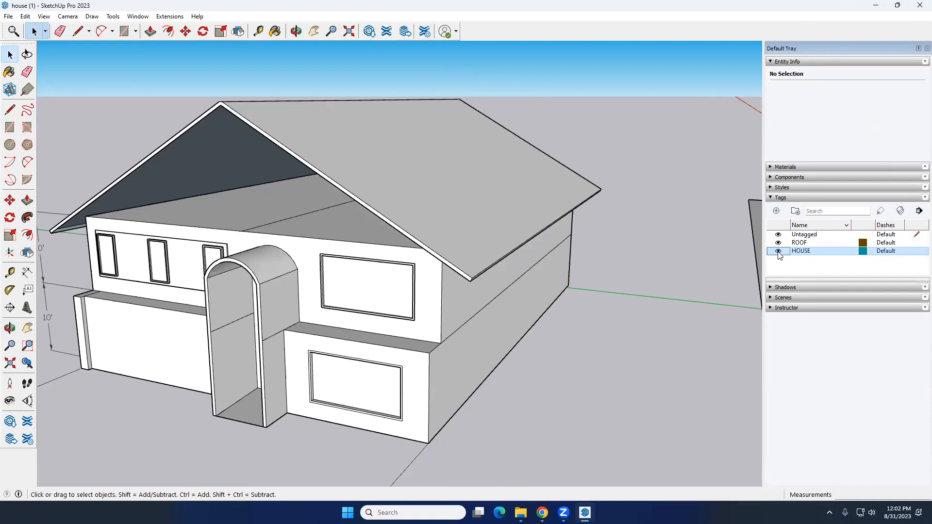
pyautogui.rightClick(725, 31)
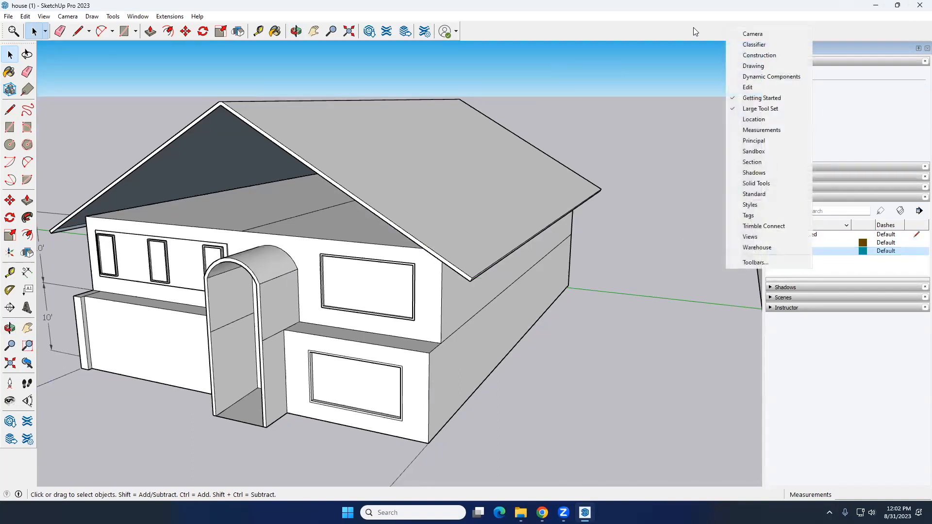
pyautogui.click(719, 14)
pyautogui.click(803, 62)
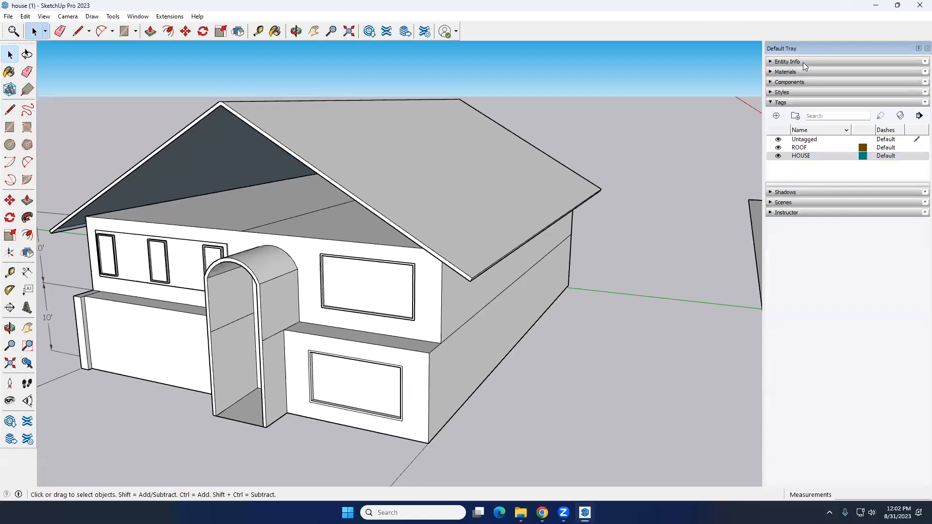
pyautogui.click(803, 62)
pyautogui.click(803, 62)
pyautogui.click(803, 62)
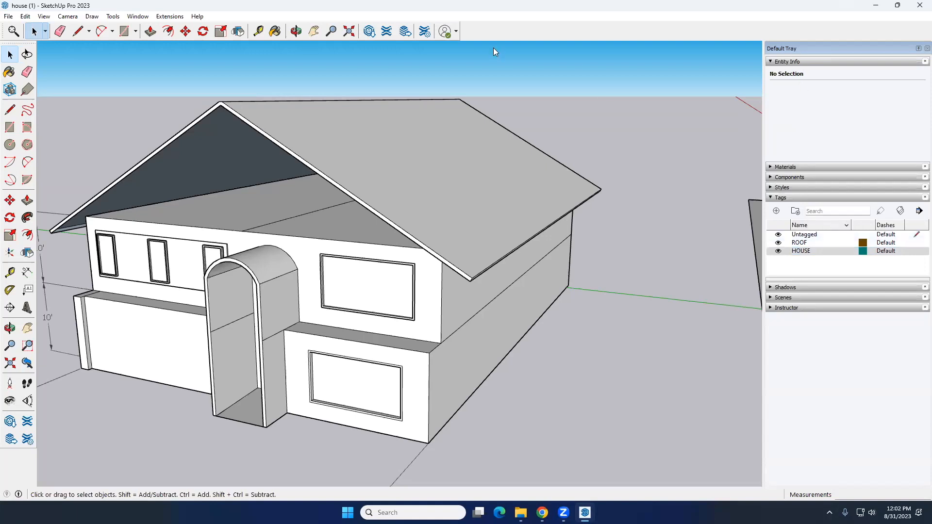
pyautogui.click(138, 16)
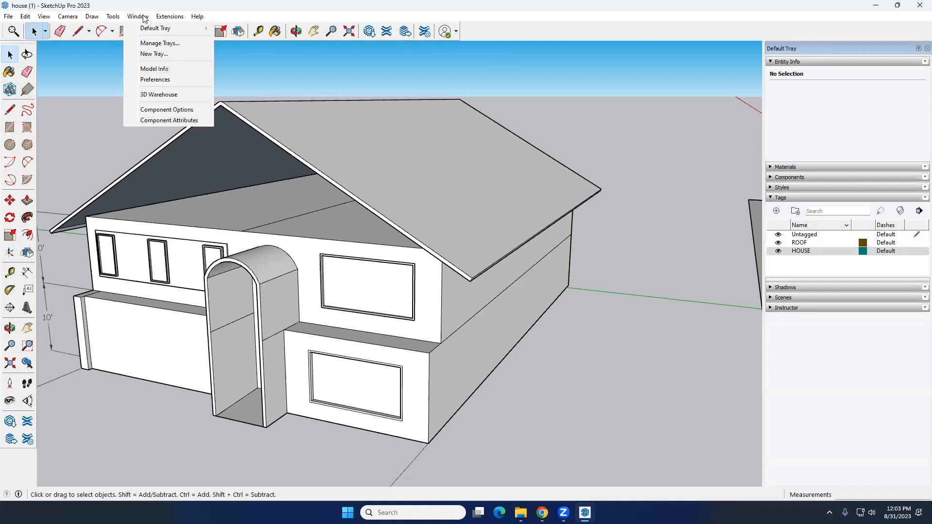
pyautogui.click(156, 44)
pyautogui.click(410, 190)
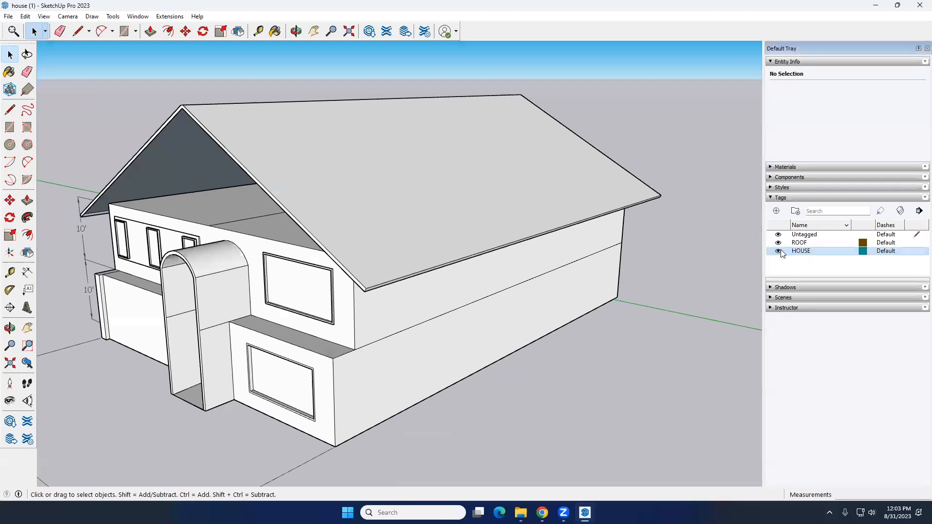
# - Hide the HOUSE and ROOF tags and select the four remaining groups at the facade
pyautogui.click(779, 251)
pyautogui.click(778, 243)
pyautogui.moveTo(289, 243); pyautogui.dragTo(296, 296, button='middle')
pyautogui.moveTo(184, 212); pyautogui.dragTo(184, 213)
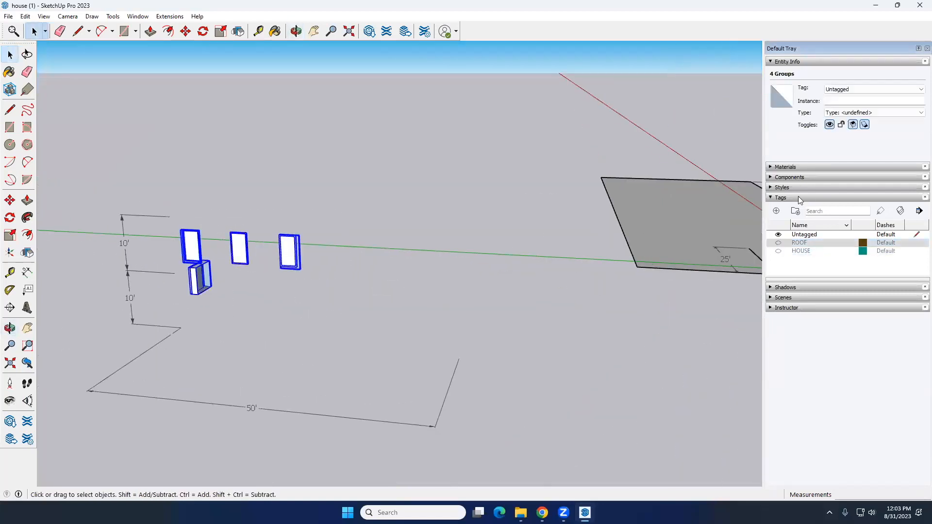
# - Add a tag named WINDOWS and assign the four selected groups to it
pyautogui.click(777, 212)
pyautogui.write('WINDOWS')
pyautogui.press('Return')
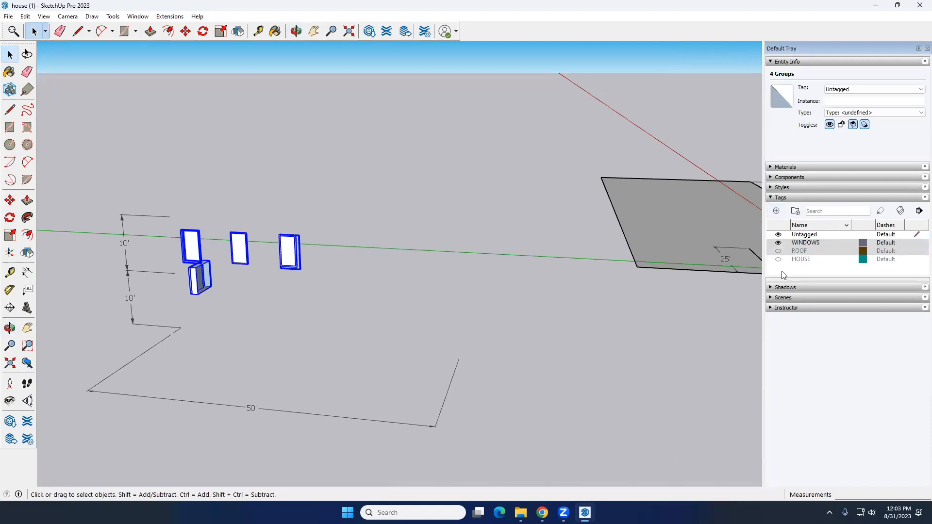
pyautogui.click(848, 89)
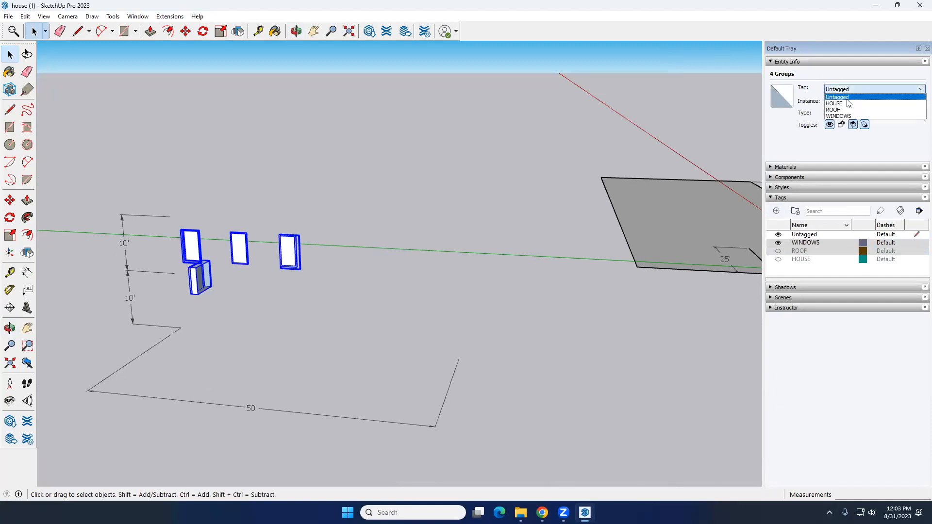
pyautogui.click(839, 116)
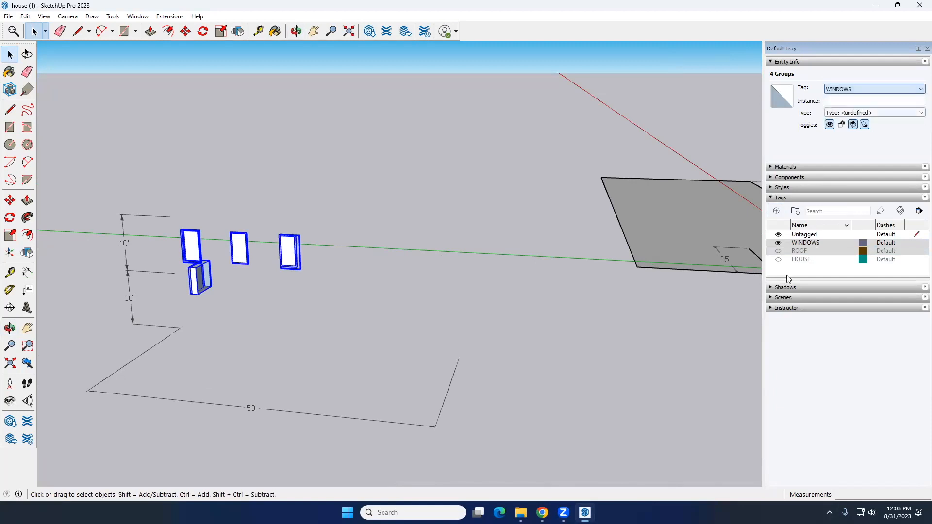
# - Check the WINDOWS tag by hiding and showing it, and make the ROOF and HOUSE tags visible again
pyautogui.click(779, 243)
pyautogui.click(779, 242)
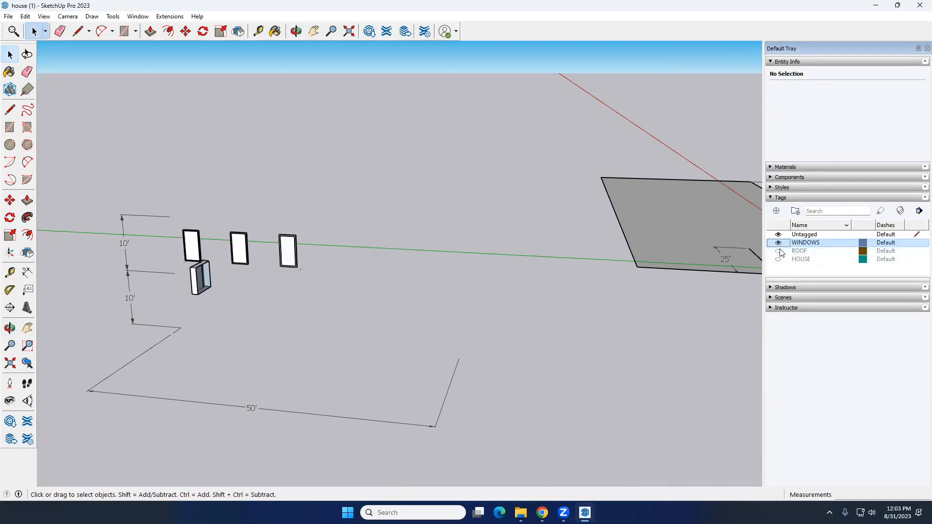
pyautogui.click(778, 251)
pyautogui.click(779, 260)
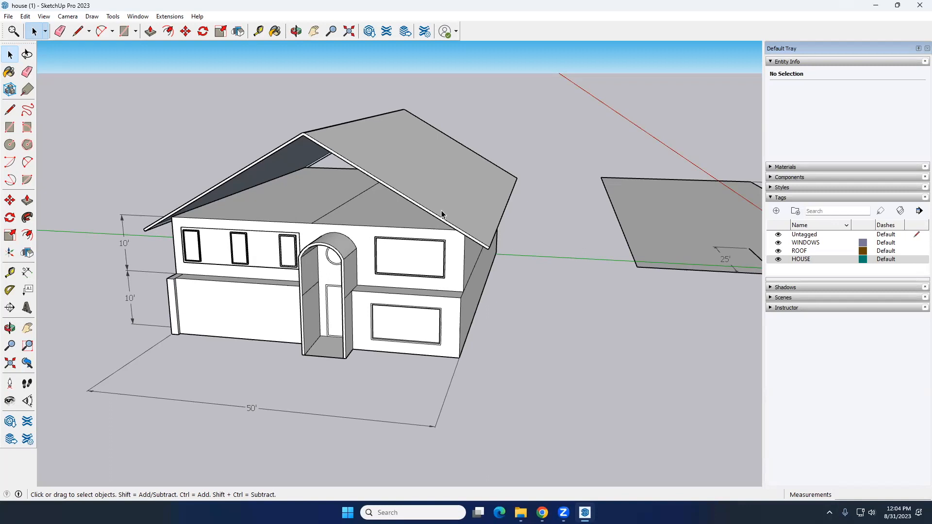
# - Hide the HOUSE tag to inspect the roof and window groups on their own, and make the house visible again
pyautogui.press('o')
pyautogui.moveTo(287, 200); pyautogui.dragTo(347, 203, button='middle')
pyautogui.scroll(3, 347, 203)
pyautogui.scroll(-5, 346, 204)
pyautogui.click(817, 261)
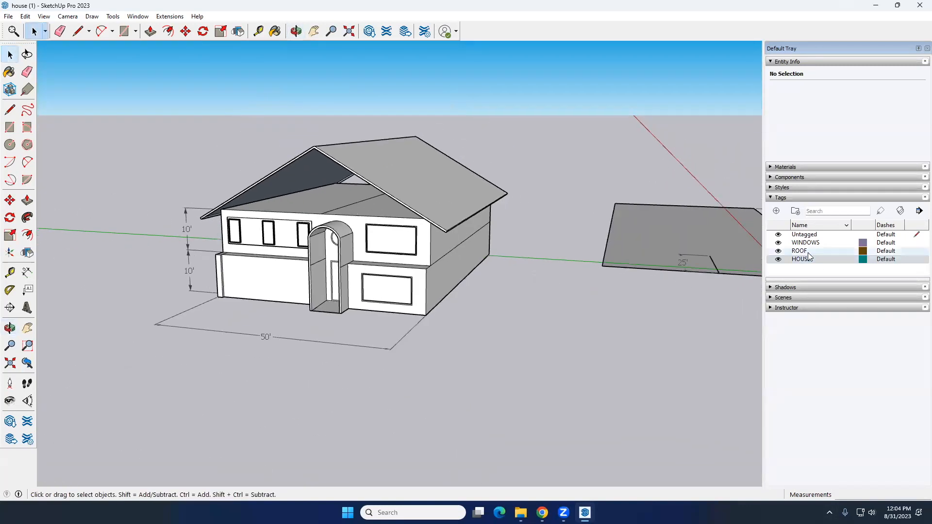
pyautogui.click(779, 260)
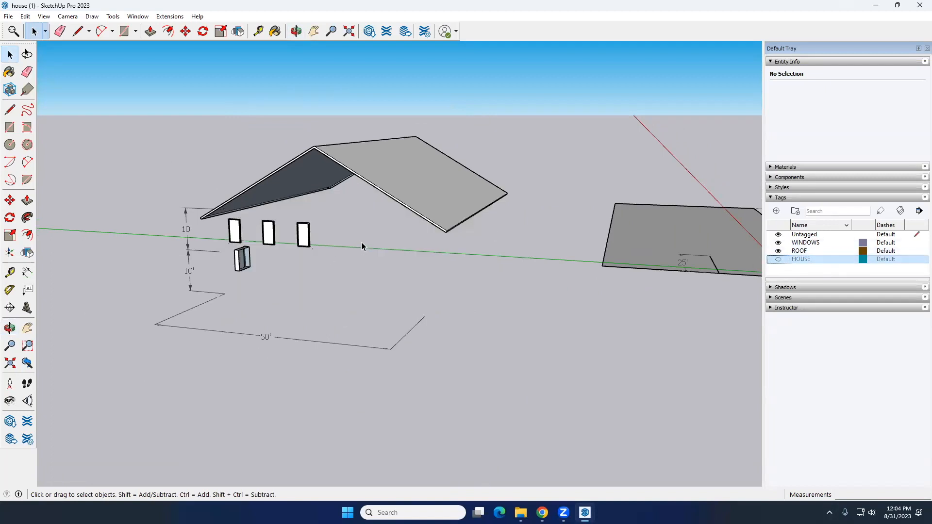
pyautogui.moveTo(362, 246); pyautogui.dragTo(311, 253, button='middle')
pyautogui.scroll(3, 351, 250)
pyautogui.scroll(-3, 352, 250)
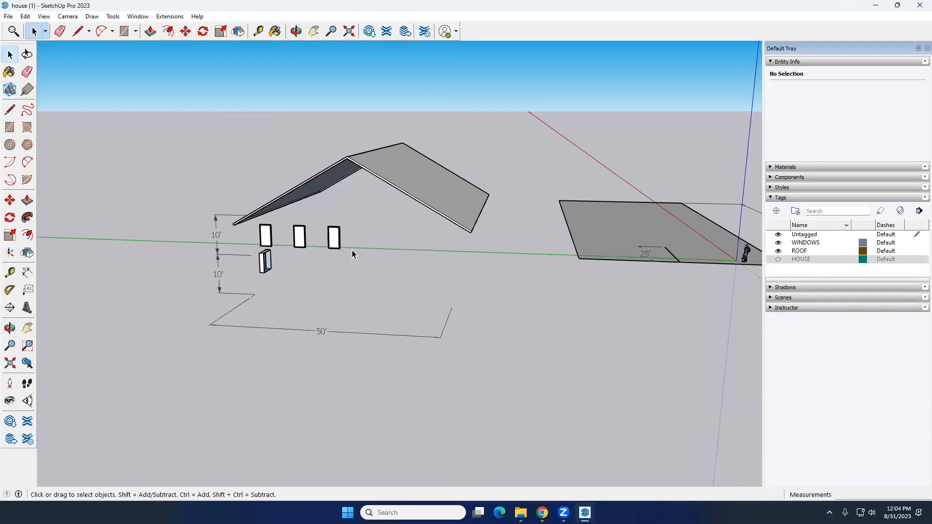
pyautogui.scroll(2, 351, 250)
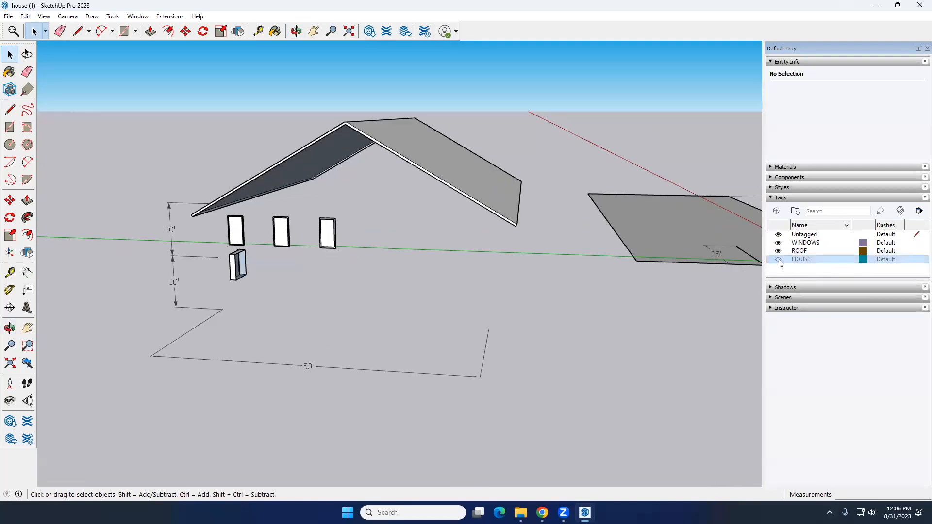
pyautogui.click(779, 259)
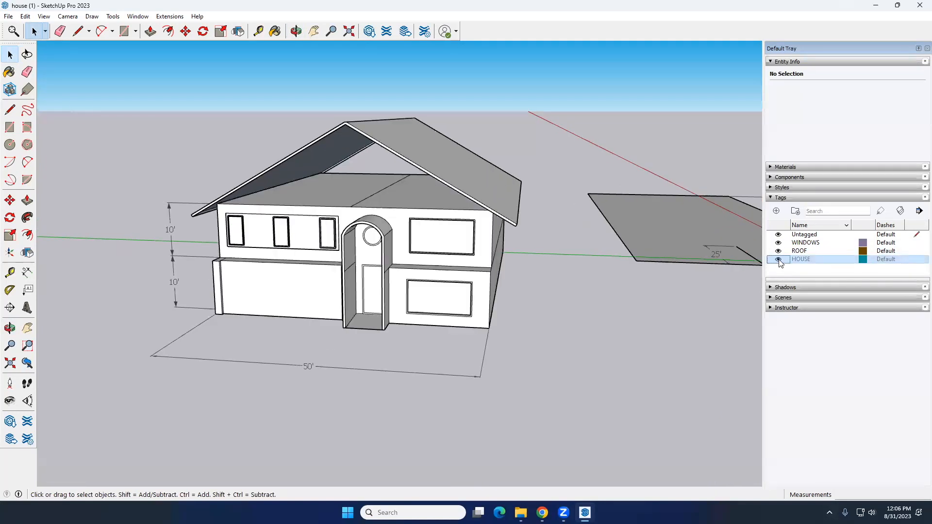
# - Examine the roof and its overhangs from the side and the front of the house
pyautogui.moveTo(240, 274); pyautogui.dragTo(80, 199, button='middle')
pyautogui.moveTo(381, 252); pyautogui.dragTo(253, 325, button='middle')
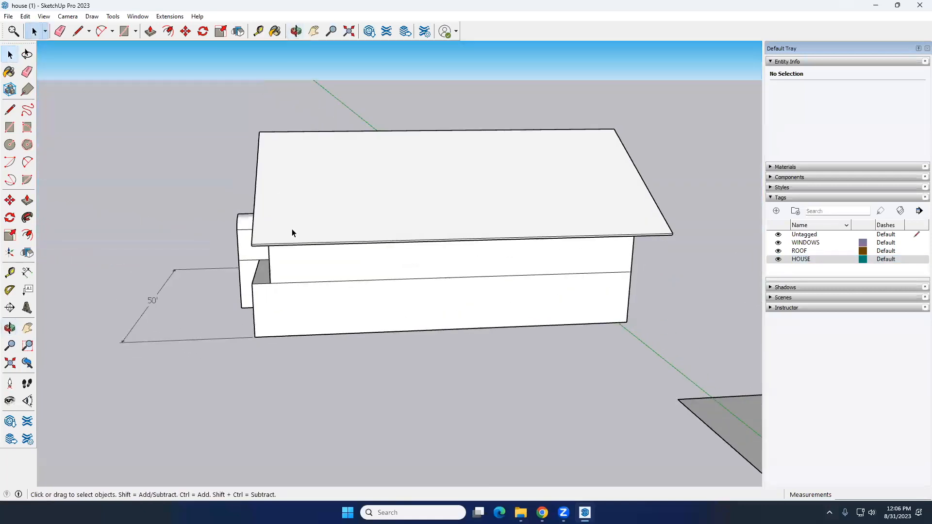
pyautogui.scroll(3, 292, 229)
pyautogui.moveTo(402, 236); pyautogui.dragTo(668, 207, button='middle')
pyautogui.moveTo(591, 168); pyautogui.dragTo(237, 163, button='middle')
pyautogui.scroll(4, 278, 168)
pyautogui.scroll(-2, 237, 163)
pyautogui.scroll(-5, 165, 170)
pyautogui.scroll(7, 168, 171)
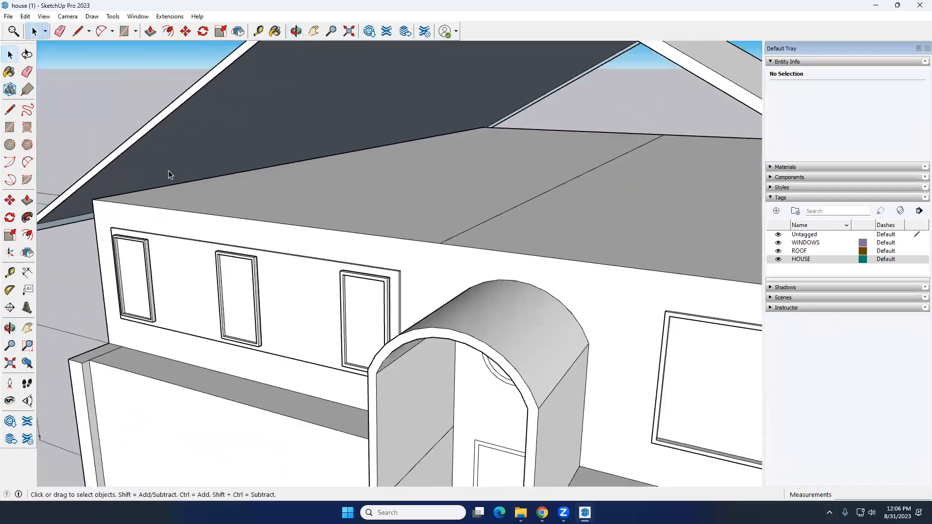
# - Select all the connected roof geometry and make it a group
pyautogui.doubleClick(220, 147)
pyautogui.scroll(-3, 220, 147)
pyautogui.moveTo(238, 188); pyautogui.dragTo(436, 141, button='middle')
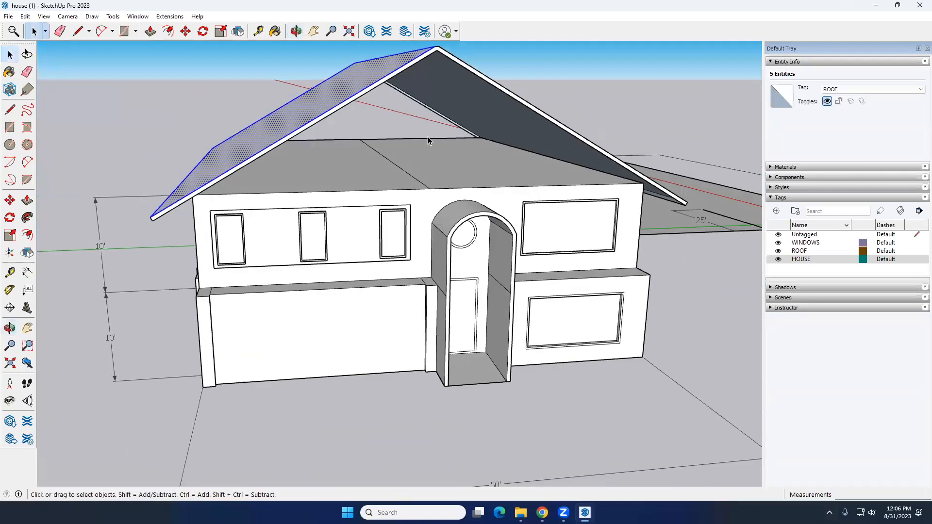
pyautogui.scroll(-4, 441, 107)
pyautogui.moveTo(520, 139); pyautogui.dragTo(489, 90, button='middle')
pyautogui.scroll(4, 488, 90)
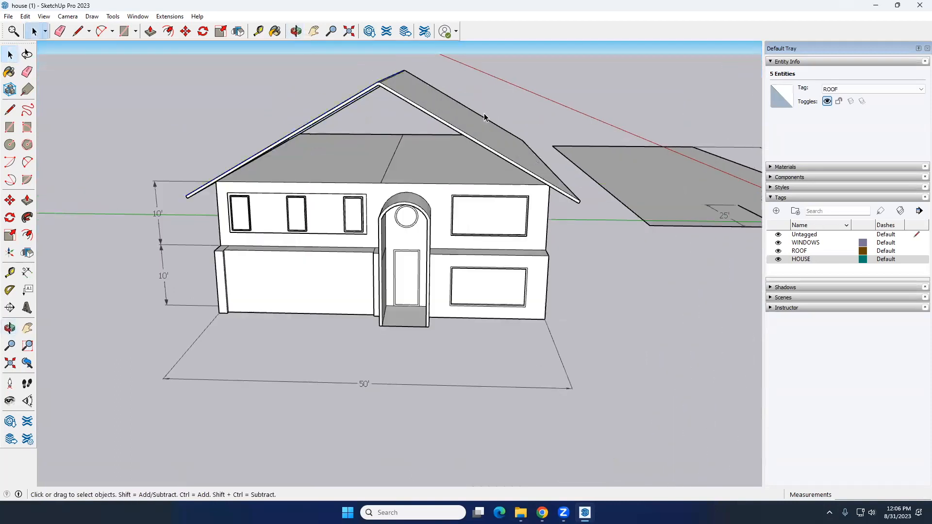
pyautogui.click(470, 121)
pyautogui.tripleClick(468, 120)
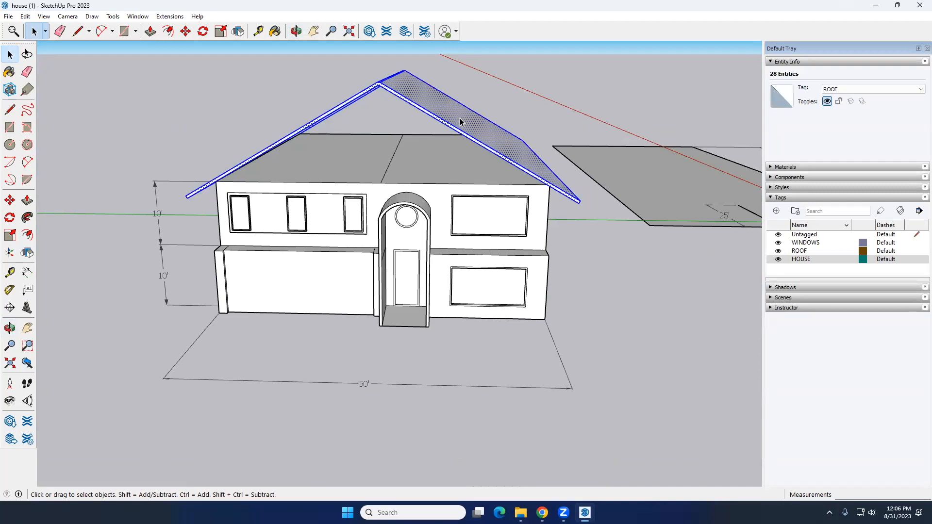
pyautogui.rightClick(460, 121)
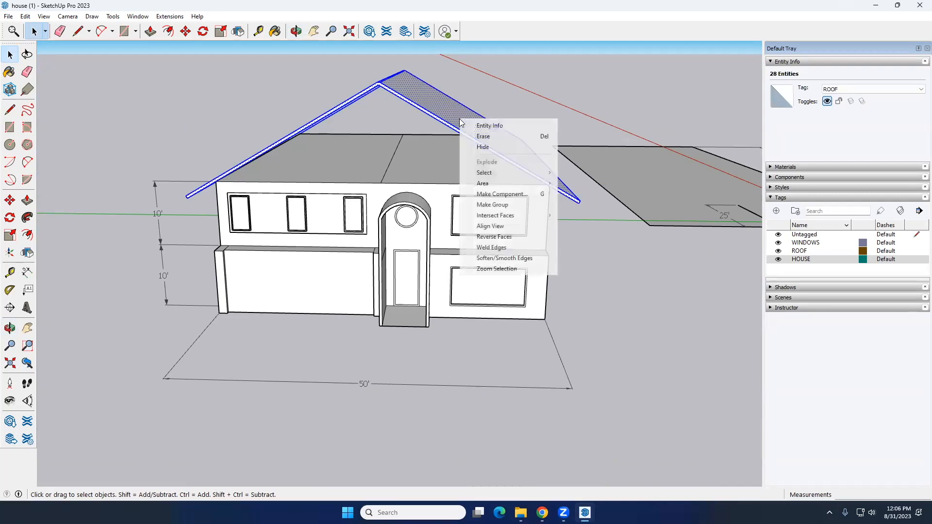
pyautogui.click(500, 205)
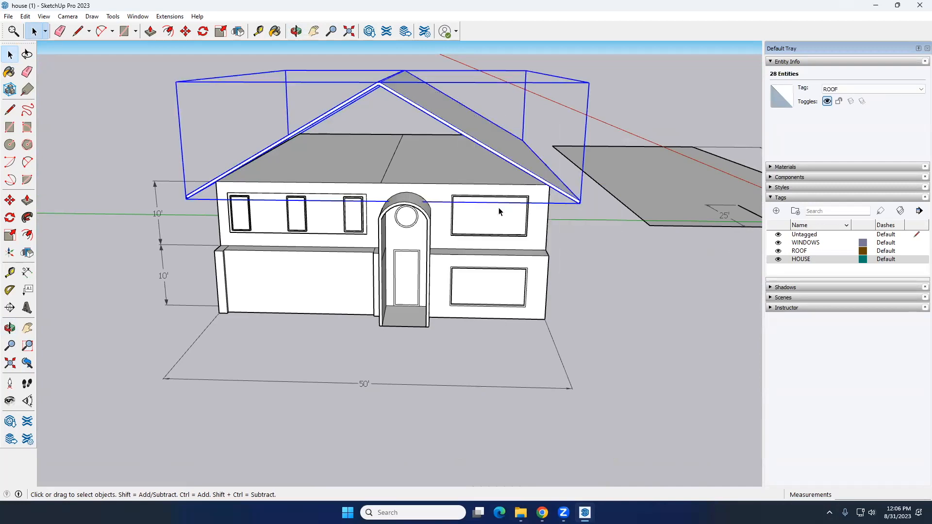
# - Select the roof group and check from several angles that it behaves as a single object
pyautogui.click(430, 93)
pyautogui.moveTo(405, 112); pyautogui.dragTo(337, 141, button='middle')
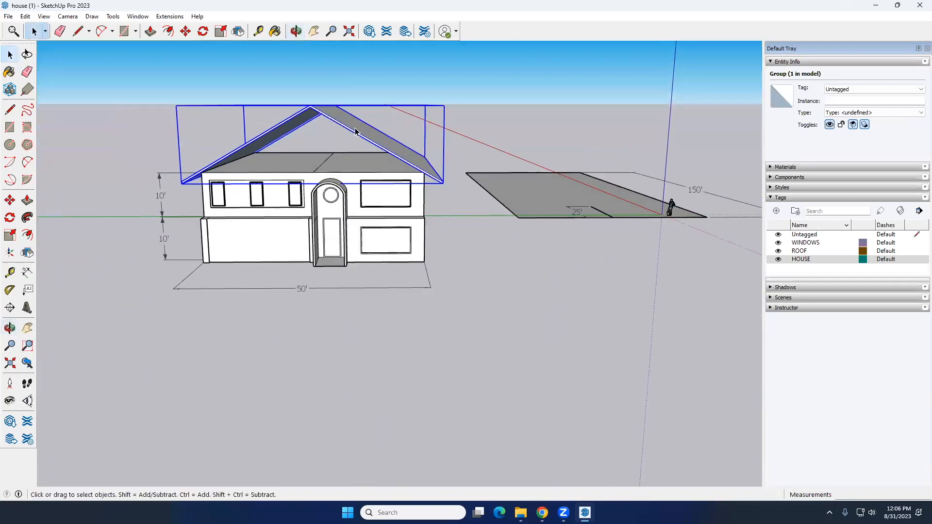
pyautogui.scroll(3, 365, 134)
pyautogui.click(388, 83)
pyautogui.moveTo(389, 84); pyautogui.dragTo(435, 92, button='middle')
pyautogui.click(359, 127)
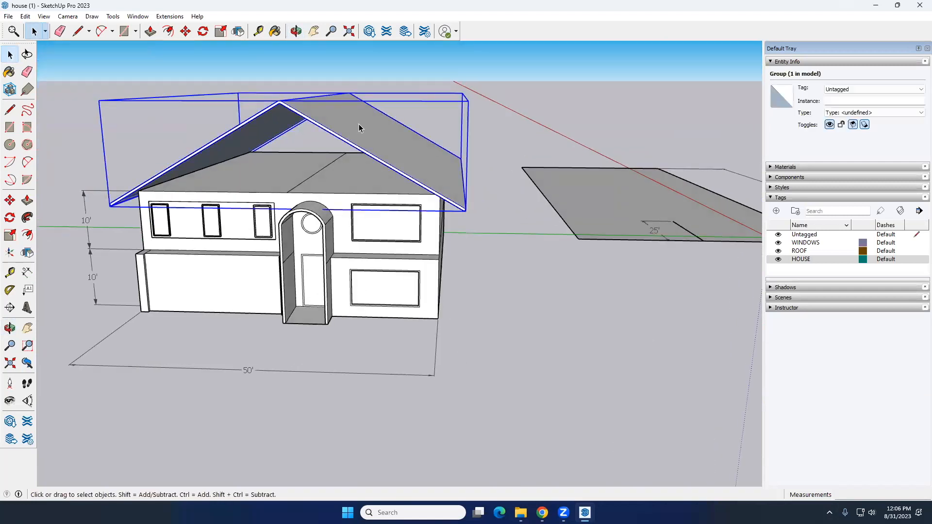
pyautogui.moveTo(347, 141); pyautogui.dragTo(380, 142, button='middle')
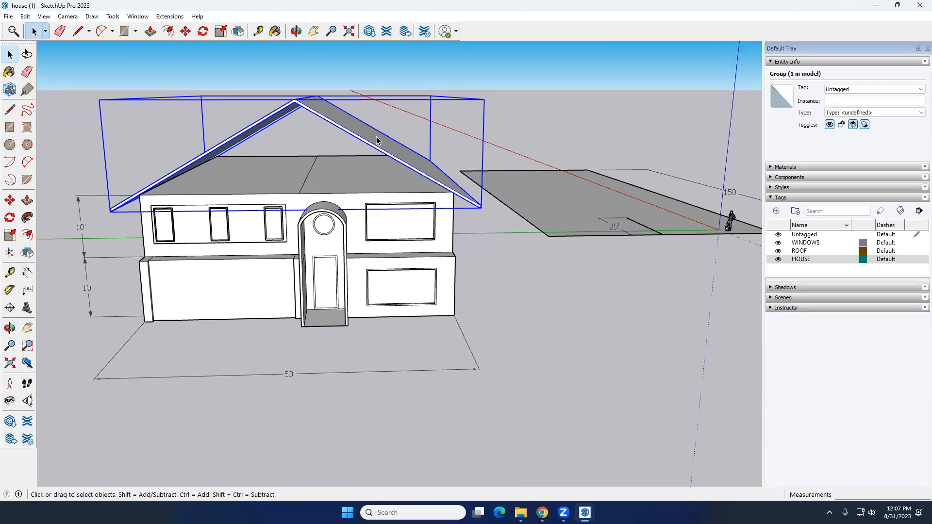
# - Enter and leave the roof group repeatedly, selecting its contents, to check how it isolates the roof from the house
pyautogui.doubleClick(377, 141)
pyautogui.moveTo(377, 141); pyautogui.dragTo(353, 230, button='middle')
pyautogui.moveTo(520, 284); pyautogui.dragTo(360, 297)
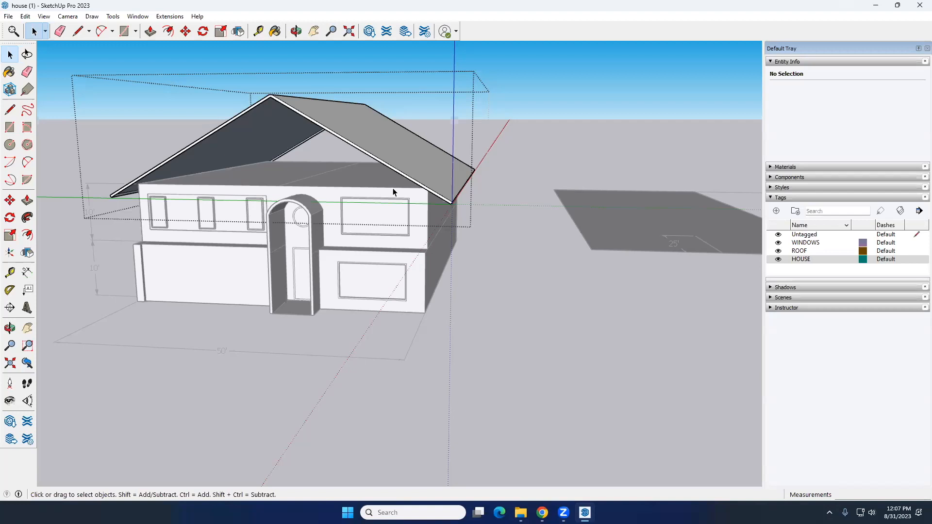
pyautogui.click(573, 87)
pyautogui.doubleClick(325, 126)
pyautogui.click(535, 104)
pyautogui.doubleClick(380, 131)
pyautogui.click(541, 98)
pyautogui.tripleClick(386, 127)
pyautogui.click(510, 103)
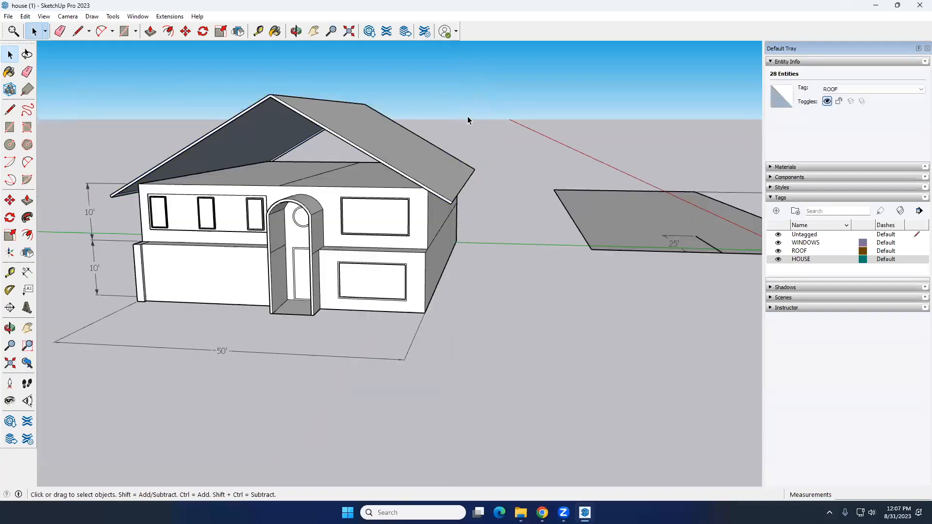
pyautogui.doubleClick(347, 129)
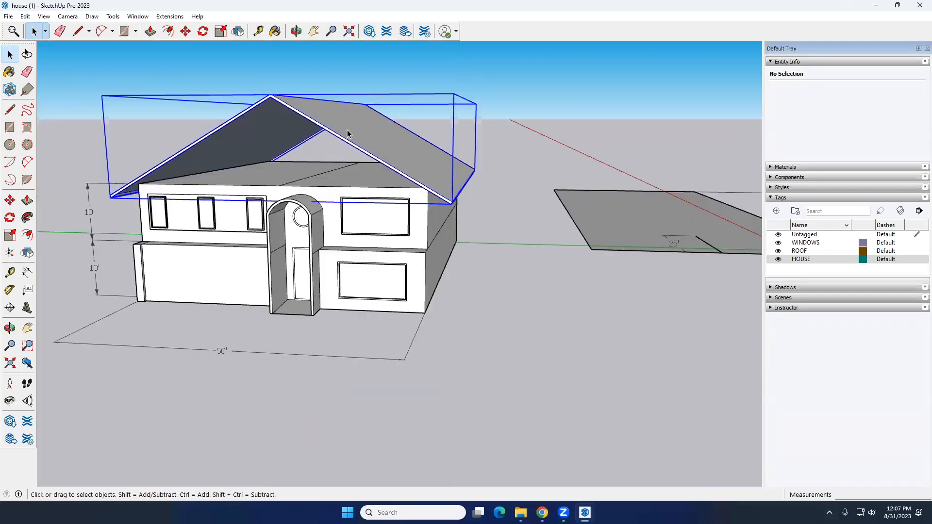
pyautogui.click(502, 126)
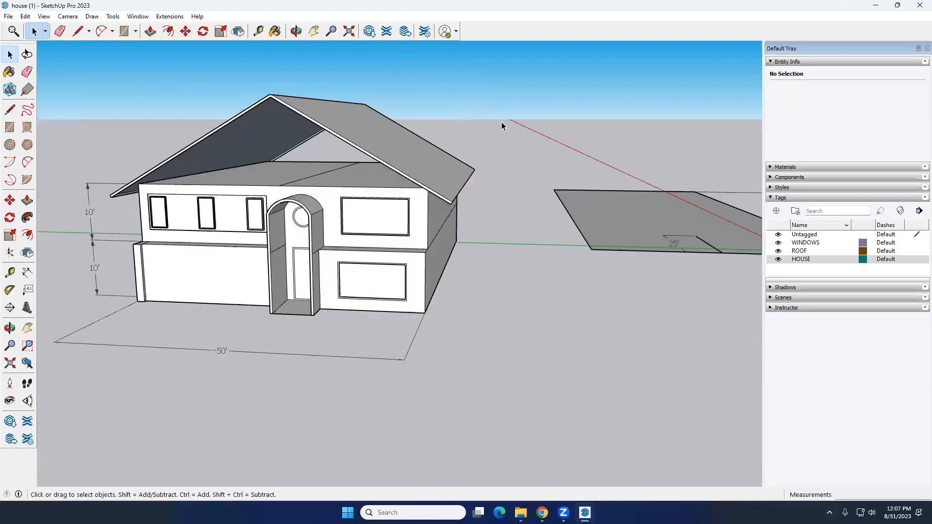
pyautogui.doubleClick(381, 133)
pyautogui.moveTo(377, 244); pyautogui.dragTo(404, 204, button='middle')
pyautogui.click(523, 104)
# - Select the roof group and open it for editing at the front wall
pyautogui.moveTo(438, 146); pyautogui.dragTo(361, 259, button='middle')
pyautogui.scroll(2, 360, 258)
pyautogui.click(253, 230)
pyautogui.click(292, 150)
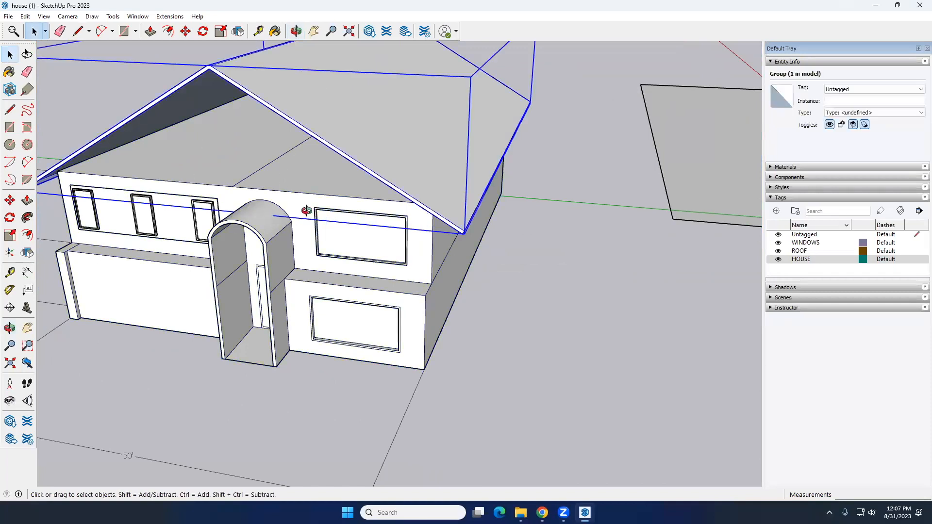
pyautogui.scroll(2, 335, 204)
pyautogui.scroll(-3, 357, 199)
pyautogui.moveTo(359, 195); pyautogui.dragTo(391, 167, button='middle')
pyautogui.scroll(2, 354, 145)
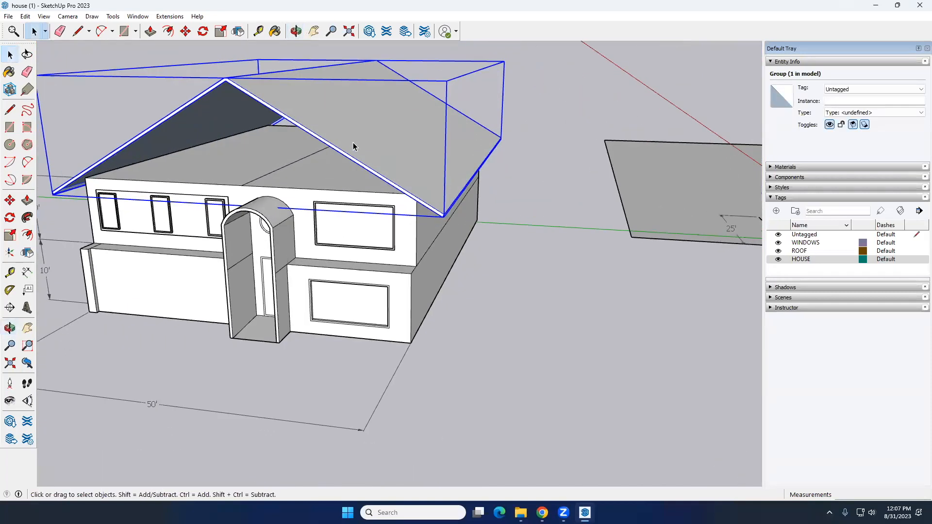
pyautogui.scroll(-2, 352, 142)
pyautogui.moveTo(302, 160); pyautogui.dragTo(44, 137, button='middle')
pyautogui.scroll(3, 228, 141)
pyautogui.scroll(-3, 269, 149)
pyautogui.scroll(3, 95, 179)
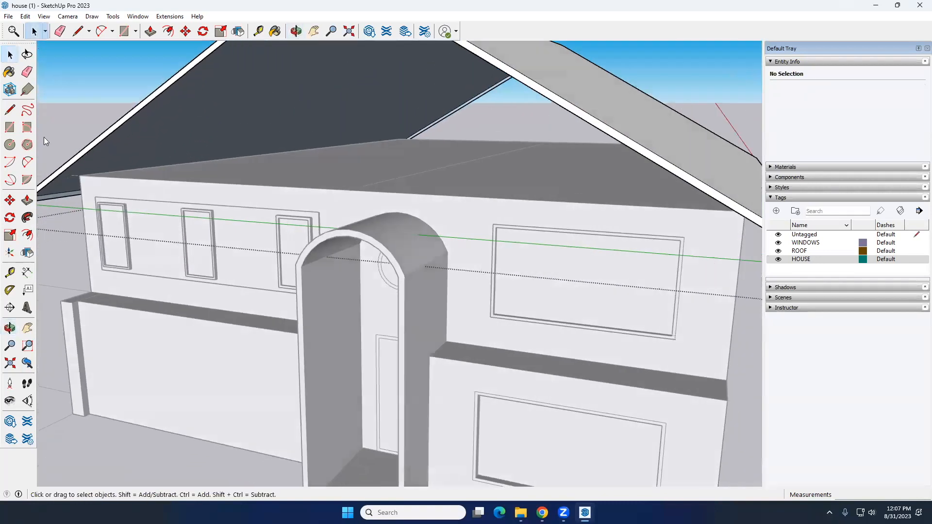
# - Inside the roof group, draw a line along the front wall's top edge from corner to corner
pyautogui.click(9, 111)
pyautogui.scroll(3, 90, 175)
pyautogui.scroll(1, 72, 157)
pyautogui.scroll(1, 68, 157)
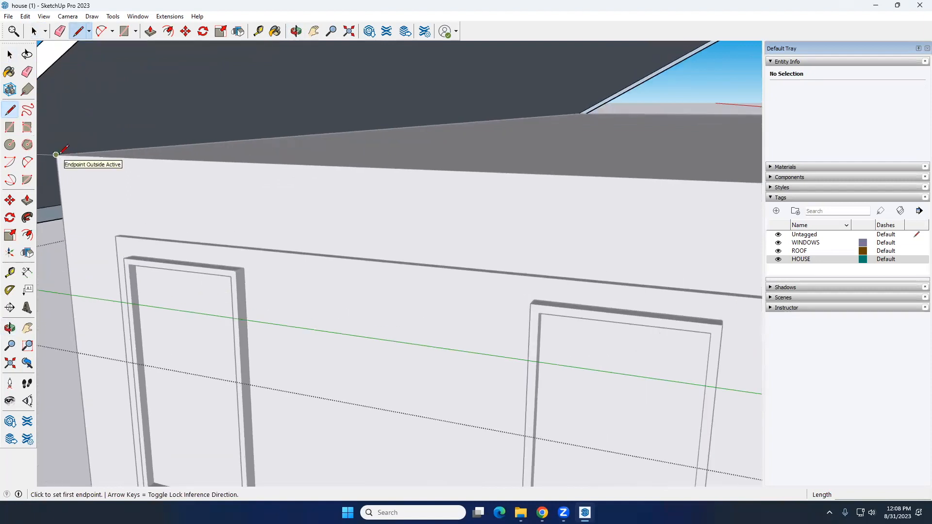
pyautogui.click(56, 155)
pyautogui.scroll(-4, 58, 155)
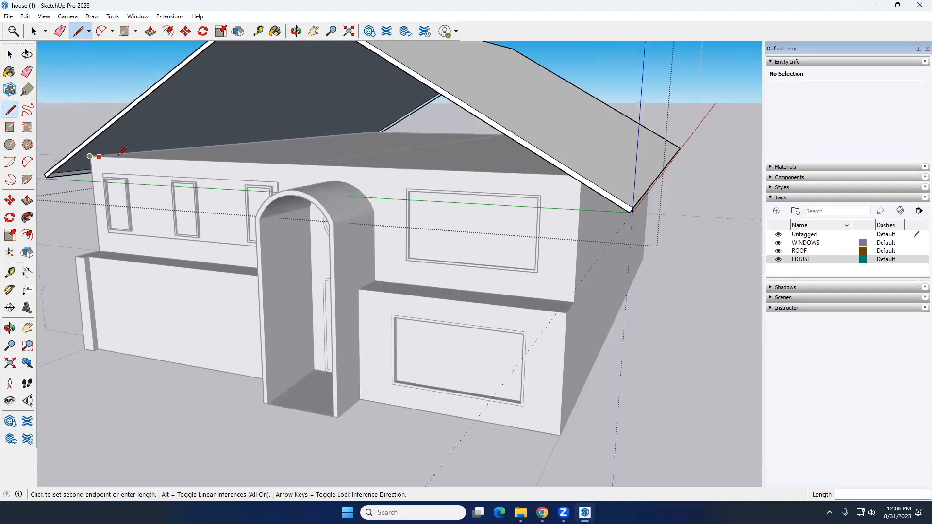
pyautogui.moveTo(553, 174); pyautogui.dragTo(630, 166, button='middle')
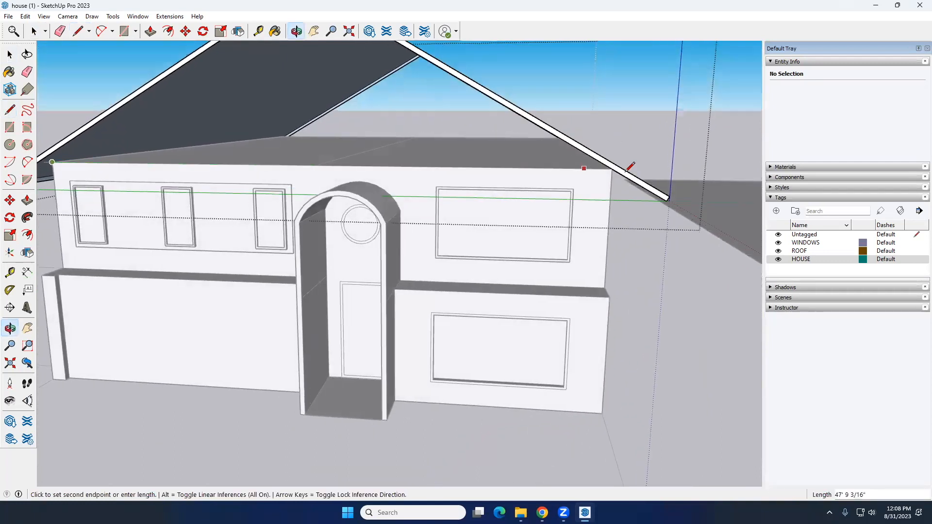
pyautogui.scroll(6, 626, 170)
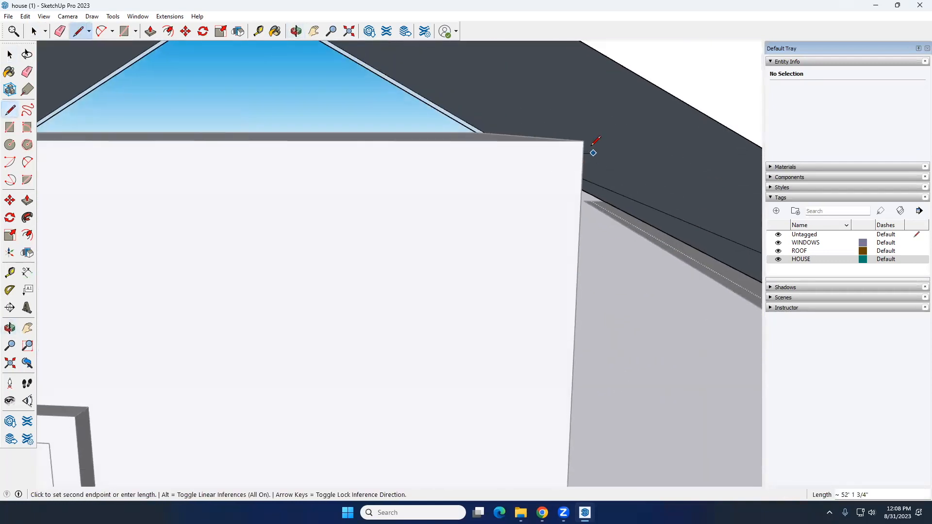
pyautogui.click(584, 142)
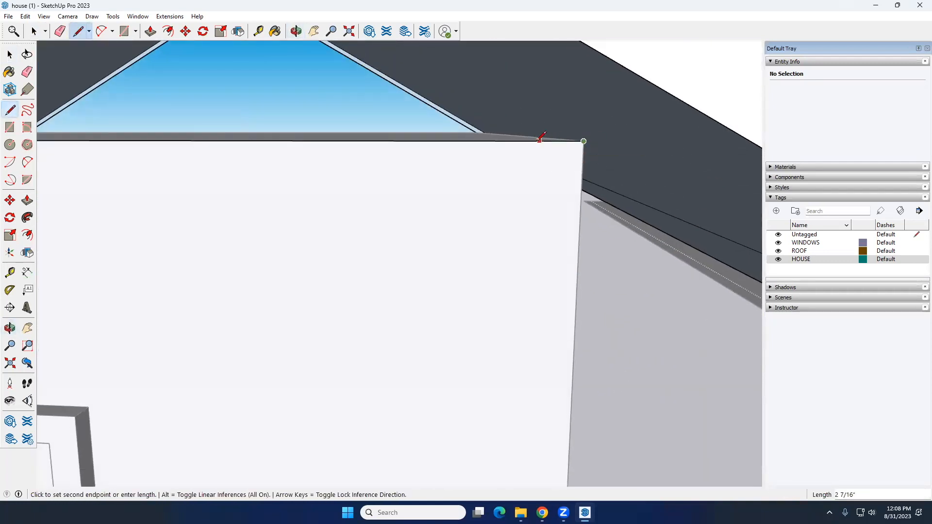
pyautogui.press('space')
pyautogui.scroll(-6, 538, 148)
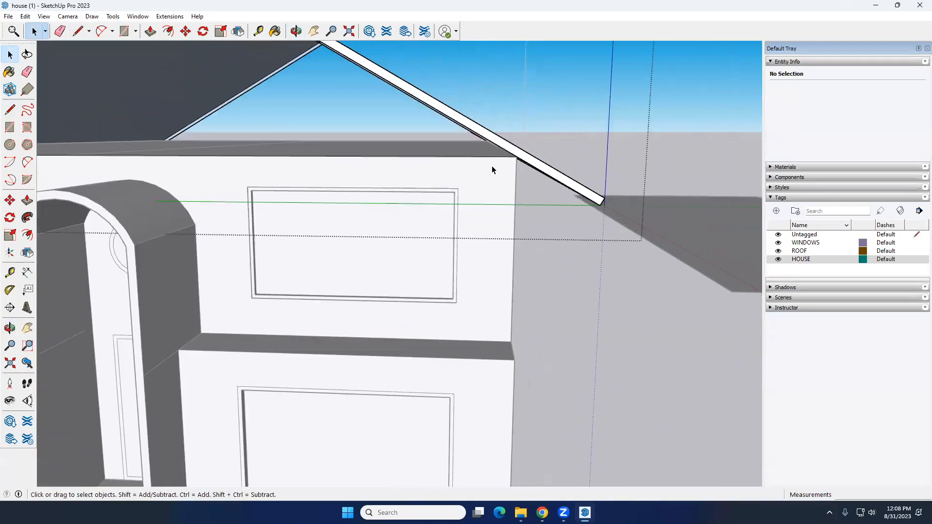
# - Select the new line along the front wall's top and check that it spans the gable opening
pyautogui.scroll(-5, 492, 165)
pyautogui.moveTo(409, 179); pyautogui.dragTo(524, 189, button='middle')
pyautogui.scroll(6, 491, 165)
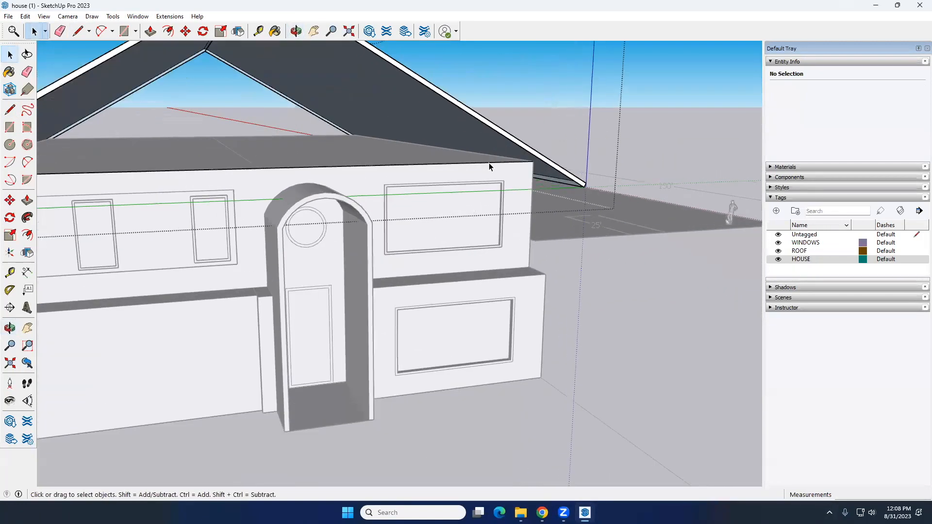
pyautogui.click(489, 161)
pyautogui.moveTo(489, 162); pyautogui.dragTo(451, 238, button='middle')
pyautogui.scroll(-4, 354, 180)
pyautogui.keyDown('shift'); pyautogui.moveTo(354, 180); pyautogui.dragTo(418, 233, button='middle'); pyautogui.keyUp('shift')
pyautogui.scroll(1, 383, 191)
pyautogui.scroll(4, 383, 195)
pyautogui.scroll(-2, 369, 260)
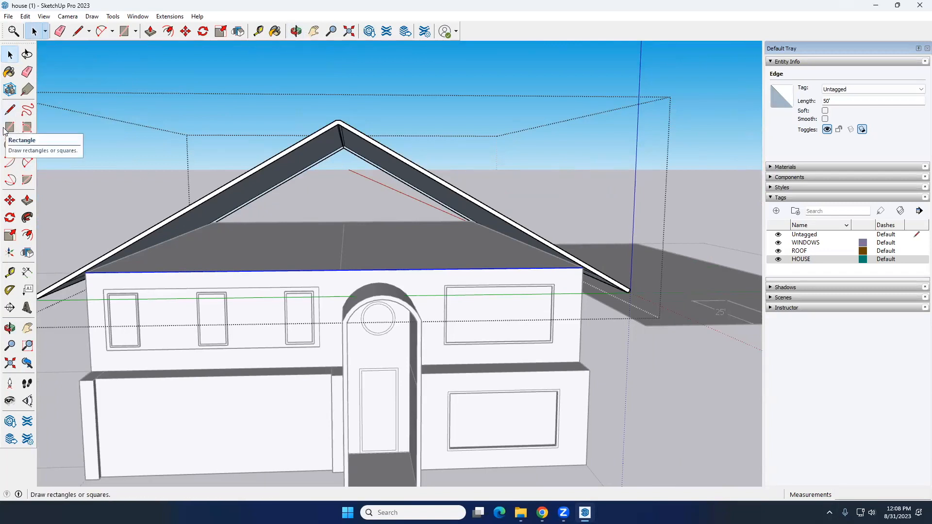
# - Draw an upright line from the midpoint of the wall-top line to the inner peak of the front gable
pyautogui.click(10, 111)
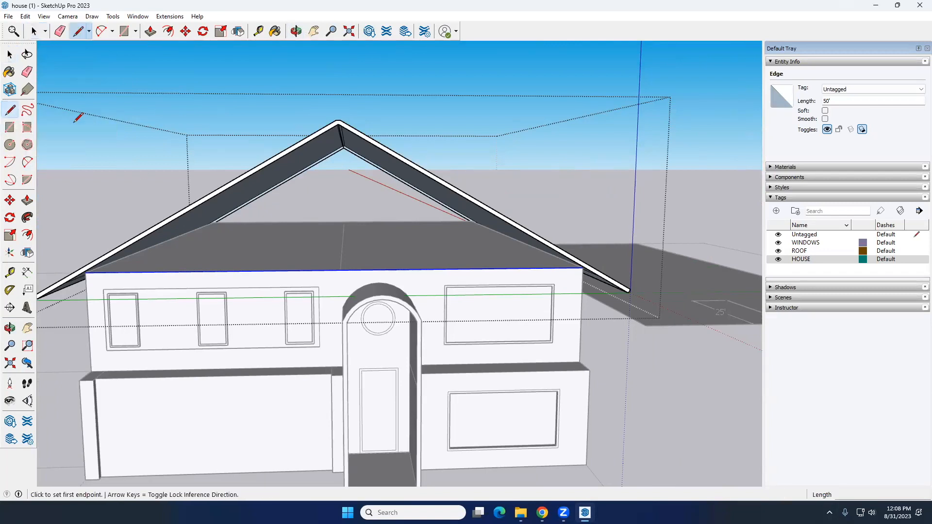
pyautogui.click(340, 270)
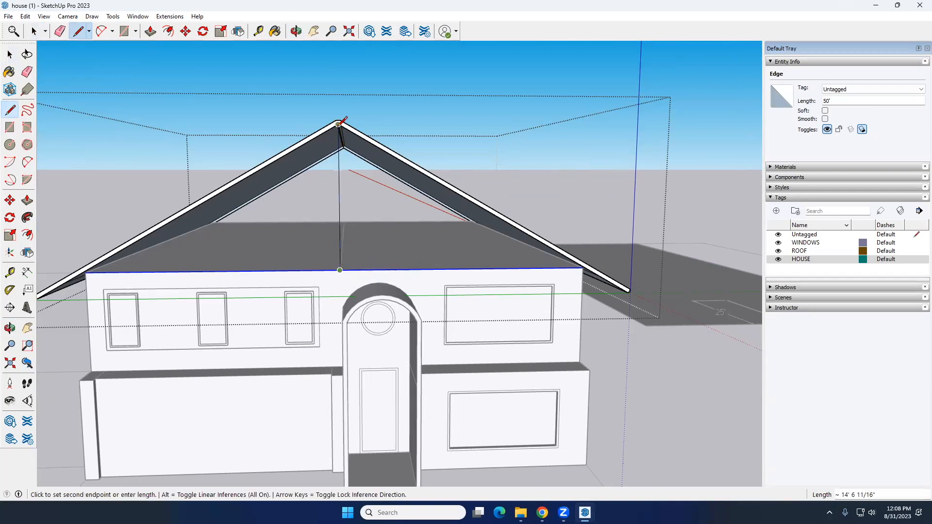
pyautogui.scroll(4, 340, 124)
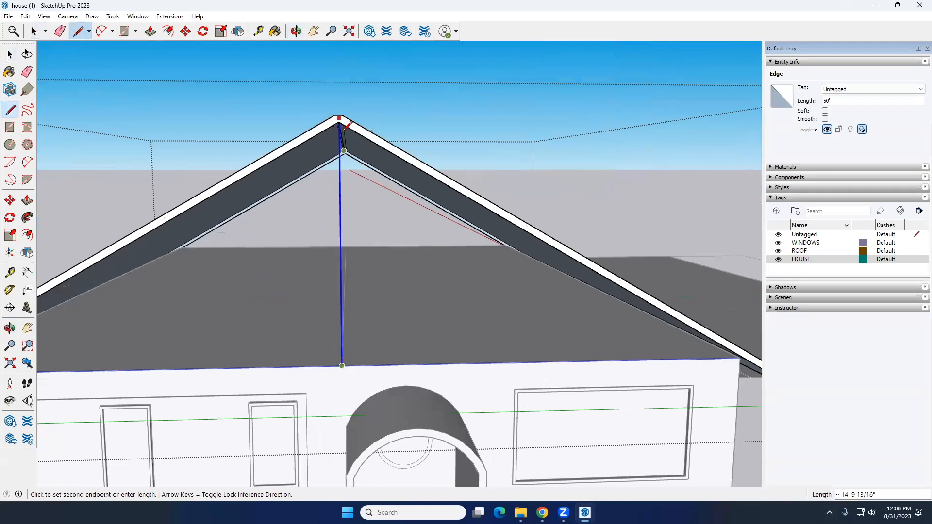
pyautogui.scroll(5, 343, 118)
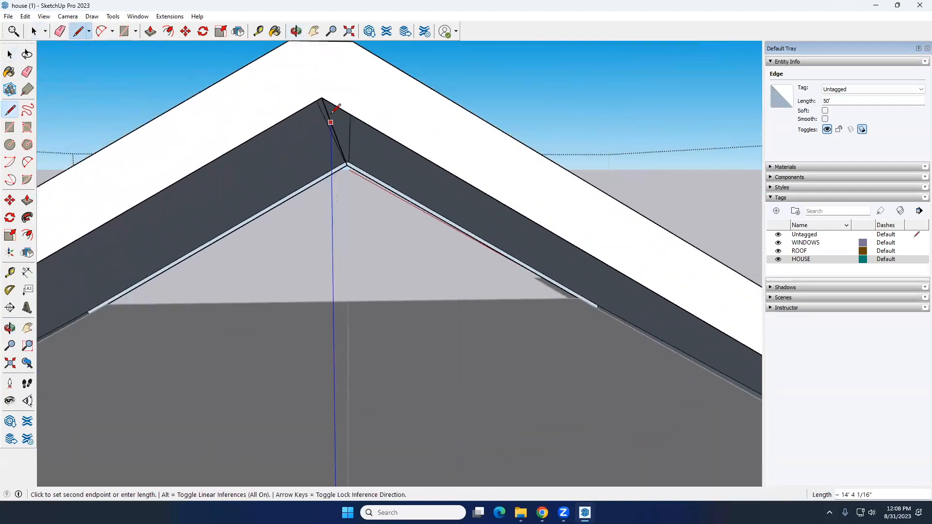
pyautogui.click(321, 98)
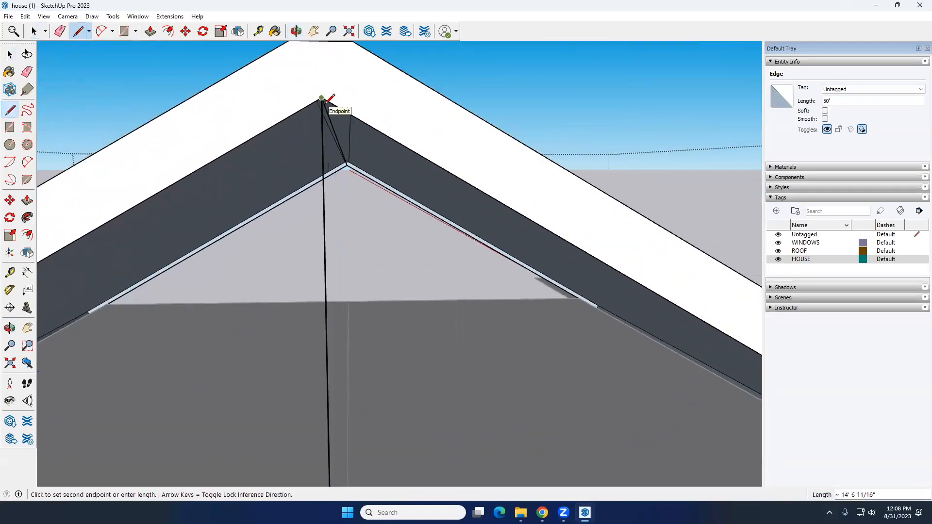
# - Complete the upright line at the inner ridge edge and draw a sloped line from its top to the front wall's right corner
pyautogui.scroll(4, 292, 111)
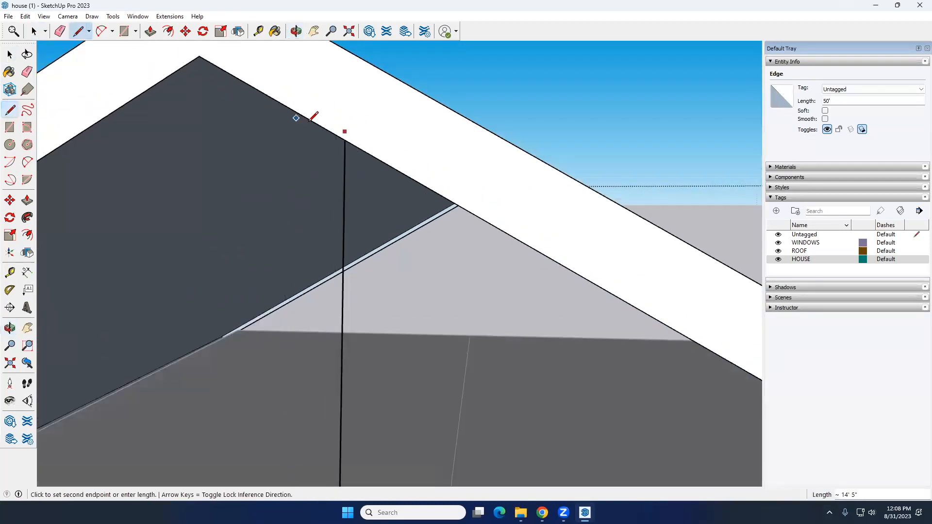
pyautogui.scroll(3, 306, 131)
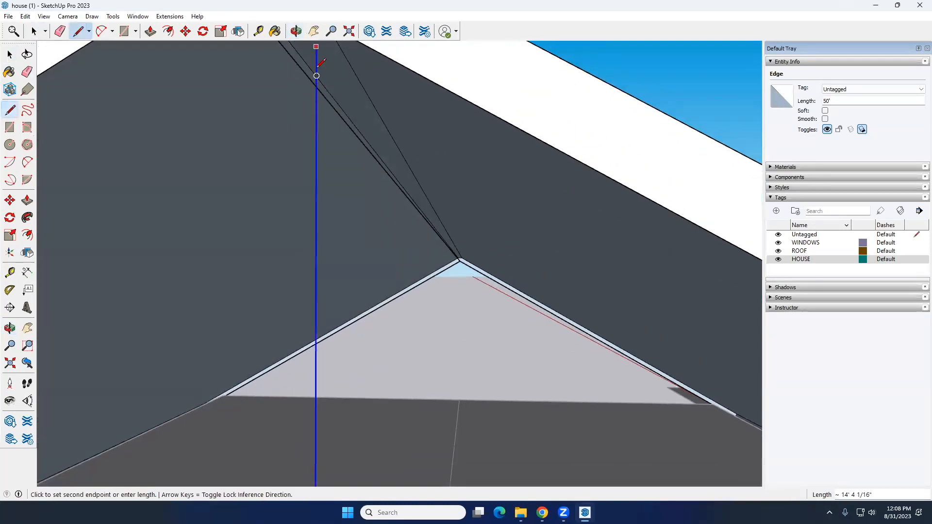
pyautogui.moveTo(329, 92); pyautogui.dragTo(347, 78, button='middle')
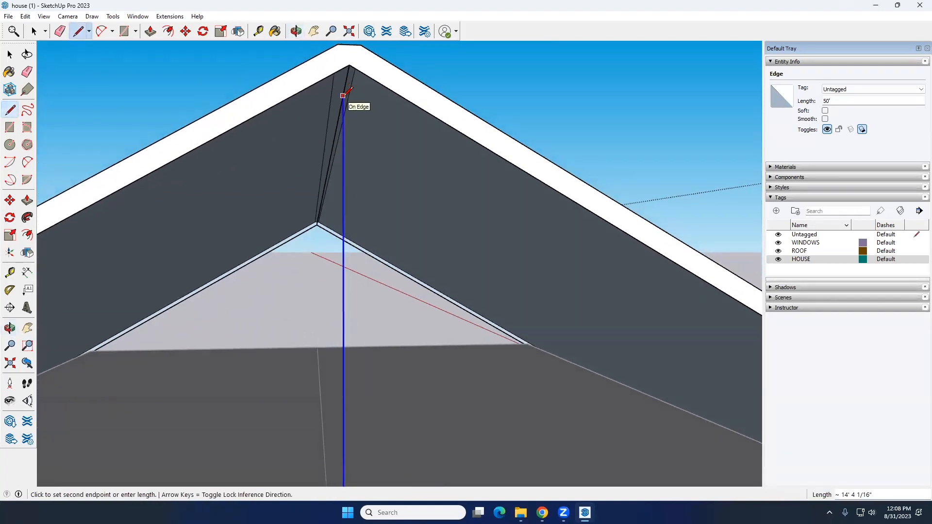
pyautogui.click(344, 95)
pyautogui.scroll(-4, 384, 141)
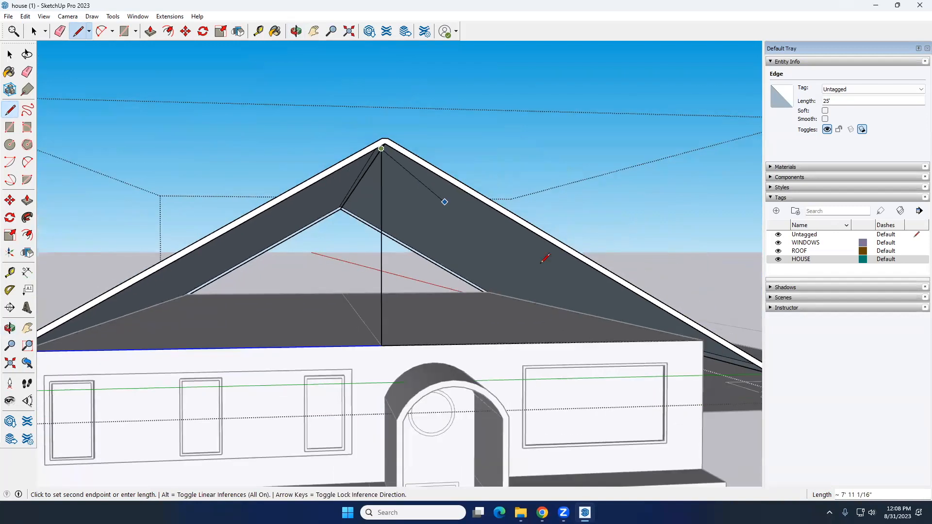
pyautogui.click(703, 341)
pyautogui.press('space')
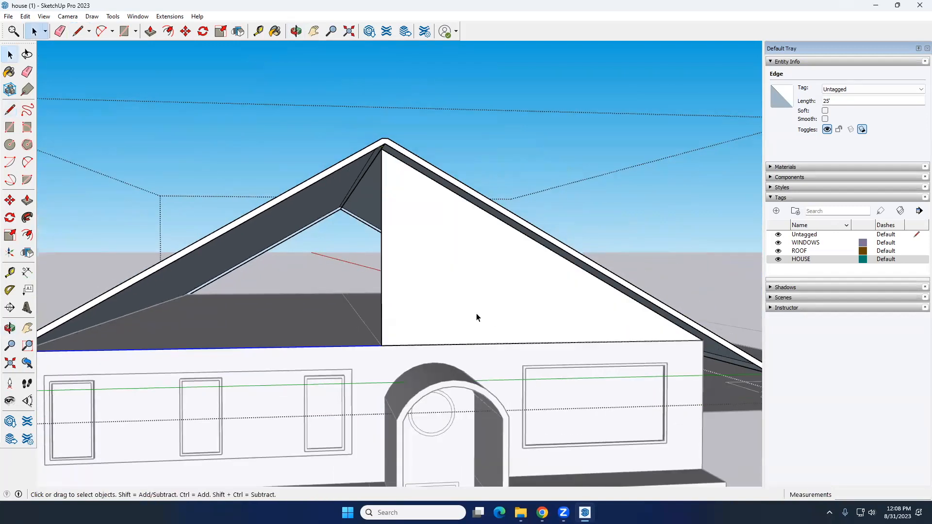
pyautogui.moveTo(476, 318); pyautogui.dragTo(420, 310, button='middle')
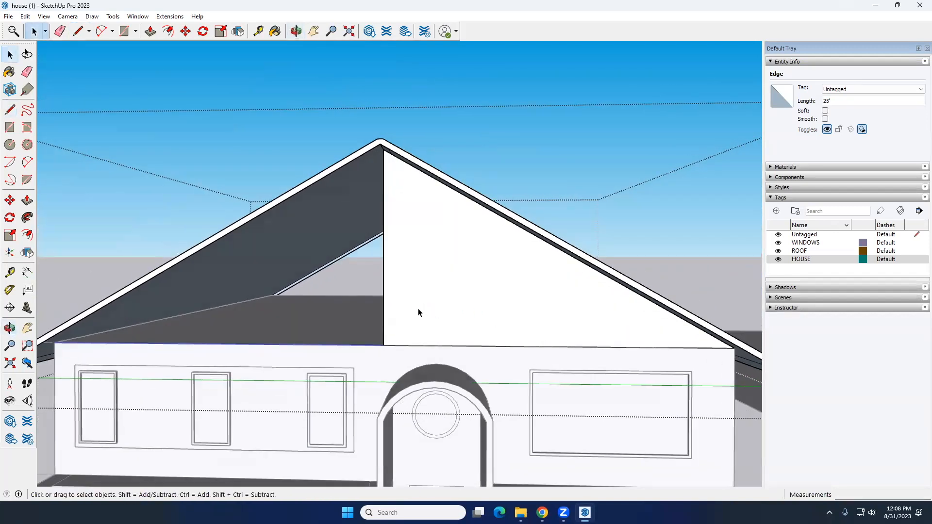
# - Undo the sloped line and the upright line in the front gable opening
pyautogui.hotkey('ctrl', 'z')
pyautogui.moveTo(416, 268); pyautogui.dragTo(356, 259, button='middle')
pyautogui.hotkey('ctrl', 'z')
pyautogui.scroll(3, 325, 325)
pyautogui.scroll(-5, 325, 324)
pyautogui.moveTo(331, 302); pyautogui.dragTo(371, 320, button='middle')
pyautogui.scroll(5, 369, 327)
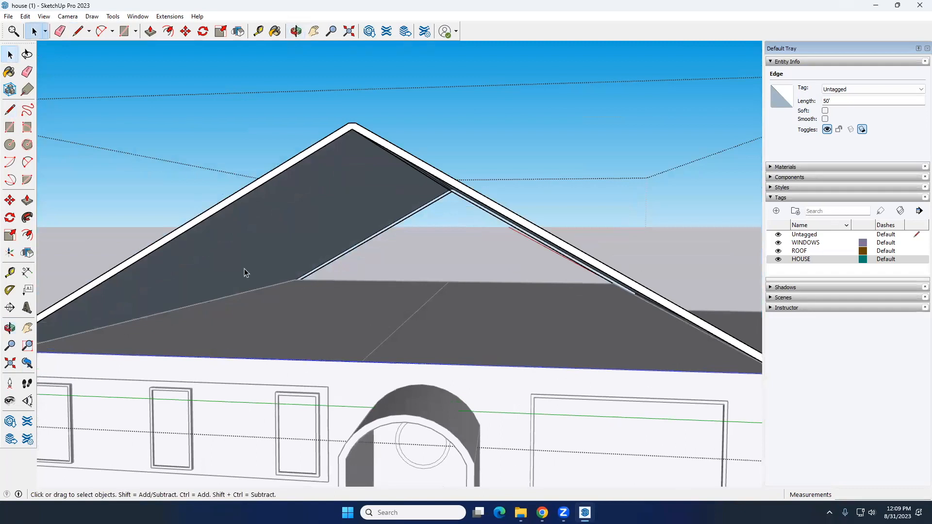
pyautogui.press('l')
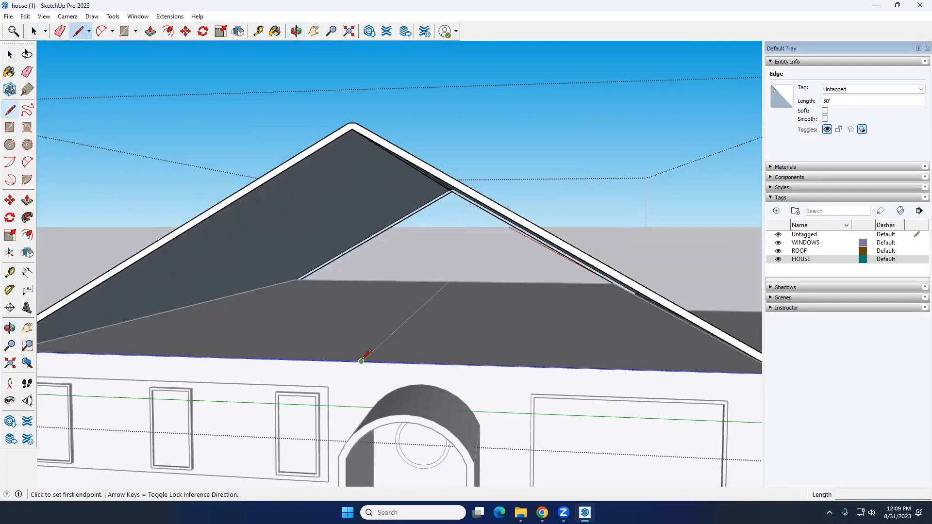
pyautogui.click(361, 361)
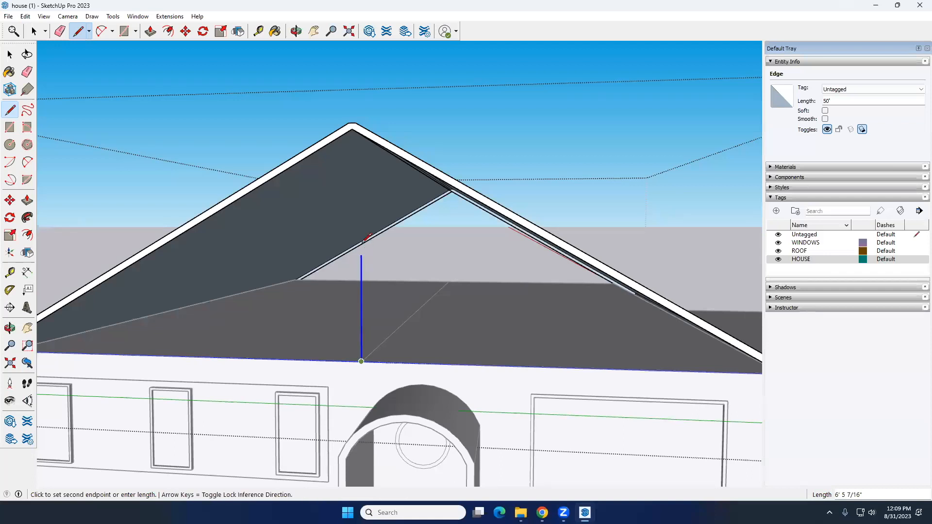
pyautogui.scroll(3, 358, 174)
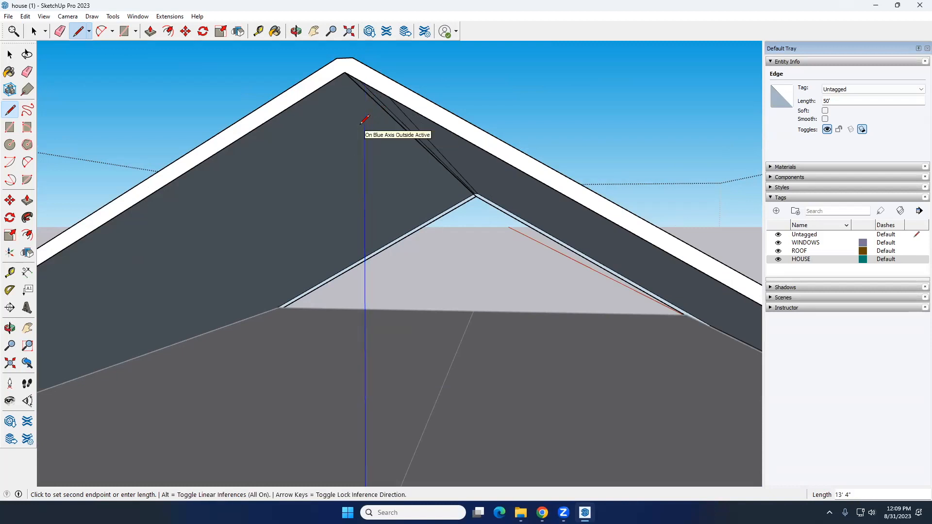
pyautogui.press('Up')
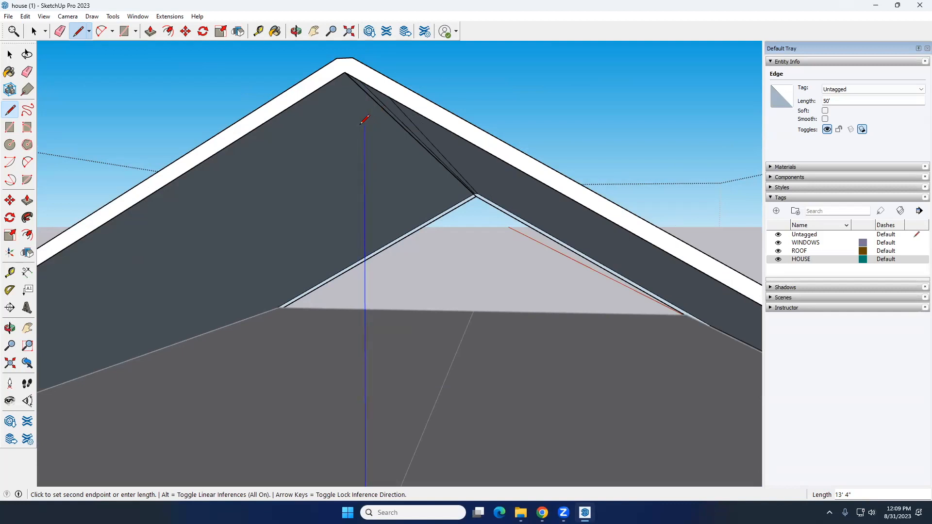
pyautogui.scroll(-5, 365, 118)
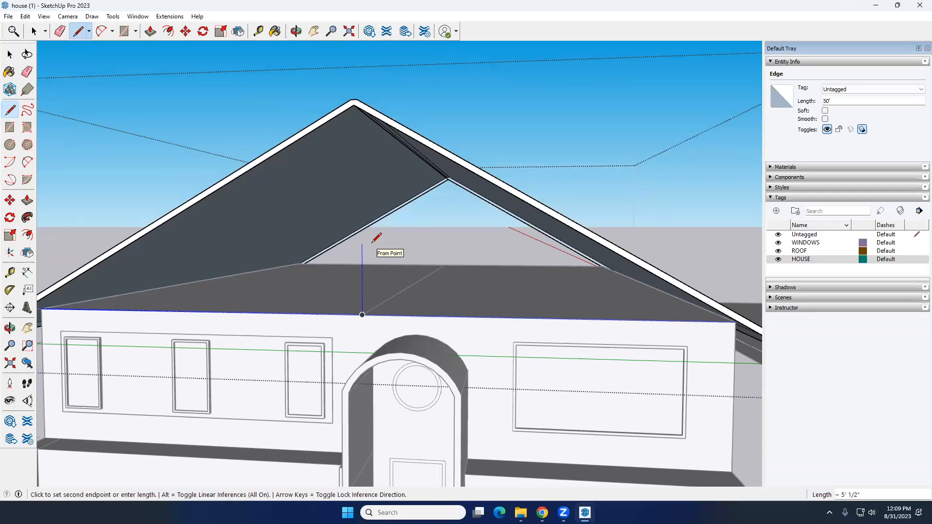
pyautogui.press('space')
pyautogui.scroll(-5, 375, 241)
pyautogui.moveTo(375, 240); pyautogui.dragTo(404, 260, button='middle')
pyautogui.scroll(5, 342, 263)
pyautogui.scroll(1, 342, 264)
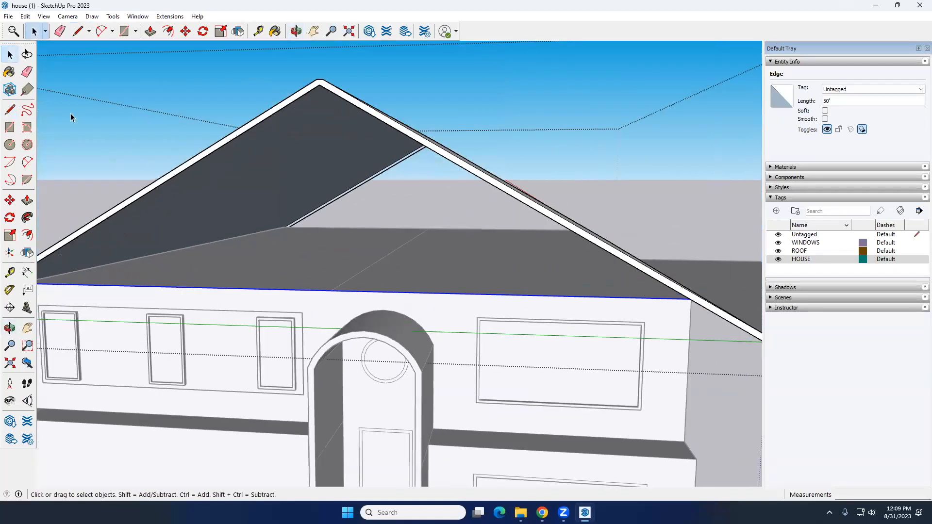
pyautogui.click(10, 110)
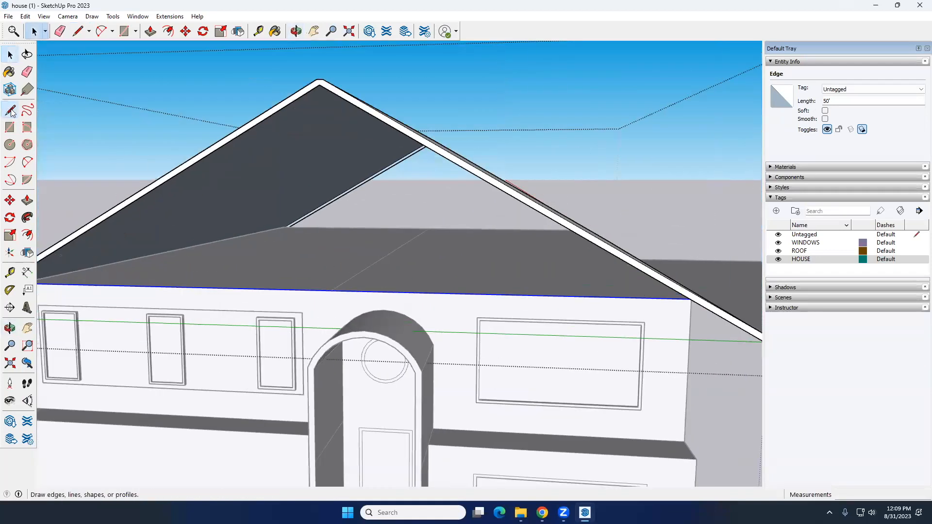
pyautogui.click(331, 291)
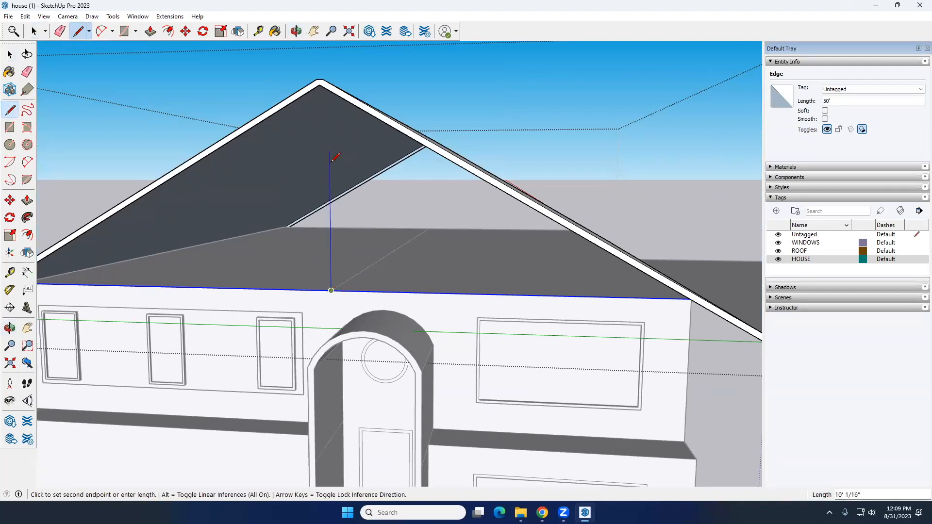
pyautogui.scroll(5, 332, 91)
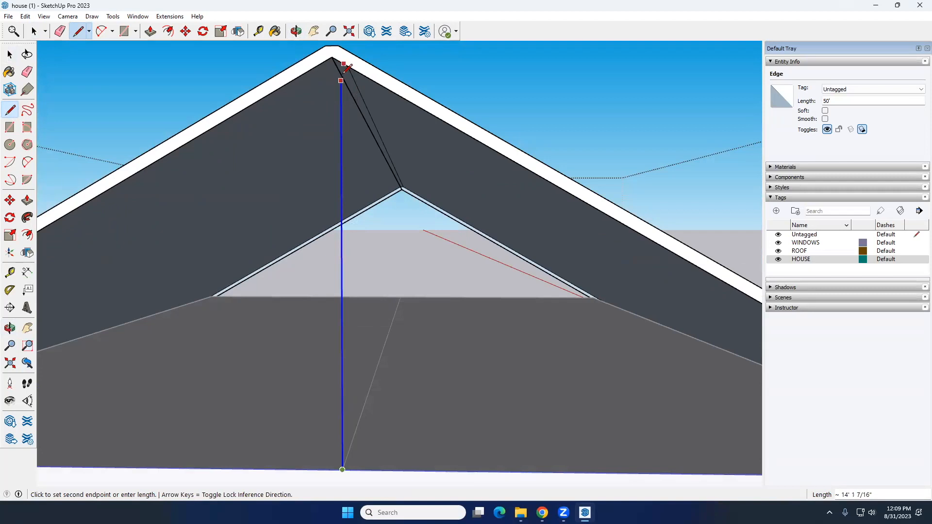
pyautogui.scroll(4, 341, 75)
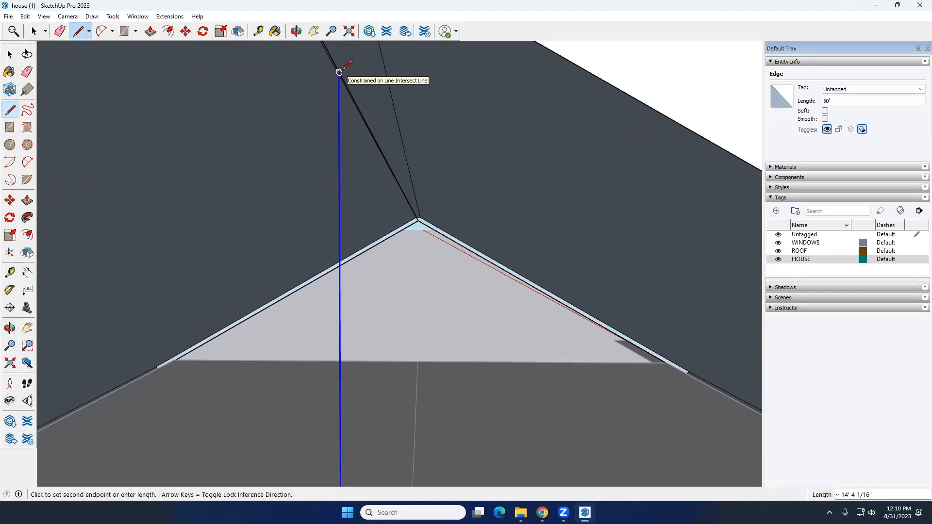
pyautogui.moveTo(340, 72); pyautogui.dragTo(202, 79, button='middle')
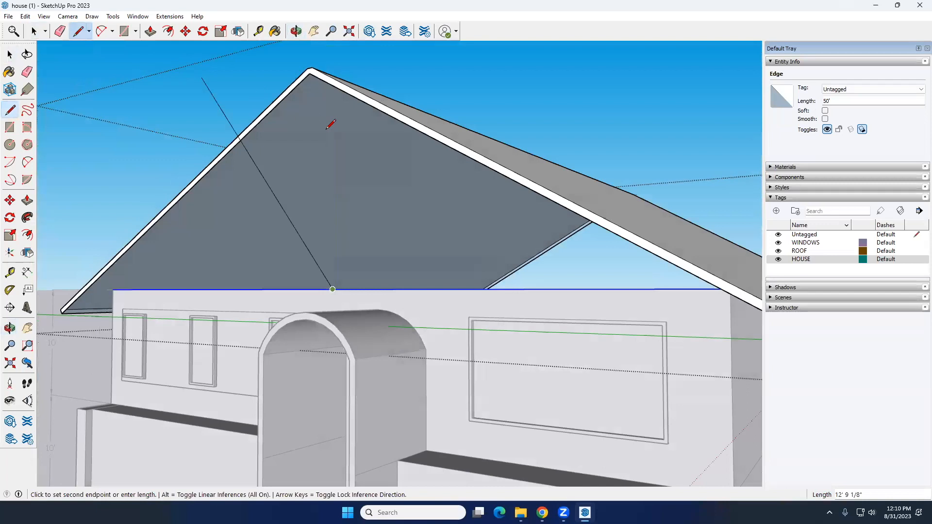
pyautogui.scroll(4, 329, 130)
pyautogui.moveTo(342, 127); pyautogui.dragTo(368, 139, button='middle')
pyautogui.scroll(-5, 367, 143)
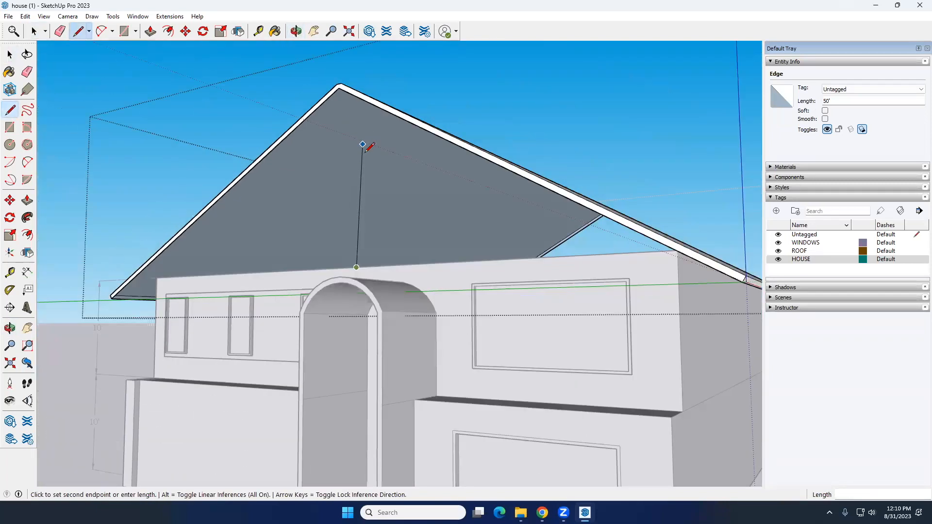
pyautogui.moveTo(378, 187); pyautogui.dragTo(430, 307, button='middle')
pyautogui.scroll(4, 454, 254)
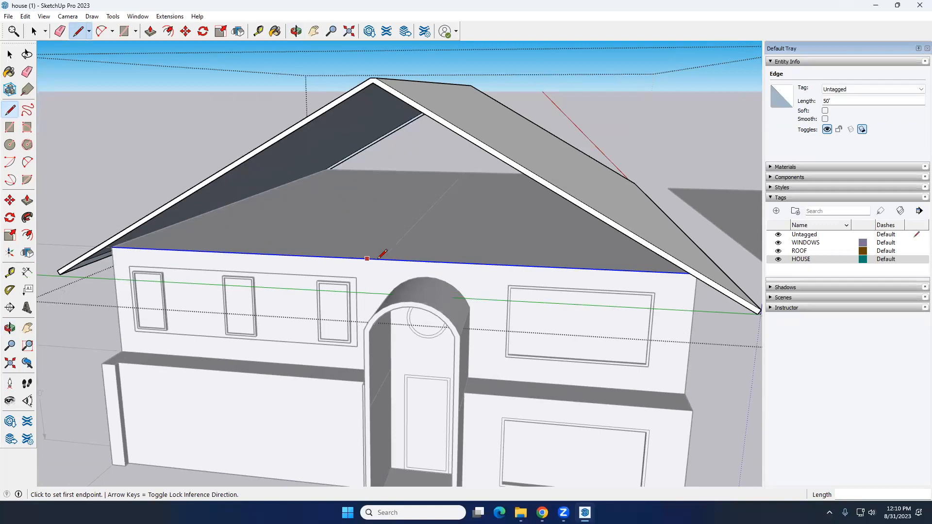
# - Draw a vertical line from the midpoint of the front wall's top edge up to the roof's inner ridge edge
pyautogui.scroll(4, 382, 258)
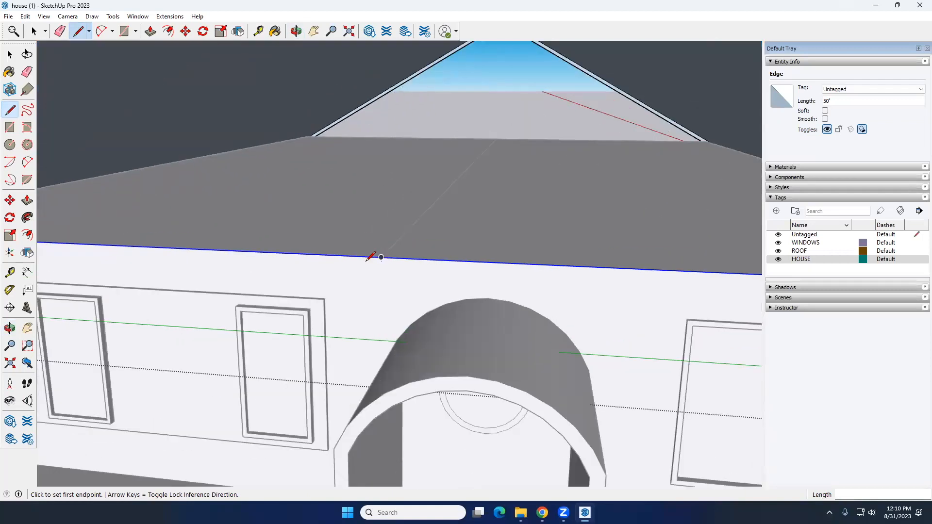
pyautogui.click(390, 254)
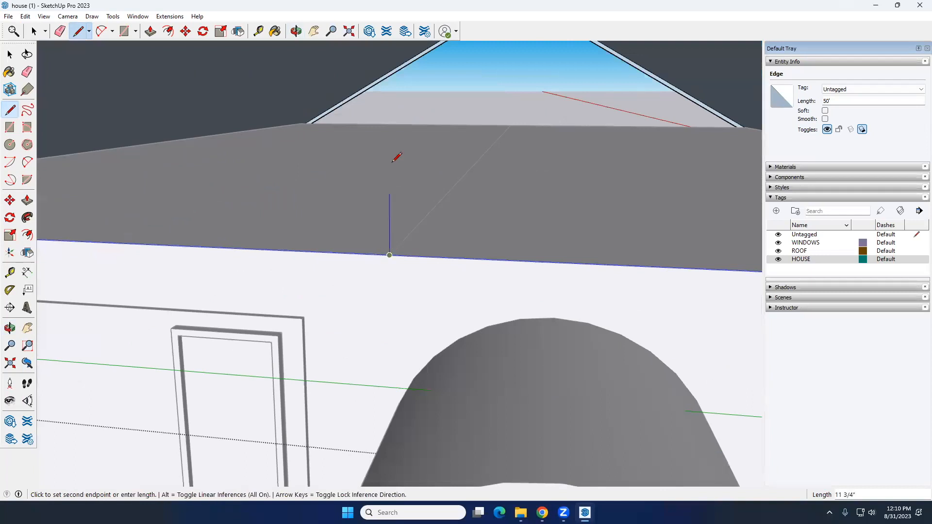
pyautogui.scroll(-4, 395, 156)
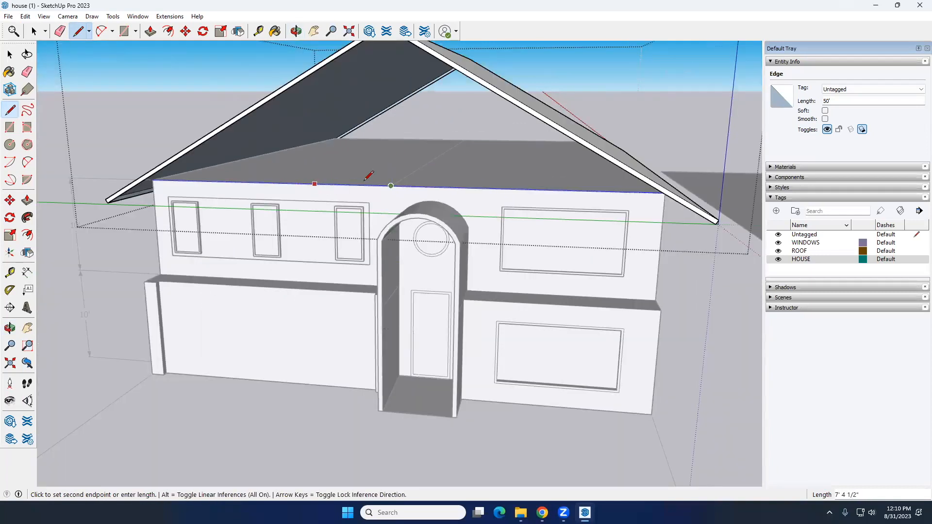
pyautogui.scroll(3, 371, 175)
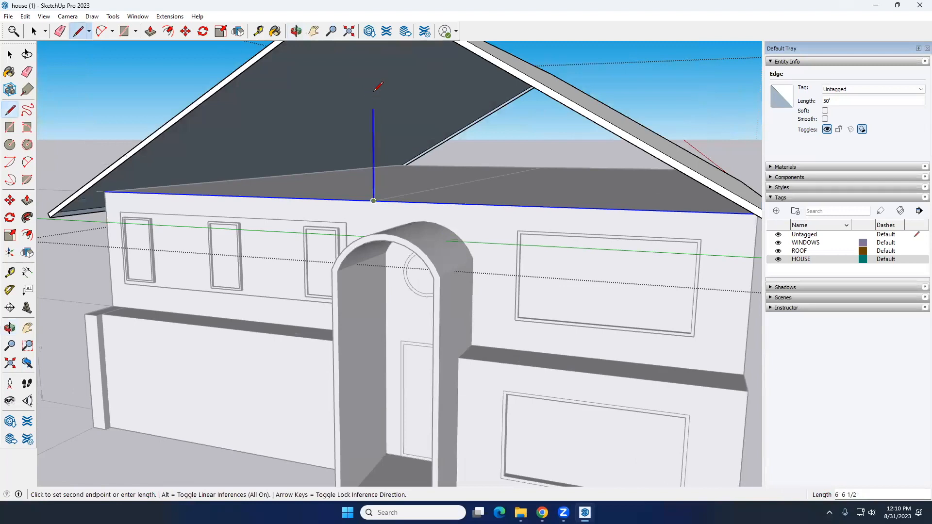
pyautogui.scroll(2, 403, 152)
pyautogui.moveTo(398, 155)
pyautogui.mouseDown(button='middle')
pyautogui.moveTo(394, 60)
pyautogui.moveTo(431, 210)
pyautogui.moveTo(453, 182)
pyautogui.moveTo(451, 139)
pyautogui.mouseUp(button='middle')
pyautogui.scroll(3, 449, 182)
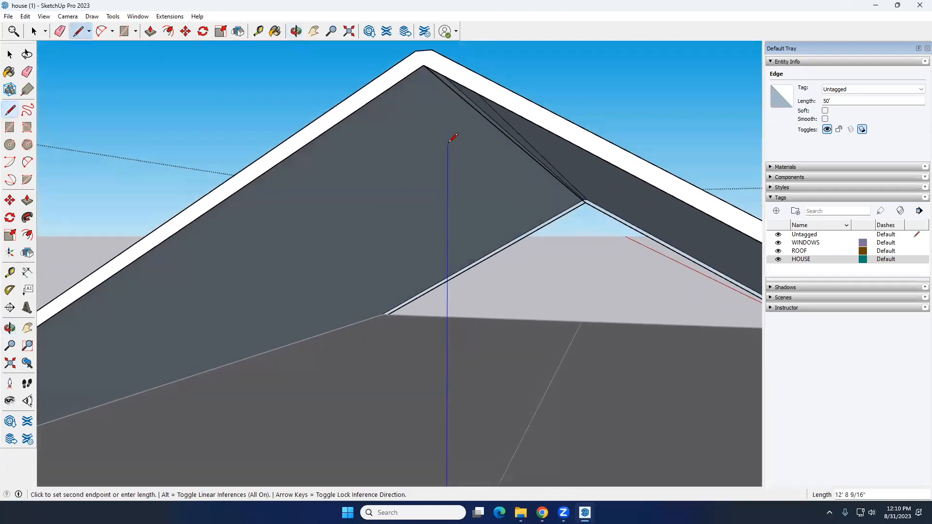
pyautogui.click(448, 87)
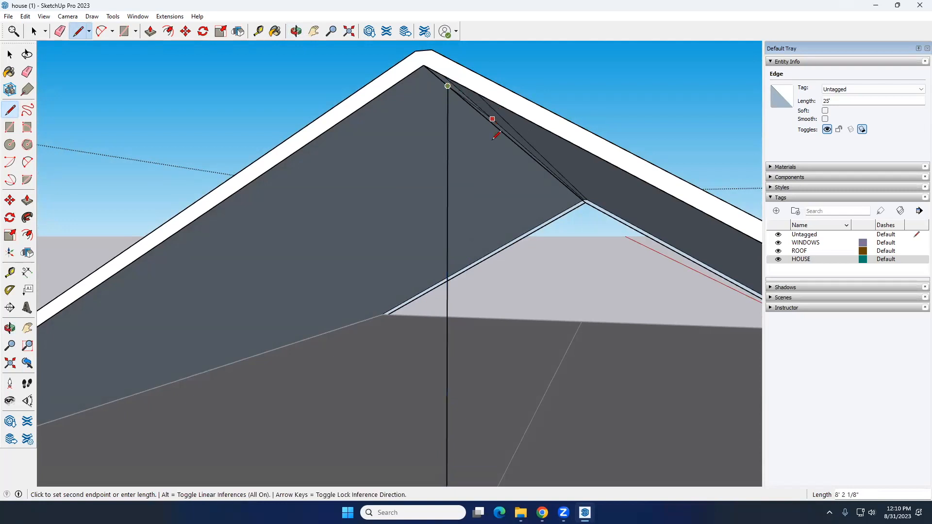
# - Draw a line from the upright's top to the front wall's right top corner, closing the right half of the gable
pyautogui.scroll(-4, 494, 125)
pyautogui.scroll(1, 719, 275)
pyautogui.scroll(4, 723, 277)
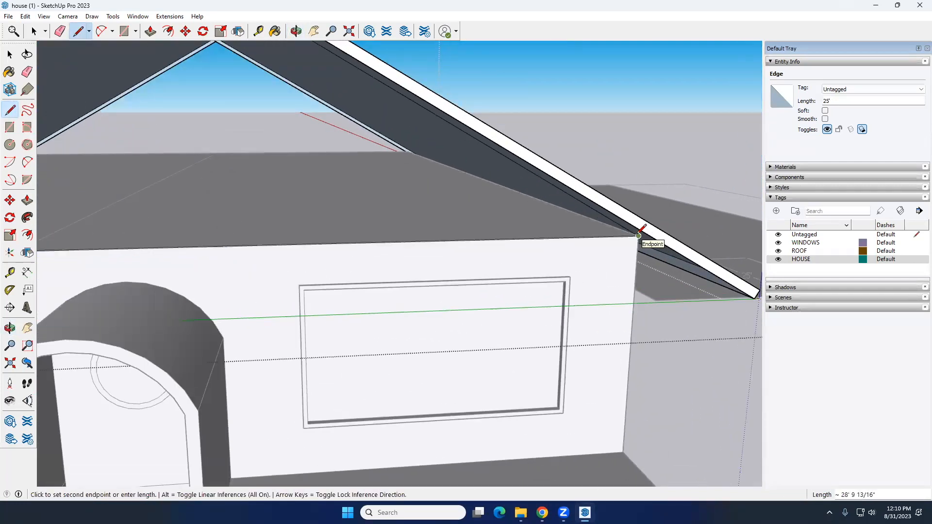
pyautogui.click(639, 235)
pyautogui.scroll(-6, 403, 151)
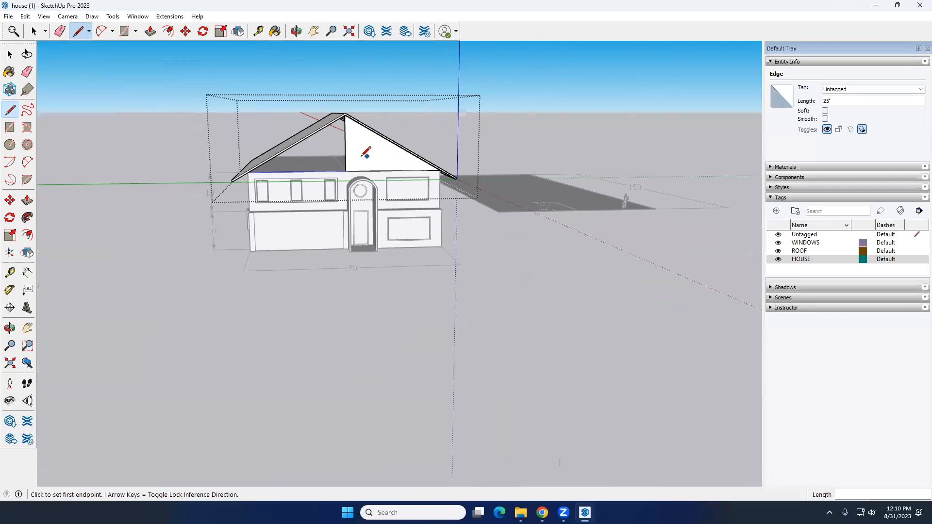
pyautogui.press('space')
# - Draw a line from the upright's top to the front wall's left top corner, closing the left half of the gable
pyautogui.moveTo(355, 158); pyautogui.dragTo(228, 187, button='middle')
pyautogui.scroll(3, 362, 149)
pyautogui.scroll(4, 228, 187)
pyautogui.click(11, 110)
pyautogui.moveTo(191, 109); pyautogui.dragTo(436, 177, button='middle')
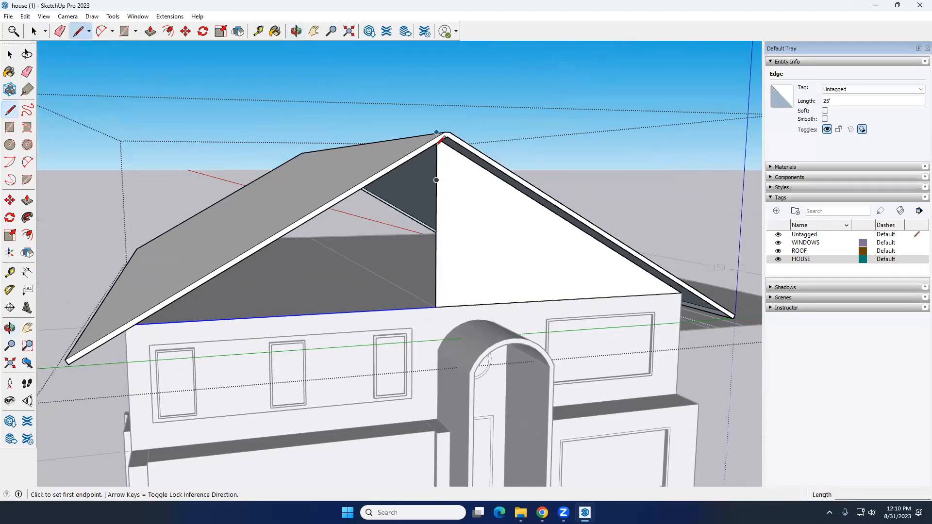
pyautogui.scroll(4, 437, 145)
pyautogui.moveTo(437, 146); pyautogui.dragTo(423, 108, button='middle')
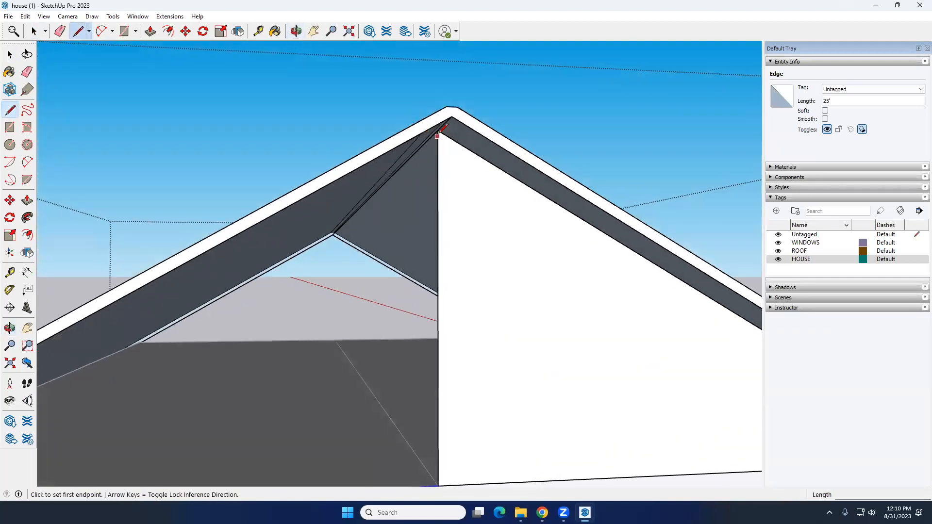
pyautogui.click(438, 130)
pyautogui.scroll(-4, 437, 130)
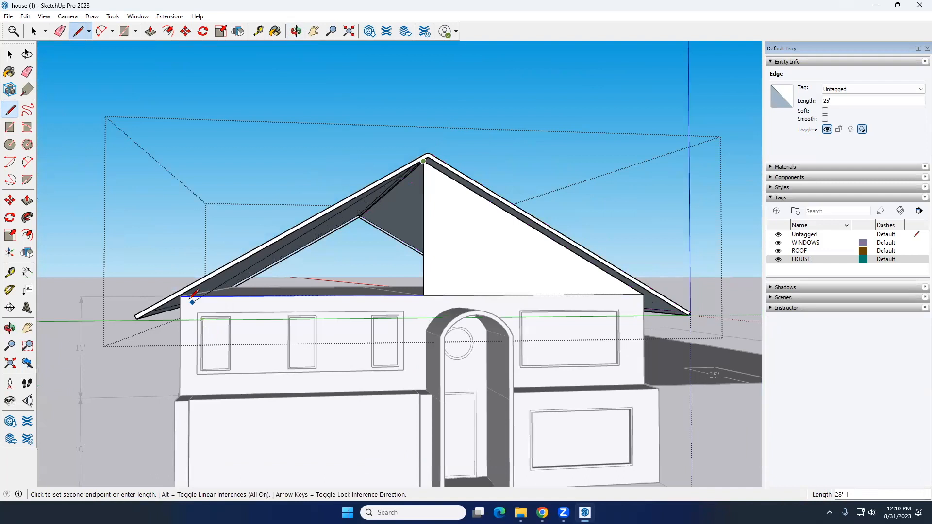
pyautogui.click(181, 296)
pyautogui.press('space')
pyautogui.moveTo(383, 267); pyautogui.dragTo(330, 238, button='middle')
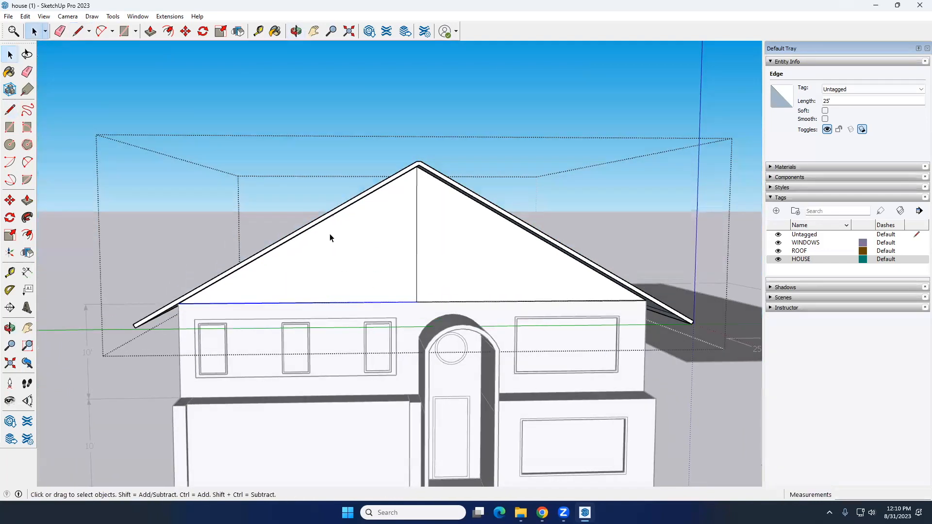
# - Offset the outline of the gable's left triangular face inward to form a narrow border
pyautogui.click(28, 235)
pyautogui.click(340, 302)
pyautogui.click(340, 275)
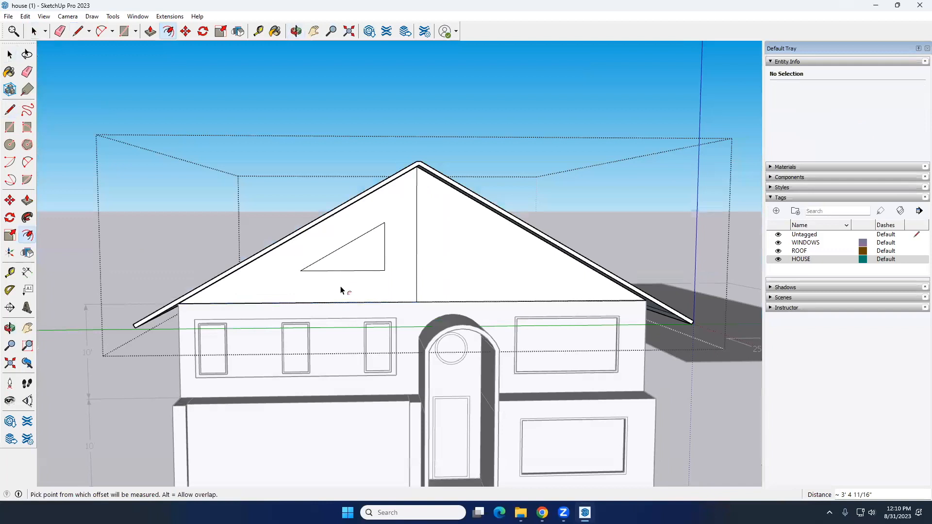
pyautogui.click(368, 284)
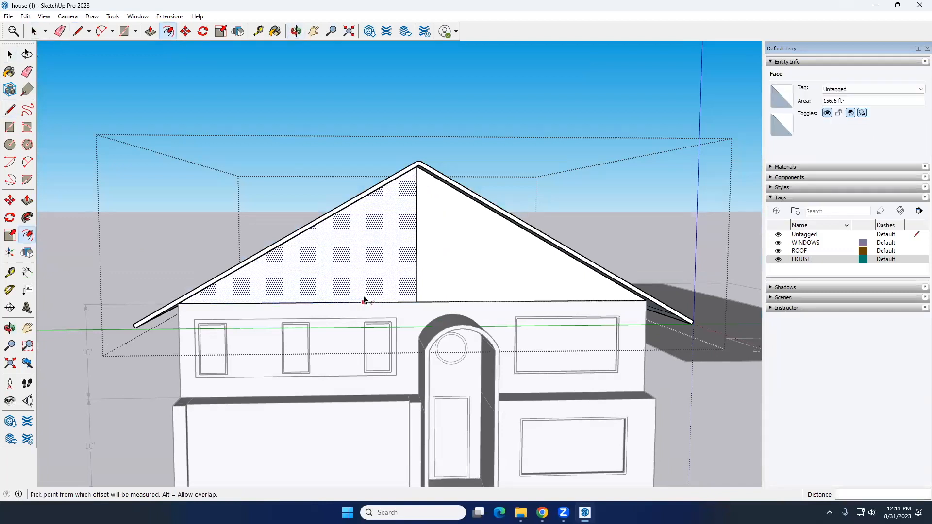
# - Offset the outline of the gable's right triangular face inward to form a narrow border
pyautogui.click(441, 301)
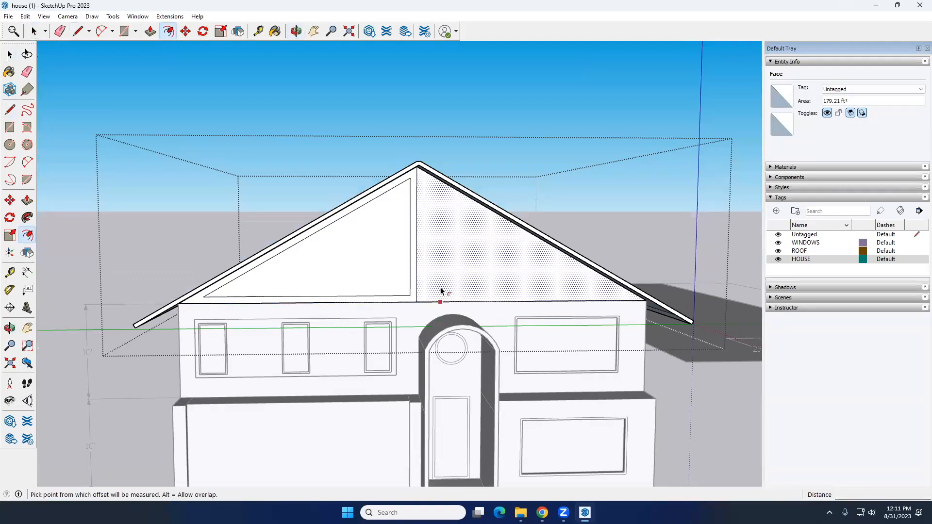
pyautogui.click(406, 295)
pyautogui.press('space')
pyautogui.scroll(-5, 372, 312)
pyautogui.moveTo(372, 312); pyautogui.dragTo(407, 267, button='middle')
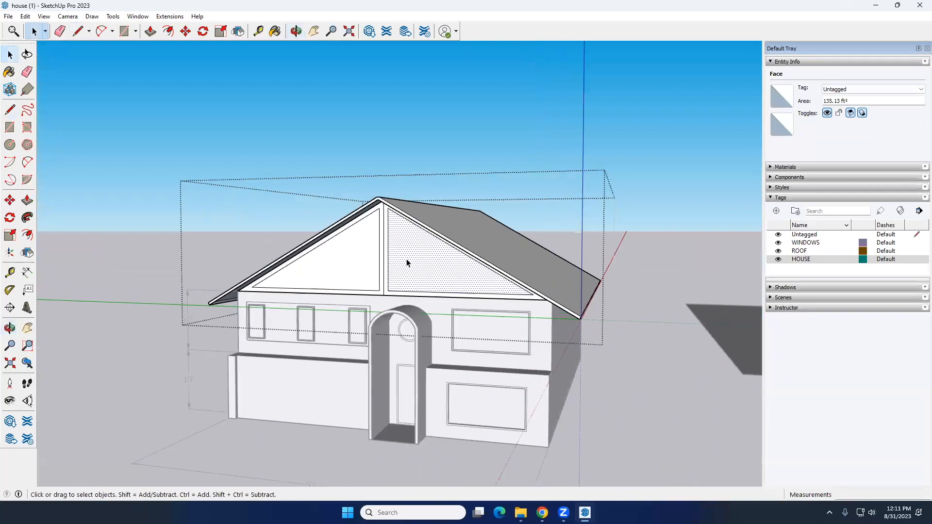
pyautogui.scroll(5, 406, 266)
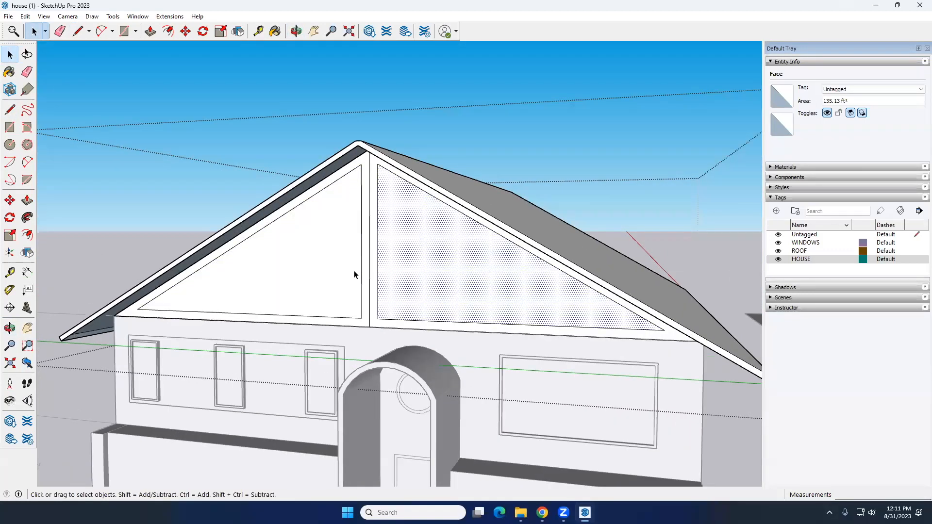
pyautogui.moveTo(388, 271); pyautogui.dragTo(439, 308, button='middle')
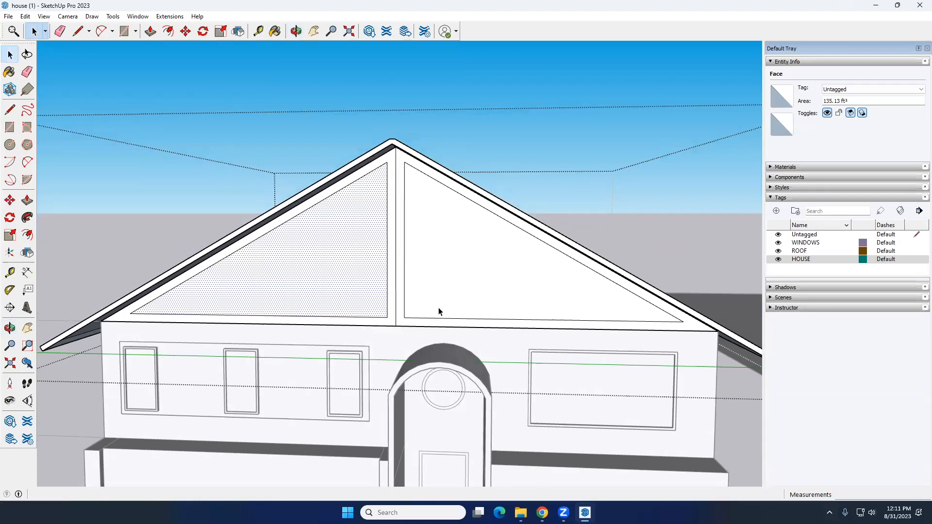
# - Undo both gable borders and the lines that close the gable beneath the roof
pyautogui.hotkey('ctrl', 'z')
pyautogui.hotkey('ctrl', 'z')
pyautogui.hotkey('ctrl', 'z')
pyautogui.hotkey('ctrl', 'z')
pyautogui.hotkey('ctrl', 'z')
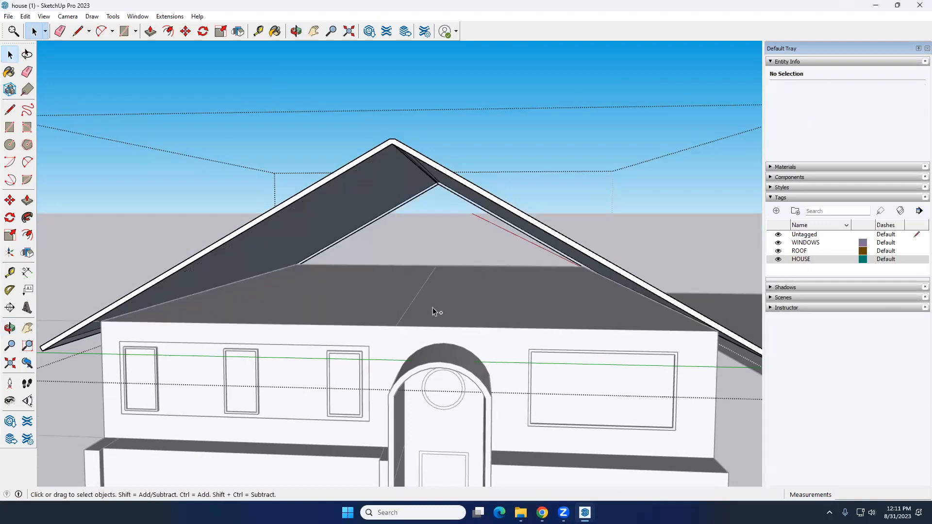
# - Reopen the roof group for editing with the front of the house in view
pyautogui.scroll(-5, 383, 286)
pyautogui.moveTo(454, 138); pyautogui.dragTo(420, 245, button='middle')
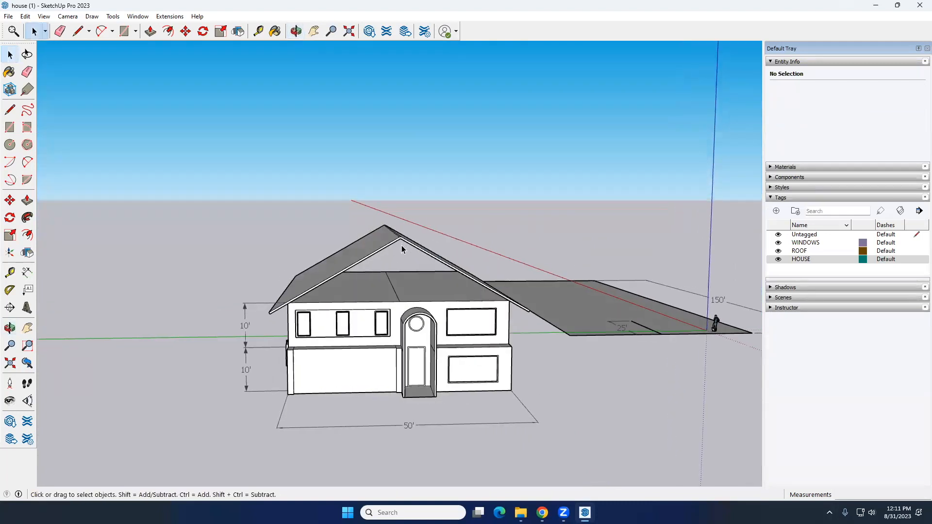
pyautogui.click(404, 246)
pyautogui.moveTo(372, 225); pyautogui.dragTo(368, 225, button='middle')
pyautogui.click(395, 181)
pyautogui.moveTo(419, 256); pyautogui.dragTo(427, 259, button='middle')
pyautogui.scroll(3, 415, 246)
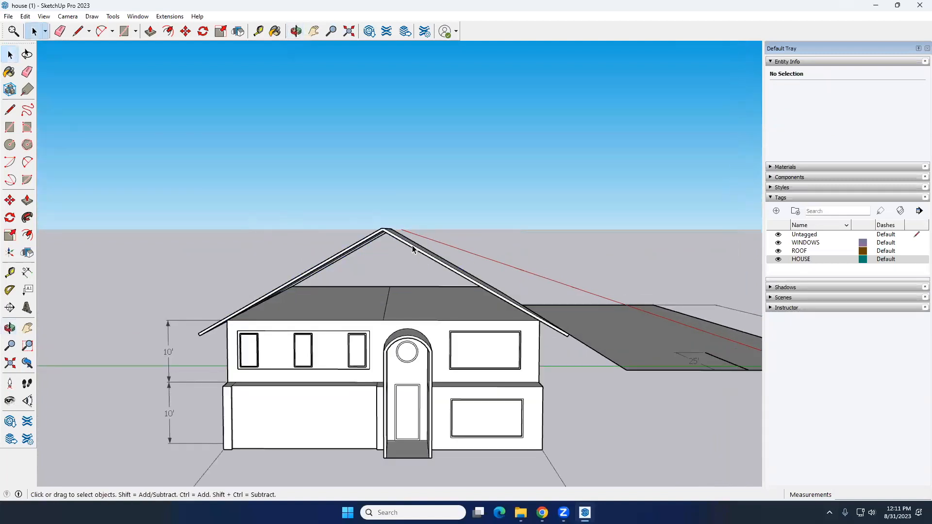
pyautogui.doubleClick(413, 249)
pyautogui.moveTo(383, 271); pyautogui.dragTo(317, 313, button='middle')
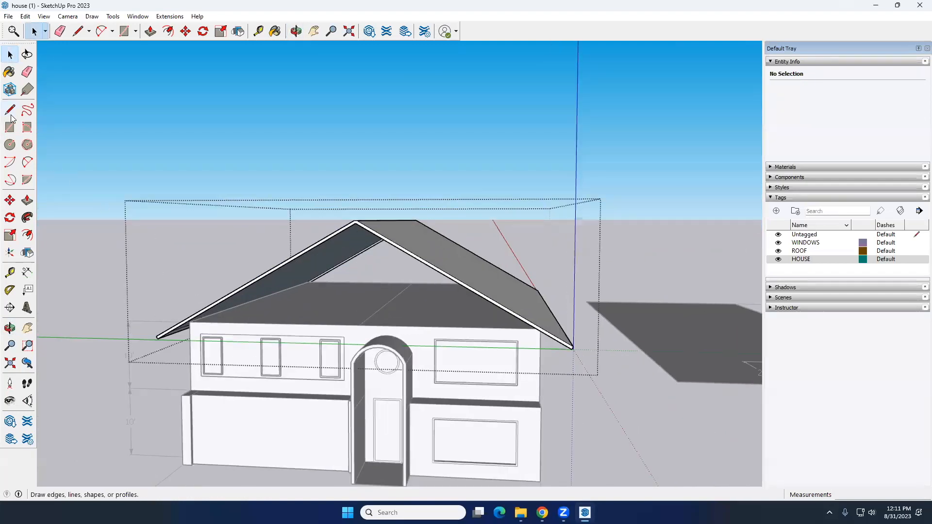
# - Draw a 50' line along the front wall's top edge from its left corner to its right corner
pyautogui.scroll(5, 205, 314)
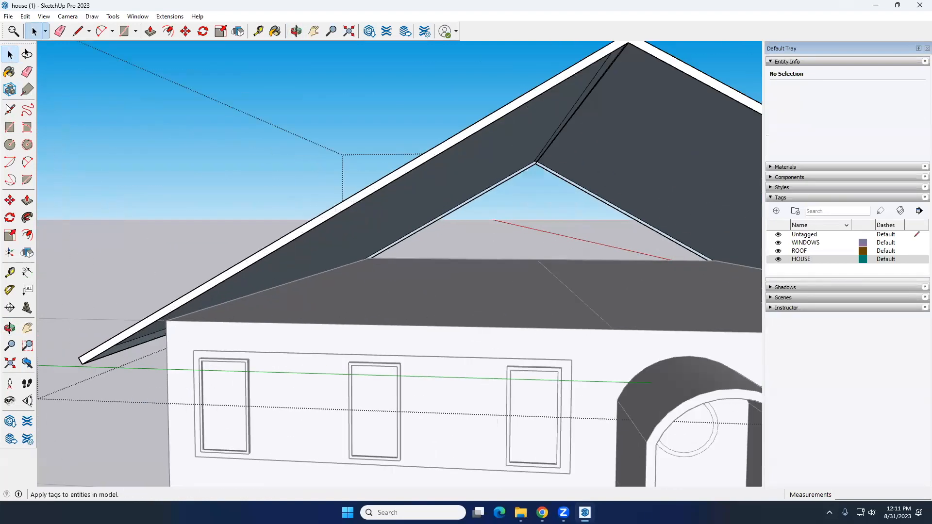
pyautogui.click(10, 110)
pyautogui.scroll(5, 172, 313)
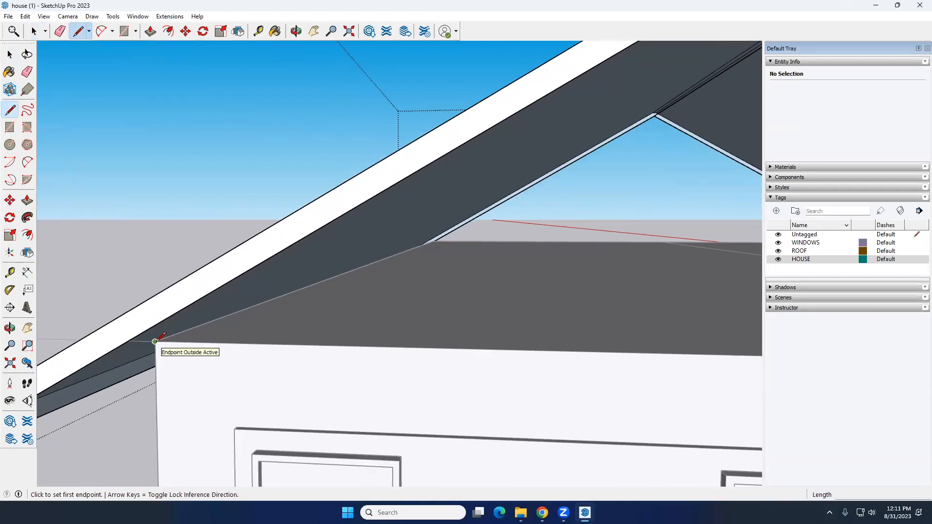
pyautogui.click(155, 342)
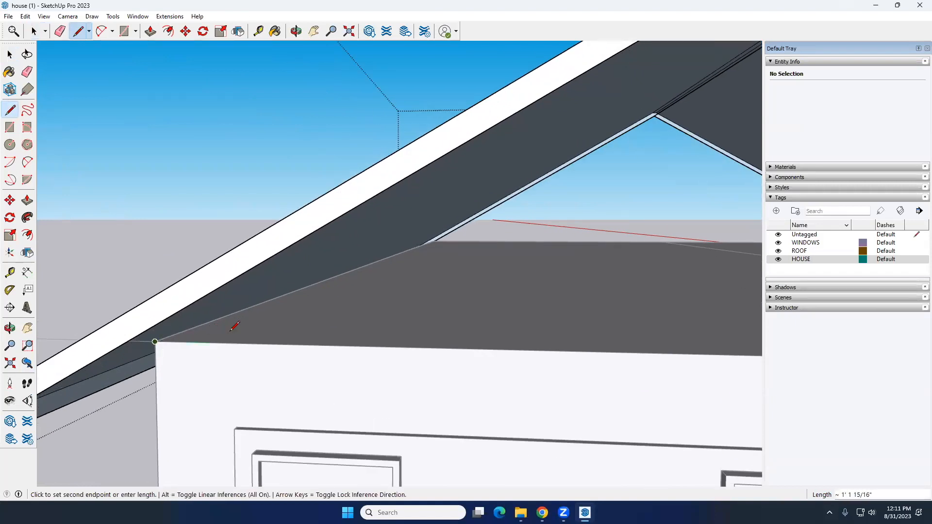
pyautogui.scroll(-2, 213, 318)
pyautogui.scroll(-4, 197, 311)
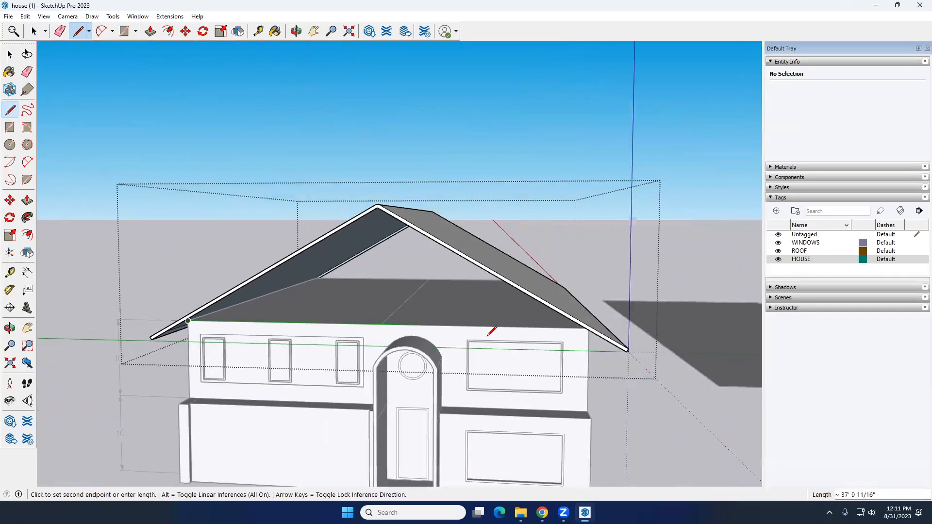
pyautogui.moveTo(491, 328); pyautogui.dragTo(620, 312, button='middle')
pyautogui.scroll(3, 613, 315)
pyautogui.scroll(2, 602, 307)
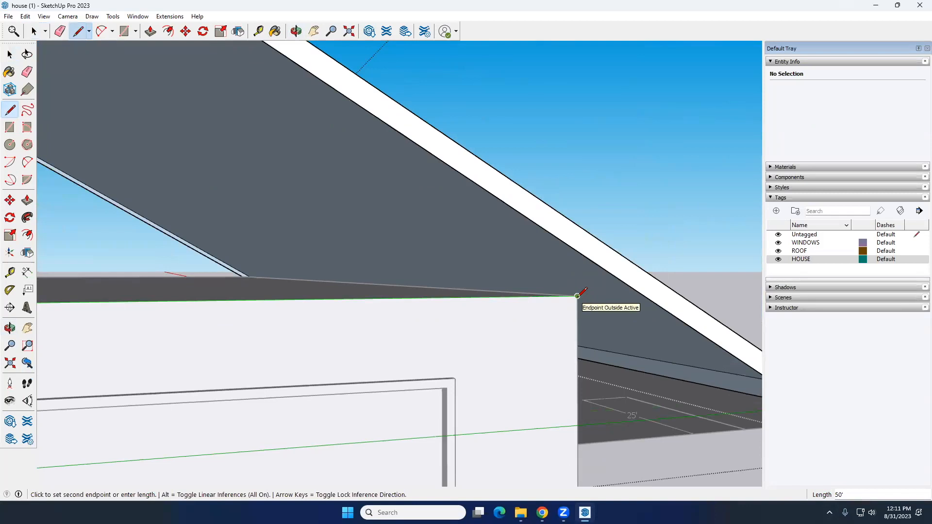
pyautogui.click(577, 295)
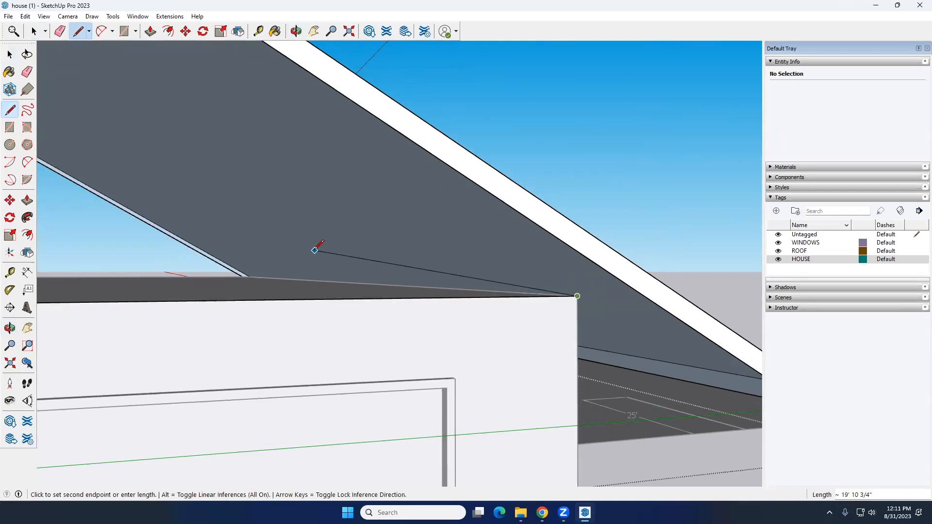
pyautogui.press('space')
pyautogui.scroll(-6, 406, 298)
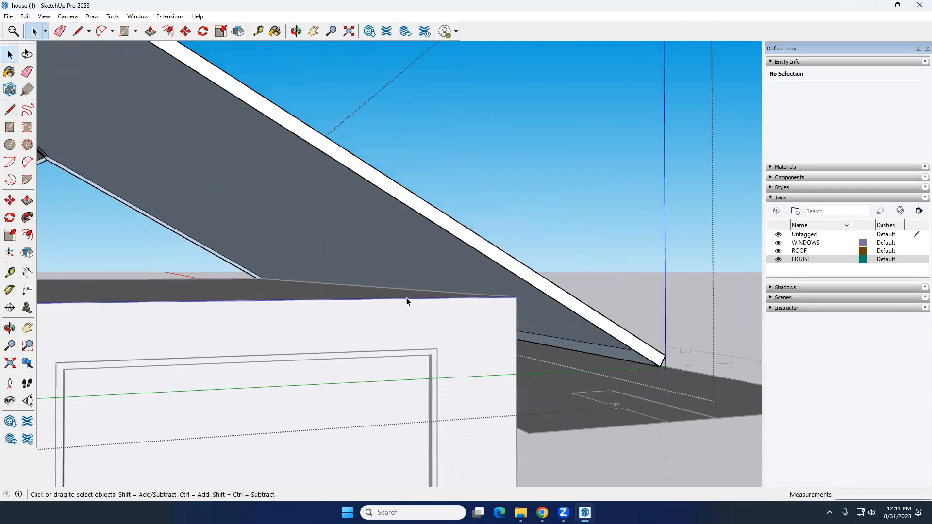
pyautogui.click(406, 298)
# - Draw a vertical line from the top edge's midpoint to the roof's inner ridge, continuing down to the wall's right top corner
pyautogui.moveTo(303, 296); pyautogui.dragTo(256, 330, button='middle')
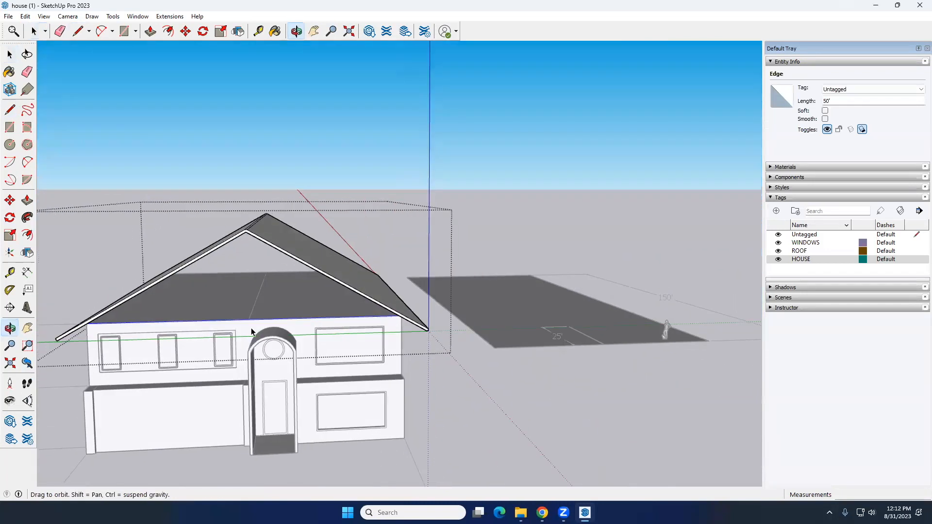
pyautogui.scroll(6, 244, 319)
pyautogui.scroll(2, 243, 330)
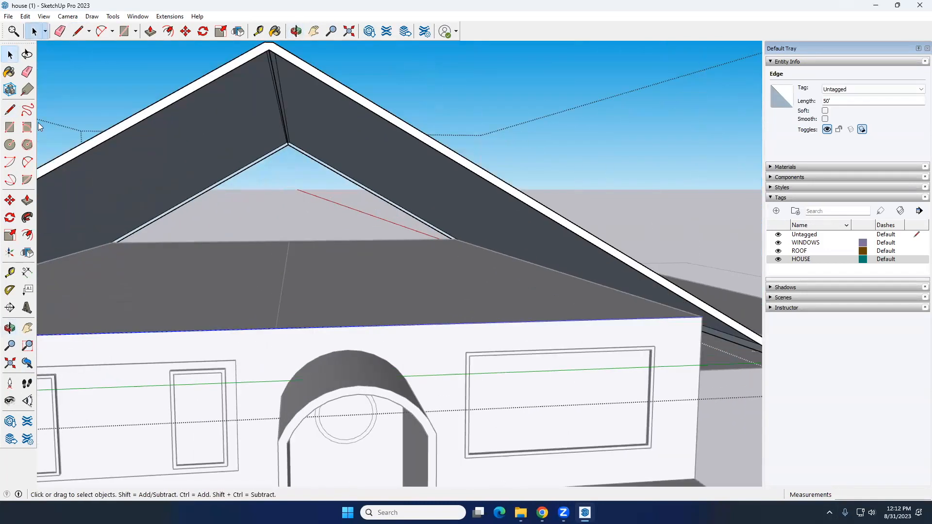
pyautogui.click(10, 110)
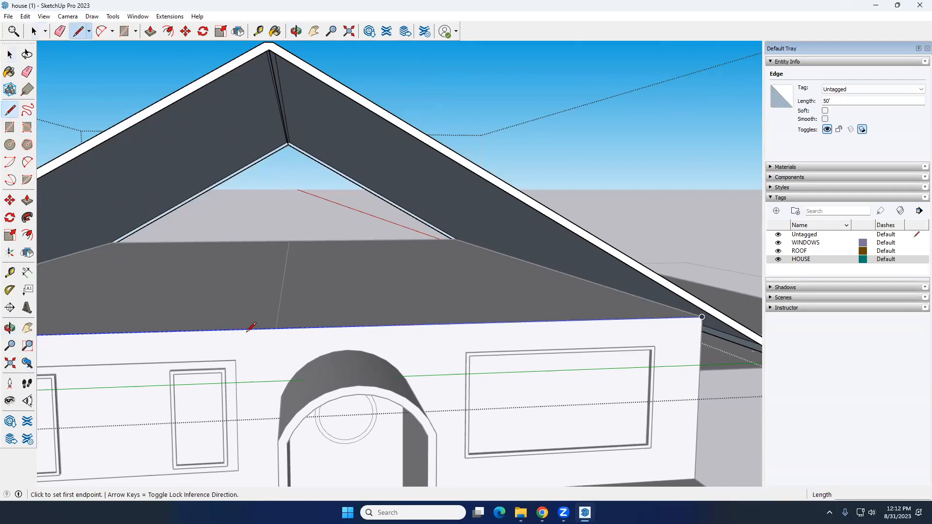
pyautogui.click(276, 328)
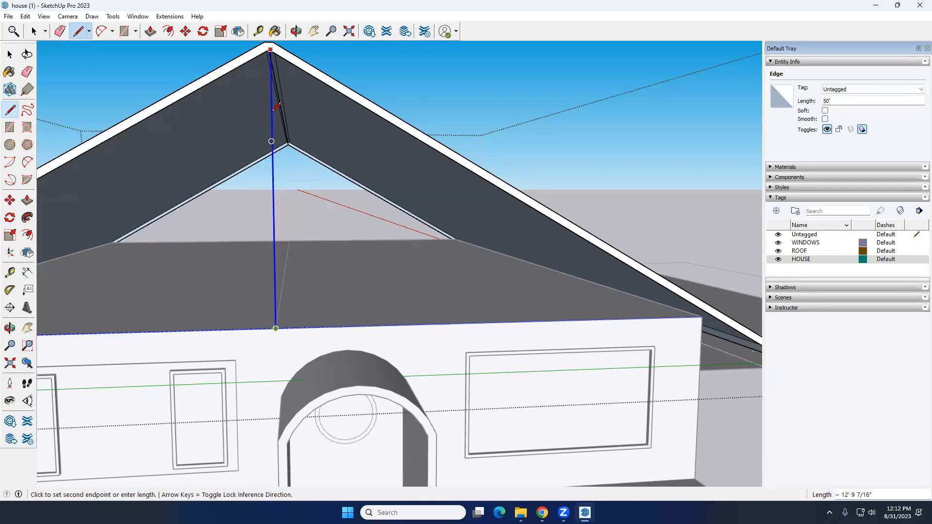
pyautogui.click(276, 58)
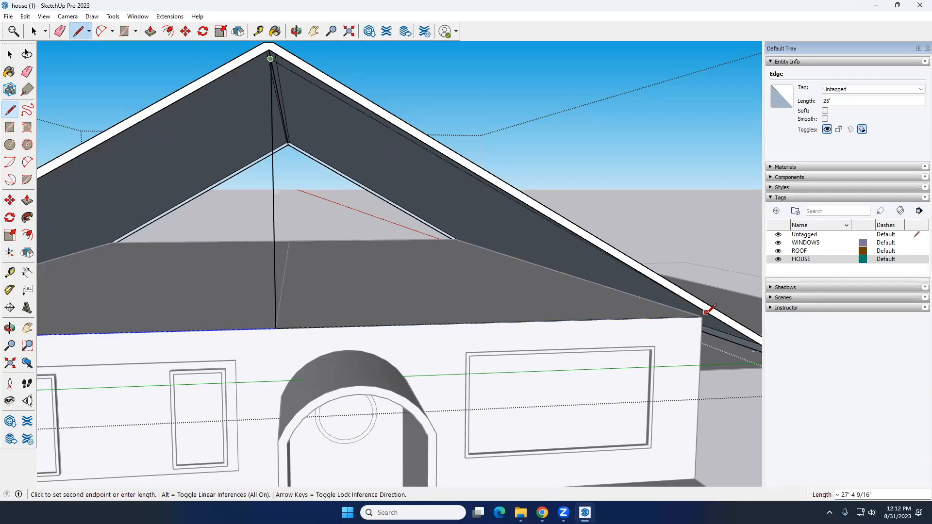
pyautogui.click(702, 316)
pyautogui.press('space')
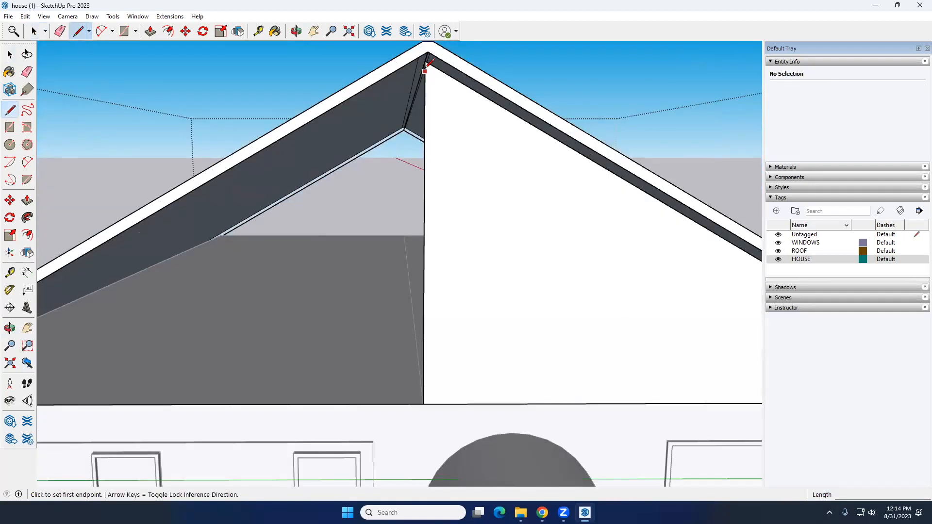
# - Draw a line from the upright's upper end to the front wall's left top corner to close the gable's left half
pyautogui.click(425, 61)
pyautogui.scroll(-5, 404, 219)
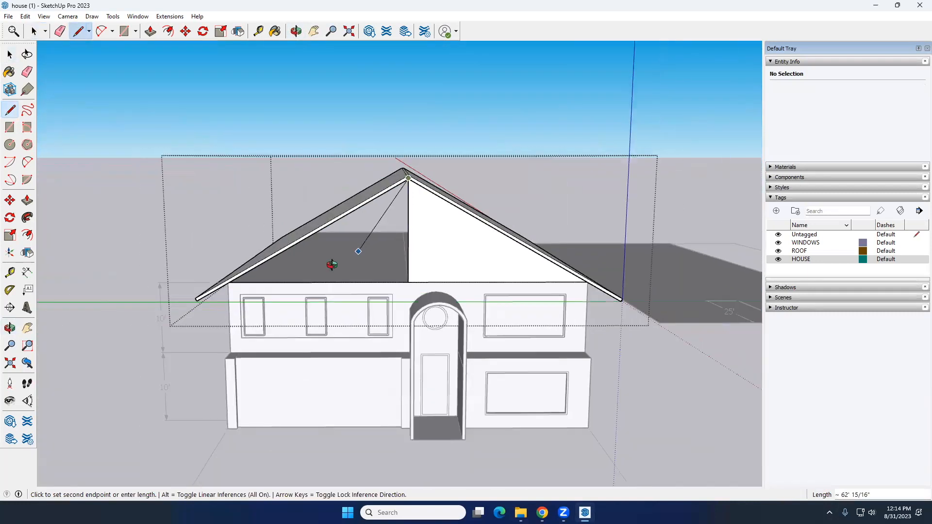
pyautogui.moveTo(334, 262); pyautogui.dragTo(210, 284, button='middle')
pyautogui.scroll(6, 209, 284)
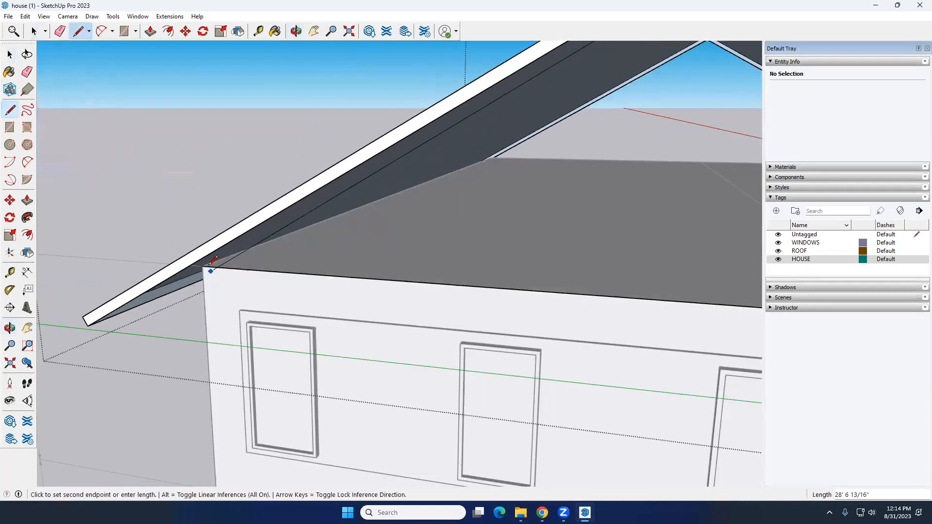
pyautogui.click(202, 267)
pyautogui.press('space')
pyautogui.scroll(-5, 311, 245)
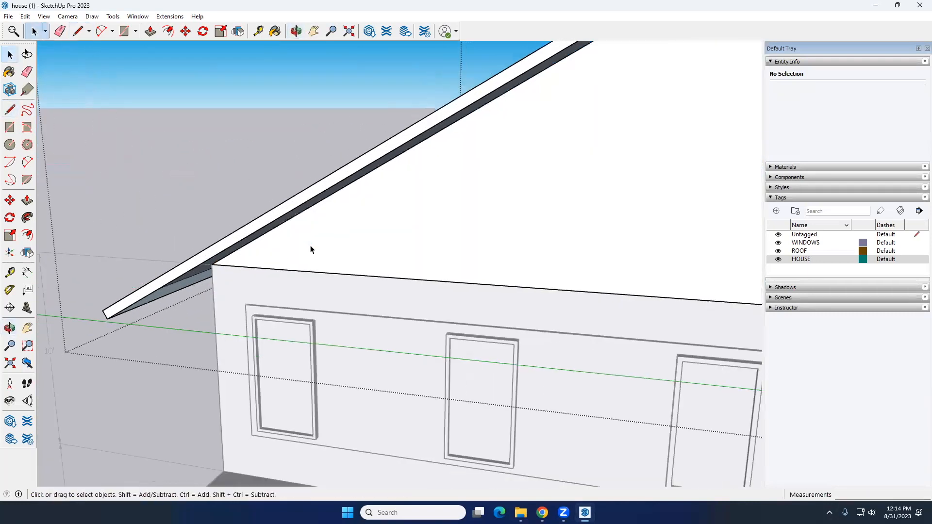
# - Offset the gable's left triangular face inward by about 7 1/2" to form a border
pyautogui.doubleClick(509, 226)
pyautogui.scroll(-4, 534, 225)
pyautogui.scroll(5, 534, 223)
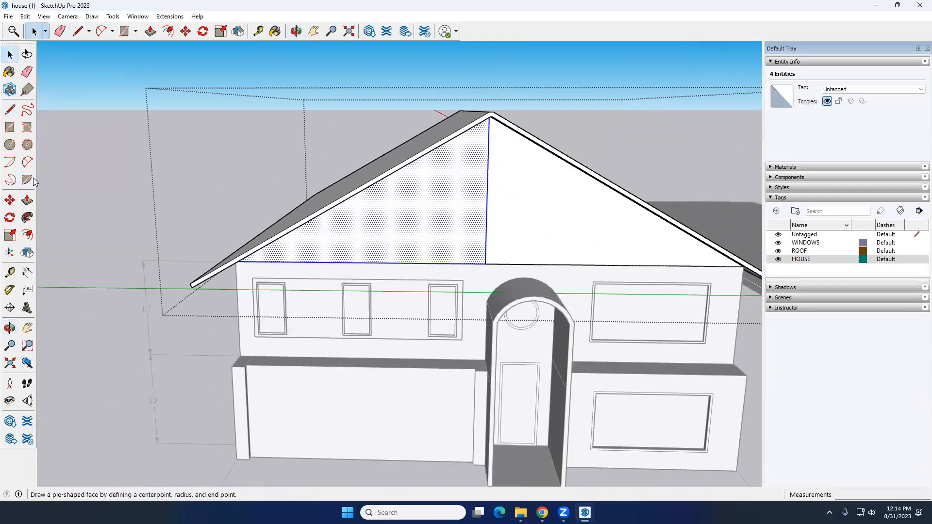
pyautogui.click(27, 235)
pyautogui.click(459, 233)
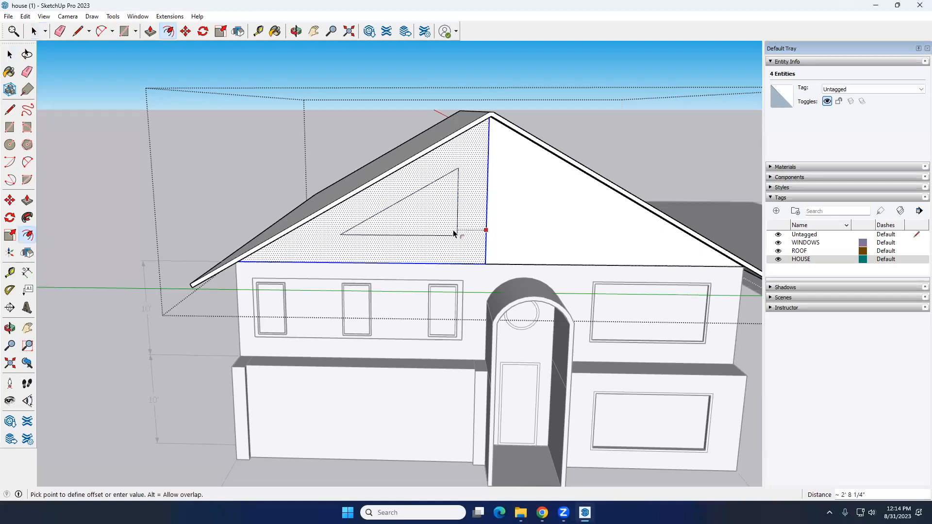
pyautogui.click(488, 239)
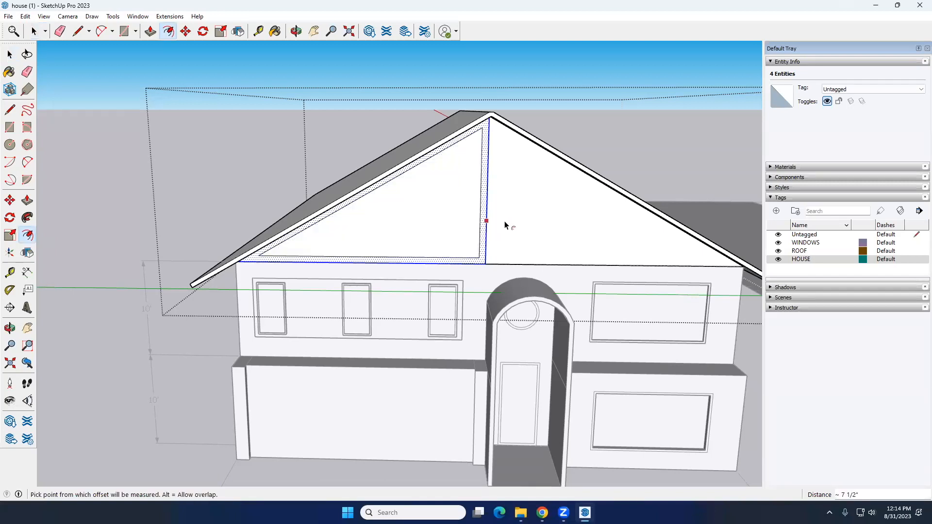
pyautogui.press('space')
# - Offset the gable's right triangular face inward by about 8" to form a matching border
pyautogui.click(512, 226)
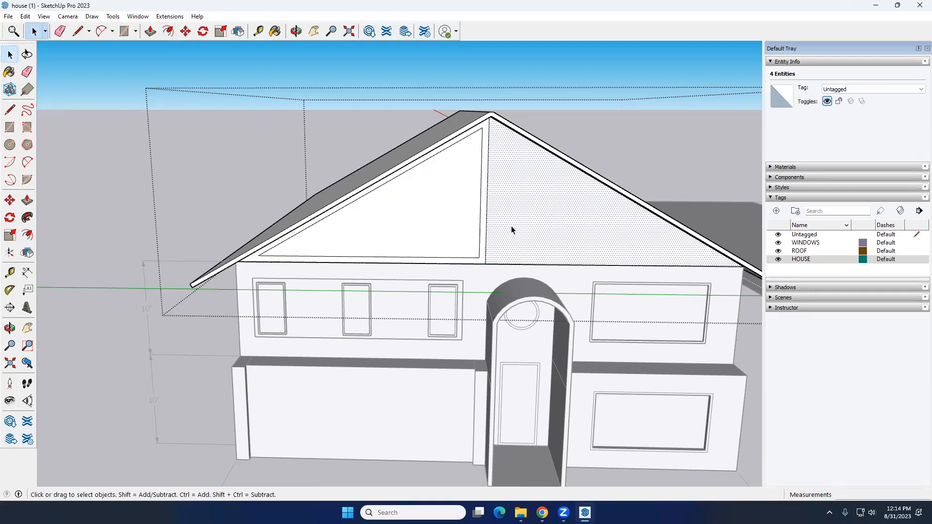
pyautogui.press('f')
pyautogui.click(549, 225)
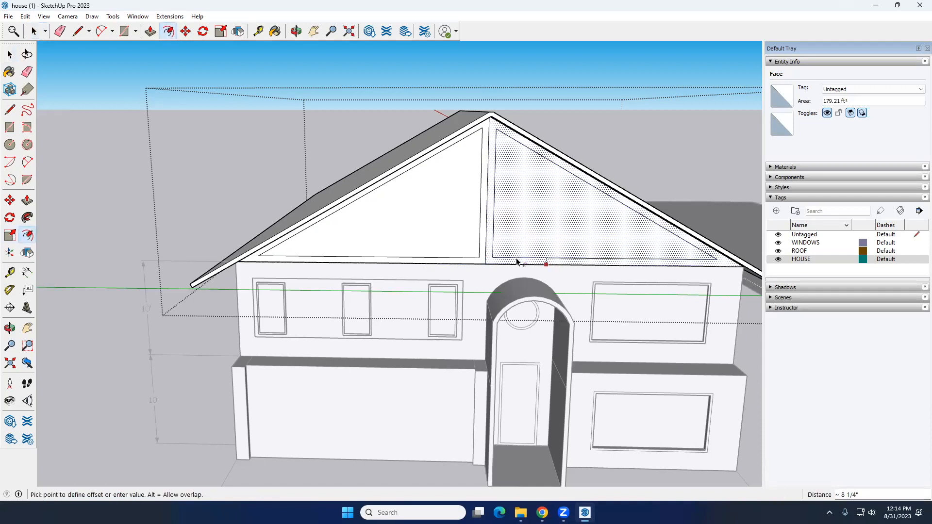
pyautogui.click(517, 261)
pyautogui.press('space')
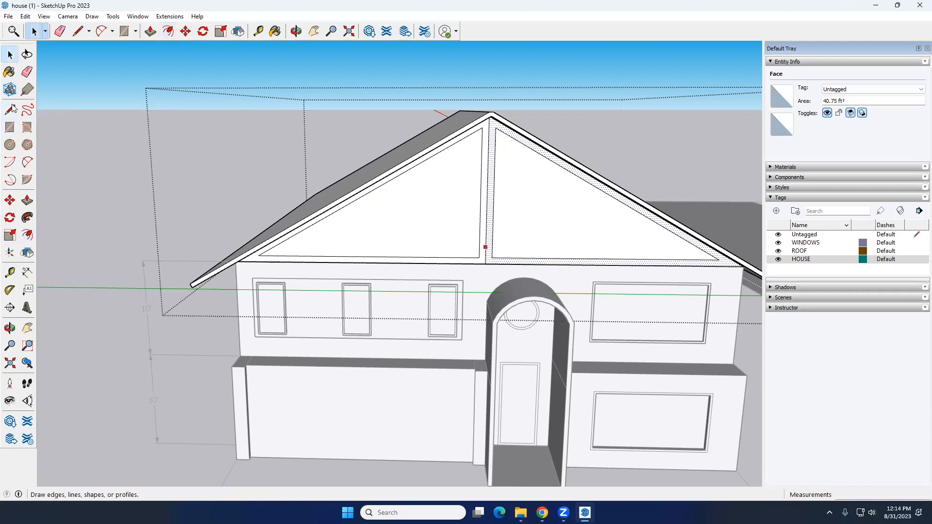
# - Draw two closely spaced vertical lines across the left inner triangle, from its sloping edge to its base, forming a narrow mullion
pyautogui.click(10, 127)
pyautogui.scroll(3, 437, 214)
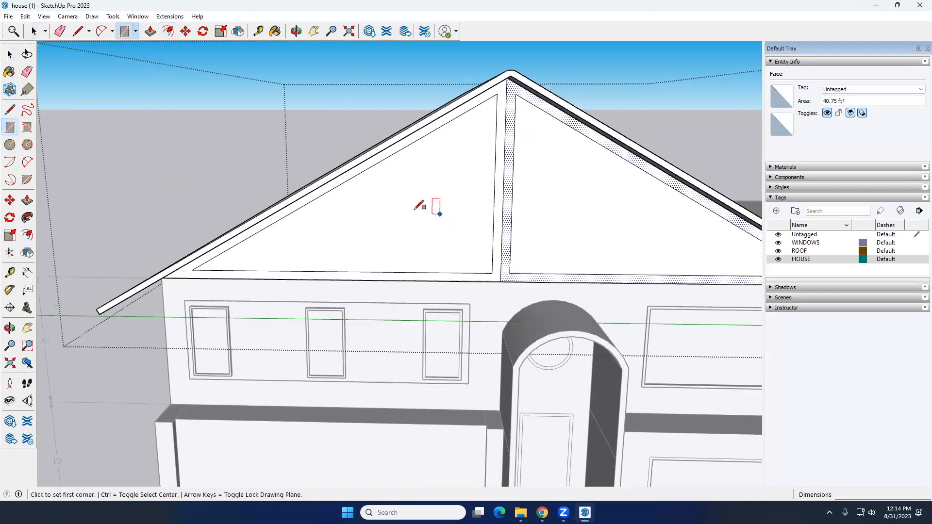
pyautogui.click(10, 110)
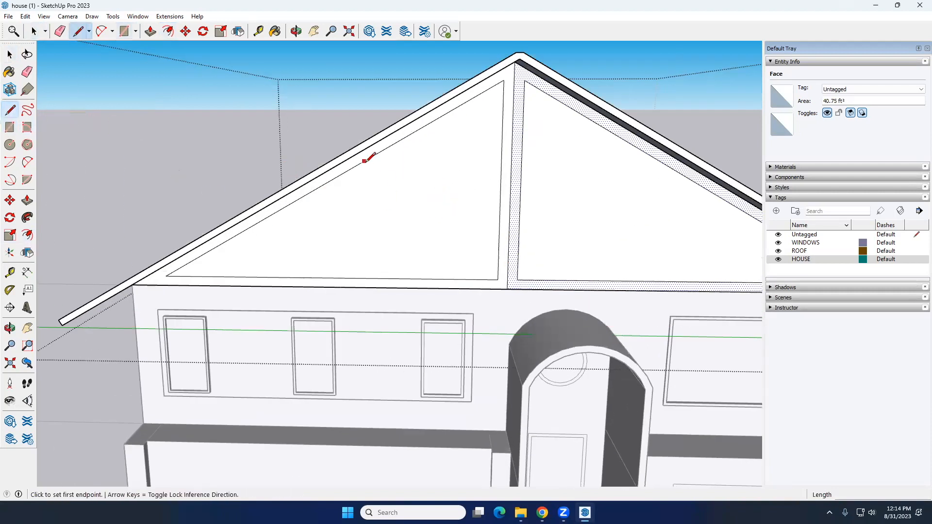
pyautogui.click(367, 158)
pyautogui.click(368, 277)
pyautogui.press('space')
pyautogui.click(9, 110)
pyautogui.scroll(2, 360, 162)
pyautogui.click(359, 163)
pyautogui.click(361, 318)
pyautogui.press('space')
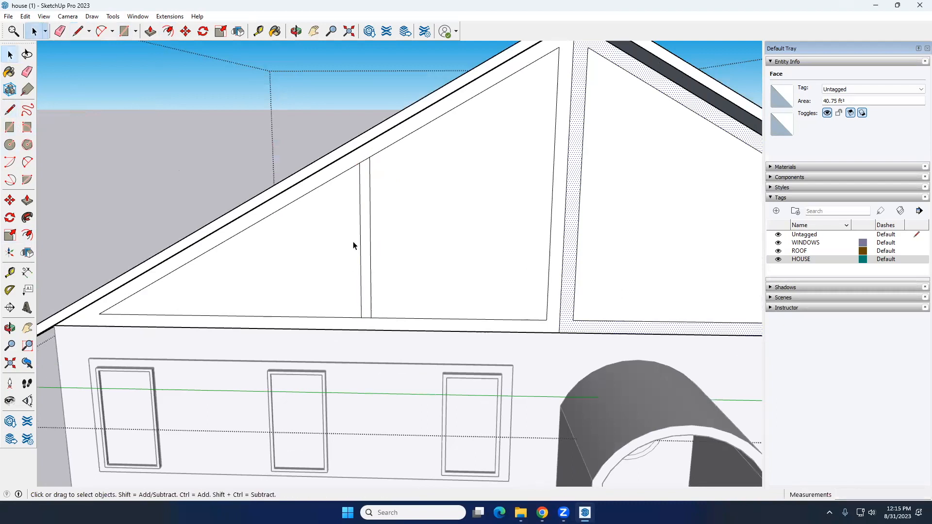
# - Erase the short edges closing both ends of the gable's left mullion so it merges with the border
pyautogui.scroll(-3, 354, 241)
pyautogui.moveTo(441, 237); pyautogui.dragTo(402, 218, button='middle')
pyautogui.scroll(2, 359, 223)
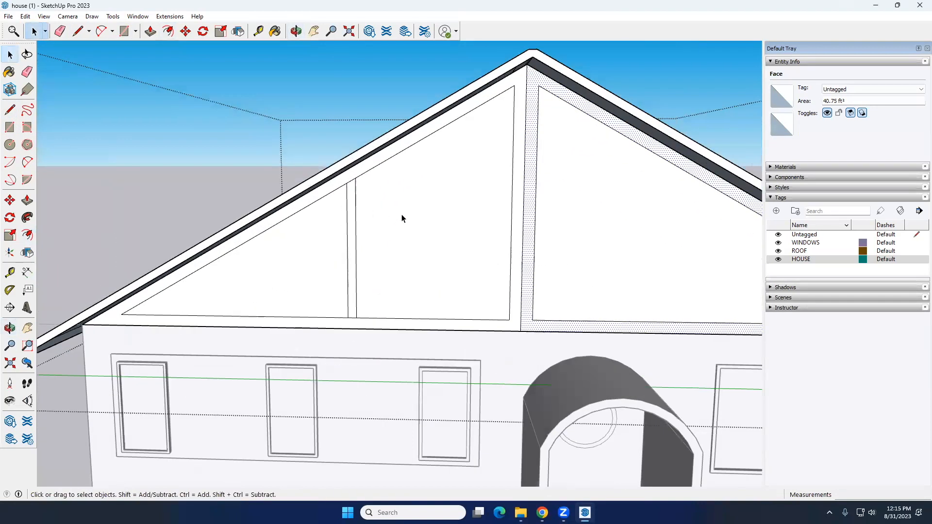
pyautogui.press('e')
pyautogui.scroll(3, 353, 174)
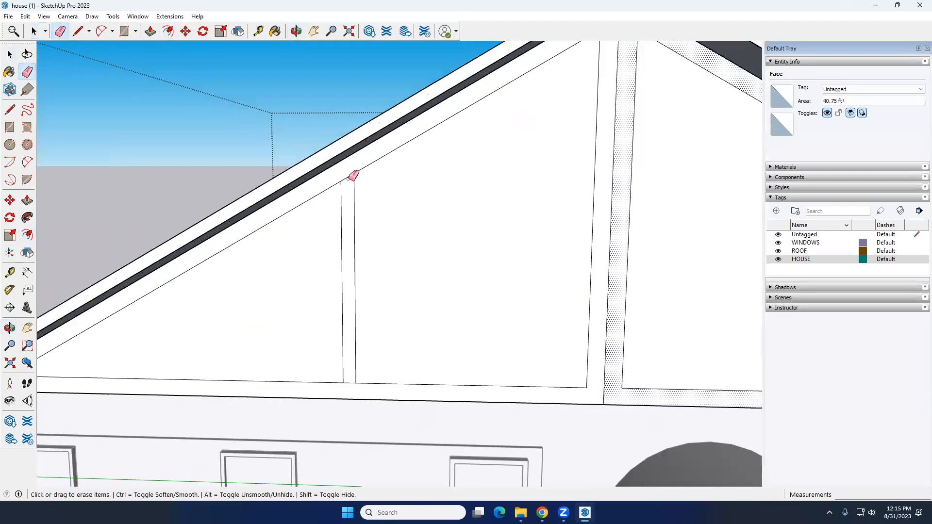
pyautogui.press('space')
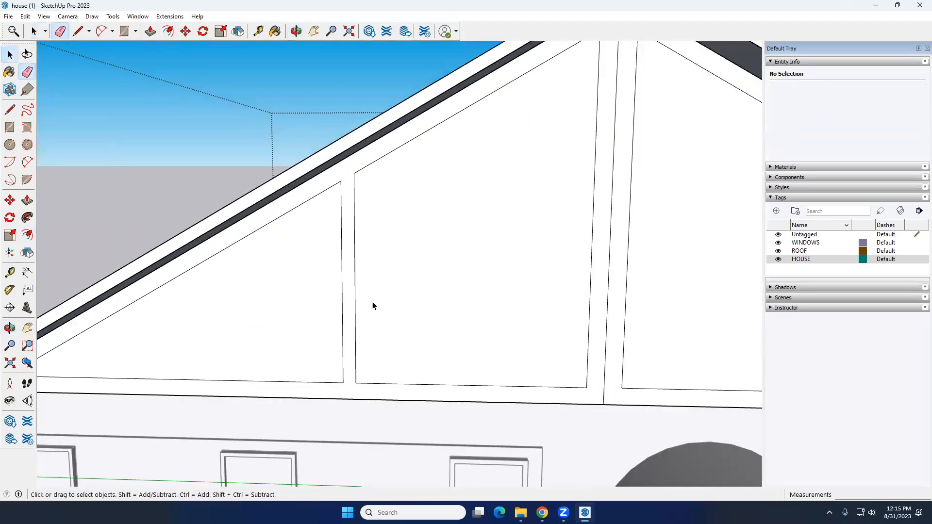
# - Draw a horizontal guide line from the upper end of the left mullion's inner edge to the right inner triangle's sloping edge
pyautogui.scroll(-5, 372, 306)
pyautogui.moveTo(372, 306)
pyautogui.mouseDown(button='middle')
pyautogui.moveTo(421, 279)
pyautogui.moveTo(451, 279)
pyautogui.mouseUp(button='middle')
pyautogui.scroll(3, 380, 293)
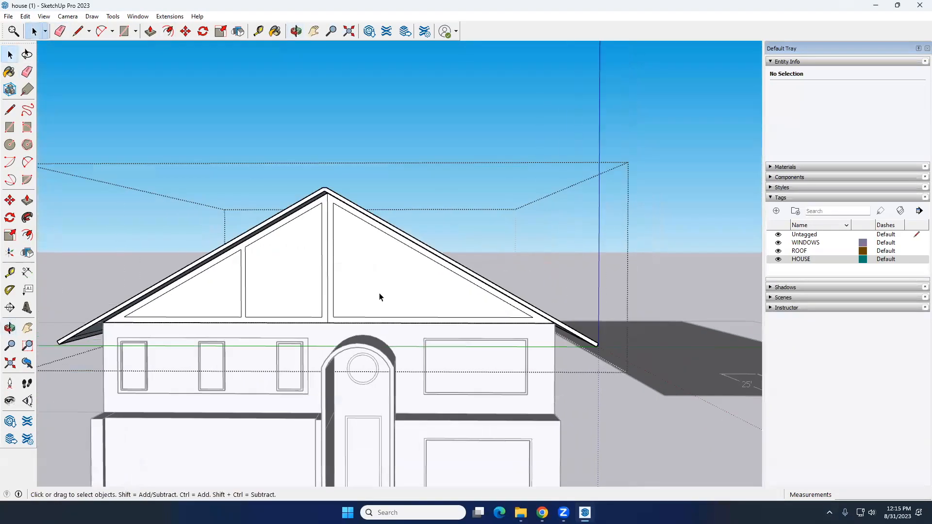
pyautogui.moveTo(379, 293); pyautogui.dragTo(318, 282, button='middle')
pyautogui.scroll(2, 318, 282)
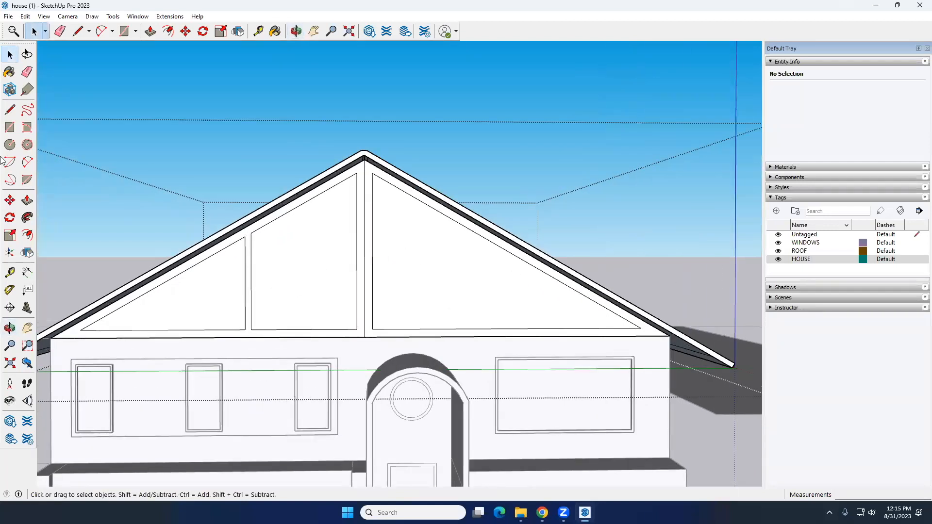
pyautogui.click(9, 127)
pyautogui.scroll(2, 503, 275)
pyautogui.click(10, 109)
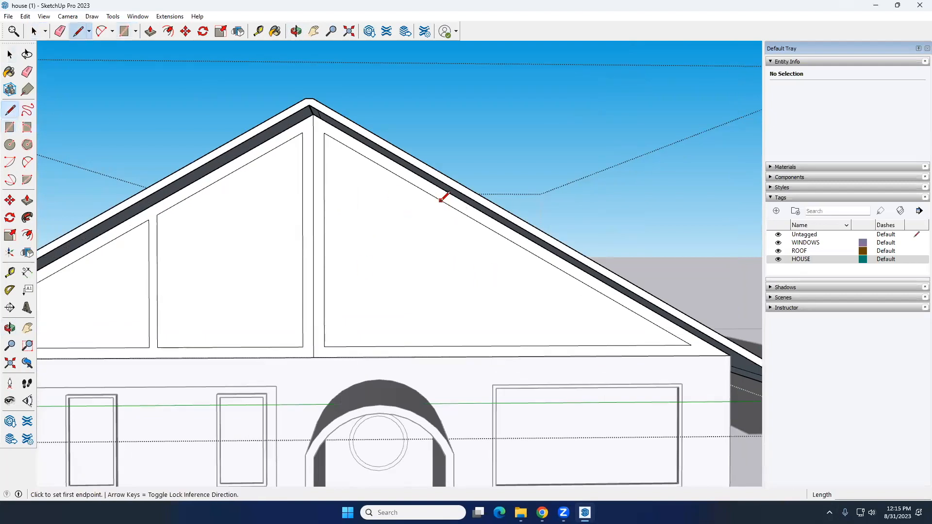
pyautogui.click(157, 215)
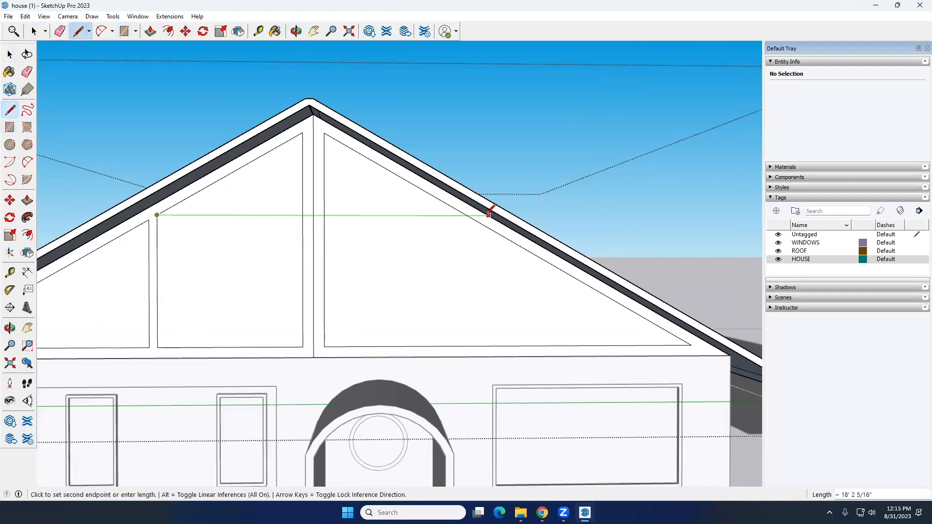
pyautogui.click(467, 215)
pyautogui.press('space')
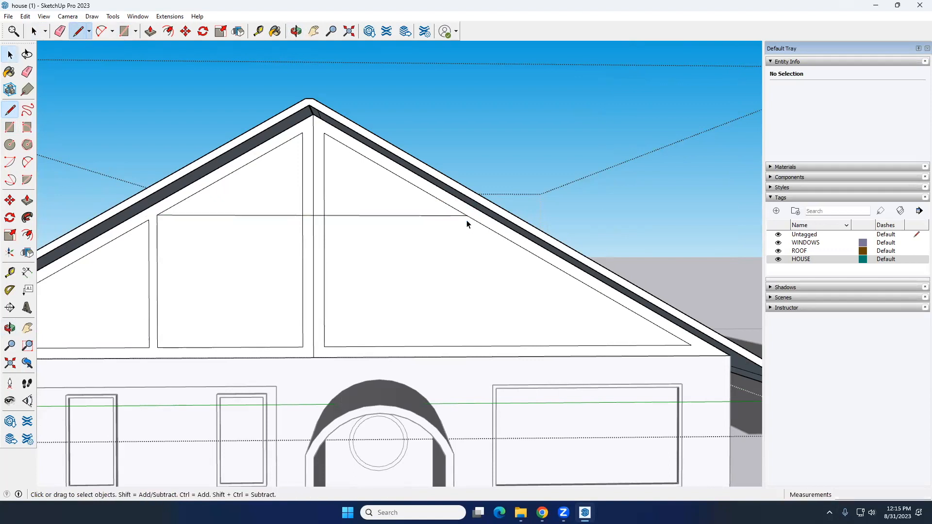
# - Draw two closely spaced vertical lines in the right inner triangle, from the guide line's end and just beyond it down to the base
pyautogui.click(10, 110)
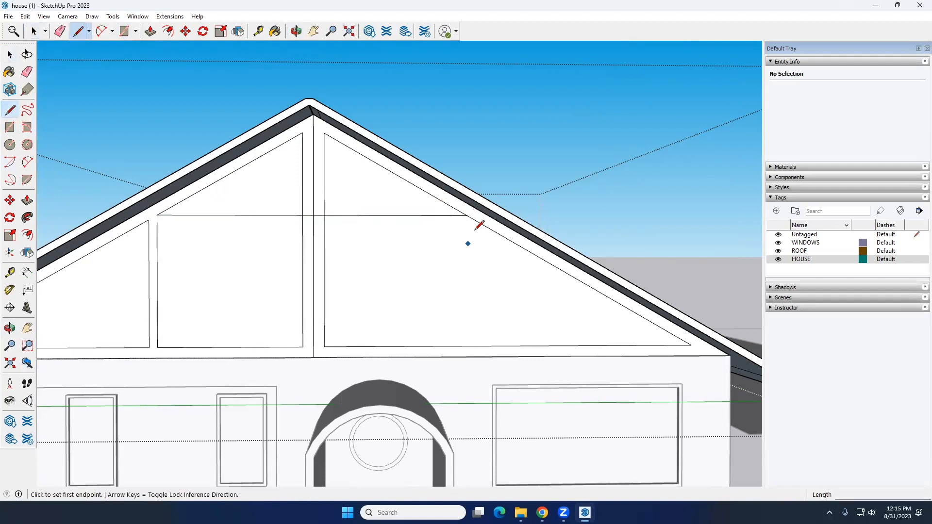
pyautogui.click(467, 215)
pyautogui.click(467, 346)
pyautogui.press('space')
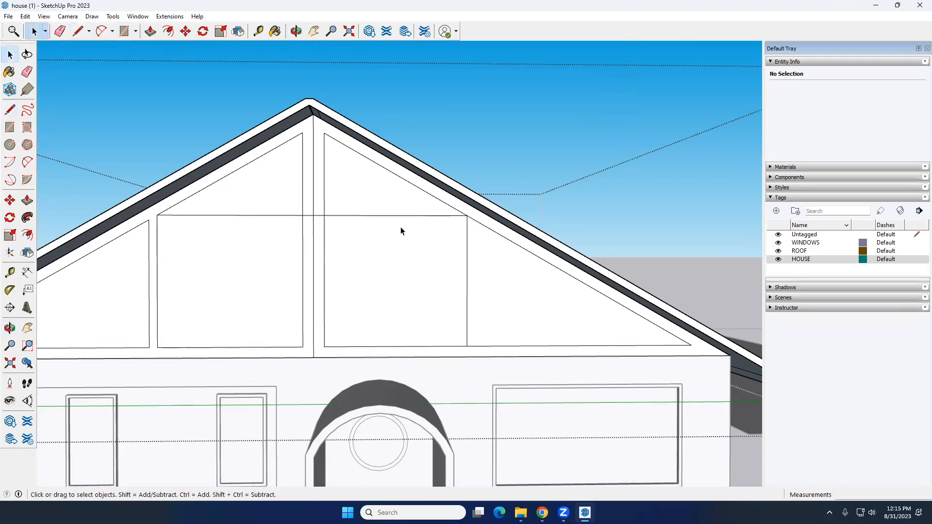
pyautogui.click(11, 110)
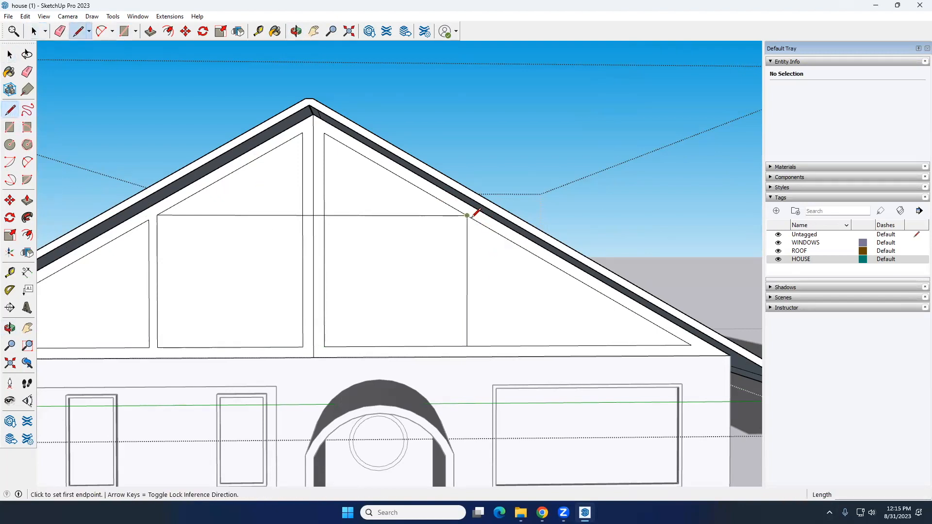
pyautogui.scroll(3, 474, 216)
pyautogui.click(474, 217)
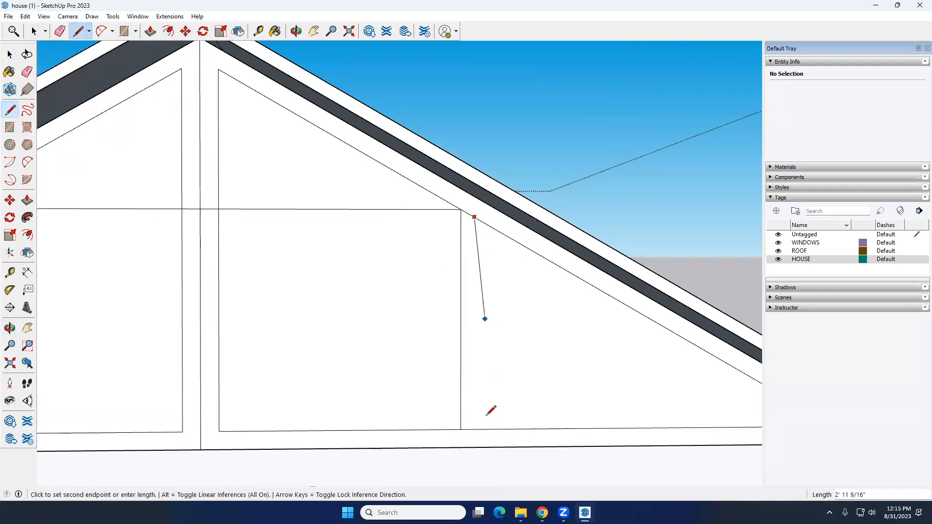
pyautogui.click(474, 429)
pyautogui.press('space')
pyautogui.scroll(-2, 477, 284)
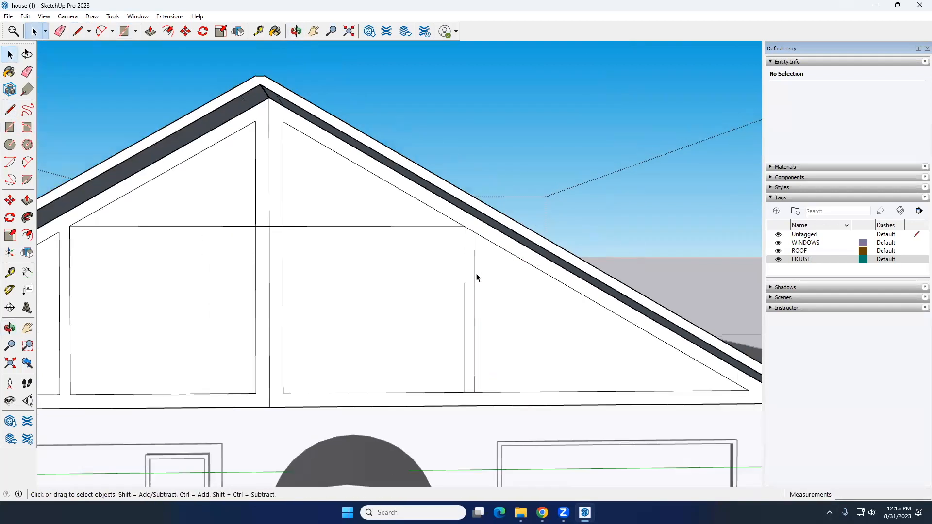
# - Erase the short edges closing the right mullion's ends and all segments of the horizontal guide line across the gable
pyautogui.scroll(1, 475, 243)
pyautogui.press('e')
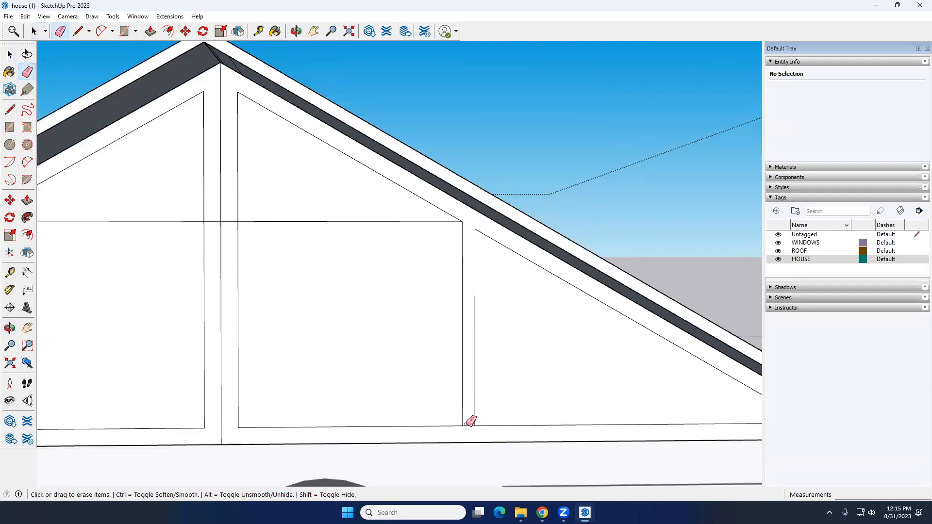
pyautogui.click(469, 426)
pyautogui.click(356, 223)
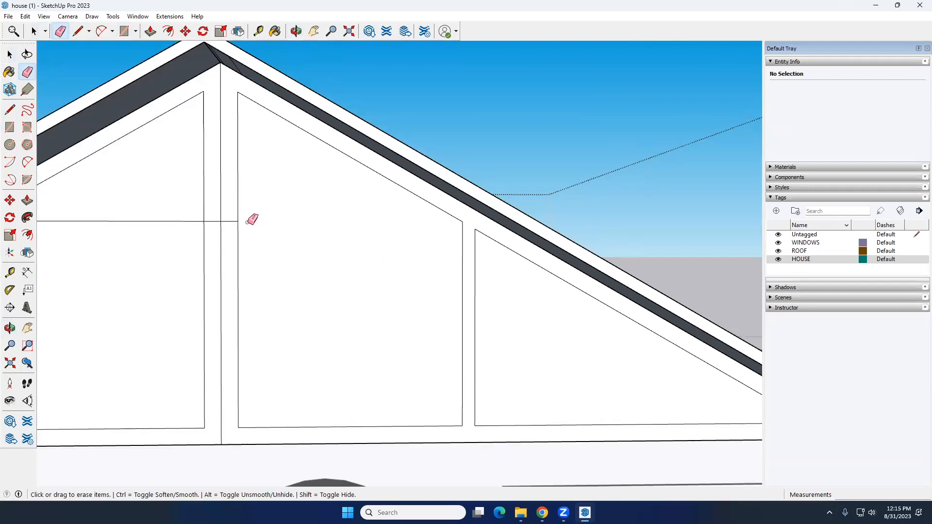
pyautogui.click(232, 222)
pyautogui.click(185, 221)
pyautogui.scroll(-10, 306, 218)
pyautogui.press('space')
# - Exit the roof group and return to the whole house model
pyautogui.moveTo(359, 219); pyautogui.dragTo(569, 288, button='middle')
pyautogui.scroll(5, 355, 273)
pyautogui.scroll(-3, 432, 279)
pyautogui.click(567, 228)
pyautogui.scroll(-3, 482, 224)
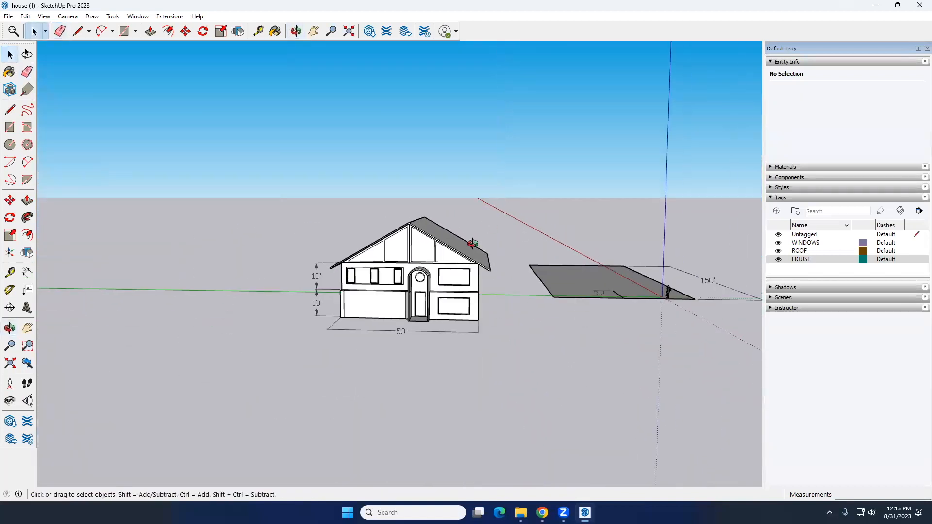
pyautogui.moveTo(472, 243); pyautogui.dragTo(430, 255, button='middle')
pyautogui.moveTo(494, 254); pyautogui.dragTo(503, 254, button='middle')
pyautogui.scroll(2, 443, 246)
# - Select the roof group, test its visibility with the ROOF tag, and assign the group to the ROOF tag
pyautogui.click(424, 249)
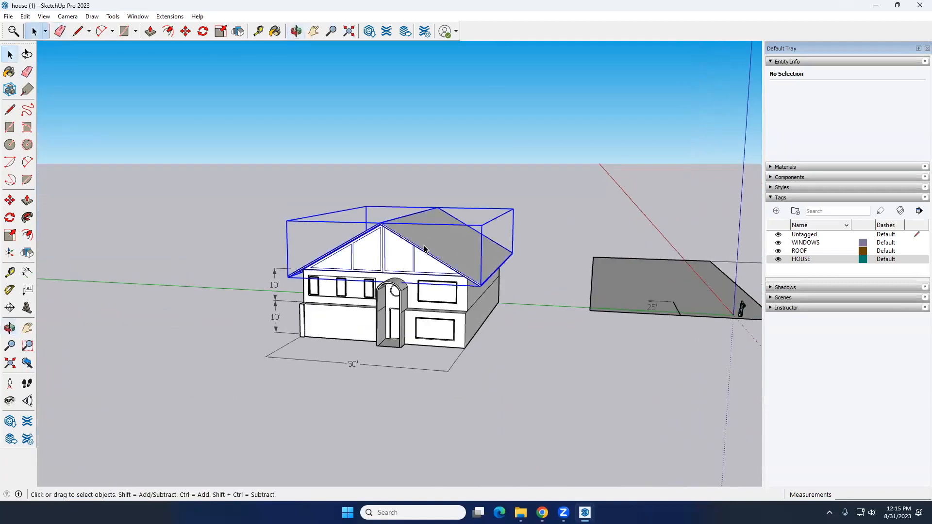
pyautogui.click(779, 251)
pyautogui.click(779, 252)
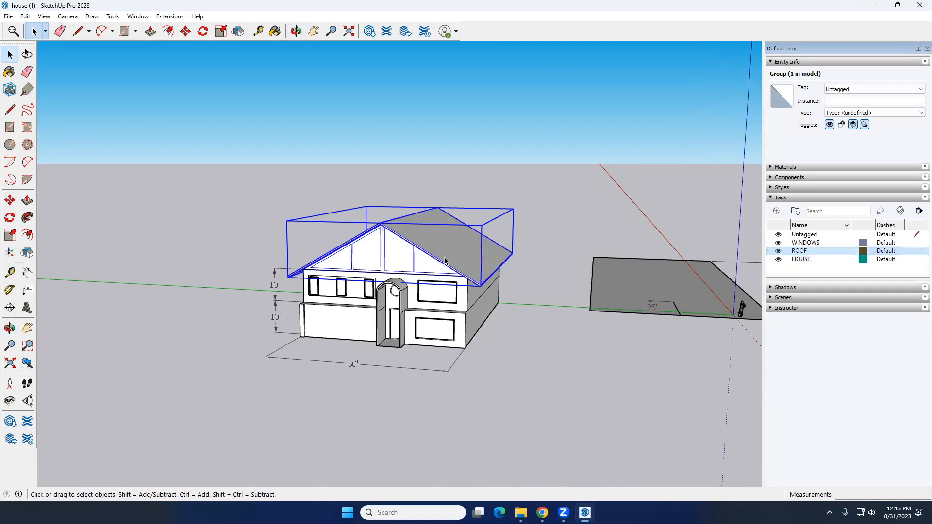
pyautogui.moveTo(387, 264); pyautogui.dragTo(401, 246, button='middle')
pyautogui.scroll(4, 412, 246)
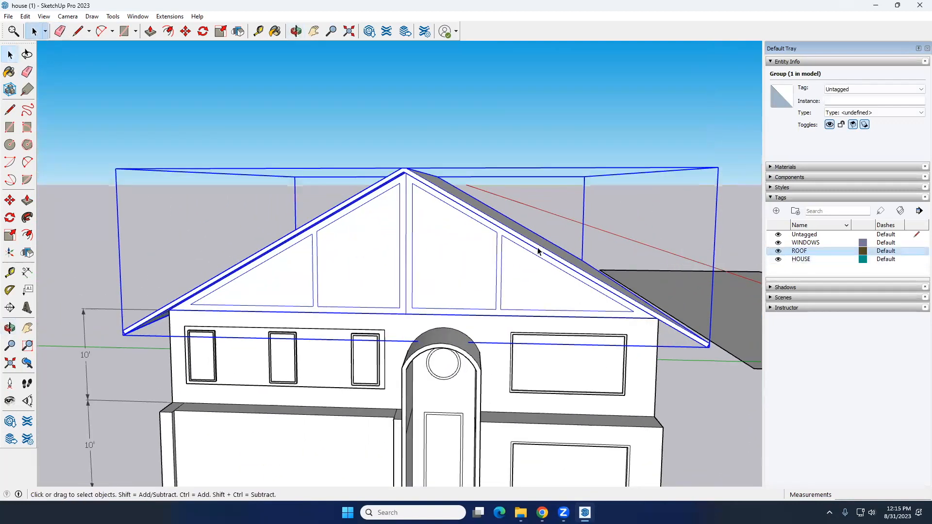
pyautogui.moveTo(523, 263); pyautogui.dragTo(544, 257, button='middle')
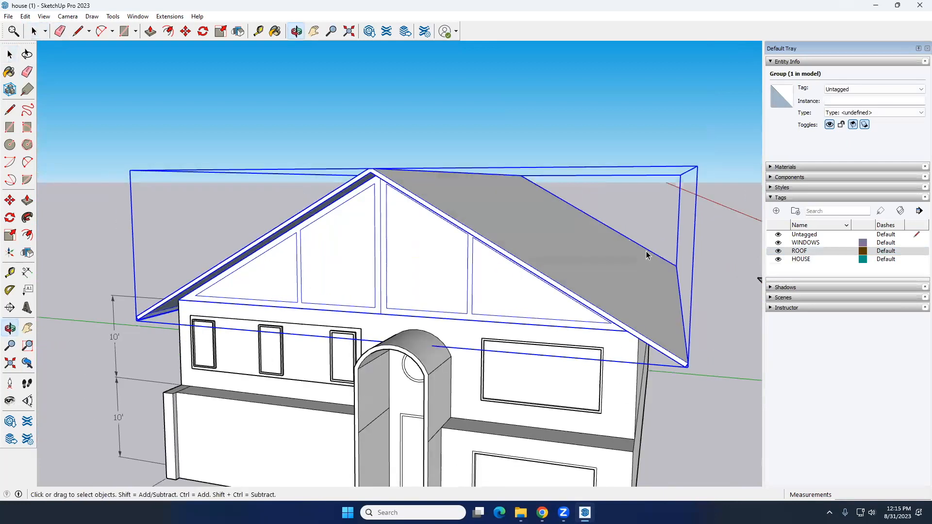
pyautogui.click(779, 251)
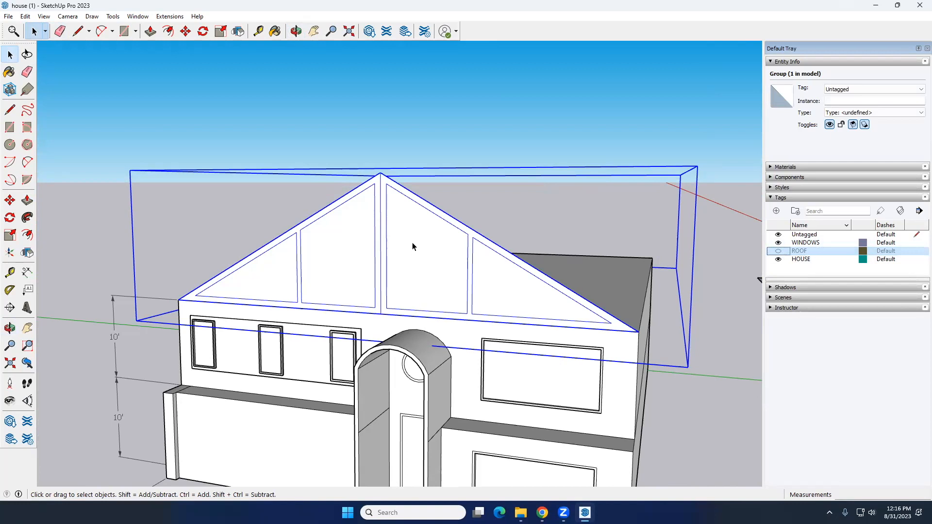
pyautogui.click(862, 94)
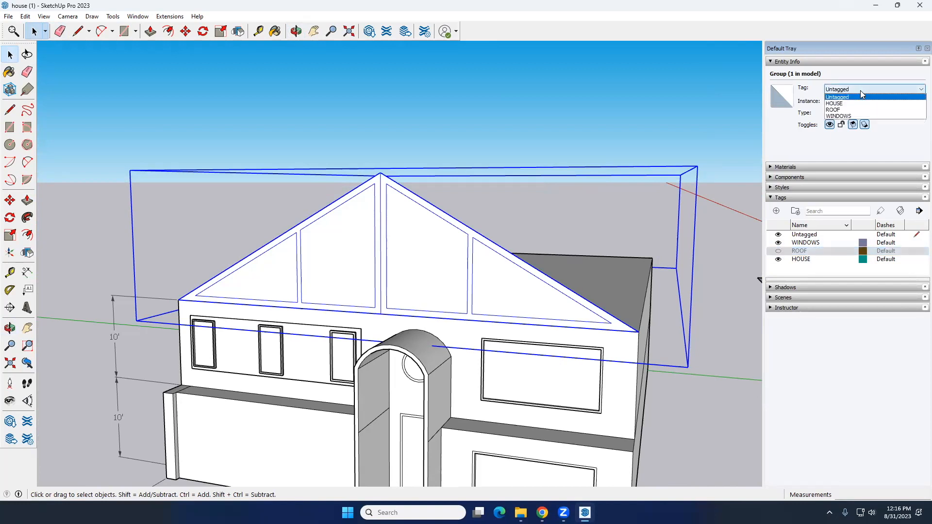
pyautogui.click(860, 109)
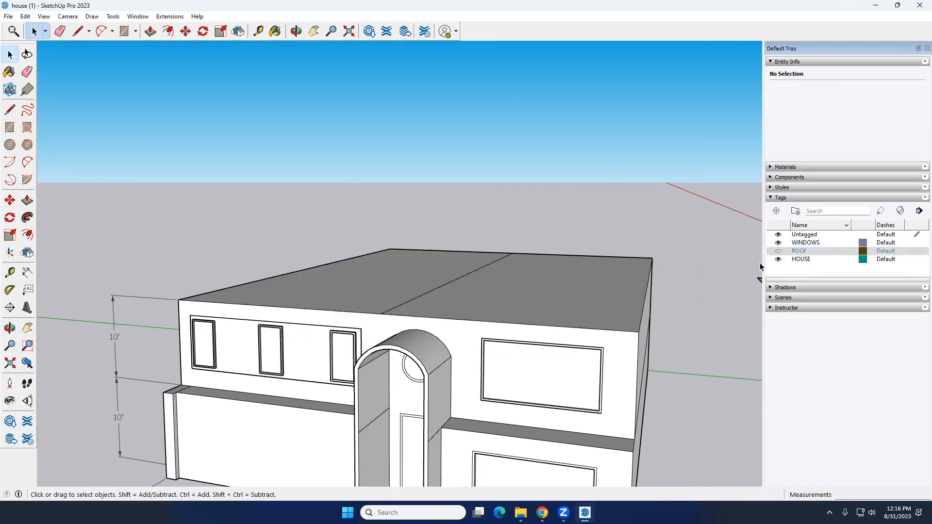
# - Toggle the ROOF tag's visibility off and on to check the tagged roof, leaving it shown
pyautogui.click(779, 252)
pyautogui.click(780, 251)
pyautogui.click(779, 251)
pyautogui.click(780, 251)
pyautogui.click(780, 251)
pyautogui.click(779, 251)
pyautogui.click(780, 251)
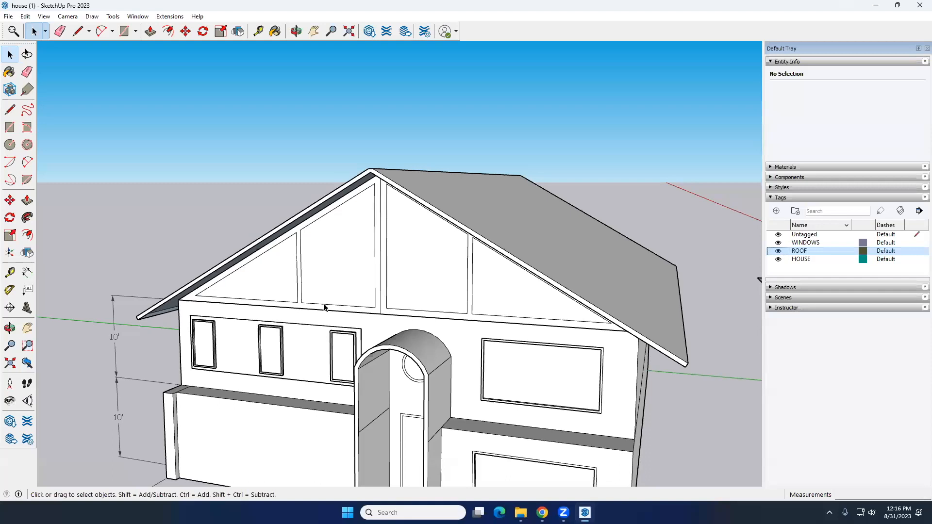
# - Reopen the roof group for editing and select the gable's inner panel just right of the central upright
pyautogui.moveTo(280, 327); pyautogui.dragTo(374, 260, button='middle')
pyautogui.doubleClick(394, 257)
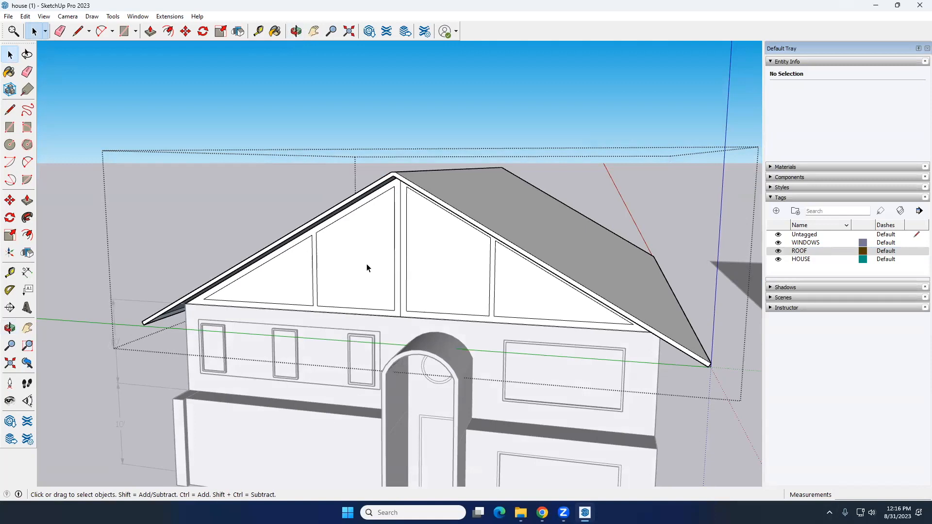
pyautogui.moveTo(361, 272); pyautogui.dragTo(467, 281, button='middle')
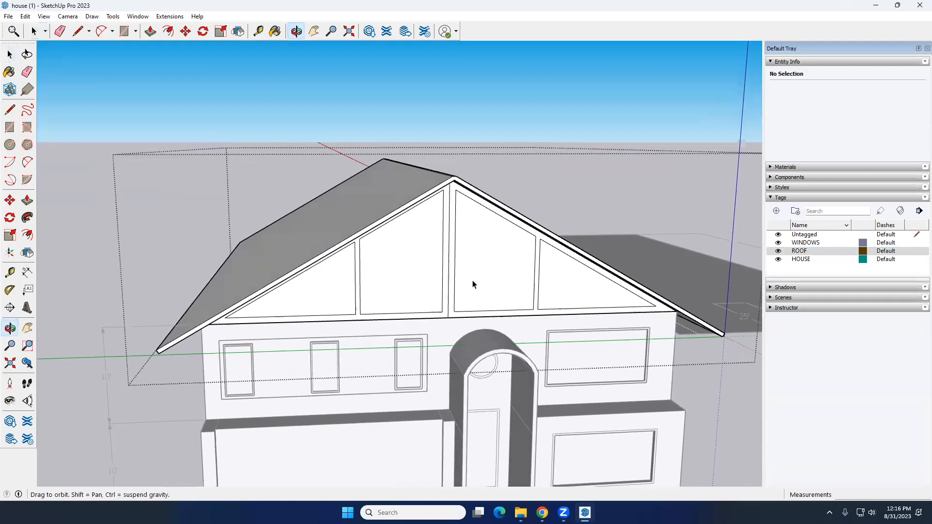
pyautogui.scroll(3, 443, 265)
pyautogui.scroll(2, 444, 265)
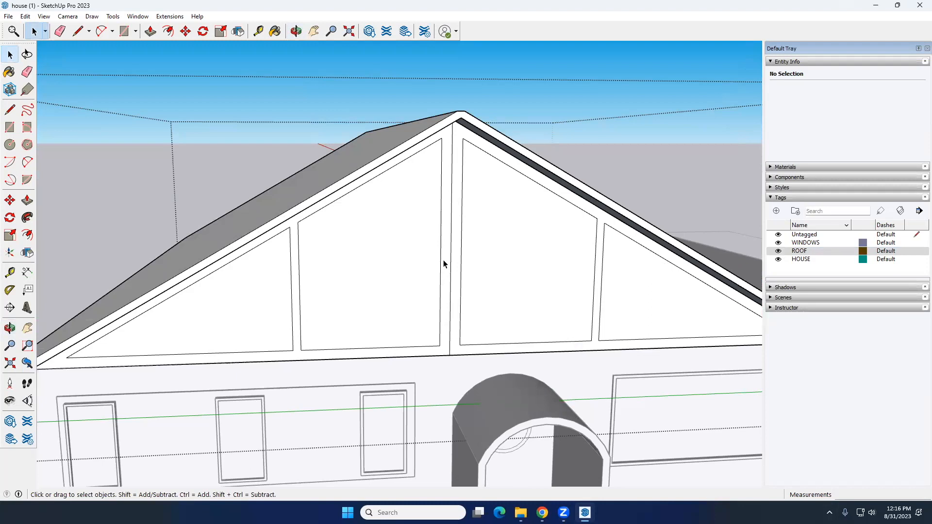
pyautogui.scroll(-5, 401, 254)
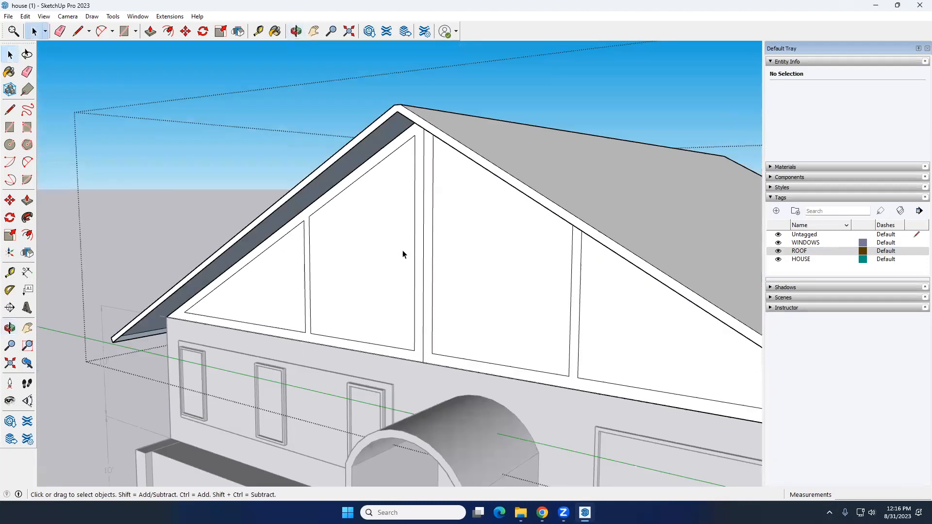
pyautogui.moveTo(393, 270); pyautogui.dragTo(152, 208, button='middle')
pyautogui.scroll(3, 458, 262)
pyautogui.tripleClick(295, 238)
pyautogui.click(290, 256)
pyautogui.moveTo(374, 259); pyautogui.dragTo(393, 271, button='middle')
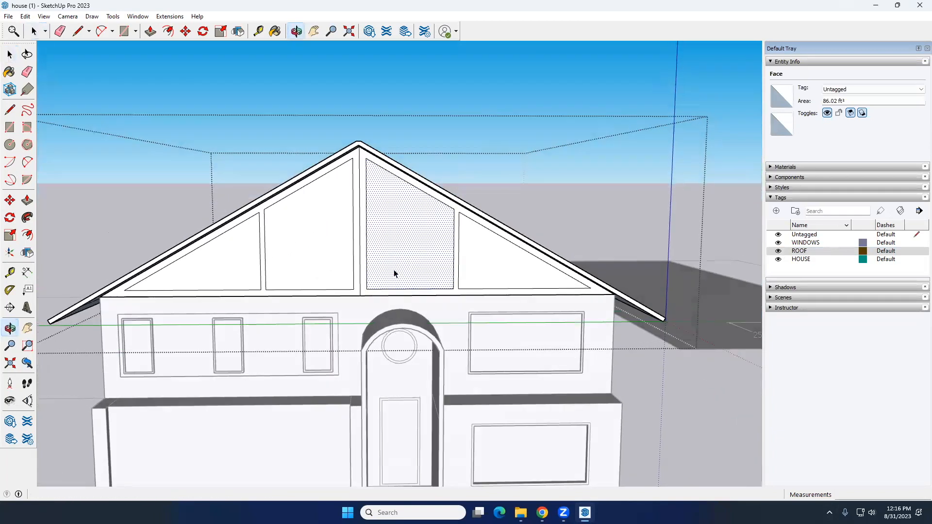
# - Hide the HOUSE tag to isolate the roof and its gable infill
pyautogui.click(778, 259)
pyautogui.moveTo(301, 273); pyautogui.dragTo(446, 261, button='middle')
pyautogui.scroll(2, 444, 260)
pyautogui.scroll(-3, 413, 253)
pyautogui.moveTo(375, 250); pyautogui.dragTo(357, 268, button='middle')
# - Try to select the gable infill with selection windows drawn across the roof's front
pyautogui.moveTo(135, 112); pyautogui.dragTo(586, 305)
pyautogui.moveTo(444, 286); pyautogui.dragTo(558, 287, button='middle')
pyautogui.click(433, 274)
pyautogui.moveTo(566, 288); pyautogui.dragTo(189, 181)
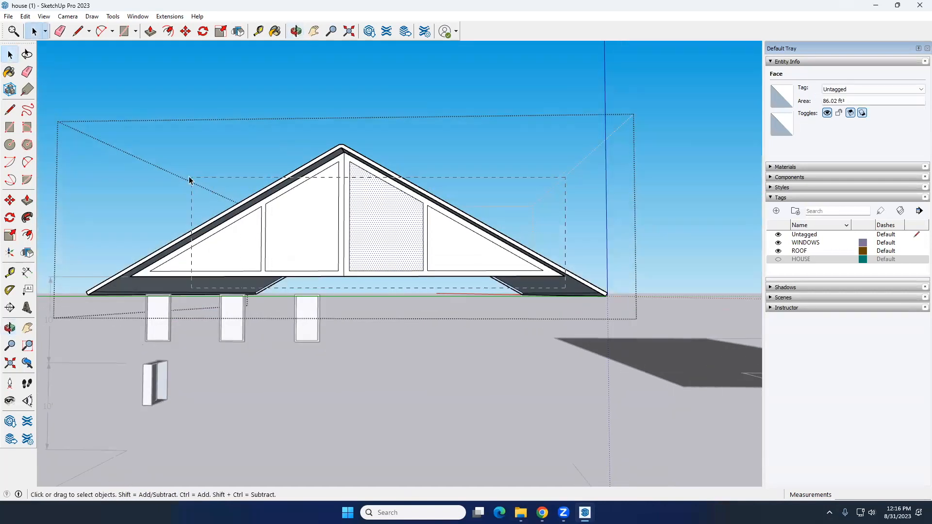
pyautogui.moveTo(470, 345); pyautogui.dragTo(461, 344)
pyautogui.moveTo(428, 334); pyautogui.dragTo(465, 202, button='middle')
pyautogui.click(471, 183)
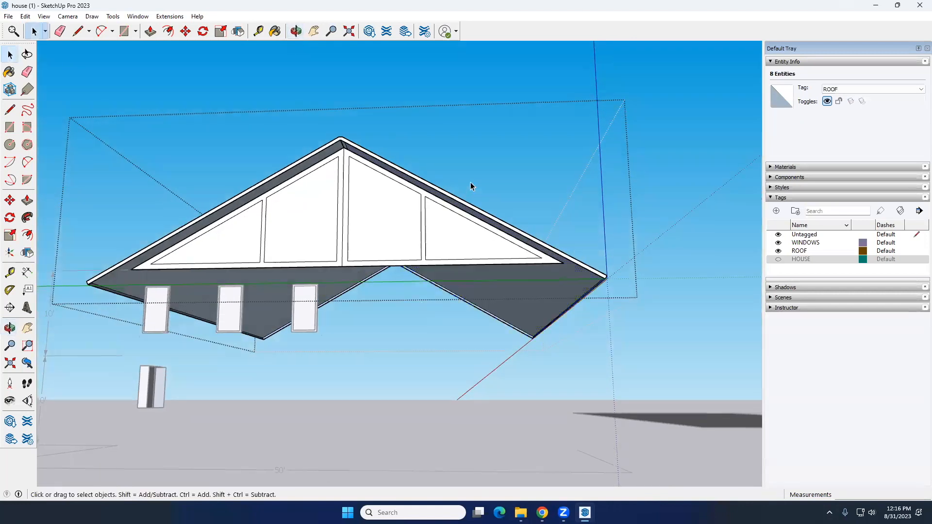
# - Try to select the gable infill starting from its left central panel and adding the other panels with a selection window
pyautogui.tripleClick(331, 205)
pyautogui.click(331, 209)
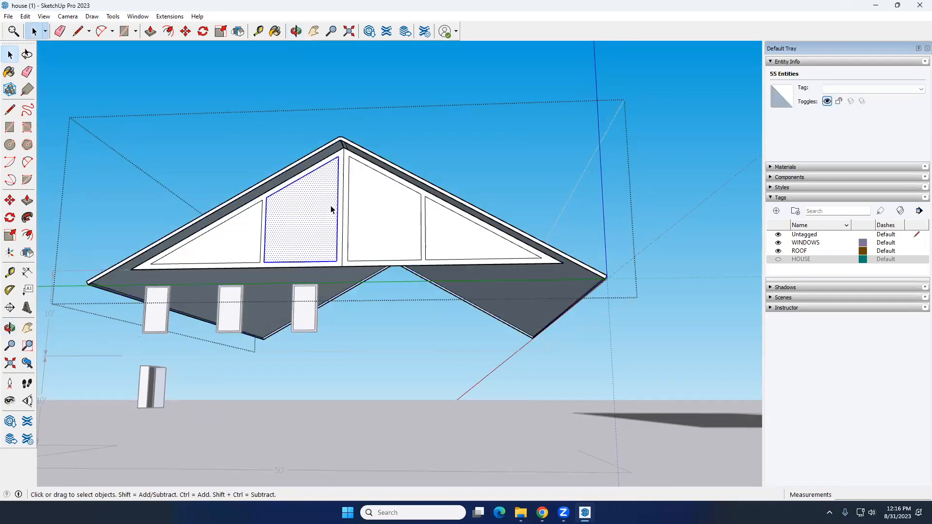
pyautogui.moveTo(299, 228); pyautogui.dragTo(566, 273)
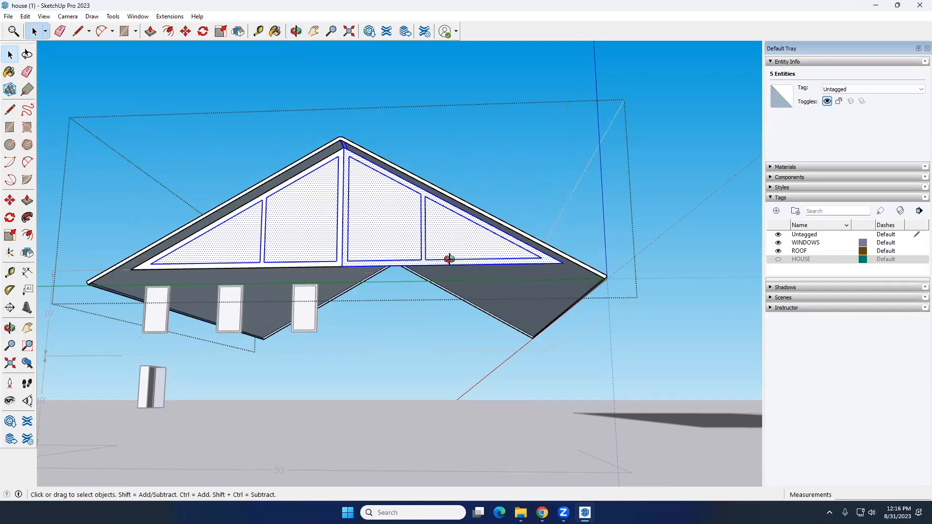
pyautogui.moveTo(450, 258); pyautogui.dragTo(225, 98, button='middle')
pyautogui.moveTo(122, 84); pyautogui.dragTo(572, 258)
# - Try to select the front gable infill with a selection window, then remove the ridge edge above its peak from the selection
pyautogui.moveTo(532, 258); pyautogui.dragTo(399, 300, button='middle')
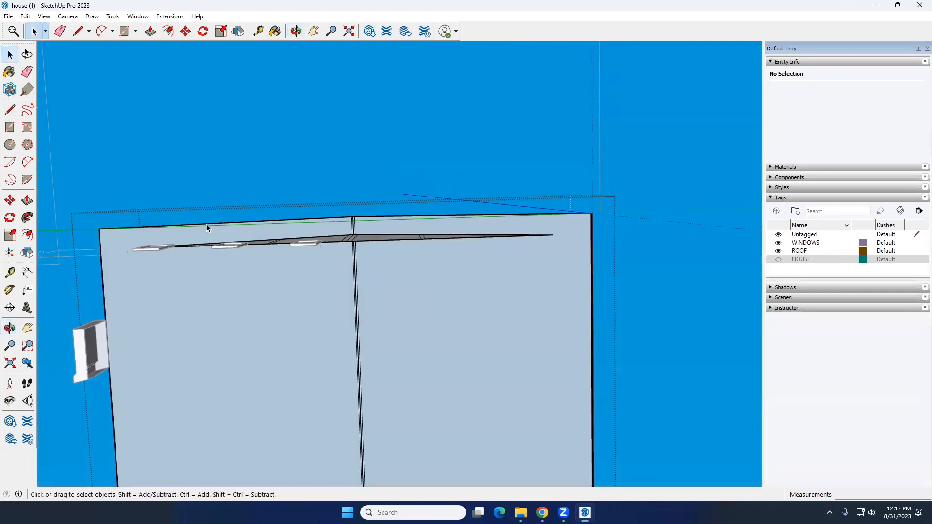
pyautogui.moveTo(119, 161); pyautogui.dragTo(567, 287)
pyautogui.moveTo(467, 270); pyautogui.dragTo(354, 210, button='middle')
pyautogui.scroll(-5, 352, 213)
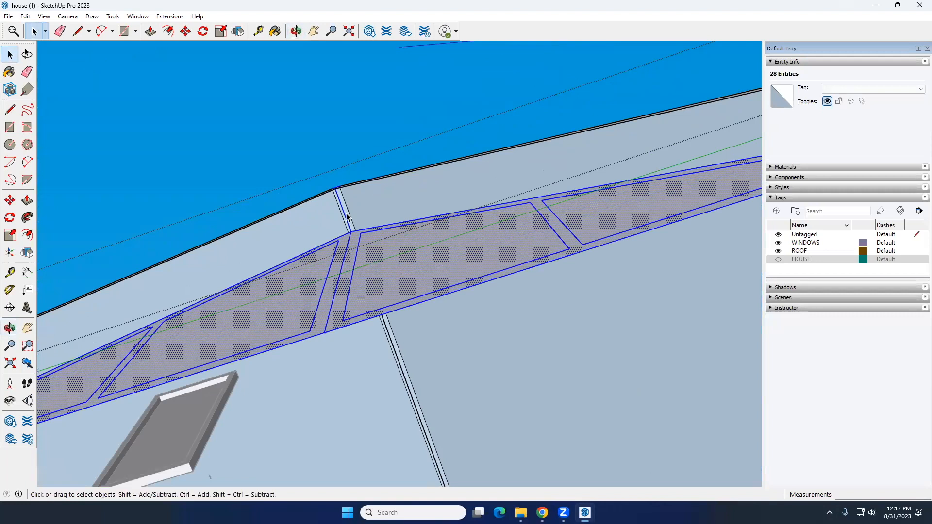
pyautogui.keyDown('shift'); pyautogui.click(342, 216); pyautogui.keyUp('shift')
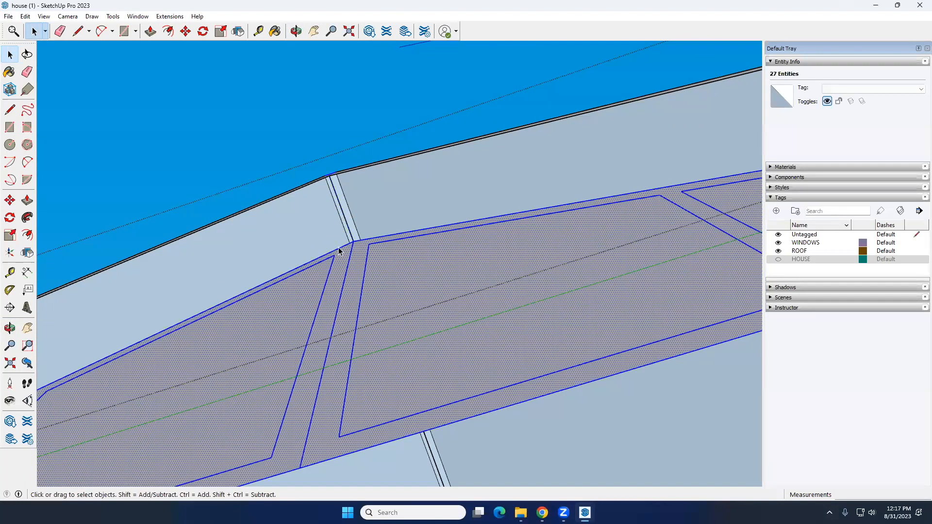
# - Check the infill selection by removing and re-adding the inner panel just right of the central upright
pyautogui.scroll(-5, 339, 247)
pyautogui.moveTo(354, 260); pyautogui.dragTo(477, 255, button='middle')
pyautogui.moveTo(432, 383); pyautogui.dragTo(374, 337, button='middle')
pyautogui.scroll(-4, 373, 337)
pyautogui.moveTo(367, 249); pyautogui.dragTo(368, 288, button='middle')
pyautogui.scroll(4, 369, 291)
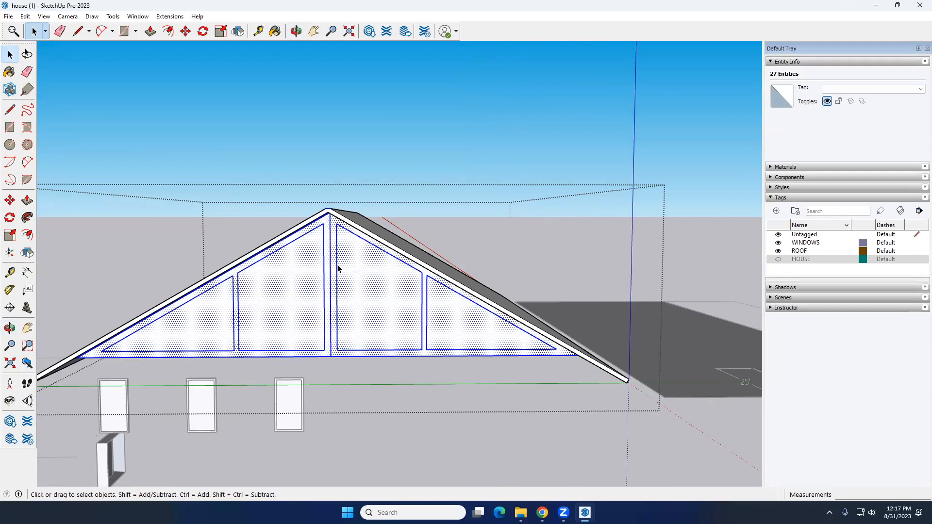
pyautogui.keyDown('shift'); pyautogui.click(367, 340); pyautogui.keyUp('shift')
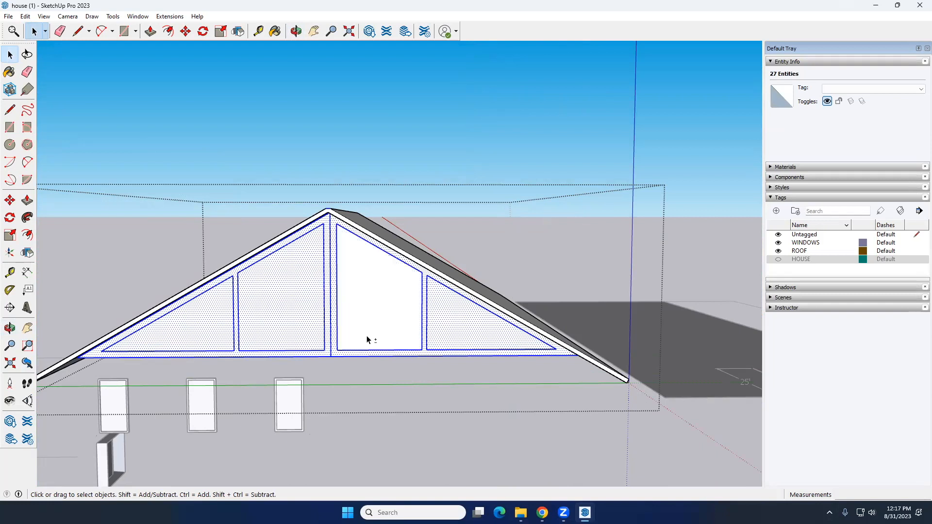
pyautogui.keyDown('ctrl'); pyautogui.click(361, 272); pyautogui.keyUp('ctrl')
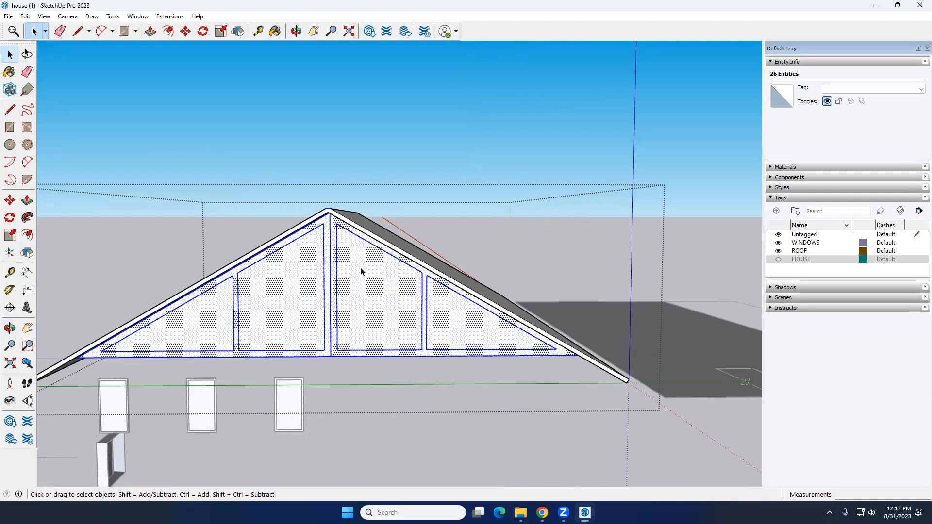
pyautogui.scroll(-2, 362, 269)
pyautogui.moveTo(361, 270); pyautogui.dragTo(354, 227, button='middle')
pyautogui.scroll(3, 352, 226)
pyautogui.scroll(5, 328, 167)
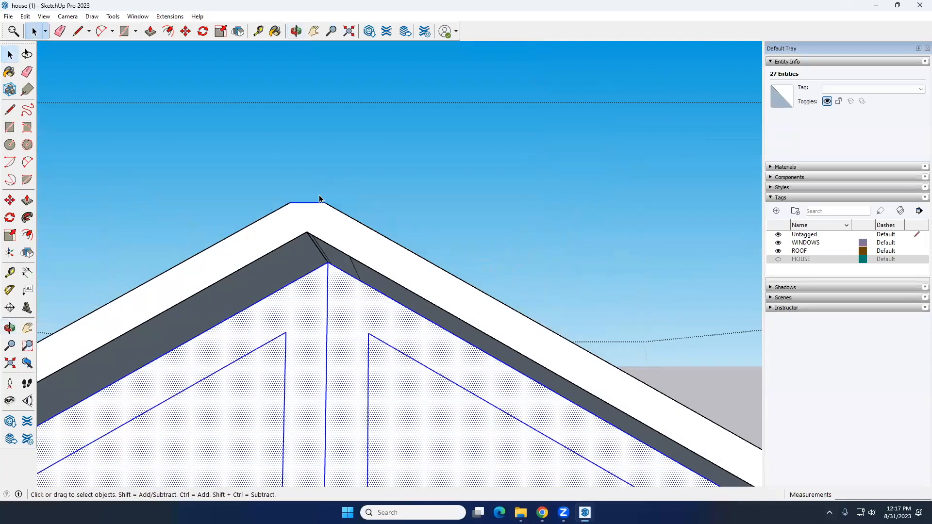
pyautogui.scroll(-1, 324, 268)
pyautogui.scroll(-1, 325, 266)
pyautogui.moveTo(327, 291); pyautogui.dragTo(337, 298, button='middle')
pyautogui.scroll(-4, 337, 298)
pyautogui.keyDown('shift'); pyautogui.click(357, 345); pyautogui.keyUp('shift')
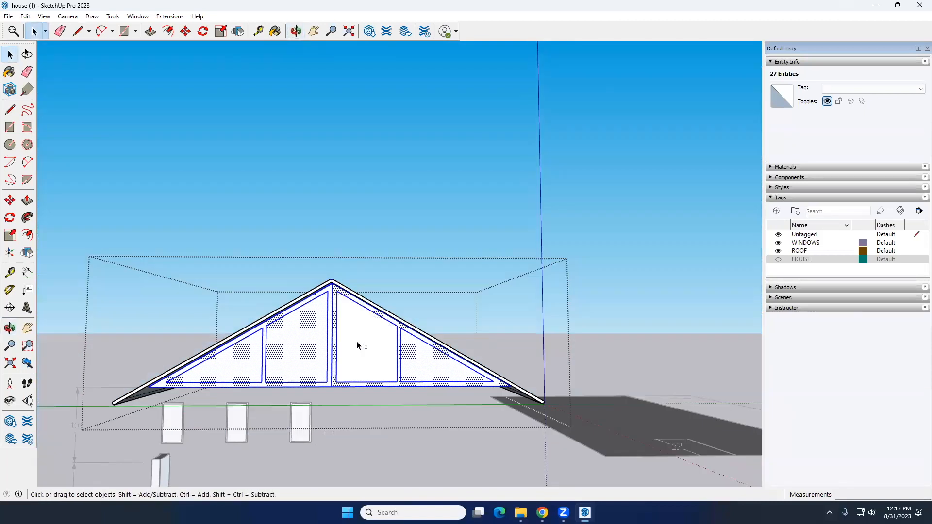
pyautogui.keyDown('ctrl'); pyautogui.click(358, 345); pyautogui.keyUp('ctrl')
# - Leave the roof group and turn the HOUSE tag back on
pyautogui.click(427, 130)
pyautogui.scroll(-5, 441, 332)
pyautogui.moveTo(434, 326); pyautogui.dragTo(709, 267, button='middle')
pyautogui.scroll(5, 381, 320)
pyautogui.click(778, 259)
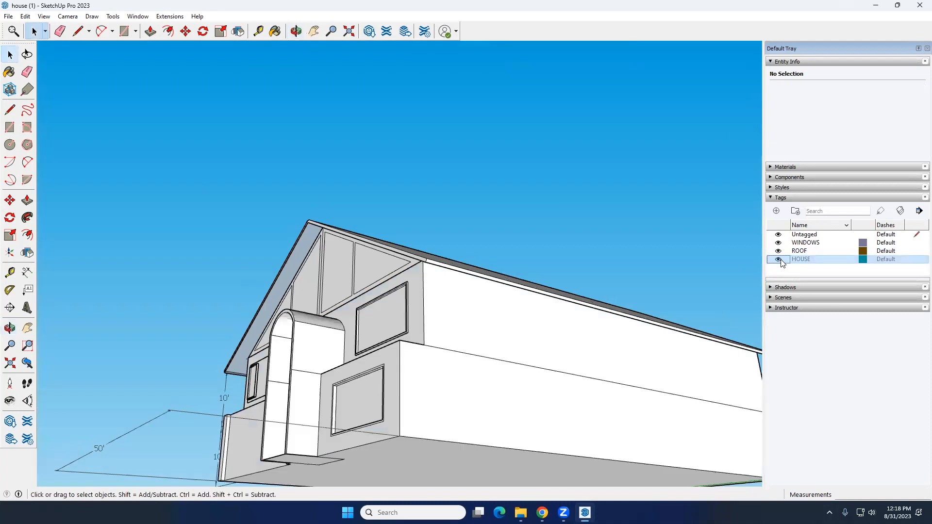
# - Reopen the roof group for editing and select the whole front gable infill with a selection window
pyautogui.moveTo(444, 322); pyautogui.dragTo(223, 344, button='middle')
pyautogui.scroll(-5, 410, 368)
pyautogui.scroll(3, 500, 362)
pyautogui.moveTo(529, 329); pyautogui.dragTo(365, 282, button='middle')
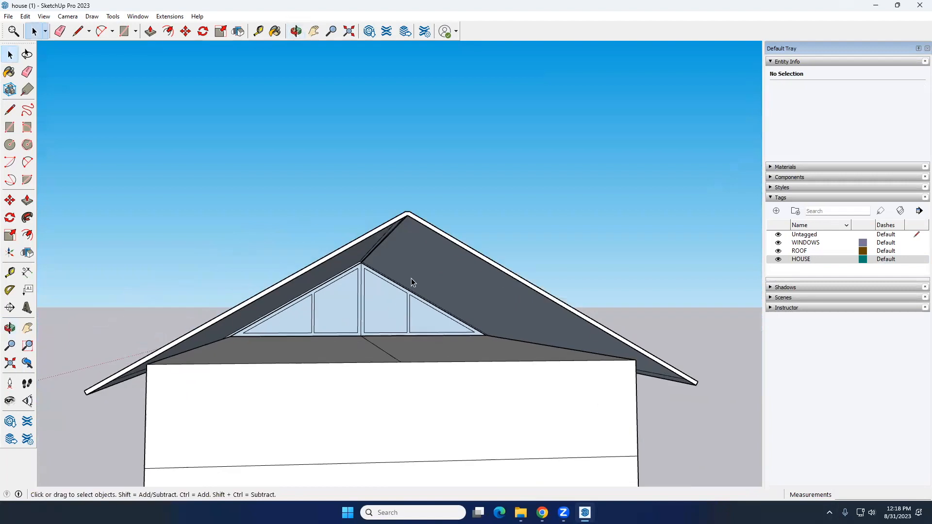
pyautogui.moveTo(329, 308); pyautogui.dragTo(531, 322, button='middle')
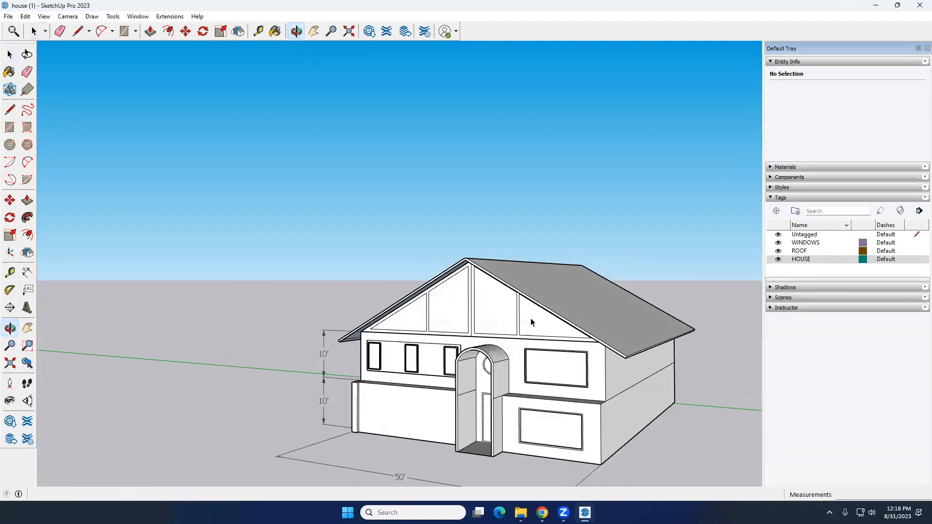
pyautogui.moveTo(448, 337); pyautogui.dragTo(468, 310, button='middle')
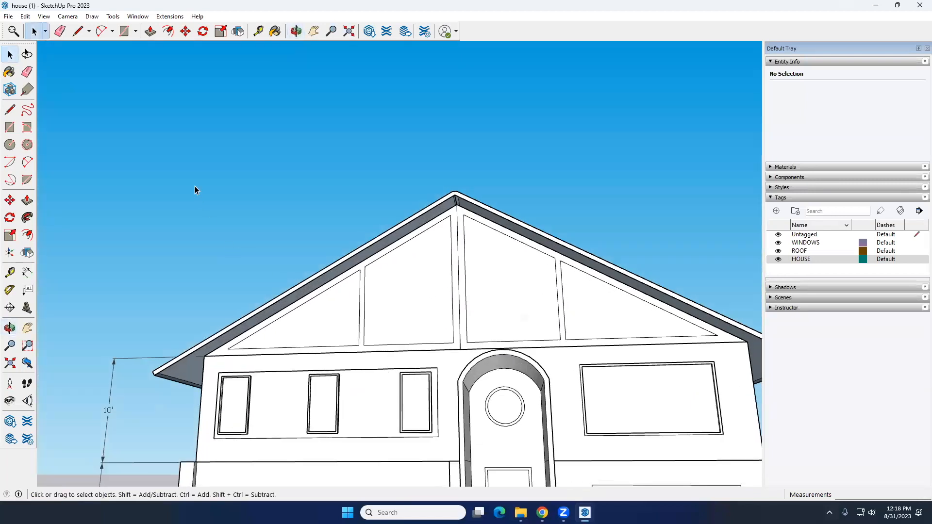
pyautogui.moveTo(333, 187); pyautogui.dragTo(453, 240)
pyautogui.doubleClick(452, 240)
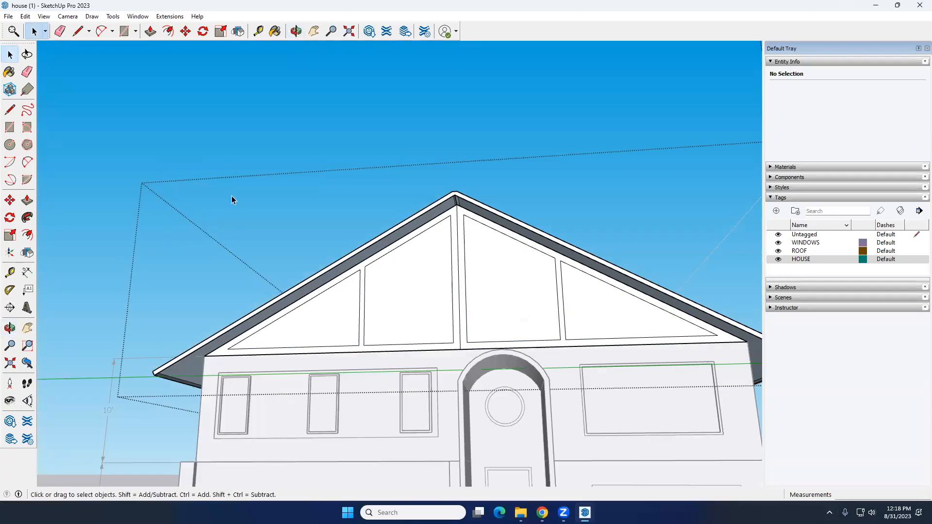
pyautogui.scroll(-3, 217, 180)
pyautogui.moveTo(199, 157); pyautogui.dragTo(602, 316)
# - Remove the ridge edge running under the roof at the gable's peak from the selection
pyautogui.moveTo(499, 285); pyautogui.dragTo(406, 216, button='middle')
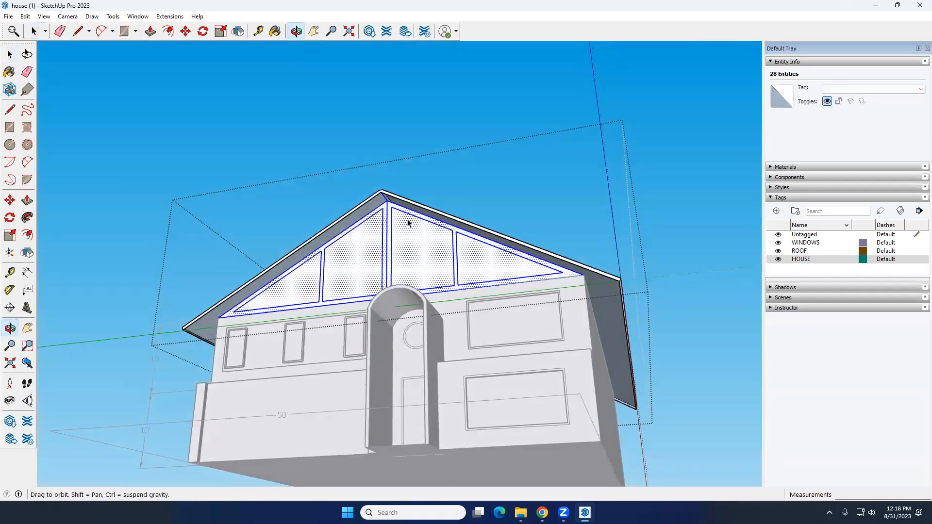
pyautogui.scroll(4, 377, 195)
pyautogui.scroll(3, 377, 195)
pyautogui.scroll(3, 345, 181)
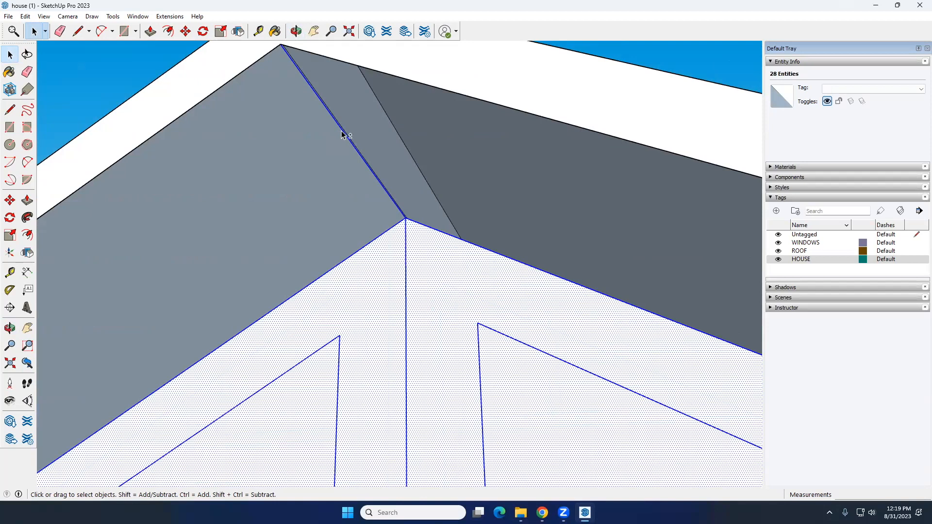
pyautogui.keyDown('shift'); pyautogui.click(344, 135); pyautogui.keyUp('shift')
pyautogui.scroll(-3, 68, 226)
pyautogui.scroll(-8, 125, 221)
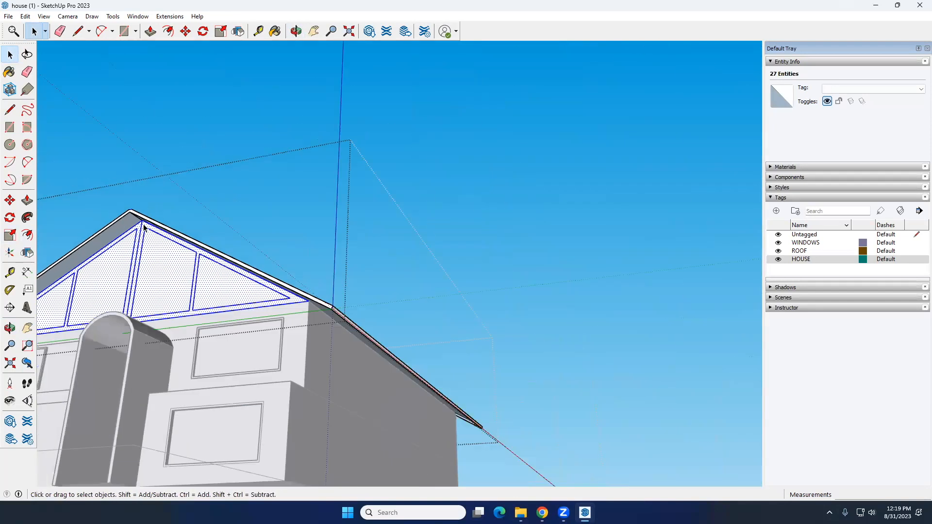
# - Copy the selected gable infill from its lower corner at the front to the matching top corner of the house's rear wall
pyautogui.scroll(2, 121, 332)
pyautogui.scroll(4, 121, 332)
pyautogui.click(10, 200)
pyautogui.moveTo(520, 364); pyautogui.dragTo(728, 369, button='middle')
pyautogui.press('ctrl')
pyautogui.click(748, 343)
pyautogui.moveTo(403, 431); pyautogui.dragTo(227, 358, button='middle')
pyautogui.scroll(-4, 225, 357)
pyautogui.scroll(-5, 225, 355)
pyautogui.moveTo(573, 357); pyautogui.dragTo(155, 357, button='middle')
pyautogui.scroll(1, 574, 367)
pyautogui.moveTo(463, 373); pyautogui.dragTo(172, 354, button='middle')
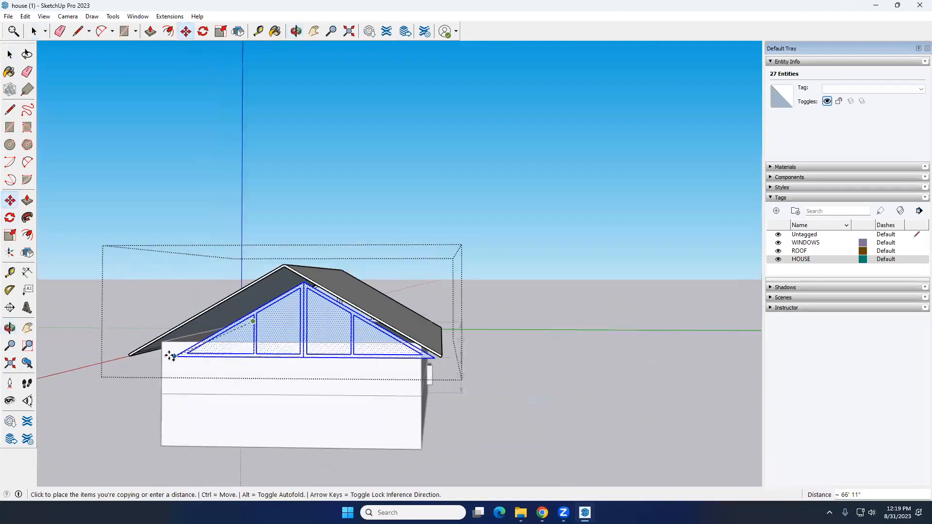
pyautogui.scroll(5, 167, 343)
pyautogui.click(155, 331)
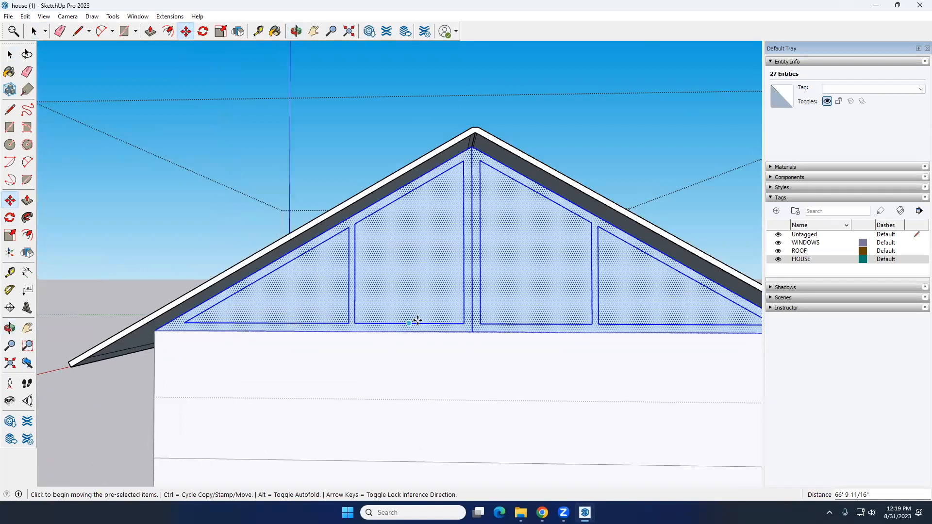
# - Try to select the rear gable infill through one of its panels together with all connected geometry
pyautogui.press('space')
pyautogui.scroll(-5, 422, 327)
pyautogui.moveTo(477, 381)
pyautogui.mouseDown(button='middle')
pyautogui.moveTo(544, 391)
pyautogui.moveTo(443, 352)
pyautogui.moveTo(476, 353)
pyautogui.moveTo(514, 316)
pyautogui.moveTo(541, 268)
pyautogui.moveTo(591, 333)
pyautogui.moveTo(611, 287)
pyautogui.mouseUp(button='middle')
pyautogui.click(610, 284)
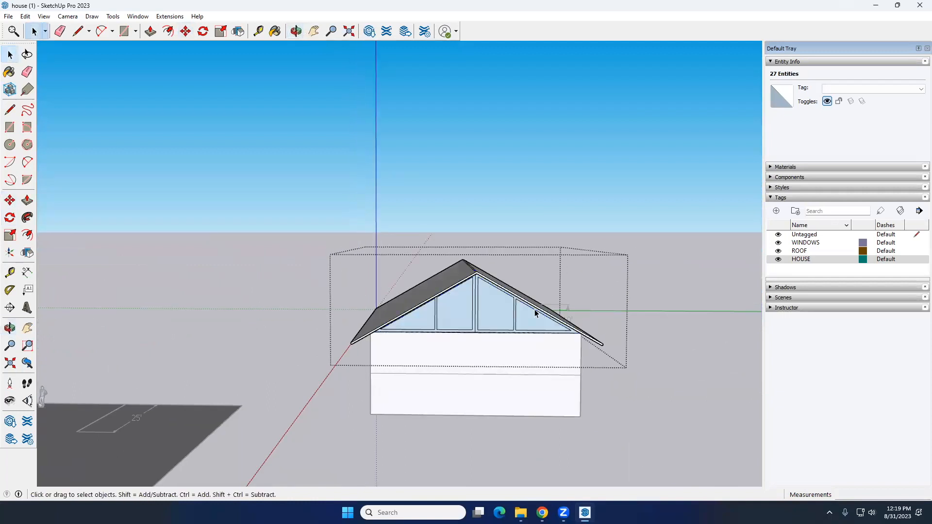
pyautogui.click(497, 316)
pyautogui.tripleClick(497, 316)
pyautogui.click(470, 360)
# - Select the whole rear gable infill with a selection window drawn across it
pyautogui.moveTo(471, 359); pyautogui.dragTo(456, 292, button='middle')
pyautogui.scroll(4, 454, 276)
pyautogui.moveTo(245, 154); pyautogui.dragTo(613, 317)
pyautogui.moveTo(475, 315); pyautogui.dragTo(486, 254, button='middle')
pyautogui.scroll(3, 469, 253)
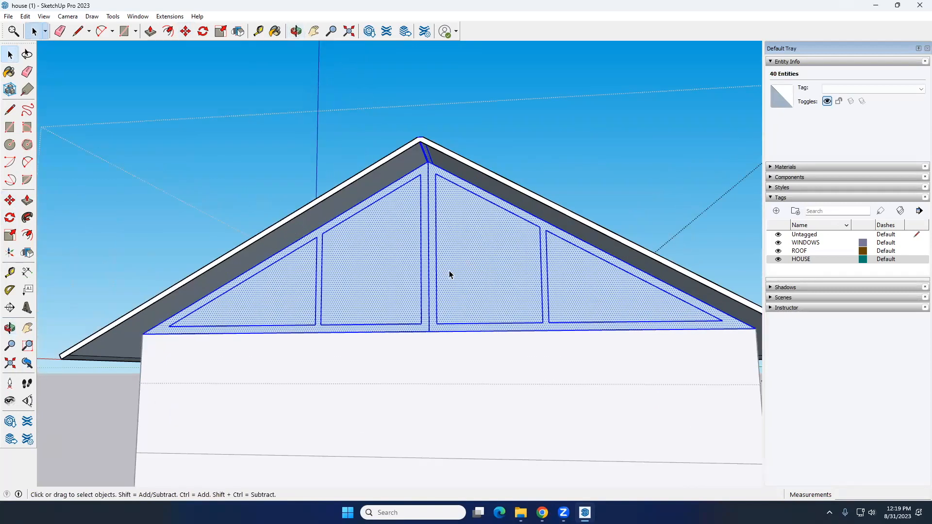
pyautogui.scroll(3, 468, 265)
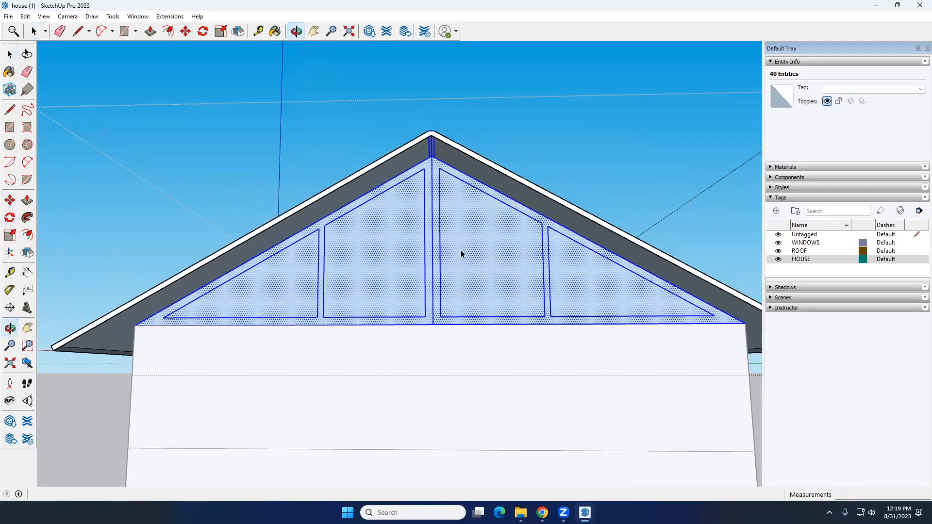
pyautogui.moveTo(473, 253); pyautogui.dragTo(427, 249, button='middle')
pyautogui.scroll(-1, 427, 250)
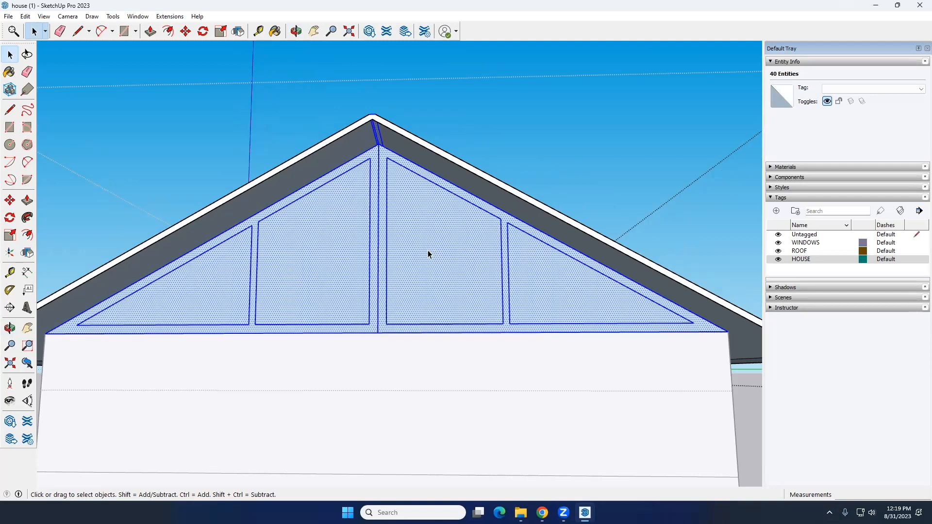
# - Assign the ROOF tag to the rear gable infill, check the tag on its inner right panel, and leave the roof group
pyautogui.click(864, 88)
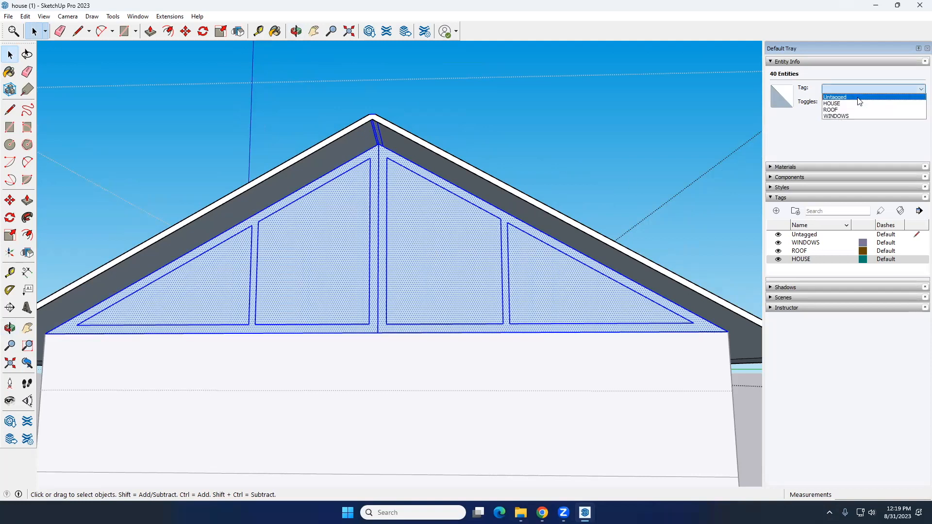
pyautogui.click(855, 112)
pyautogui.click(559, 153)
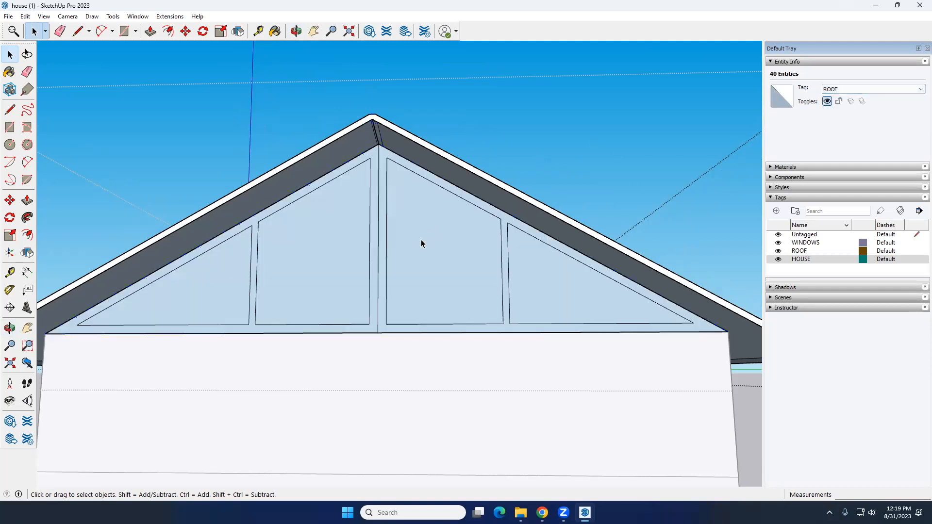
pyautogui.click(421, 240)
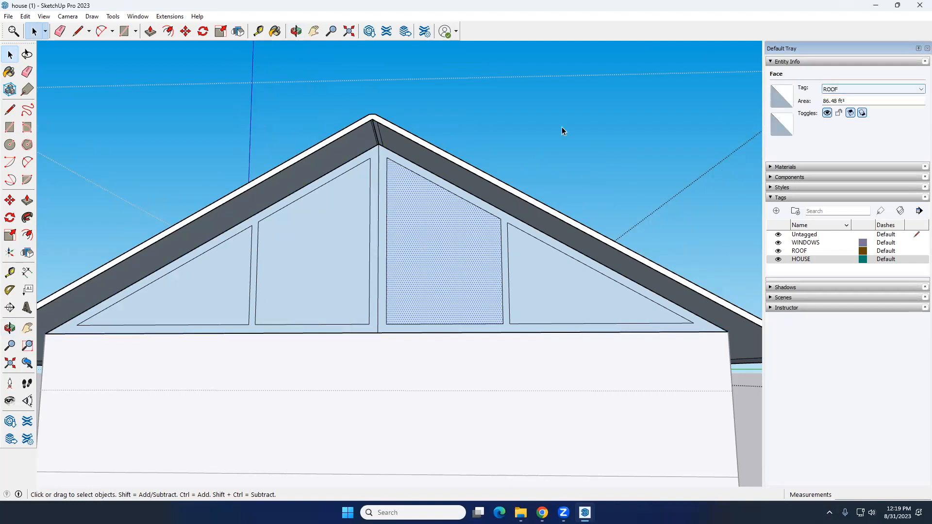
pyautogui.click(623, 181)
pyautogui.click(677, 196)
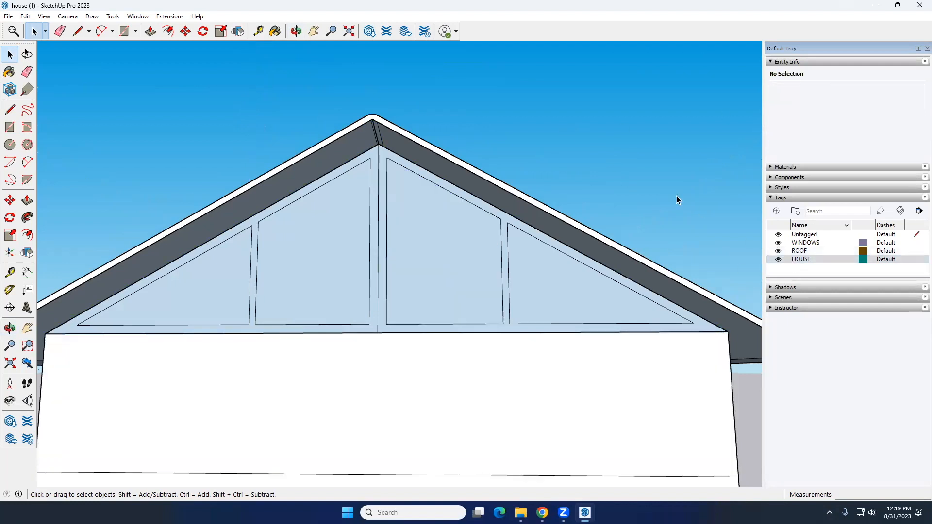
# - Hide the ROOF tag to check which geometry it controls, then show it again
pyautogui.click(778, 251)
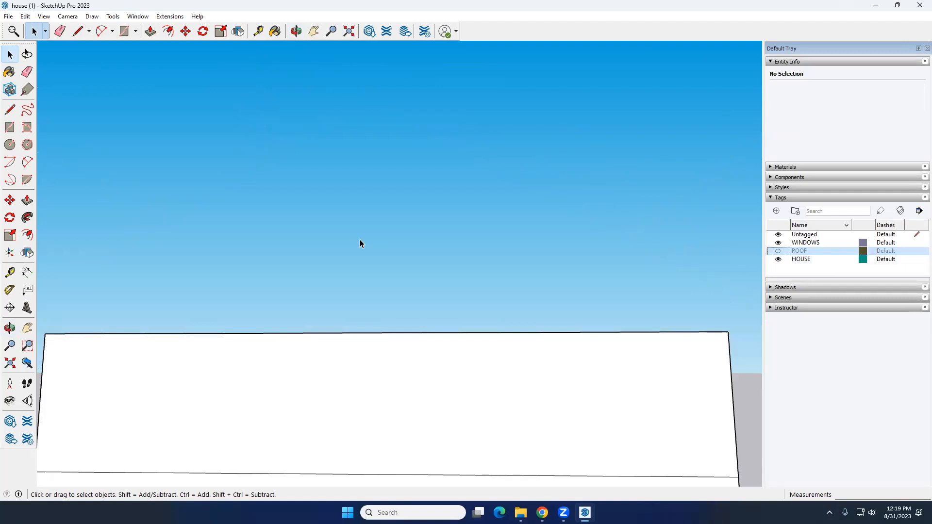
pyautogui.scroll(-5, 360, 244)
pyautogui.moveTo(359, 243); pyautogui.dragTo(733, 260, button='middle')
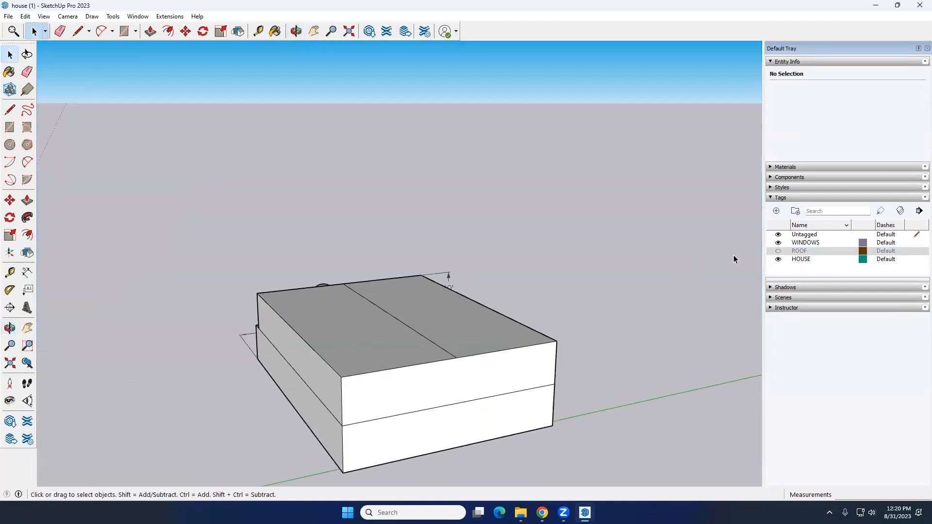
pyautogui.click(779, 251)
pyautogui.moveTo(607, 262); pyautogui.dragTo(500, 303, button='middle')
pyautogui.moveTo(311, 301); pyautogui.dragTo(529, 309, button='middle')
# - Save the model in the Downloads folder under the new file name "house 0831.skp"
pyautogui.click(5, 17)
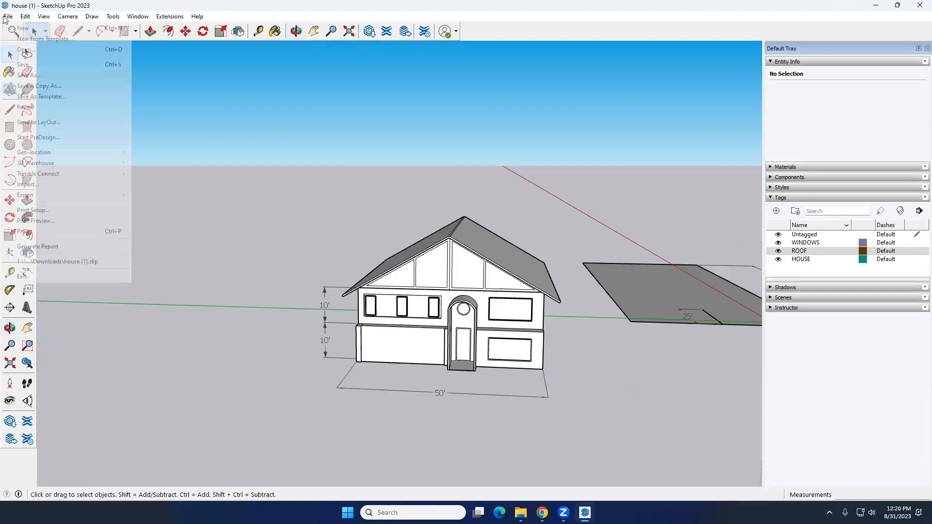
pyautogui.click(32, 75)
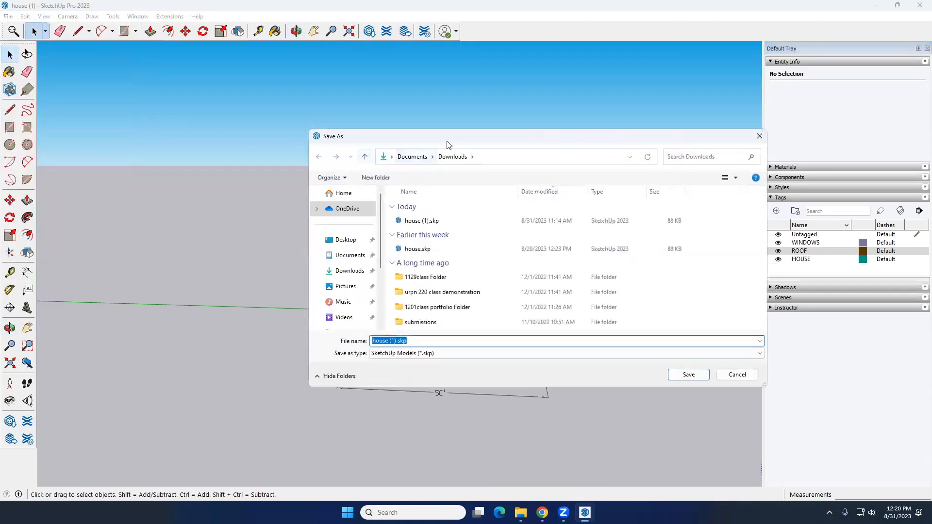
pyautogui.click(167, 322)
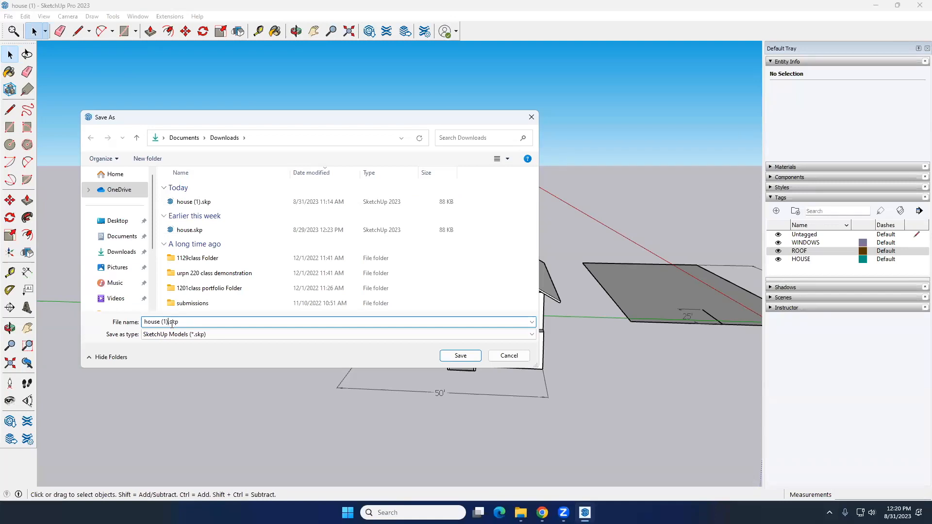
pyautogui.write('083')
pyautogui.click(460, 356)
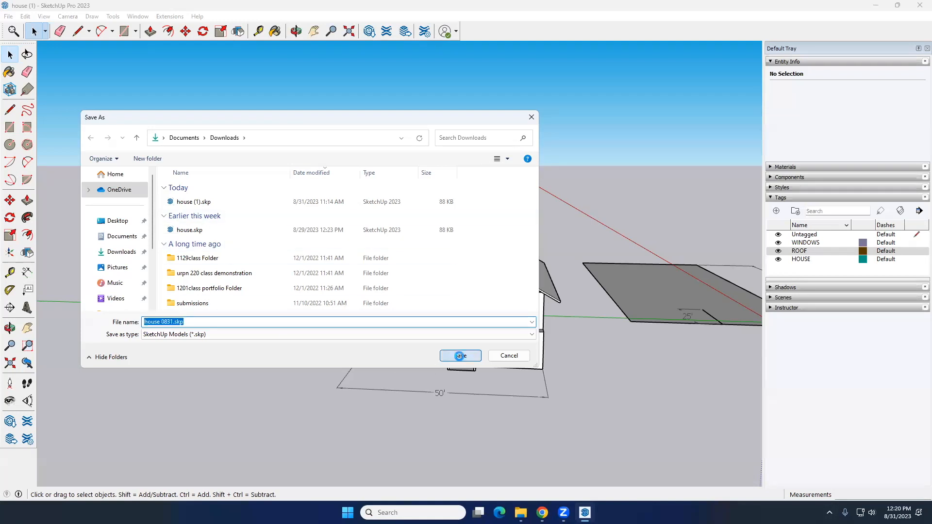
pyautogui.scroll(-3, 301, 233)
pyautogui.moveTo(404, 249); pyautogui.dragTo(379, 228, button='middle')
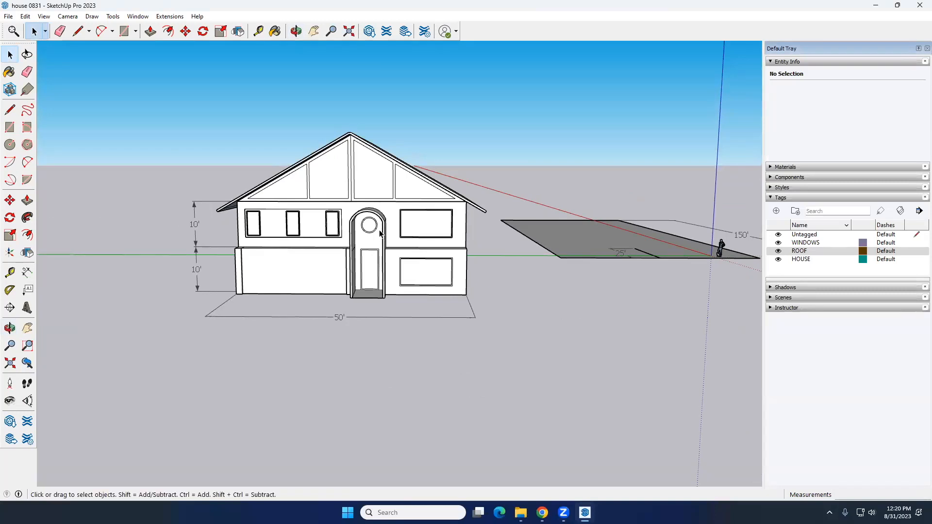
pyautogui.moveTo(341, 246); pyautogui.dragTo(494, 266, button='middle')
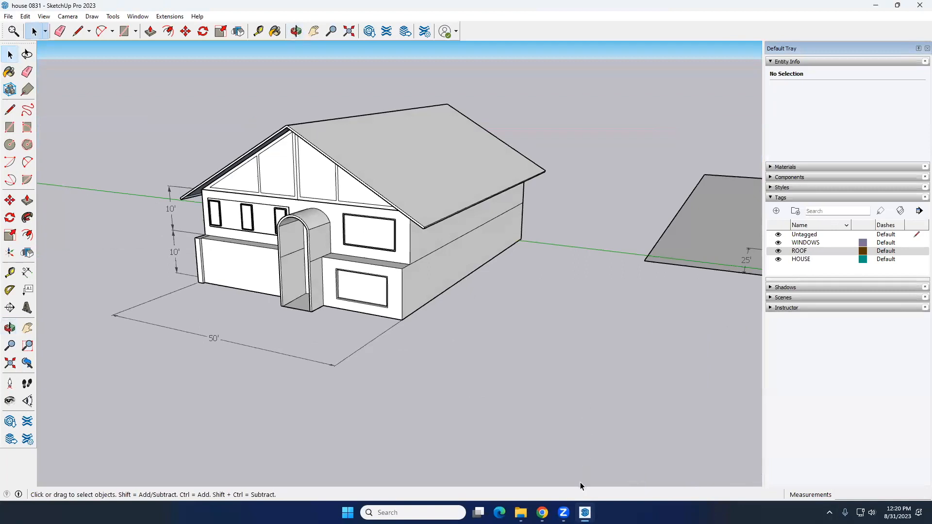